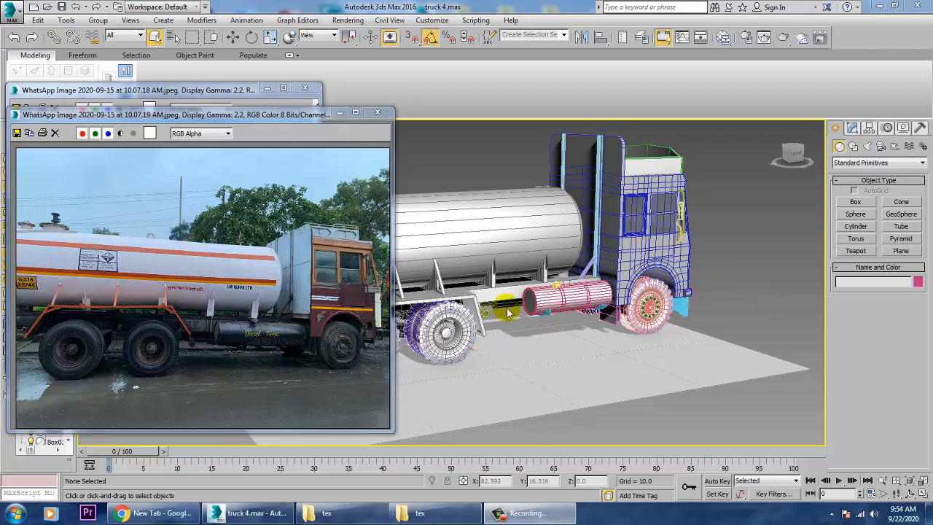
# Select the truck's large oil tank and isolate it from the rest of the model
pyautogui.click(499, 252)
pyautogui.keyDown('alt'); pyautogui.moveTo(599, 272); pyautogui.dragTo(760, 314, button='middle'); pyautogui.keyUp('alt')
pyautogui.keyDown('alt'); pyautogui.moveTo(635, 288); pyautogui.dragTo(485, 318, button='middle'); pyautogui.keyUp('alt')
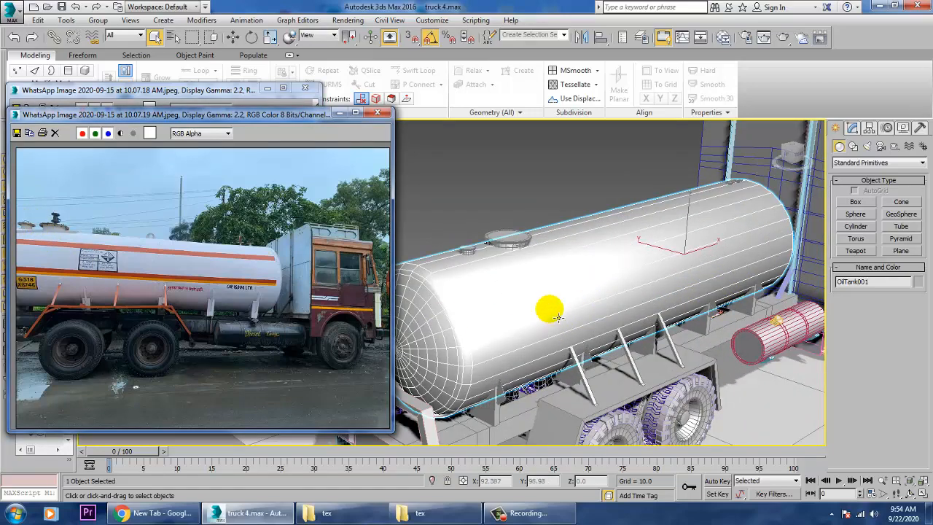
pyautogui.keyDown('alt'); pyautogui.moveTo(517, 273); pyautogui.dragTo(603, 306, button='middle'); pyautogui.keyUp('alt')
pyautogui.scroll(3, 108, 270)
pyautogui.scroll(-3, 131, 267)
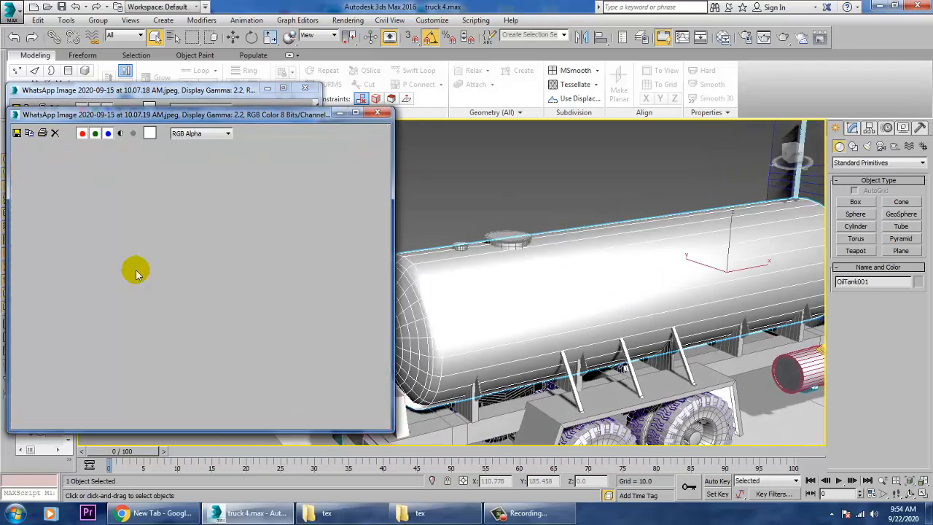
pyautogui.keyDown('alt'); pyautogui.moveTo(700, 342); pyautogui.dragTo(678, 319, button='middle'); pyautogui.keyUp('alt')
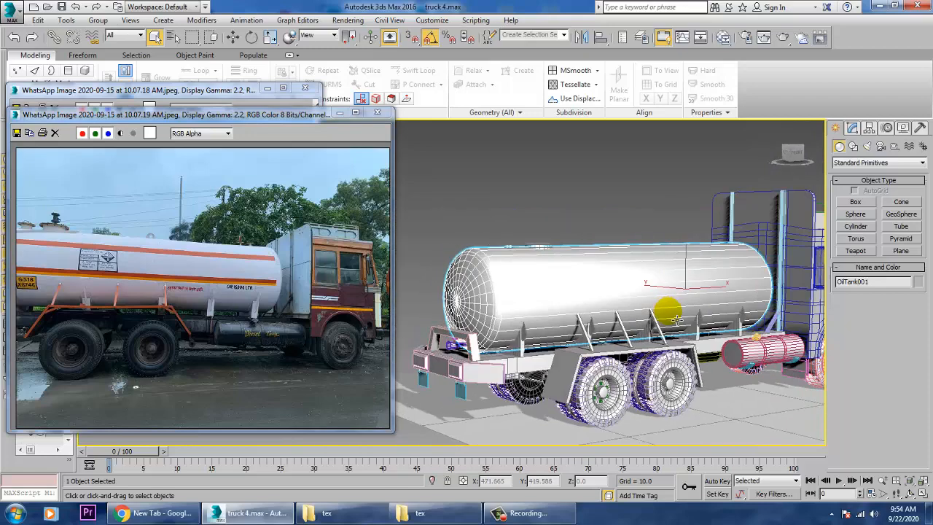
pyautogui.hotkey('alt', 'q')
pyautogui.keyDown('alt'); pyautogui.moveTo(734, 271); pyautogui.dragTo(620, 301, button='middle'); pyautogui.keyUp('alt')
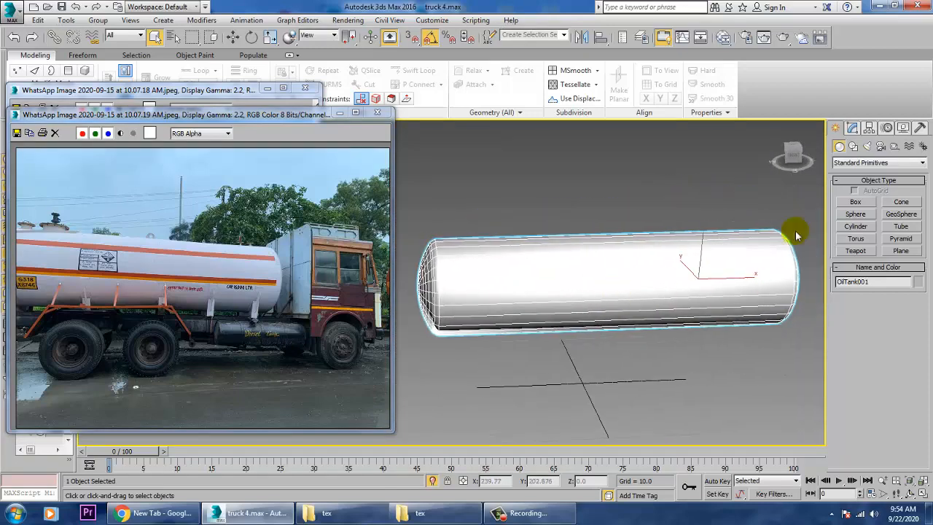
# Add an Unwrap UVW modifier to the isolated oil tank
pyautogui.click(852, 129)
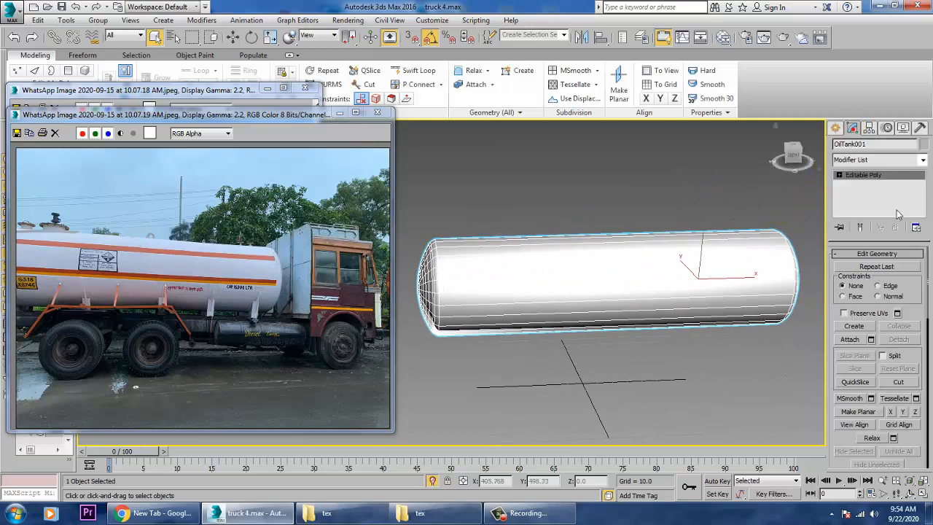
pyautogui.click(924, 160)
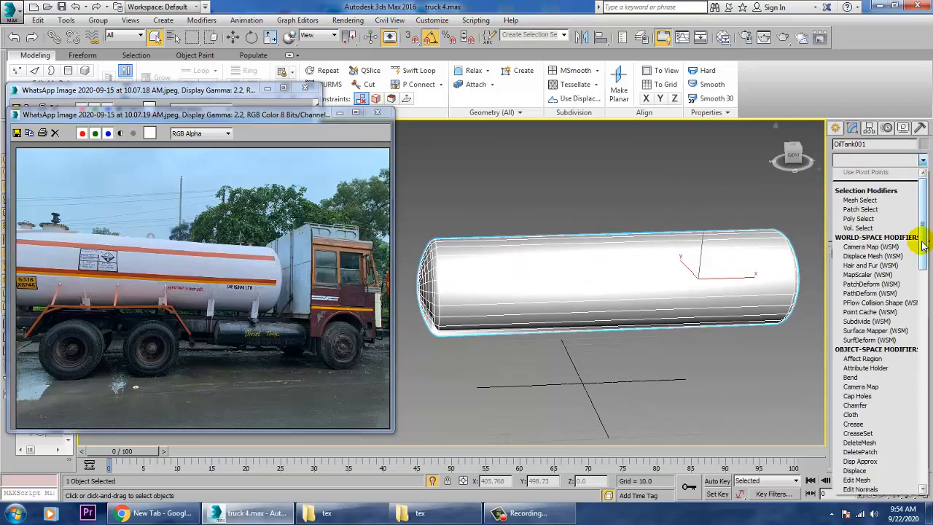
pyautogui.scroll(-10, 922, 246)
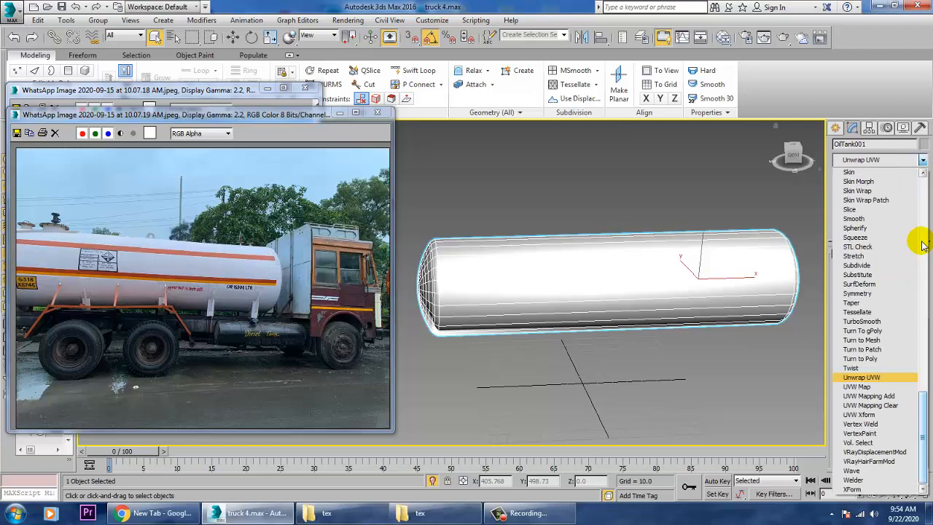
pyautogui.click(870, 381)
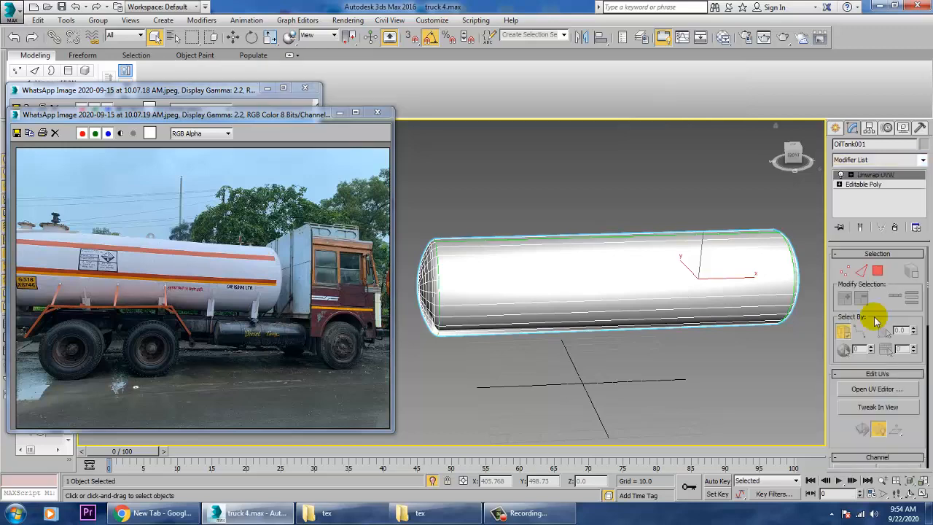
# Select all the faces around the tank's cylindrical body in polygon mode, leaving out the domed end caps
pyautogui.click(877, 271)
pyautogui.moveTo(609, 333); pyautogui.dragTo(618, 397)
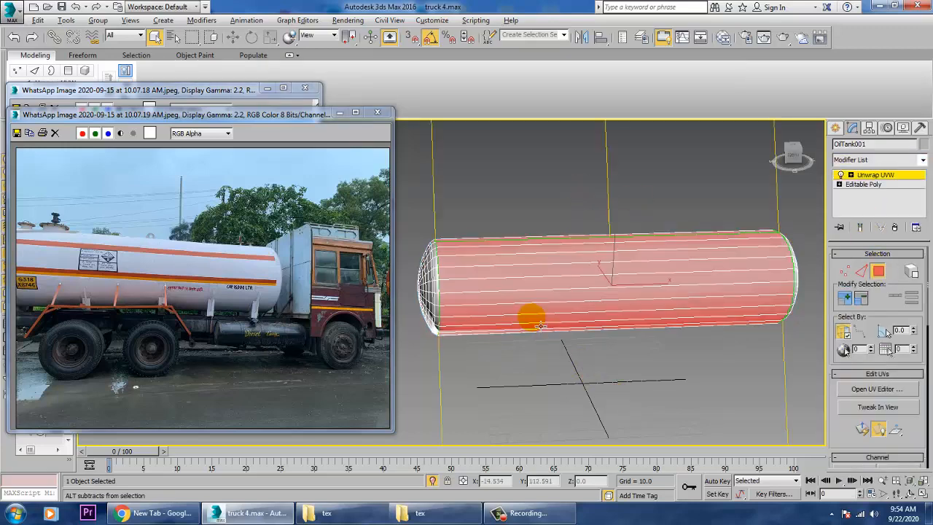
pyautogui.keyDown('alt'); pyautogui.moveTo(534, 319); pyautogui.dragTo(628, 287, button='middle'); pyautogui.keyUp('alt')
pyautogui.keyDown('alt'); pyautogui.moveTo(549, 219); pyautogui.dragTo(614, 226, button='middle'); pyautogui.keyUp('alt')
pyautogui.moveTo(615, 226); pyautogui.dragTo(694, 366)
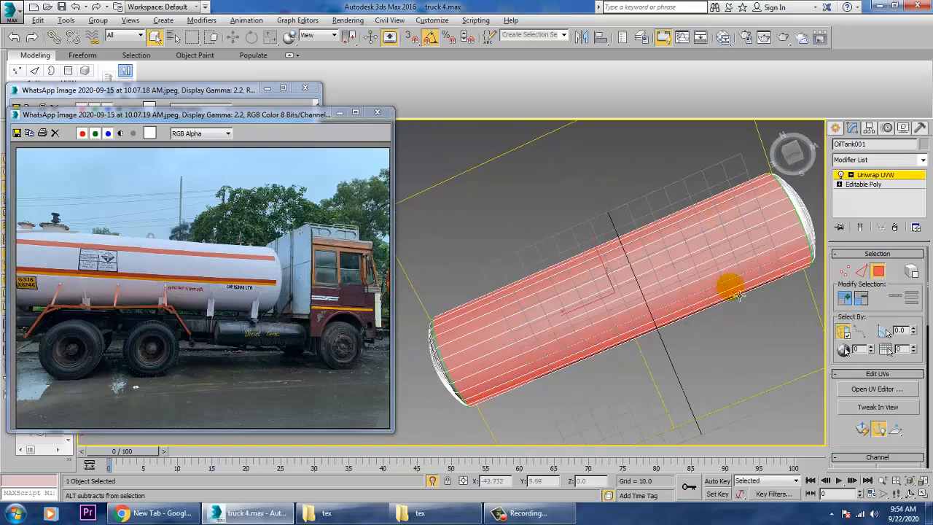
pyautogui.keyDown('alt'); pyautogui.moveTo(719, 282); pyautogui.dragTo(574, 388, button='middle'); pyautogui.keyUp('alt')
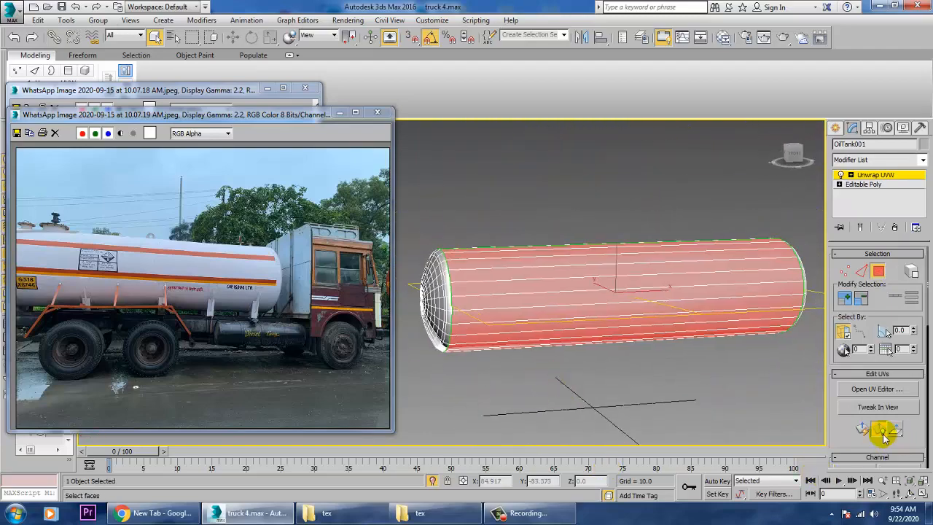
# Apply a cylindrical projection to the selected tank body faces and align it to the X axis
pyautogui.moveTo(839, 435); pyautogui.dragTo(842, 173)
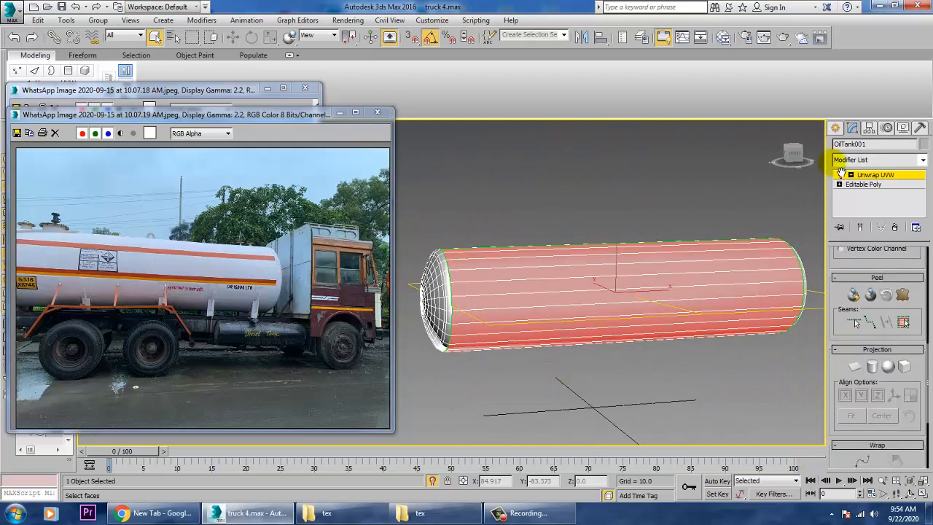
pyautogui.click(873, 368)
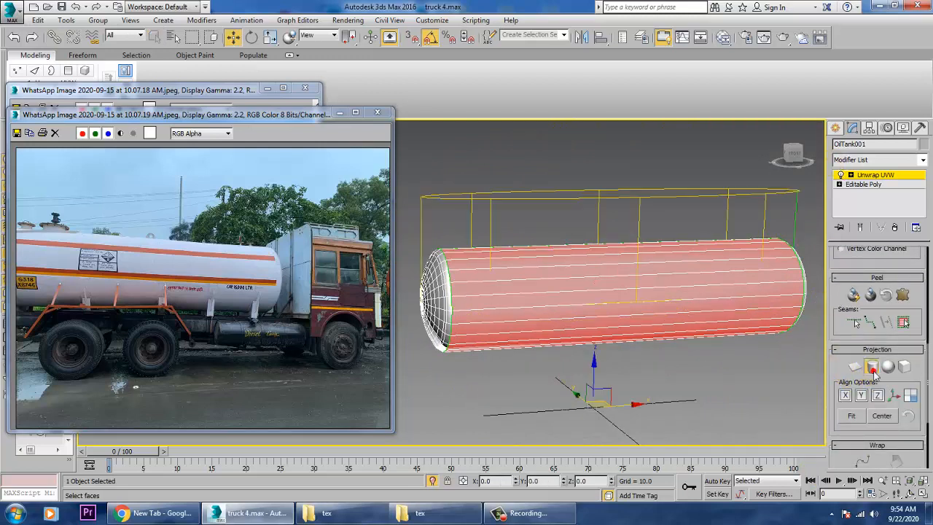
pyautogui.click(845, 395)
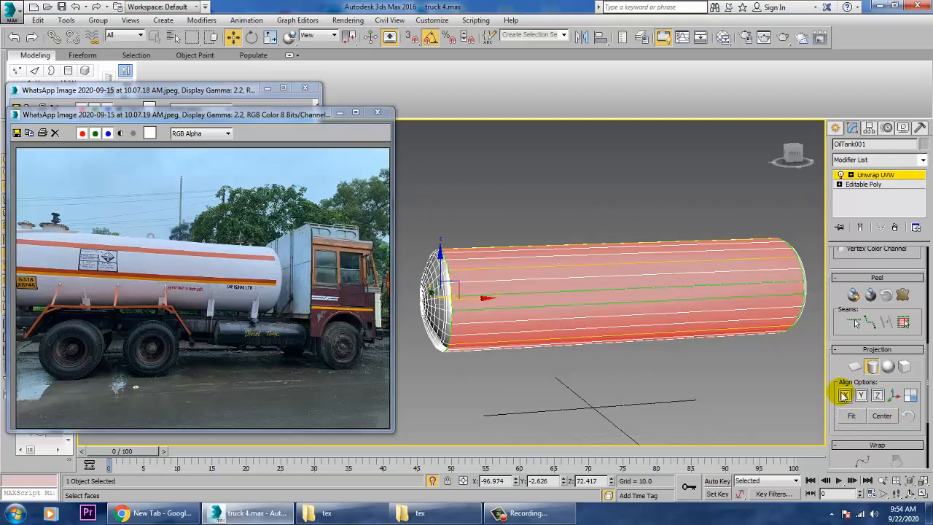
pyautogui.keyDown('alt'); pyautogui.moveTo(549, 301); pyautogui.dragTo(556, 319, button='middle'); pyautogui.keyUp('alt')
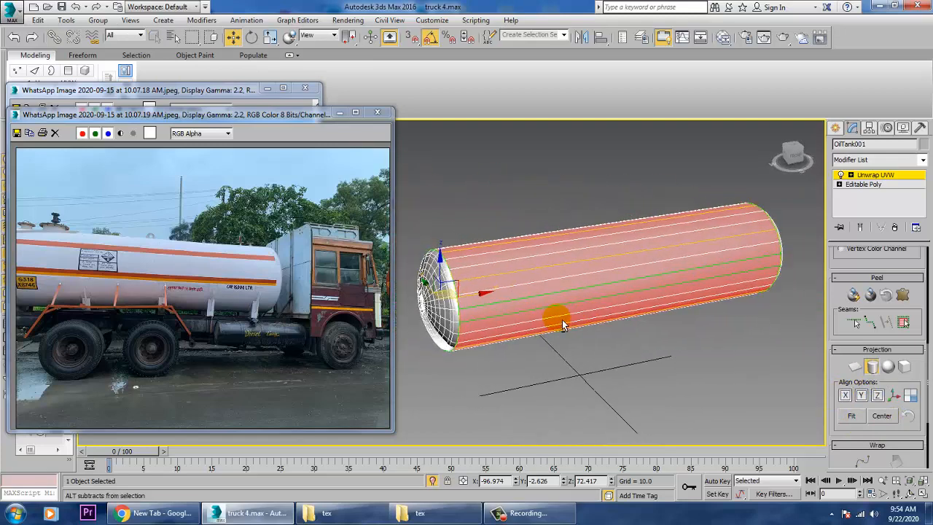
pyautogui.click(862, 395)
pyautogui.click(879, 397)
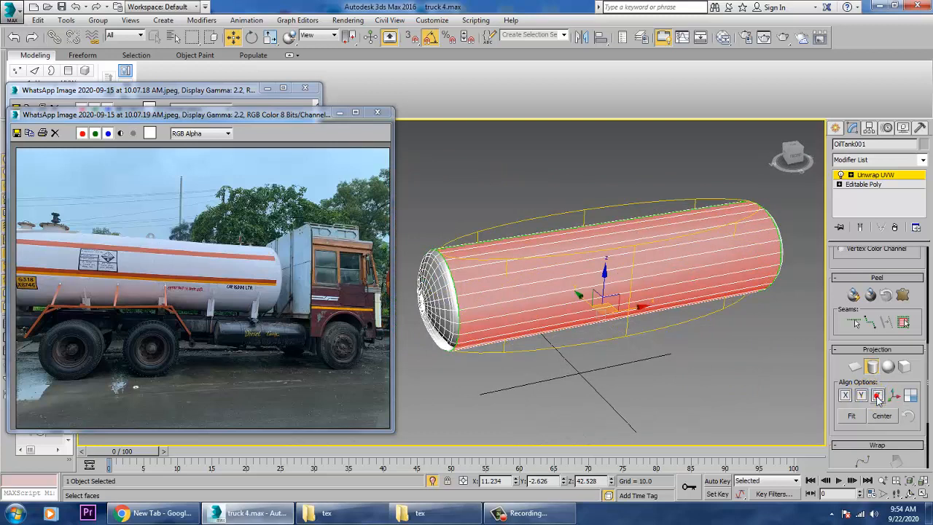
pyautogui.click(843, 396)
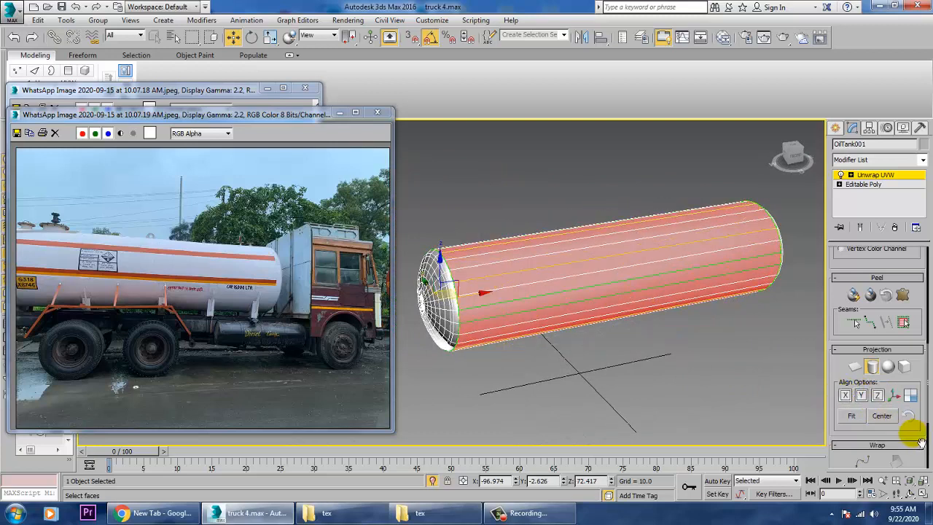
pyautogui.click(849, 416)
# Open the UV Editor full screen and move the tank body's UV strip outside the checker square, beside the end-cap UVs
pyautogui.scroll(-3, 862, 307)
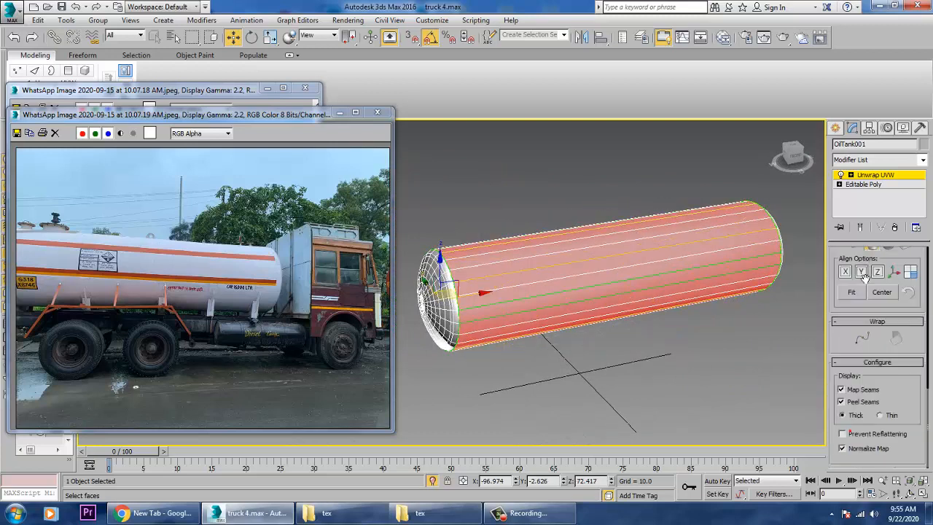
pyautogui.scroll(5, 860, 302)
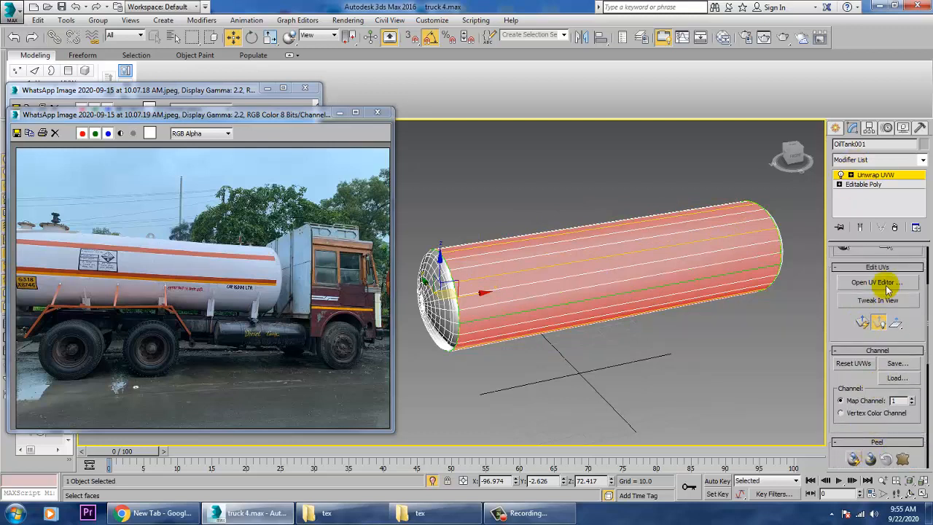
pyautogui.click(888, 289)
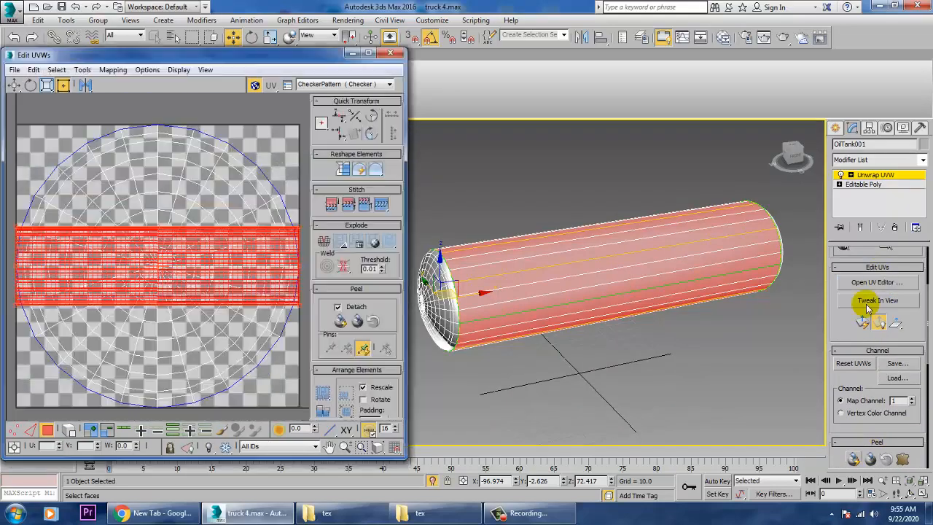
pyautogui.click(366, 56)
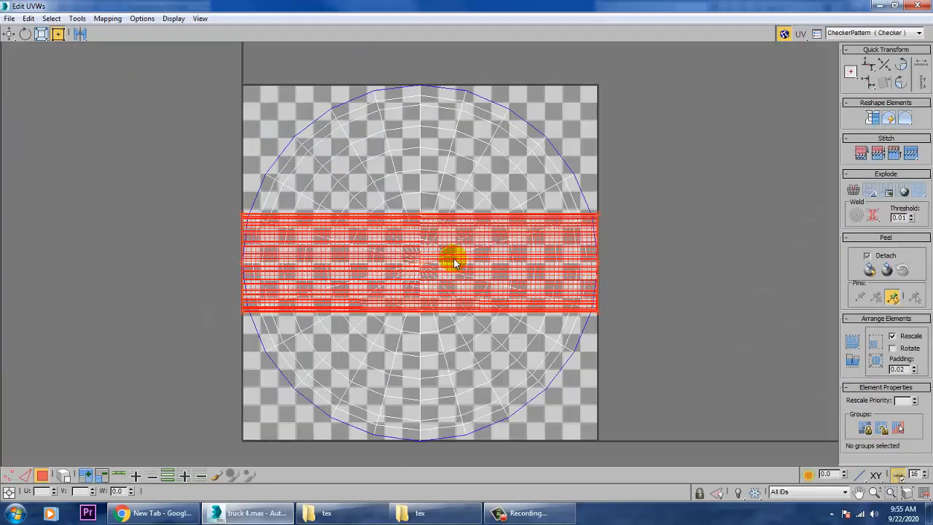
pyautogui.moveTo(461, 266); pyautogui.dragTo(112, 254)
pyautogui.moveTo(307, 237); pyautogui.dragTo(591, 280, button='middle')
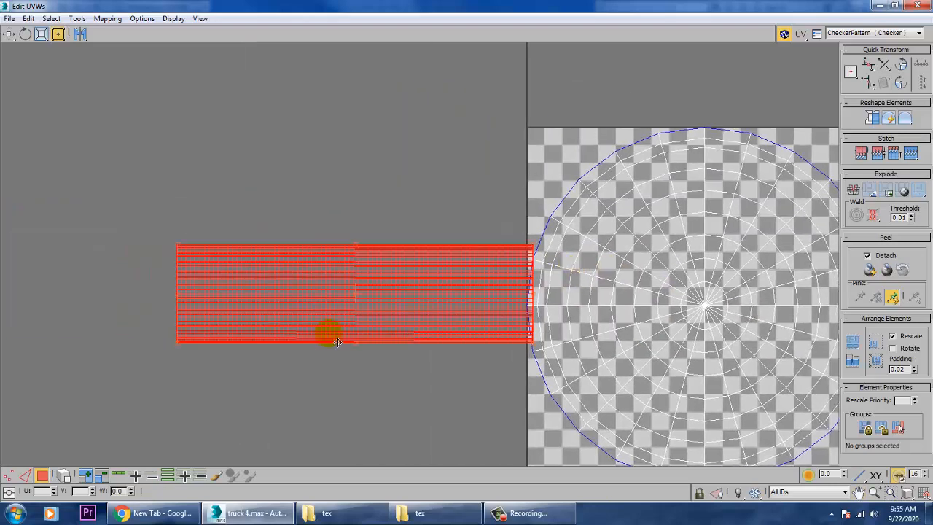
pyautogui.moveTo(329, 333); pyautogui.dragTo(272, 333)
# Try to relax the tank body's UV strip by edge angles with 100 iterations and an amount of 0.1
pyautogui.click(77, 19)
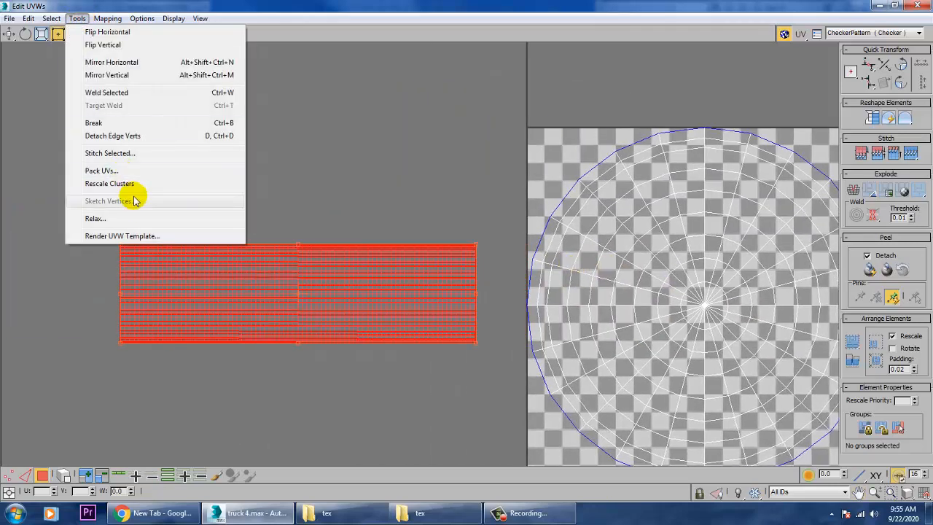
pyautogui.click(131, 219)
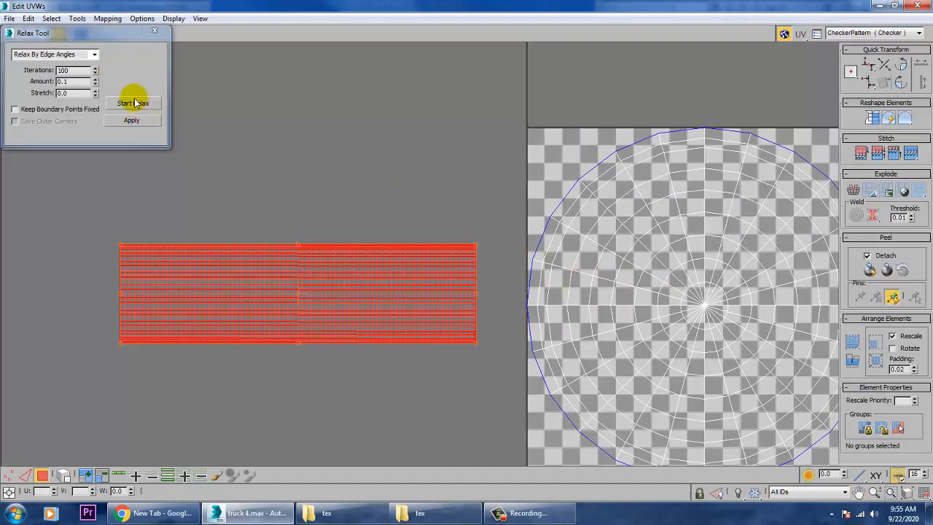
pyautogui.click(130, 102)
pyautogui.click(134, 104)
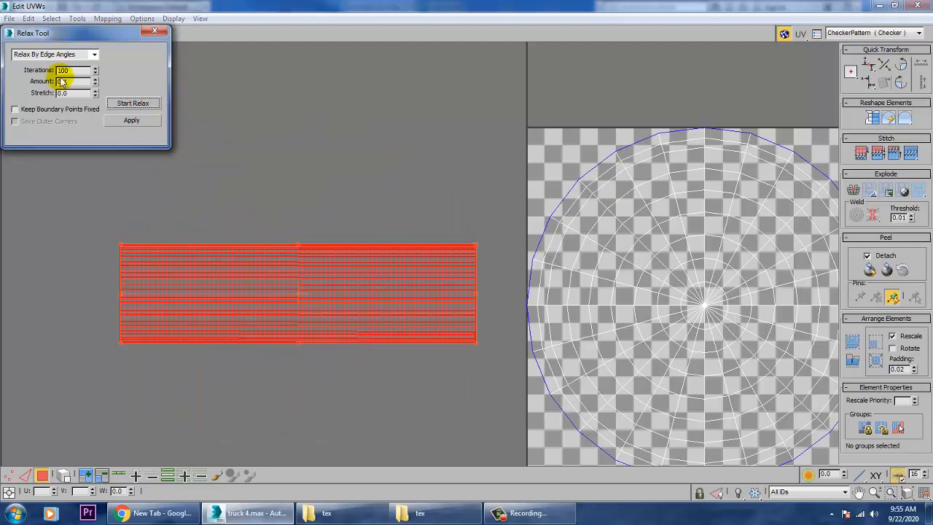
# Try relaxing the UV strip by polygon angles, switch the method back to edge angles, and undo the distortion
pyautogui.click(93, 55)
pyautogui.click(77, 71)
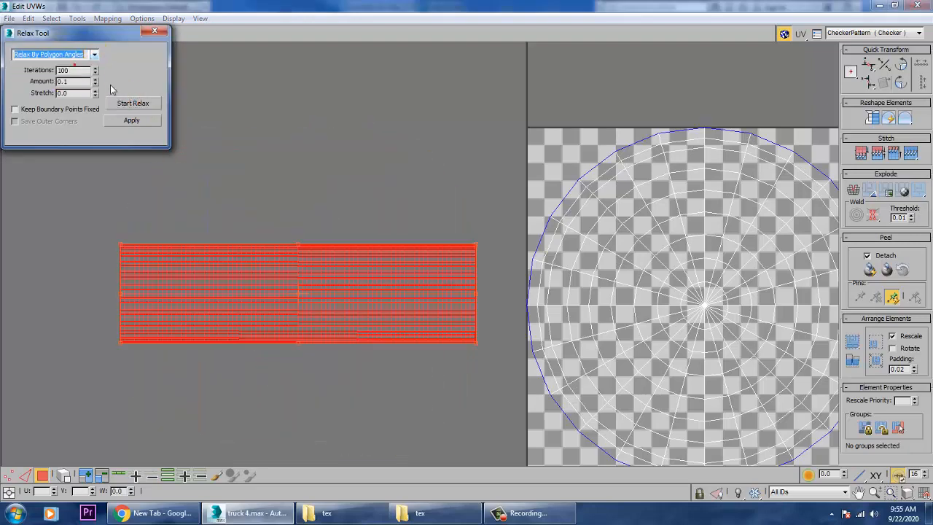
pyautogui.click(125, 104)
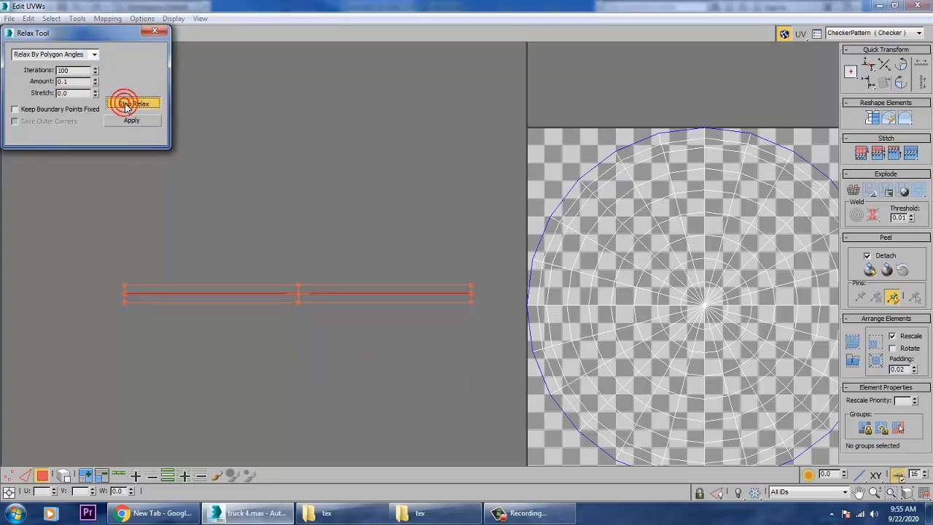
pyautogui.click(93, 55)
pyautogui.click(48, 63)
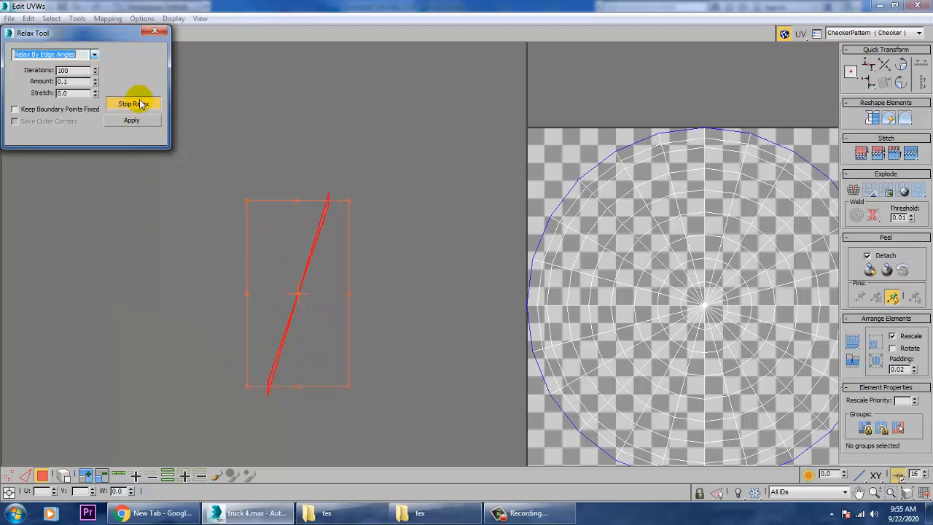
pyautogui.click(140, 104)
pyautogui.hotkey('ctrl', 'z')
pyautogui.hotkey('ctrl', 'z')
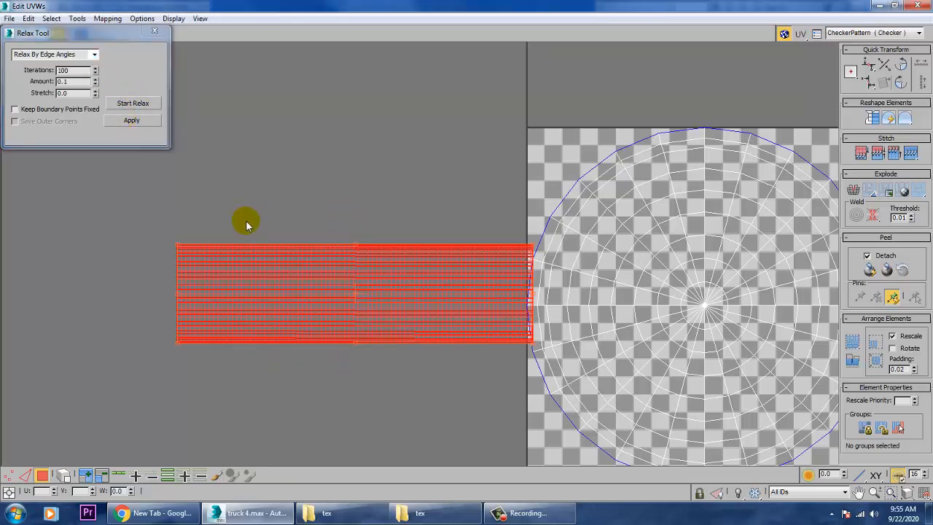
# Try the edge-angle relax on the body's UV strip once more, undo it and close the Relax Tool
pyautogui.click(137, 103)
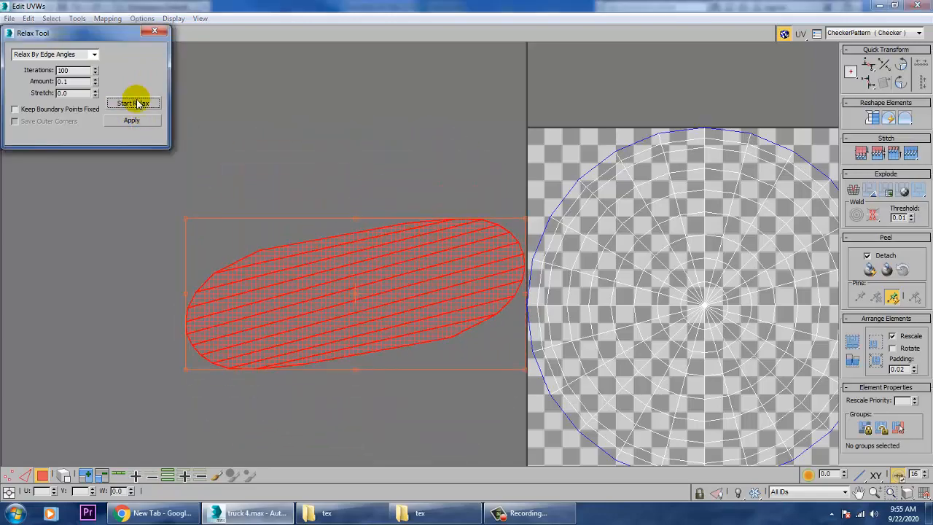
pyautogui.click(137, 103)
pyautogui.hotkey('ctrl', 'z')
pyautogui.click(155, 30)
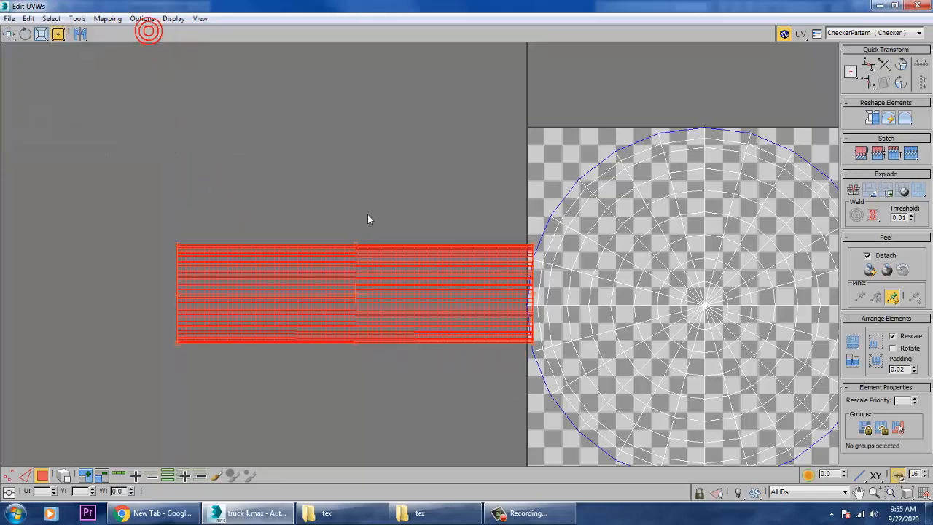
# Minimize the UV Editor and reselect the faces all around the tank's cylindrical body in the viewport, without the end caps
pyautogui.moveTo(531, 190); pyautogui.dragTo(454, 192, button='middle')
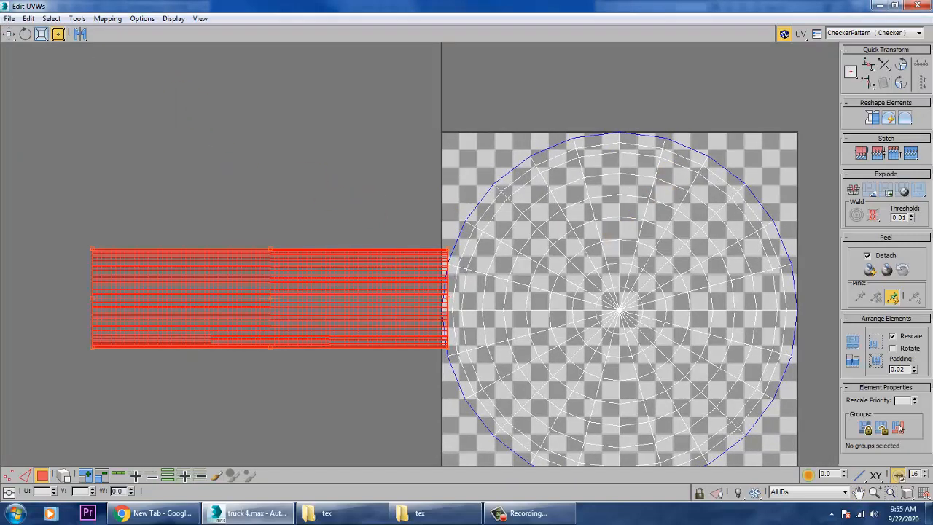
pyautogui.click(880, 8)
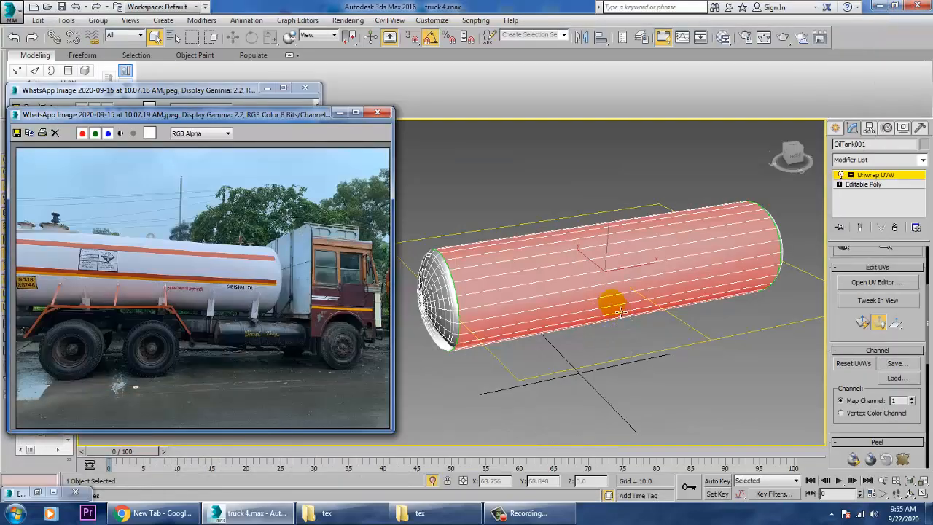
pyautogui.keyDown('alt'); pyautogui.moveTo(620, 312); pyautogui.dragTo(780, 245, button='middle'); pyautogui.keyUp('alt')
pyautogui.moveTo(616, 177); pyautogui.dragTo(683, 414)
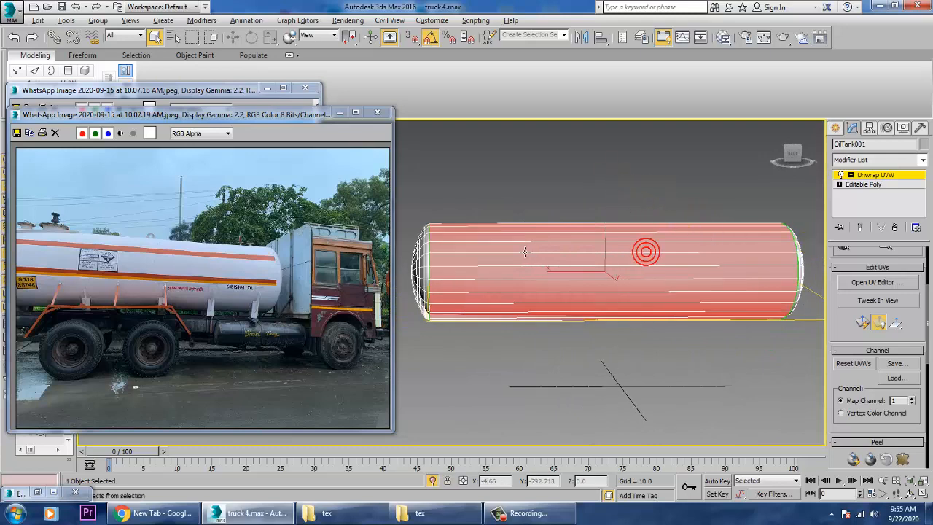
pyautogui.moveTo(560, 172); pyautogui.dragTo(638, 410)
pyautogui.keyDown('alt'); pyautogui.moveTo(730, 311); pyautogui.dragTo(774, 234, button='middle'); pyautogui.keyUp('alt')
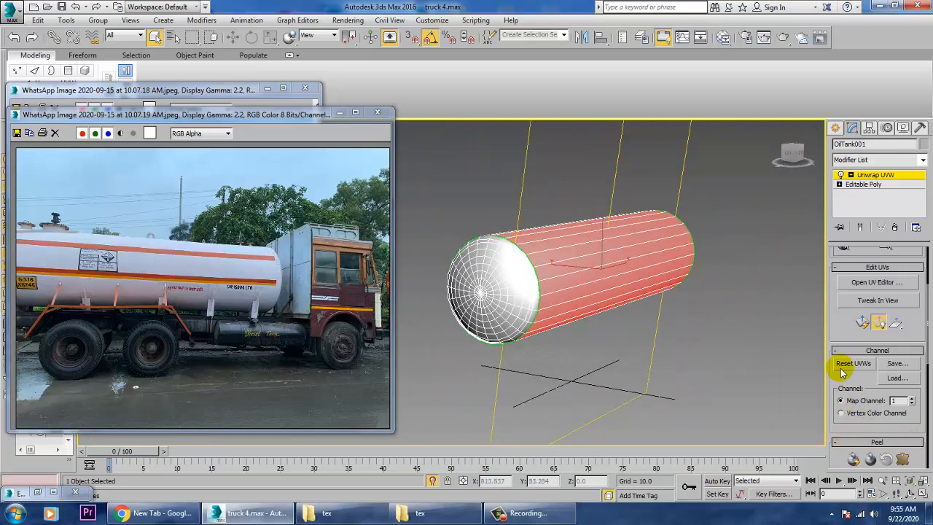
# Apply a planar projection to the selected tank body faces and turn the projection gizmo off
pyautogui.scroll(-5, 859, 432)
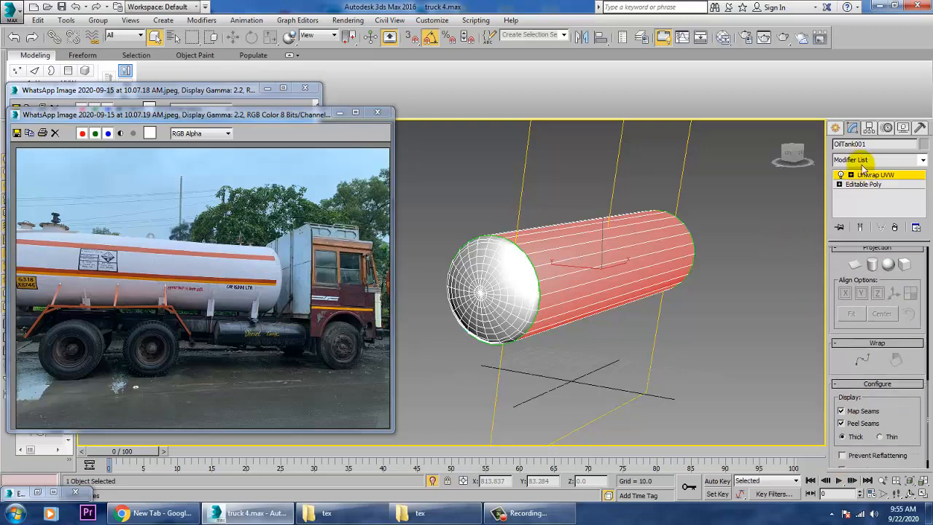
pyautogui.click(856, 265)
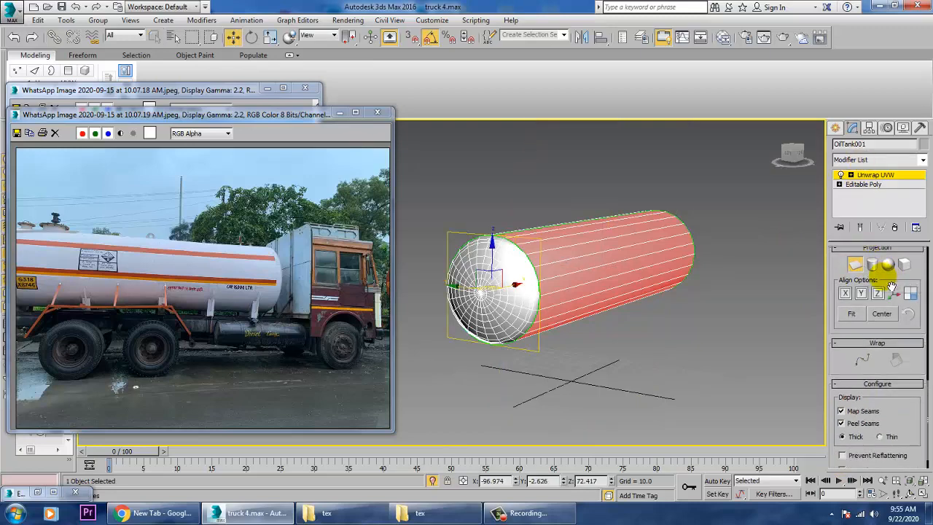
pyautogui.keyDown('alt'); pyautogui.moveTo(558, 192); pyautogui.dragTo(569, 229, button='middle'); pyautogui.keyUp('alt')
pyautogui.keyDown('alt'); pyautogui.moveTo(654, 188); pyautogui.dragTo(639, 240, button='middle'); pyautogui.keyUp('alt')
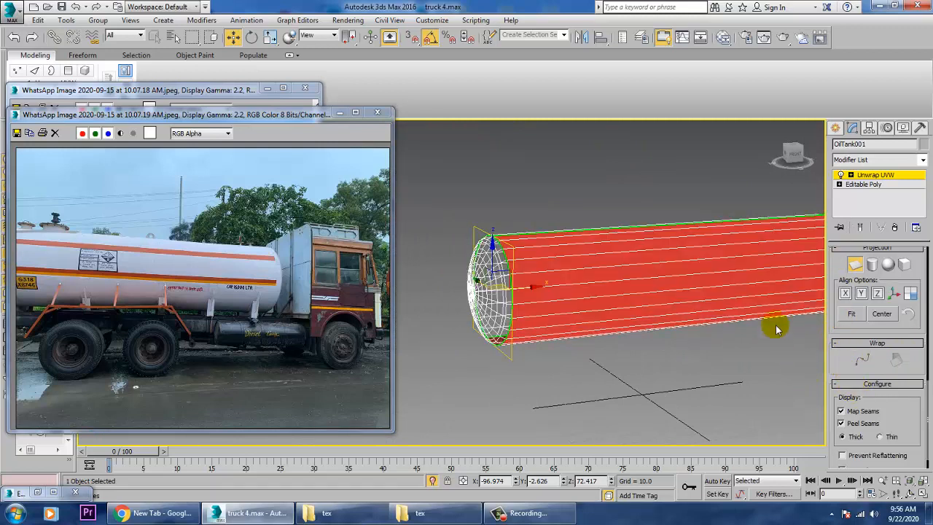
pyautogui.press('F3')
pyautogui.moveTo(908, 434); pyautogui.dragTo(922, 274)
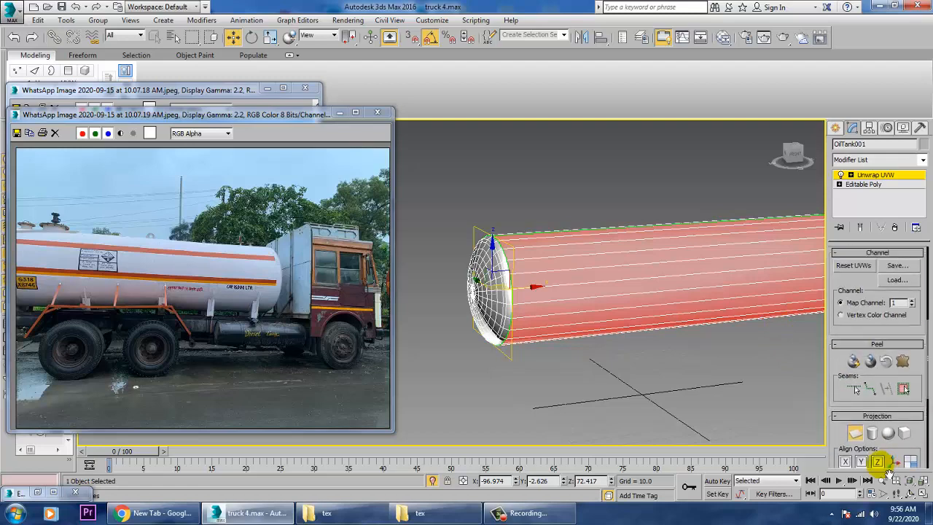
pyautogui.scroll(10, 879, 462)
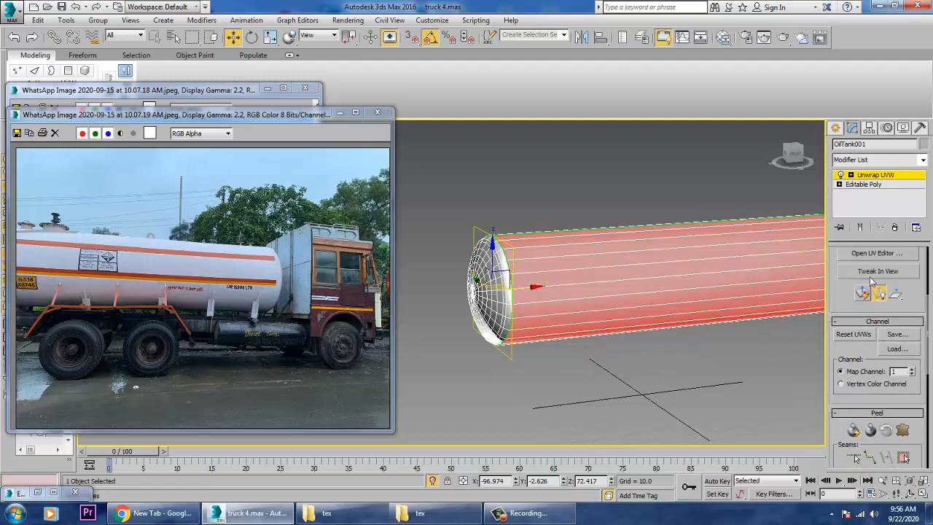
# Reopen the UV Editor and move the projected shell out of the checker tile into the empty space beside it
pyautogui.click(877, 253)
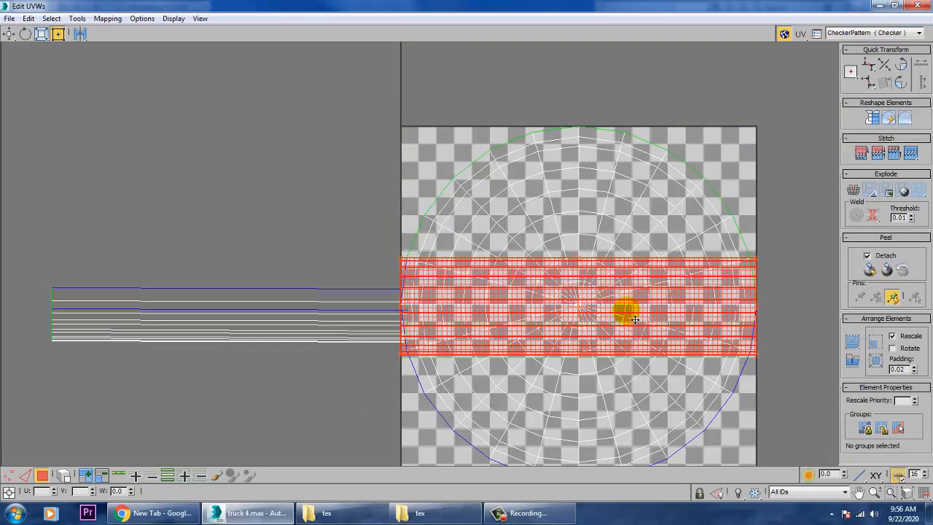
pyautogui.moveTo(626, 312); pyautogui.dragTo(246, 162)
pyautogui.moveTo(426, 164); pyautogui.dragTo(645, 260, button='middle')
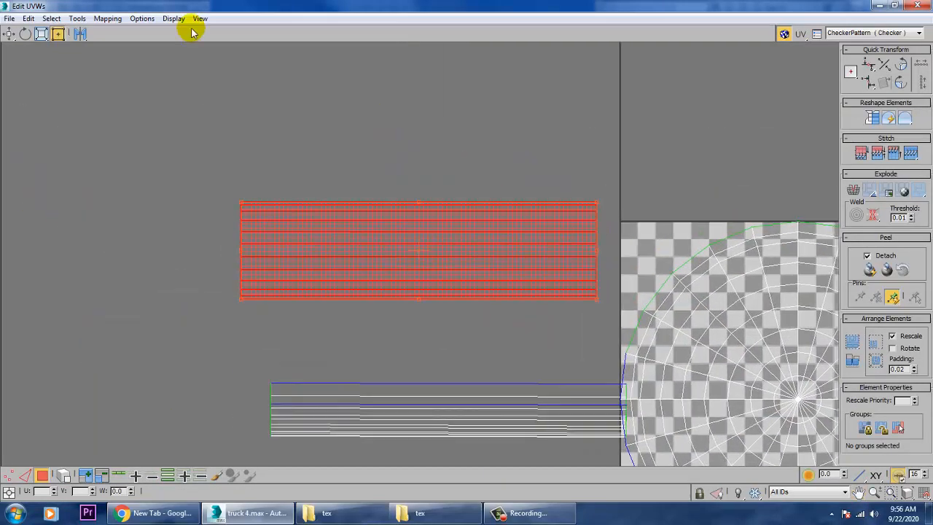
# Try to relax the projected shell by edge angles with 100 iterations and an amount of 0.1, and undo it
pyautogui.click(84, 22)
pyautogui.click(117, 216)
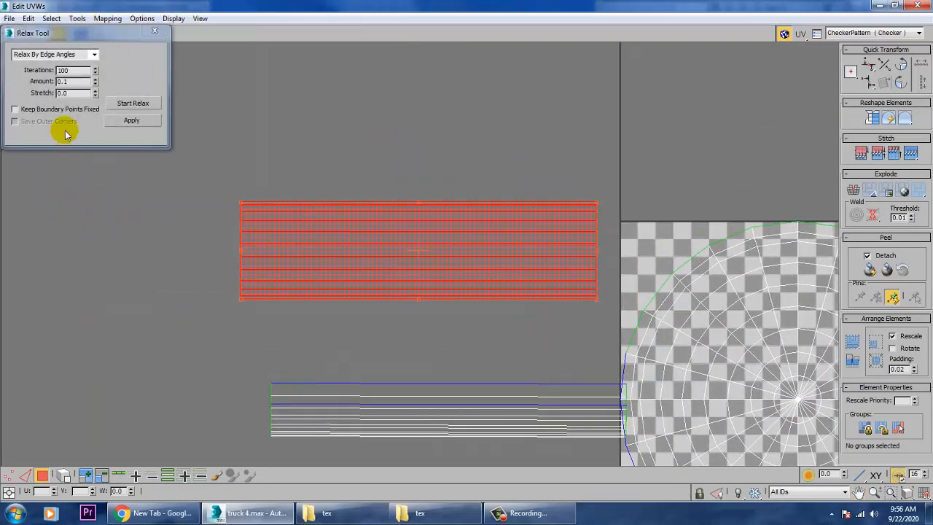
pyautogui.click(132, 102)
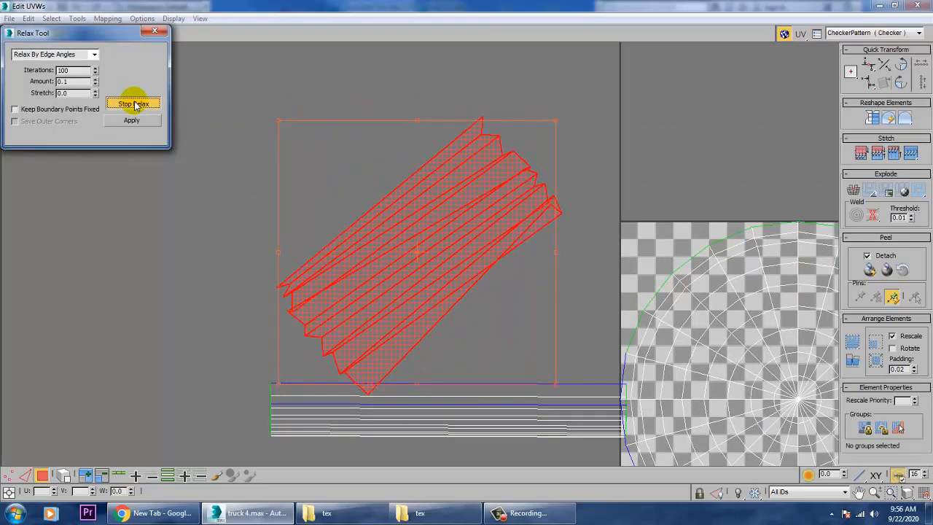
pyautogui.click(135, 104)
# Relax the projected shell by polygon angles with 100 iterations and an amount of 0.1, and close the Relax Tool
pyautogui.click(93, 55)
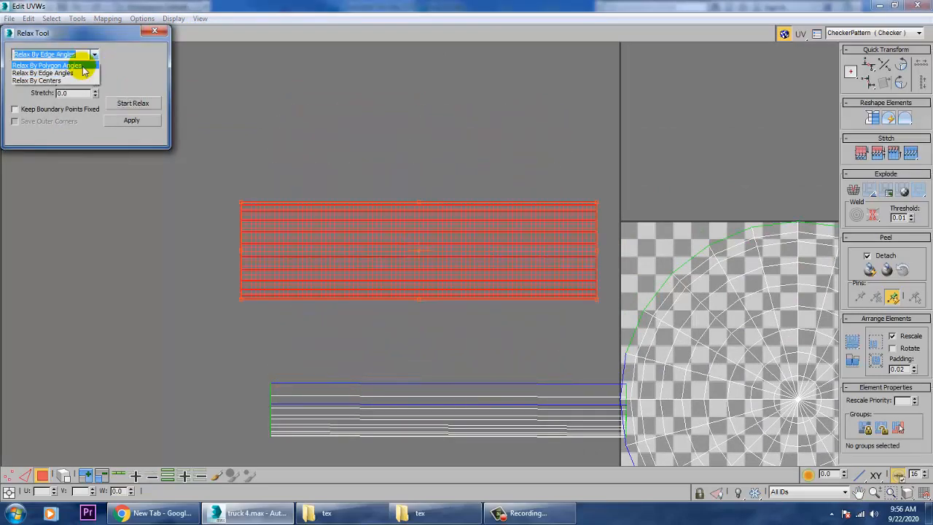
pyautogui.click(83, 66)
pyautogui.click(132, 105)
pyautogui.click(132, 105)
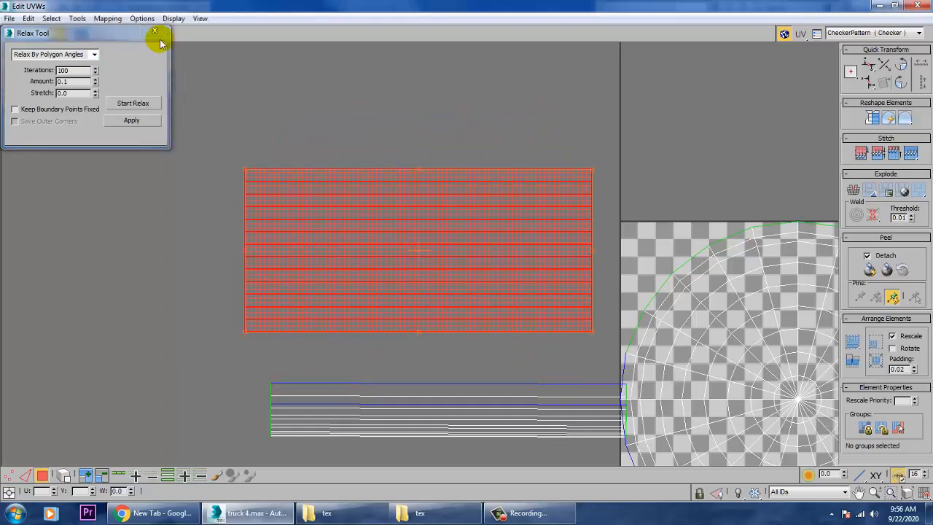
pyautogui.click(154, 32)
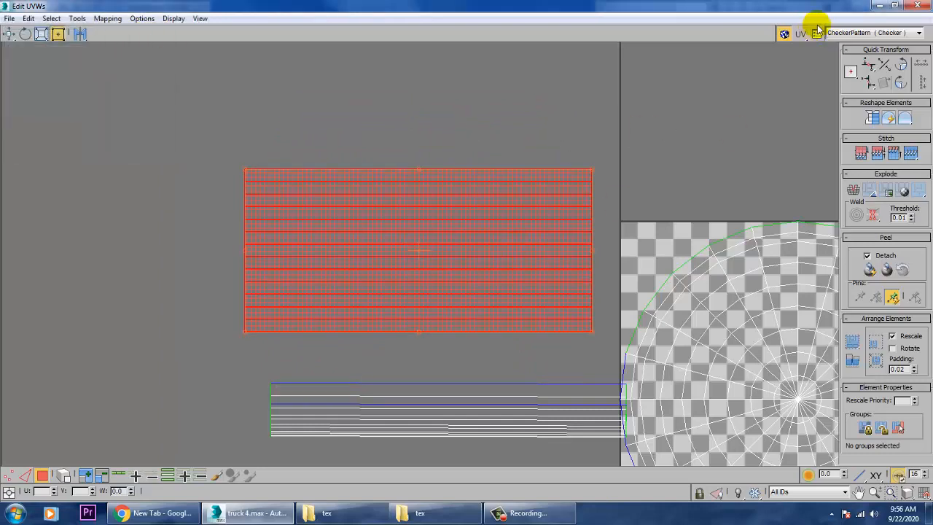
# Minimize the UV Editor, clear the selection and select the first three lengthwise face strips next to the top seam on the tank's other side
pyautogui.click(879, 6)
pyautogui.keyDown('alt'); pyautogui.moveTo(550, 223); pyautogui.dragTo(720, 228, button='middle'); pyautogui.keyUp('alt')
pyautogui.moveTo(594, 194); pyautogui.dragTo(657, 403)
pyautogui.click(600, 166)
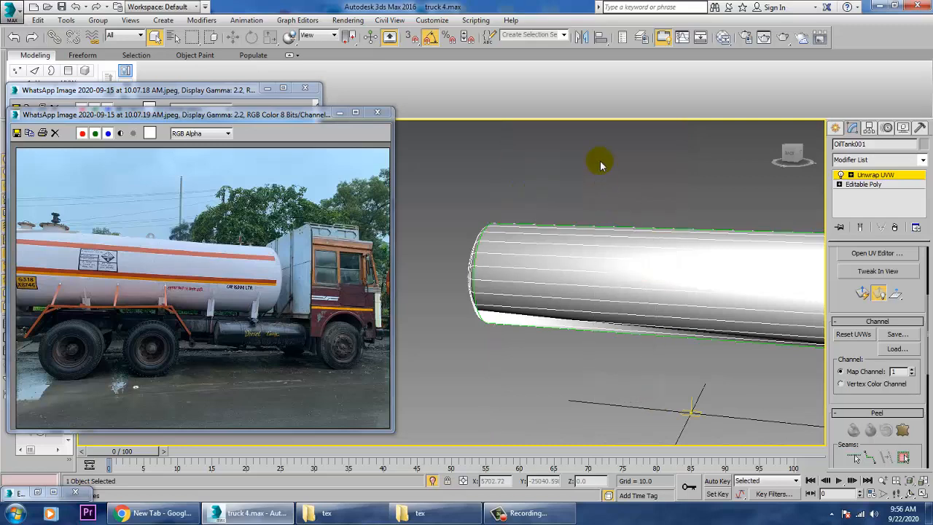
pyautogui.keyDown('alt'); pyautogui.moveTo(595, 353); pyautogui.dragTo(546, 316, button='middle'); pyautogui.keyUp('alt')
pyautogui.click(552, 277)
pyautogui.keyDown('alt'); pyautogui.moveTo(552, 277); pyautogui.dragTo(735, 305, button='middle'); pyautogui.keyUp('alt')
pyautogui.click(729, 307)
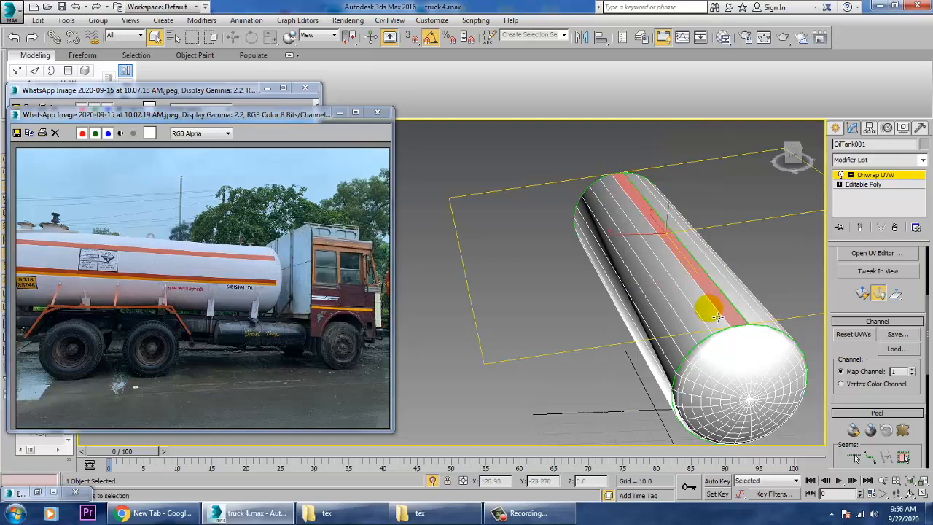
pyautogui.keyDown('ctrl'); pyautogui.click(709, 321); pyautogui.keyUp('ctrl')
pyautogui.keyDown('ctrl'); pyautogui.click(696, 327); pyautogui.keyUp('ctrl')
# Add the remaining face strips on that side of the tank to the selection, down to the underside seam
pyautogui.keyDown('alt'); pyautogui.moveTo(695, 328); pyautogui.dragTo(723, 290, button='middle'); pyautogui.keyUp('alt')
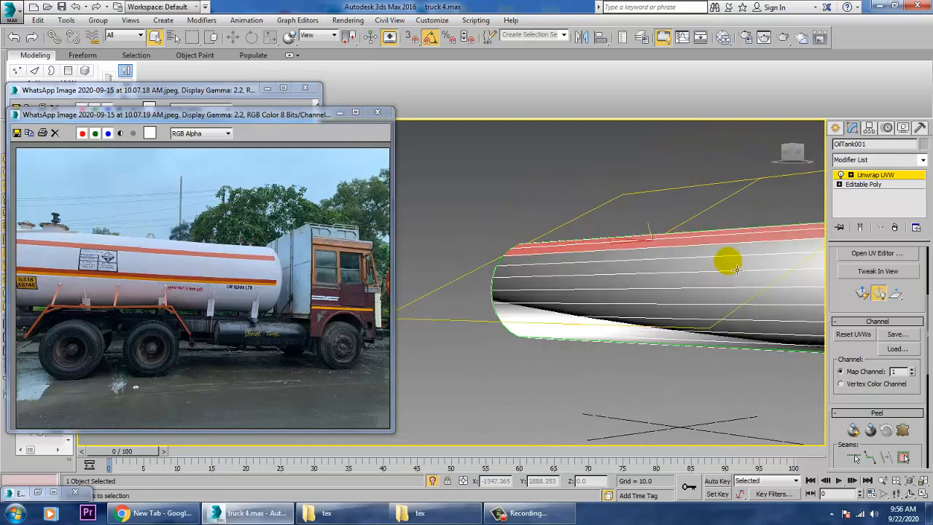
pyautogui.keyDown('ctrl'); pyautogui.click(736, 269); pyautogui.keyUp('ctrl')
pyautogui.keyDown('ctrl'); pyautogui.click(736, 279); pyautogui.keyUp('ctrl')
pyautogui.keyDown('ctrl'); pyautogui.click(737, 288); pyautogui.keyUp('ctrl')
pyautogui.keyDown('ctrl'); pyautogui.click(739, 307); pyautogui.keyUp('ctrl')
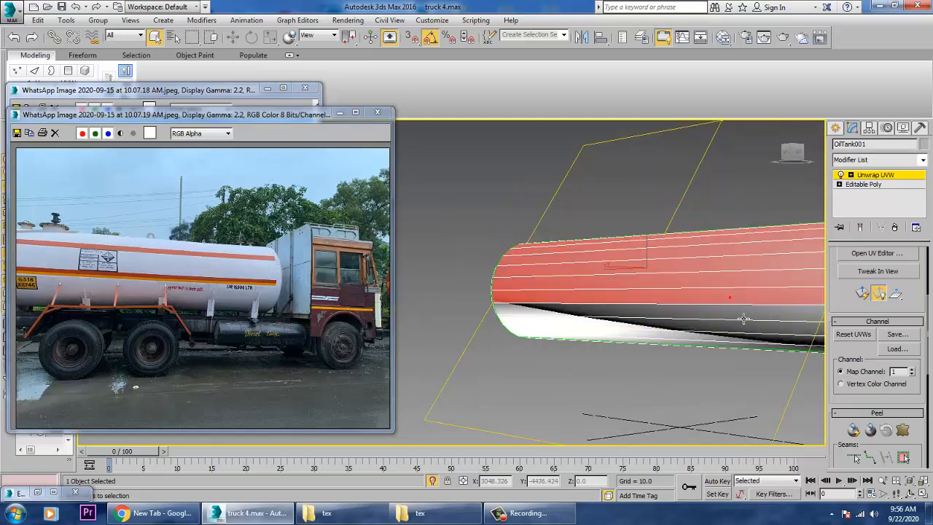
pyautogui.keyDown('alt'); pyautogui.moveTo(743, 319); pyautogui.dragTo(707, 271, button='middle'); pyautogui.keyUp('alt')
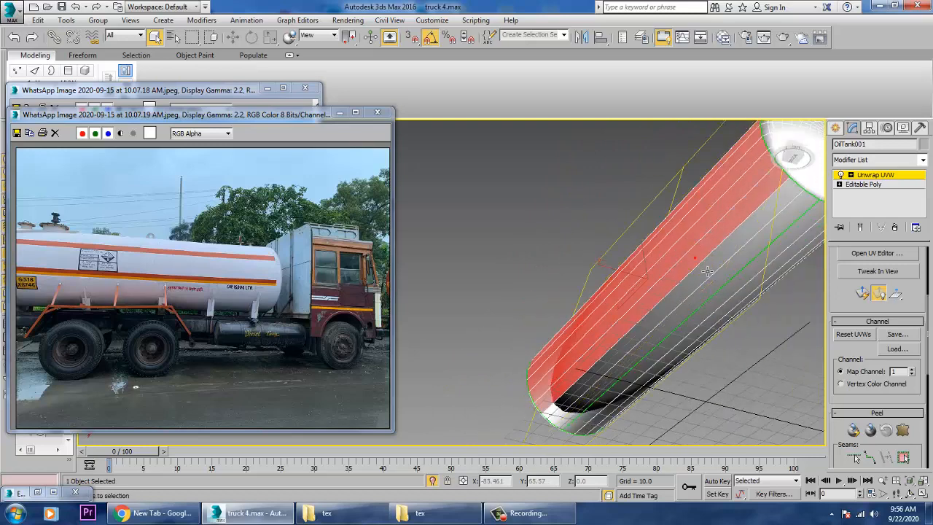
pyautogui.keyDown('ctrl'); pyautogui.click(713, 277); pyautogui.keyUp('ctrl')
pyautogui.keyDown('ctrl'); pyautogui.click(723, 292); pyautogui.keyUp('ctrl')
pyautogui.keyDown('alt'); pyautogui.moveTo(783, 265); pyautogui.dragTo(665, 315, button='middle'); pyautogui.keyUp('alt')
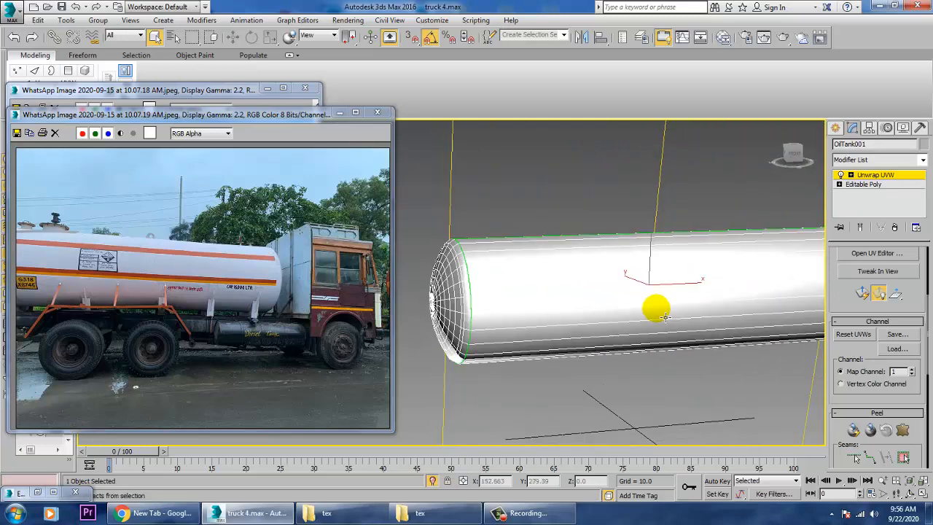
# Apply a planar projection to the selected faces and move the resulting shell in the UV Editor below the first one
pyautogui.click(875, 305)
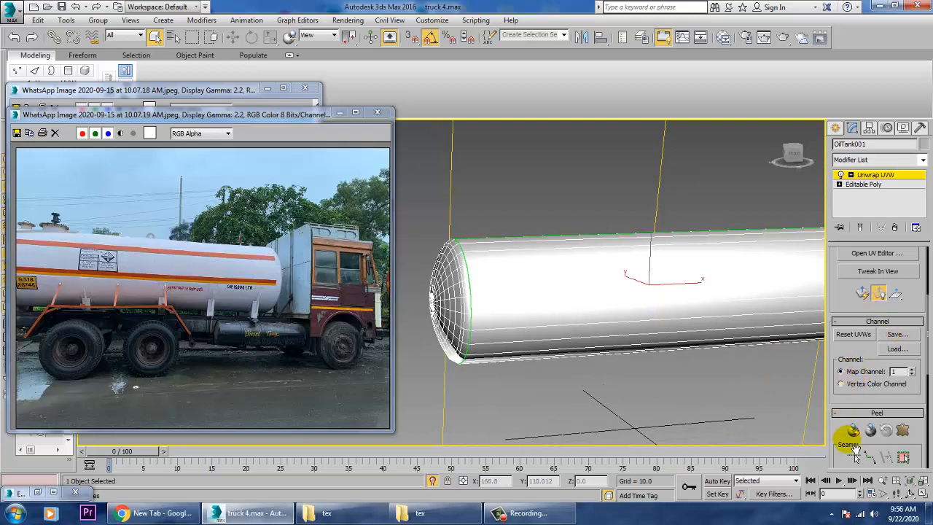
pyautogui.moveTo(839, 403); pyautogui.dragTo(882, 334)
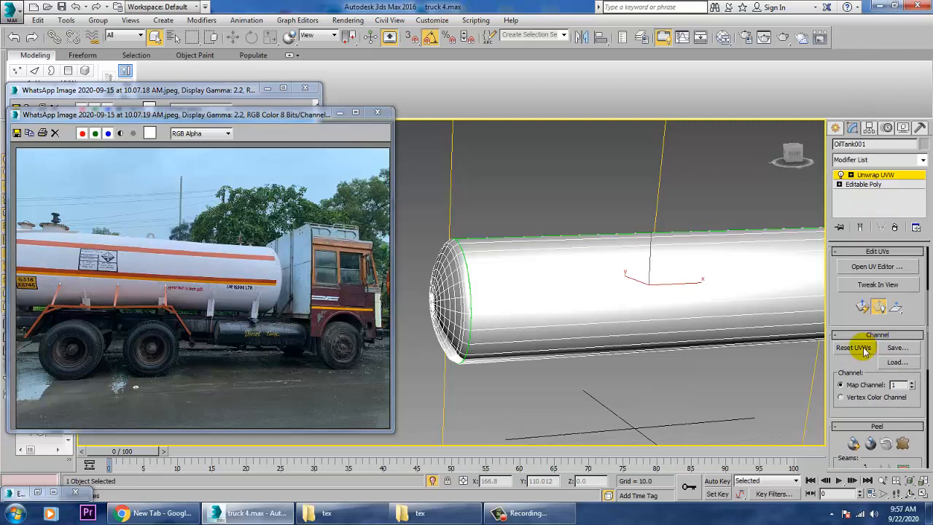
pyautogui.click(875, 267)
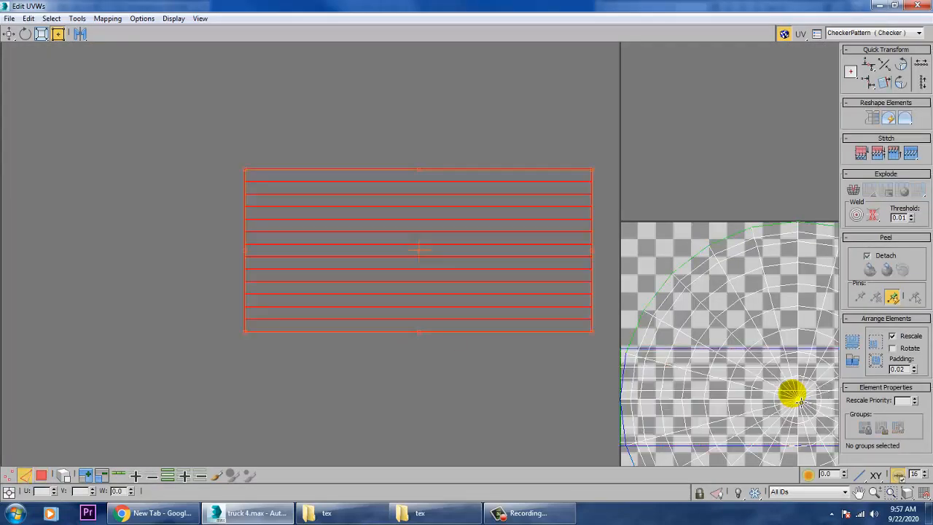
pyautogui.moveTo(801, 403); pyautogui.dragTo(420, 410)
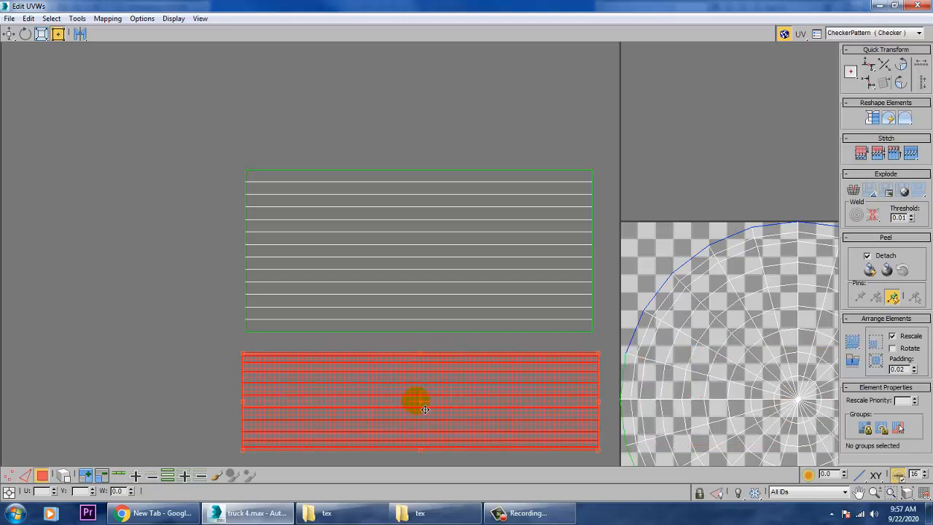
# Relax the second body shell by edge angles with 100 iterations and an amount of 0.1
pyautogui.click(76, 18)
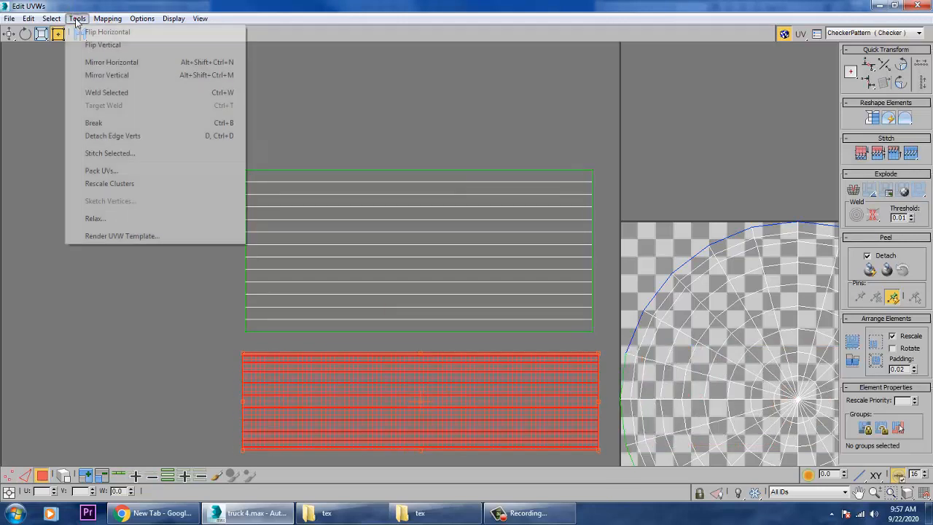
pyautogui.click(115, 216)
pyautogui.click(122, 107)
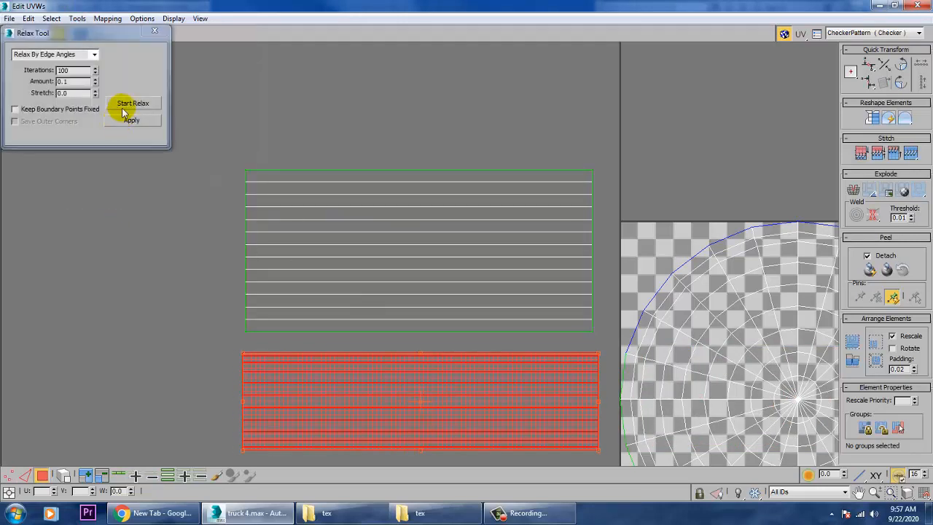
pyautogui.click(133, 105)
pyautogui.click(133, 105)
# Move the relaxed second shell directly above the first body shell and clear the selection
pyautogui.click(394, 357)
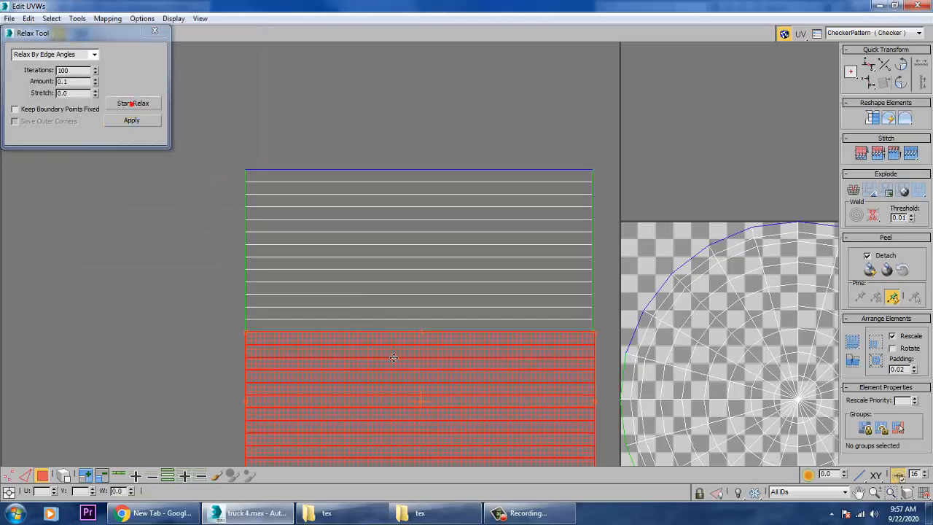
pyautogui.moveTo(442, 405); pyautogui.dragTo(444, 96)
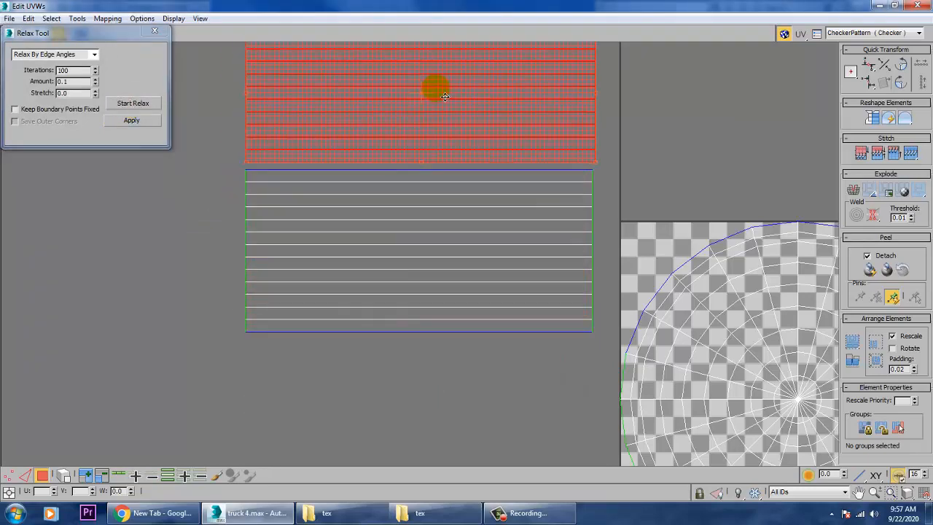
pyautogui.click(691, 167)
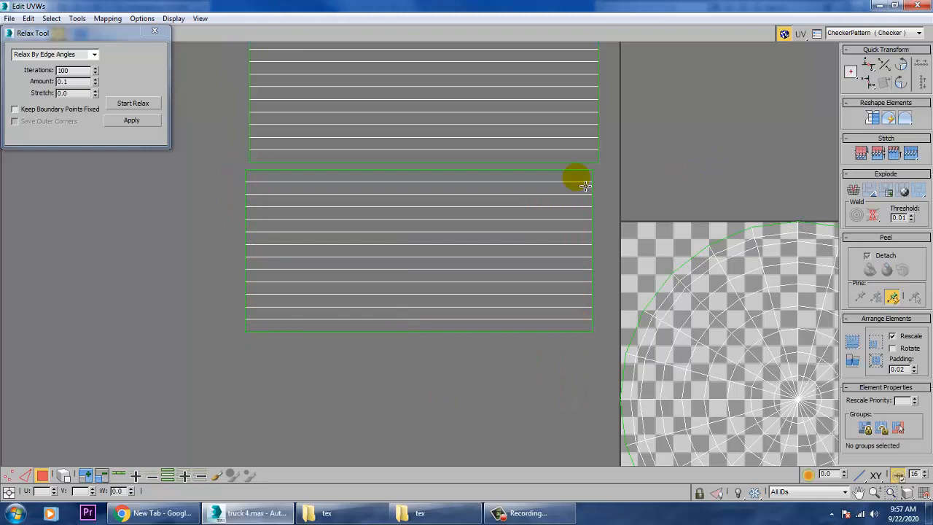
# Select the facing border edges of the two body shells in turn to check which seam they share, and close the Relax Tool
pyautogui.click(503, 178)
pyautogui.click(485, 163)
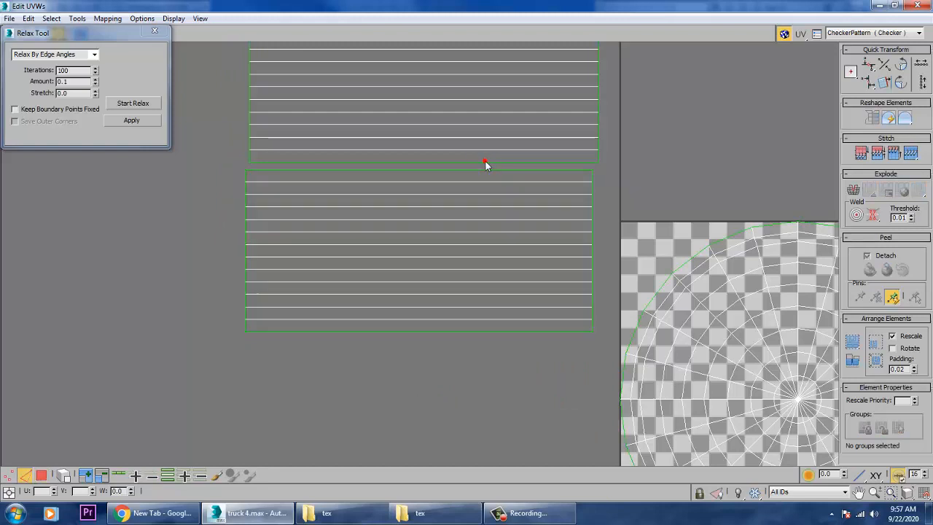
pyautogui.click(507, 178)
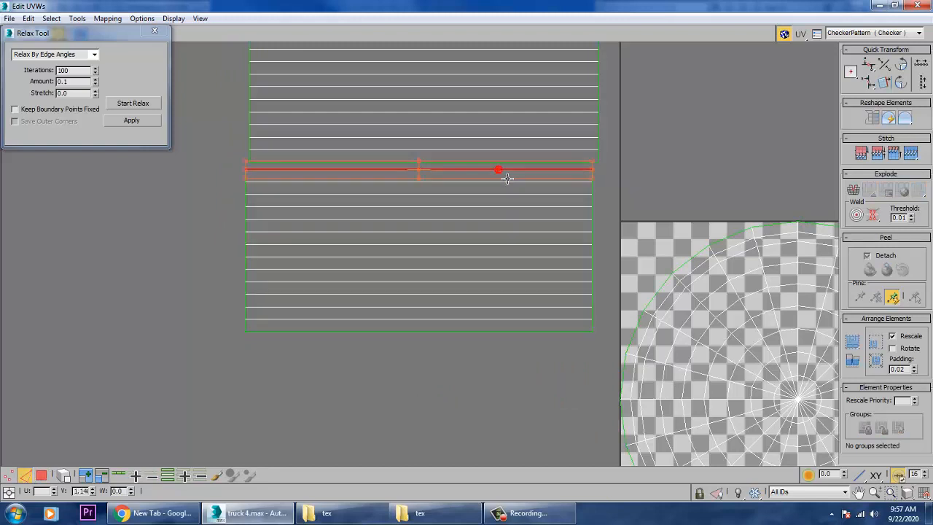
pyautogui.click(549, 162)
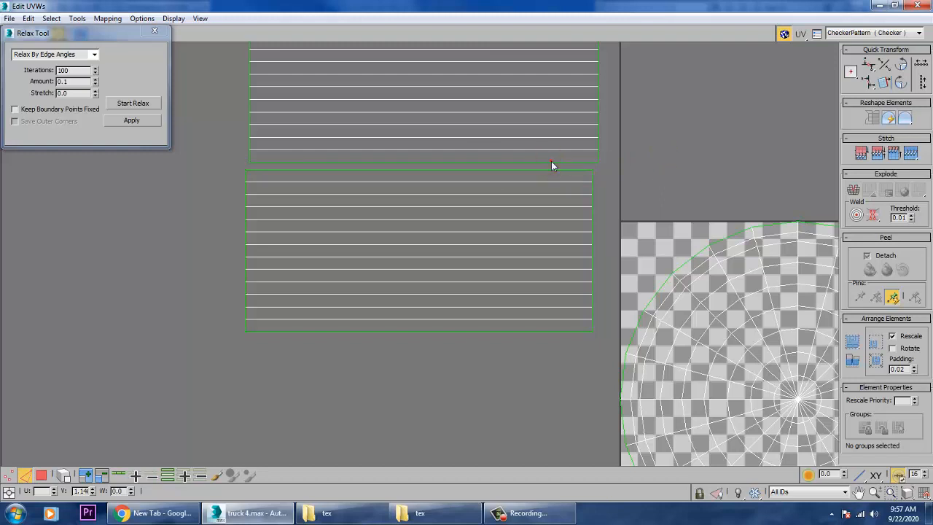
pyautogui.click(552, 161)
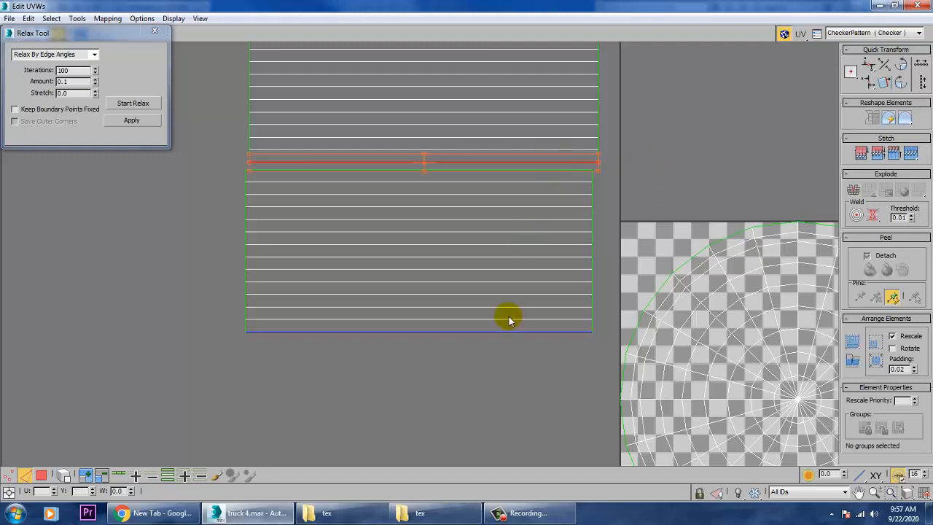
pyautogui.moveTo(636, 237); pyautogui.dragTo(638, 321, button='middle')
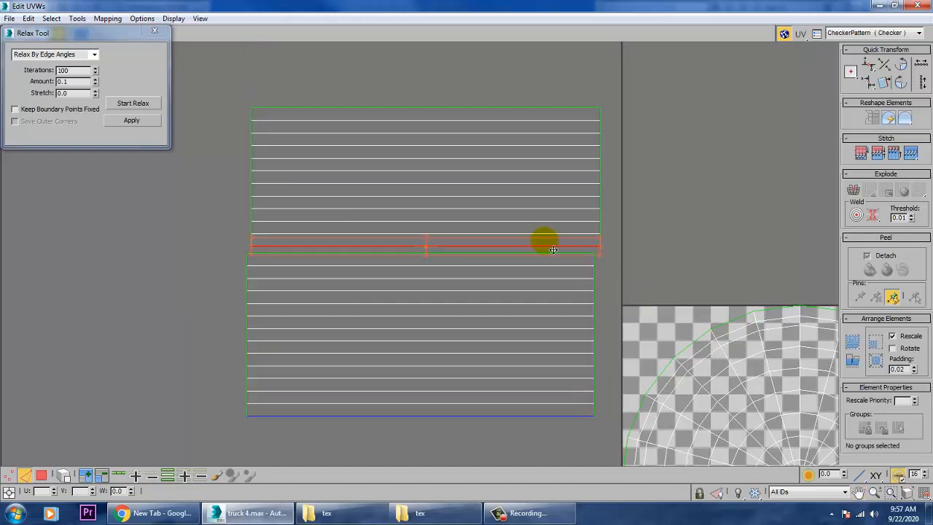
pyautogui.click(156, 32)
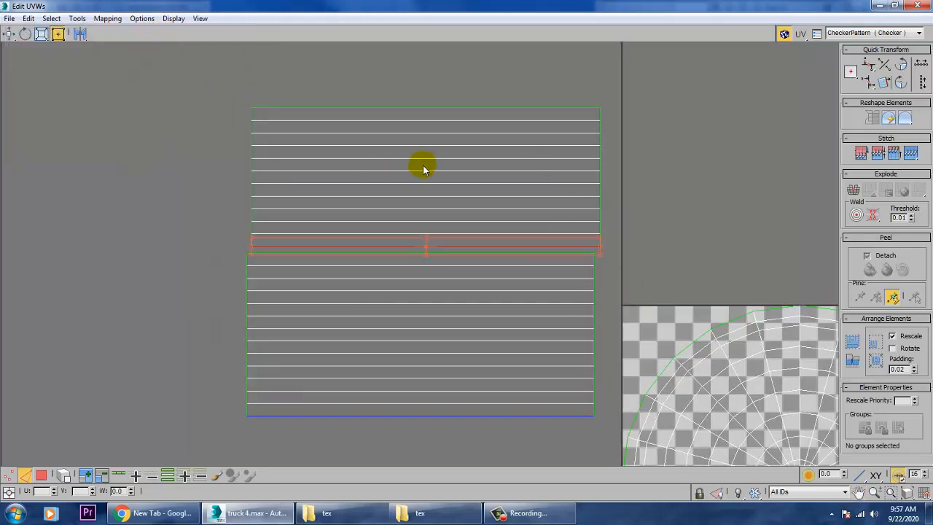
# Select all faces of the upper body shell and move it below the other body shell, leaving a small gap
pyautogui.click(396, 180)
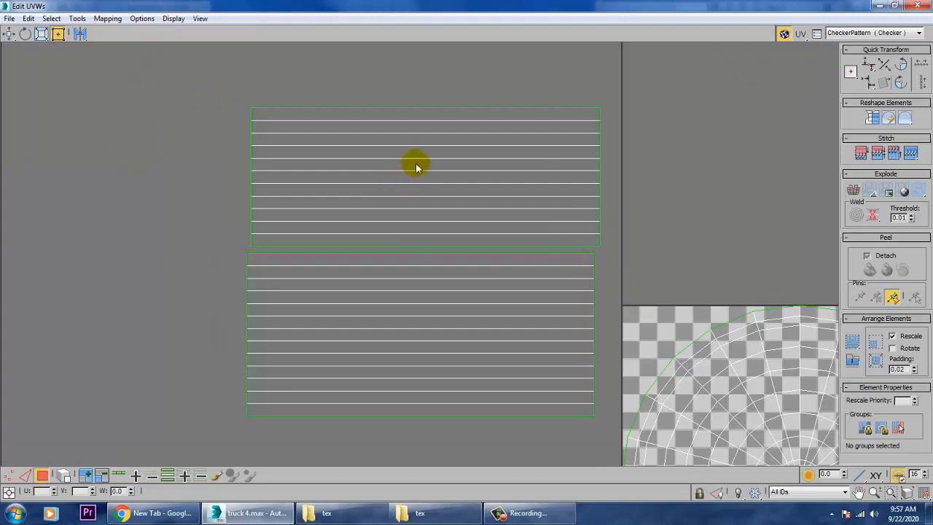
pyautogui.click(406, 113)
pyautogui.keyDown('ctrl'); pyautogui.click(420, 140); pyautogui.keyUp('ctrl')
pyautogui.keyDown('ctrl'); pyautogui.click(411, 145); pyautogui.keyUp('ctrl')
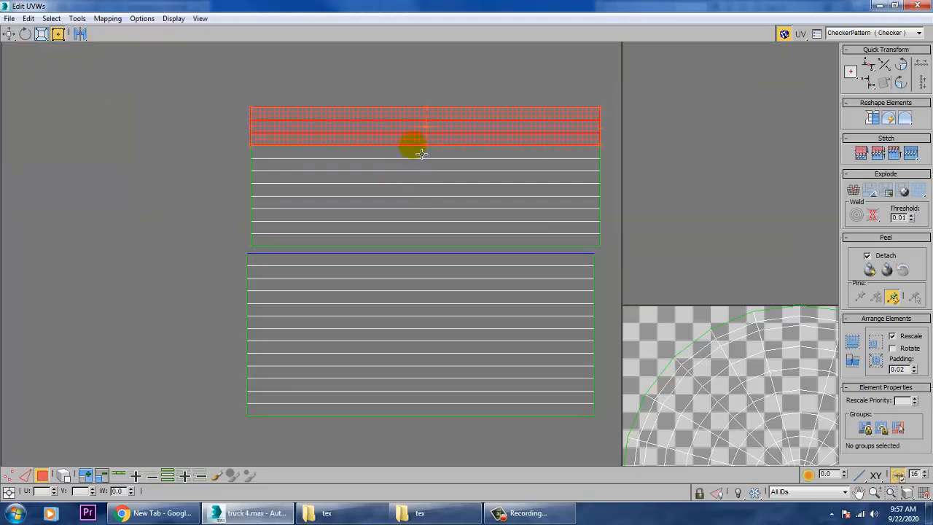
pyautogui.keyDown('ctrl'); pyautogui.click(420, 157); pyautogui.keyUp('ctrl')
pyautogui.keyDown('ctrl'); pyautogui.click(419, 177); pyautogui.keyUp('ctrl')
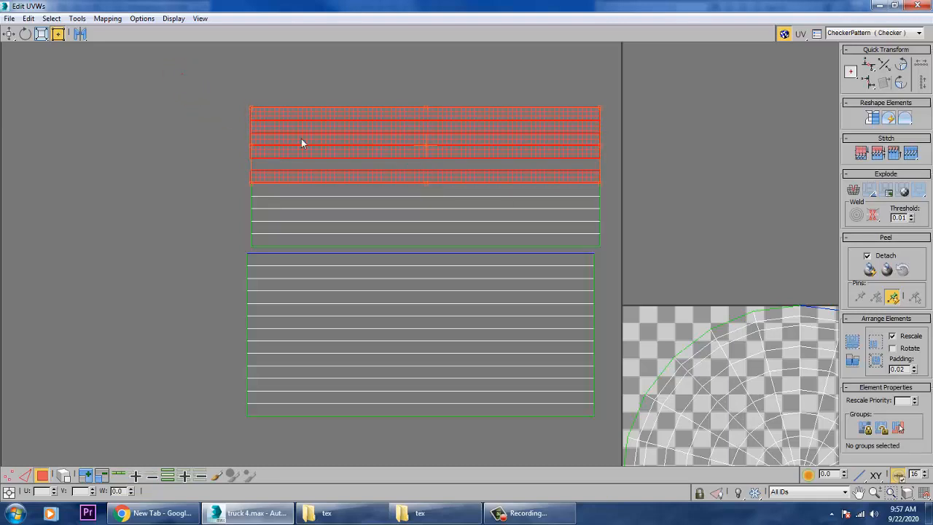
pyautogui.moveTo(690, 251); pyautogui.dragTo(688, 248)
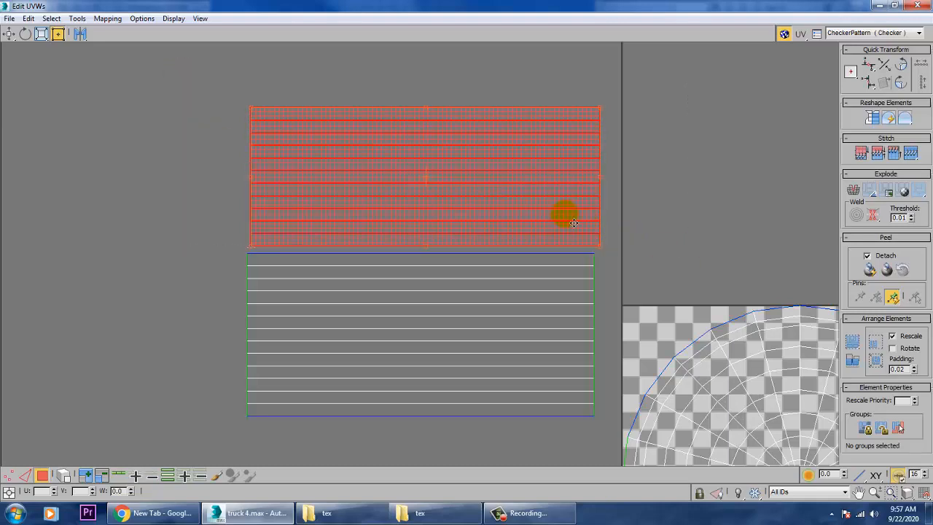
pyautogui.moveTo(562, 212); pyautogui.dragTo(563, 515)
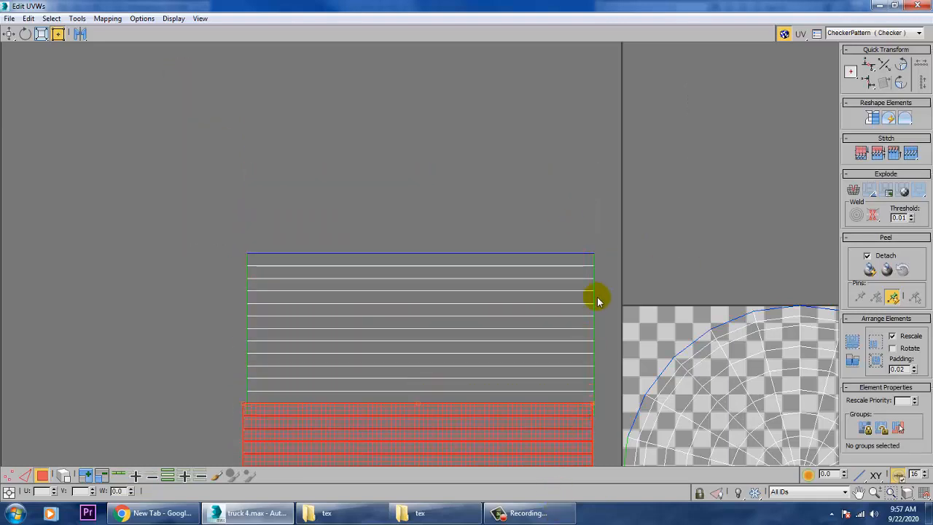
pyautogui.moveTo(599, 250); pyautogui.dragTo(602, 64, button='middle')
pyautogui.moveTo(488, 300); pyautogui.dragTo(487, 339)
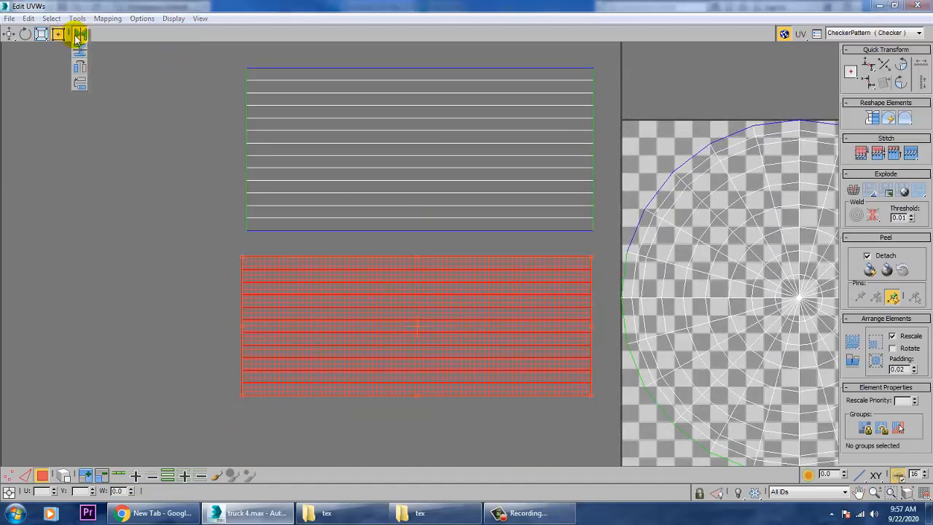
# Mirror the moved shell vertically and position it close beneath the other body shell with the side edges aligned
pyautogui.click(80, 57)
pyautogui.click(141, 273)
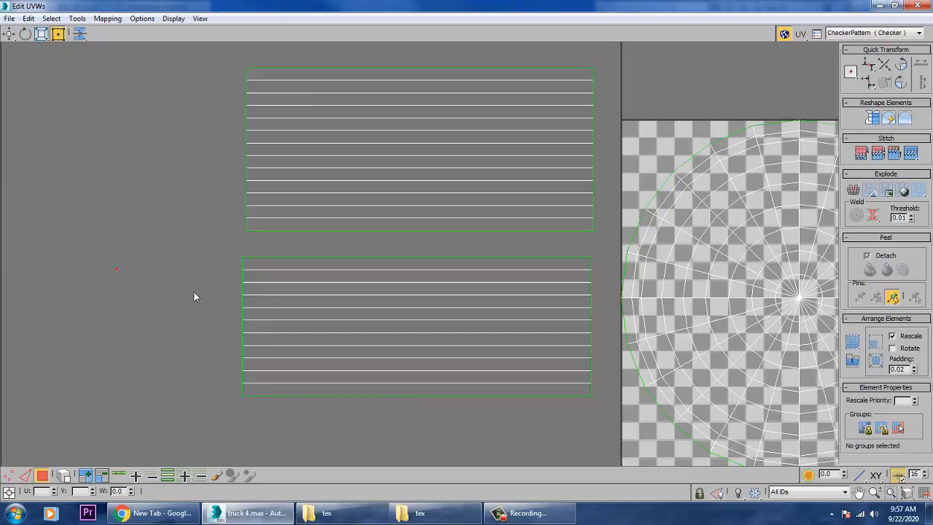
pyautogui.press('2')
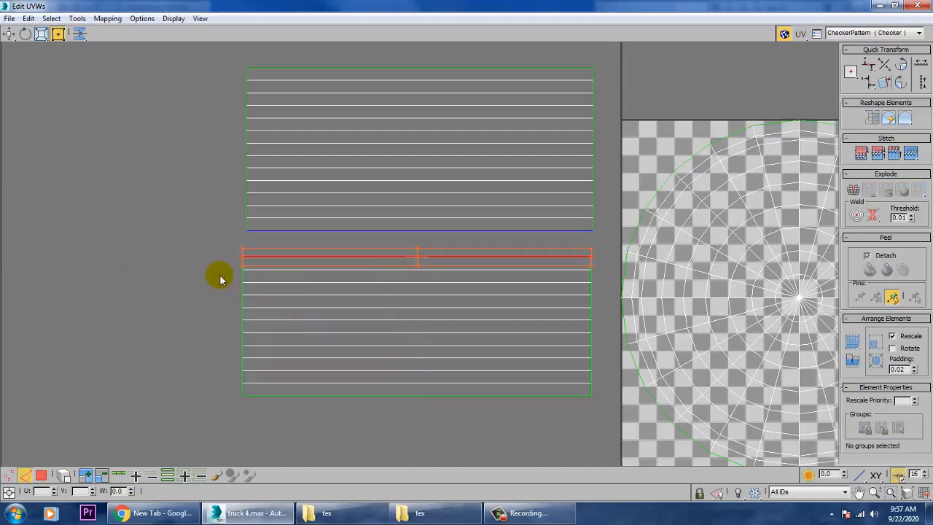
pyautogui.press('3')
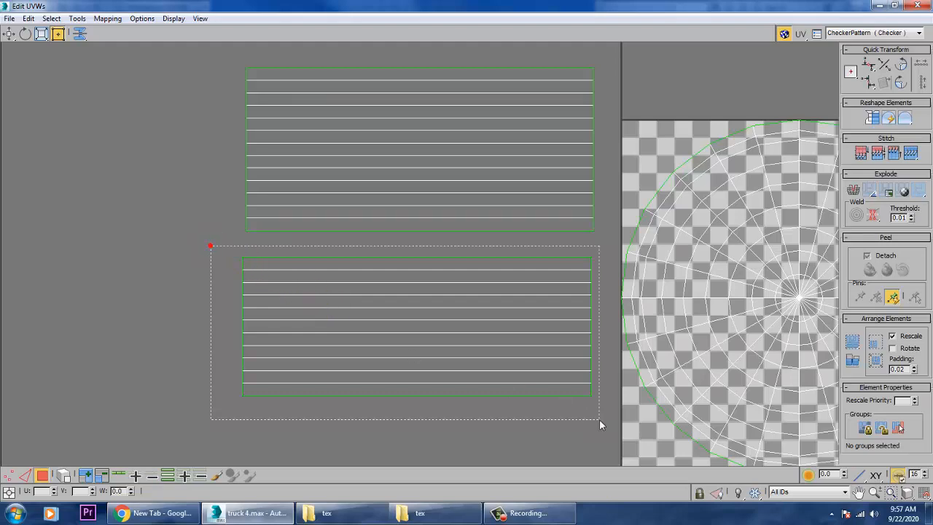
pyautogui.moveTo(599, 424); pyautogui.dragTo(599, 424)
pyautogui.moveTo(522, 361); pyautogui.dragTo(531, 343)
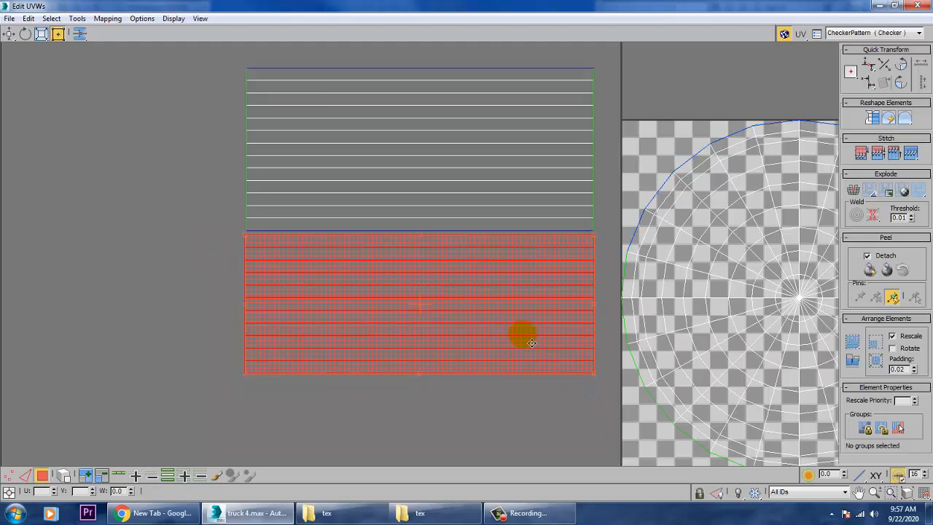
# Try to stitch the two body shells along the lower shell's top border edge with aligned and scaled clusters and a bias of 0.5
pyautogui.press('2')
pyautogui.click(506, 401)
pyautogui.click(455, 239)
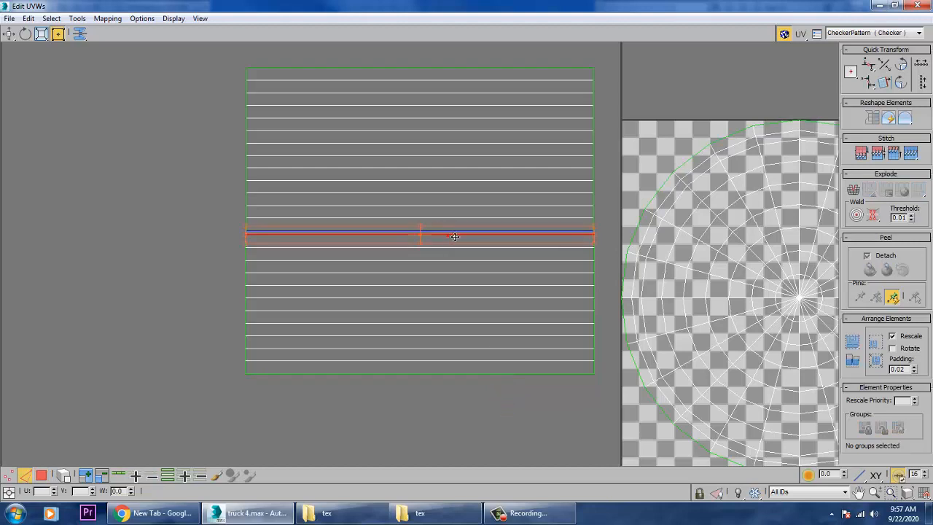
pyautogui.click(78, 19)
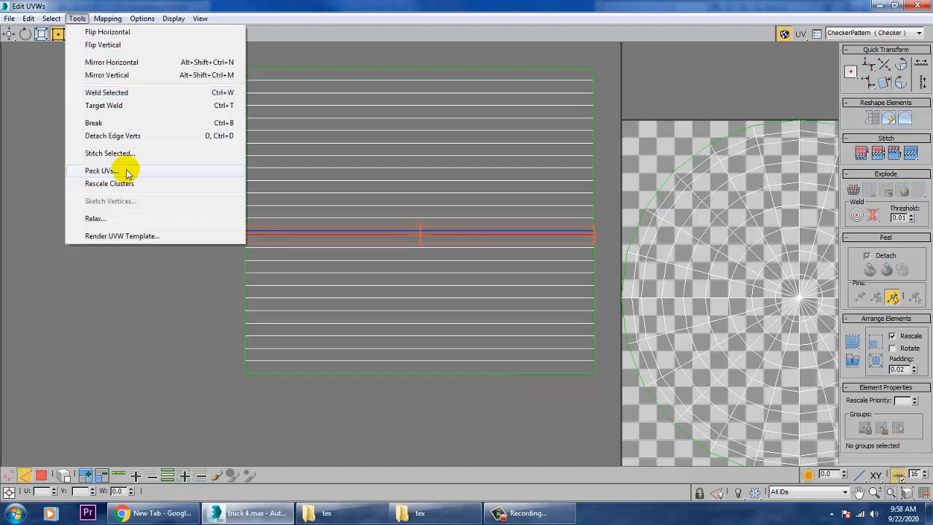
pyautogui.click(120, 155)
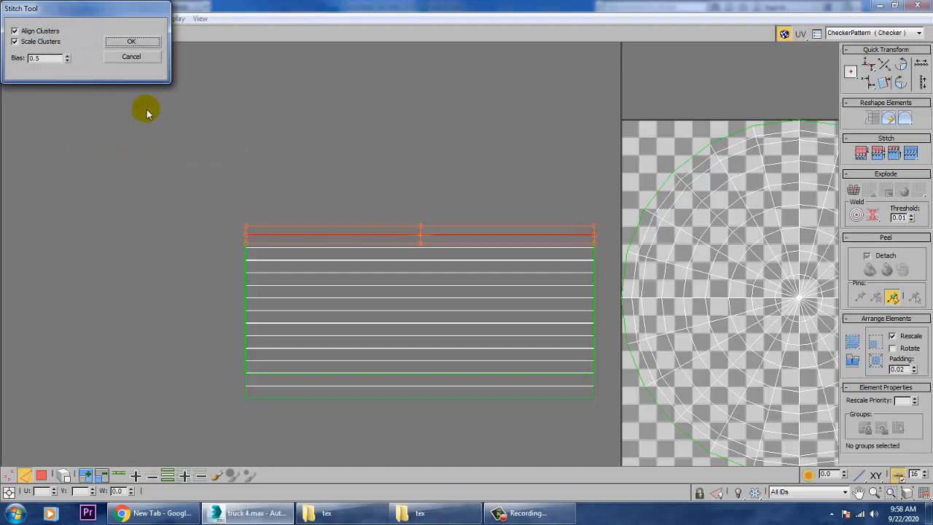
pyautogui.press('Return')
# Try to relax the stitched shell by edge angles with 100 iterations and an amount of 0.1
pyautogui.scroll(-5, 409, 218)
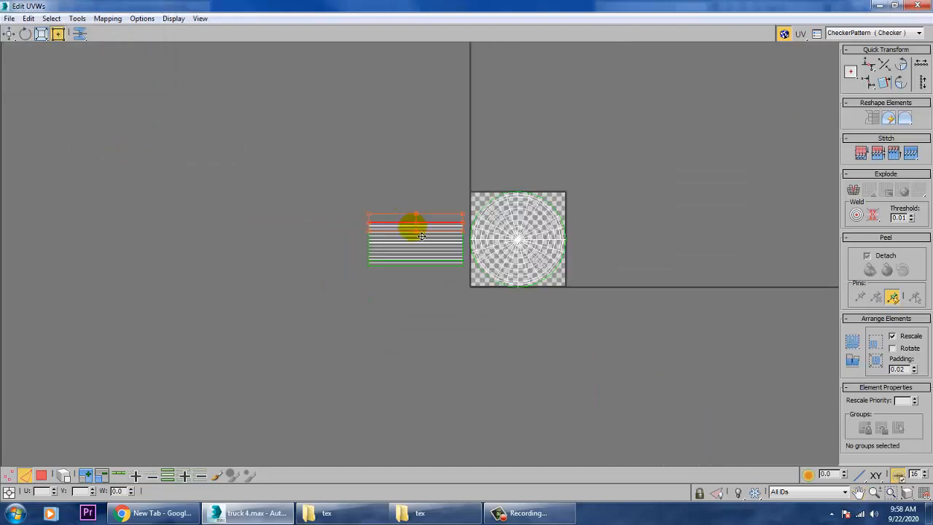
pyautogui.scroll(5, 410, 225)
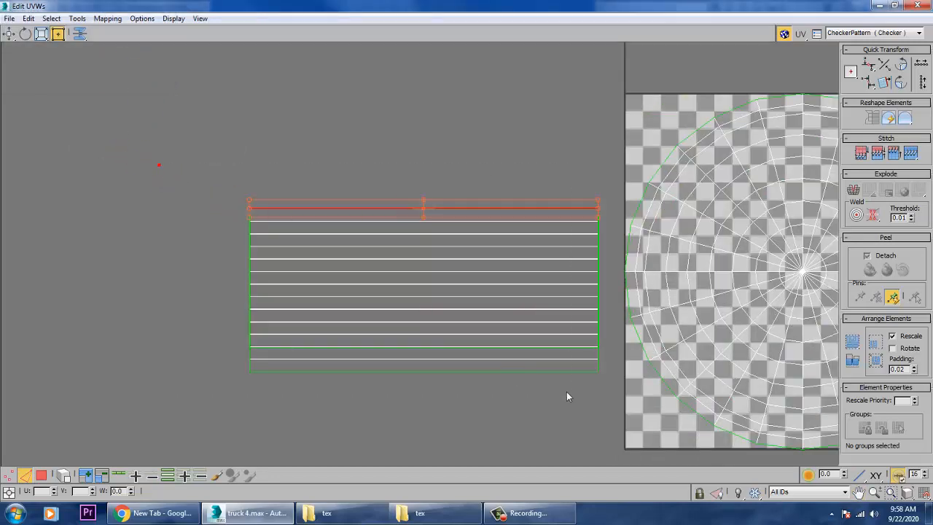
pyautogui.moveTo(568, 396); pyautogui.dragTo(610, 416)
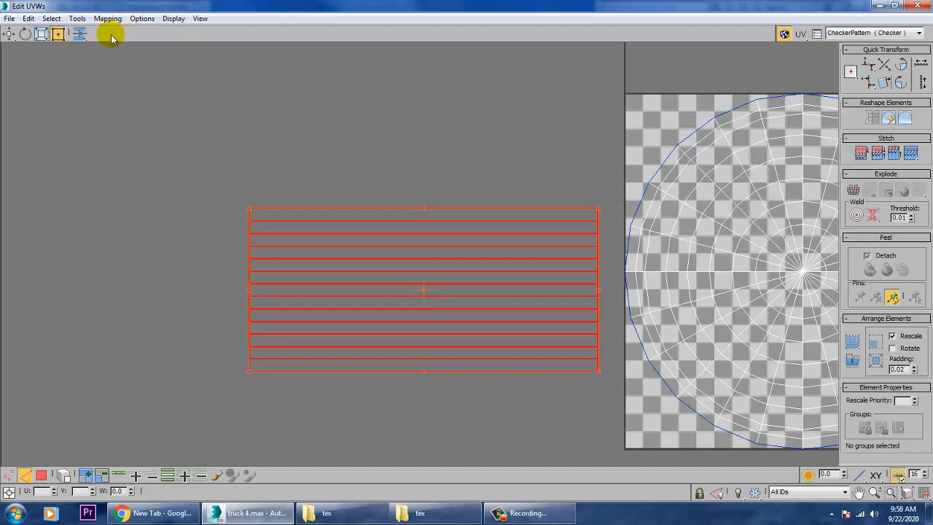
pyautogui.click(77, 19)
pyautogui.click(135, 220)
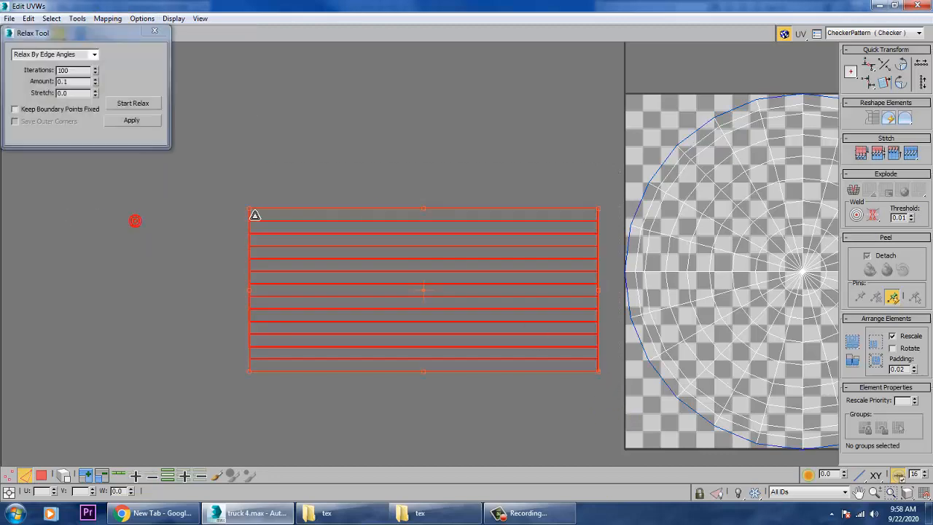
pyautogui.click(133, 104)
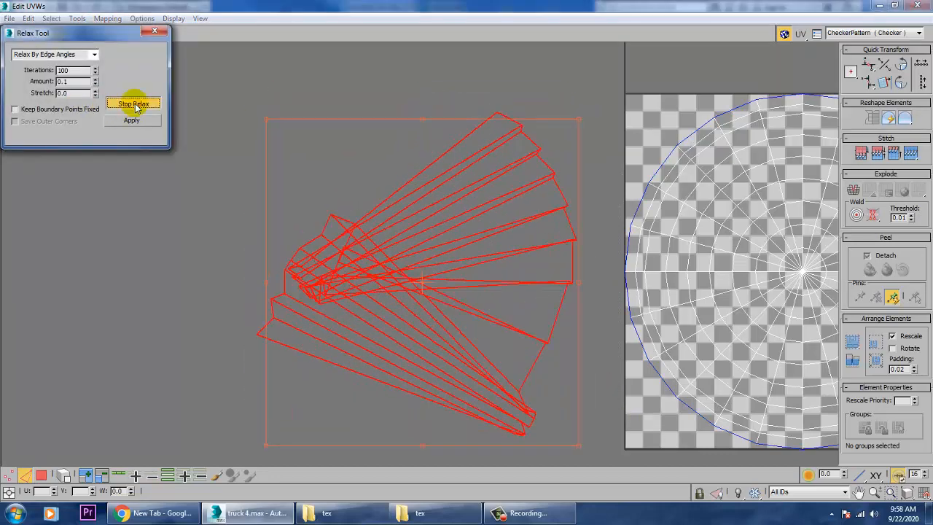
pyautogui.click(136, 107)
# Undo the relax and the stitch of the body shells, clear the selection, and close the Relax Tool
pyautogui.hotkey('ctrl', 'z')
pyautogui.hotkey('ctrl', 'z')
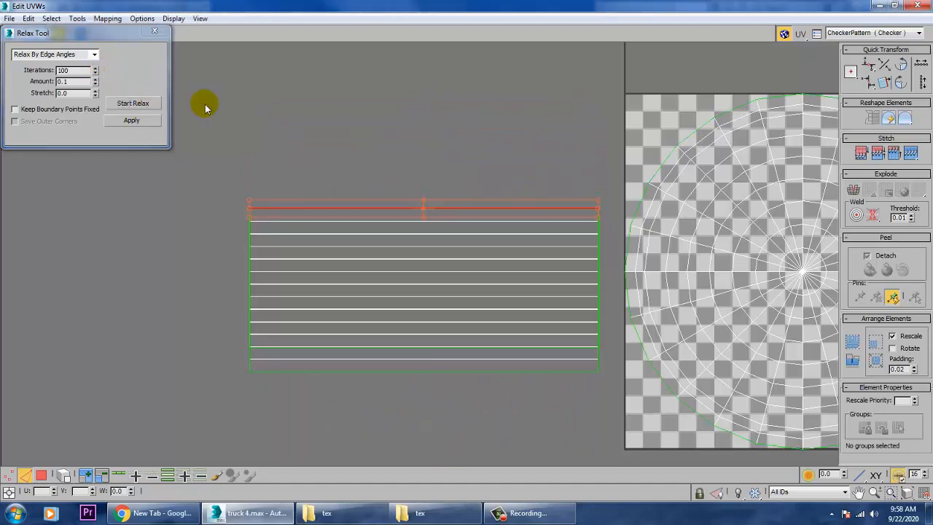
pyautogui.hotkey('ctrl', 'z')
pyautogui.click(154, 251)
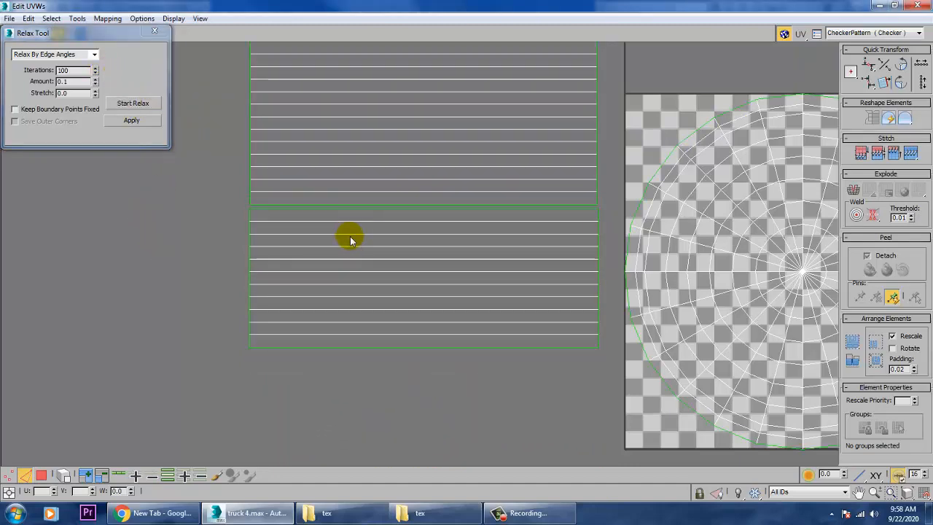
pyautogui.scroll(5, 350, 240)
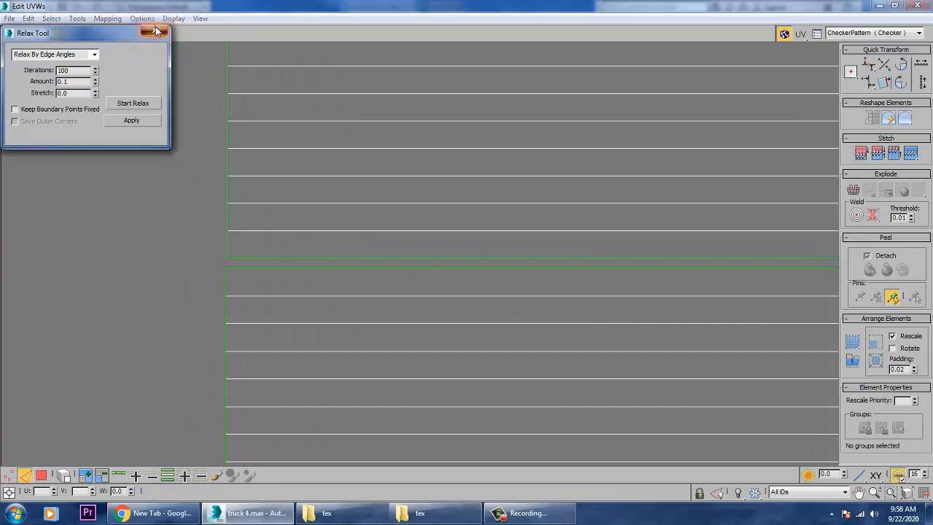
pyautogui.click(156, 31)
# Target-weld the upper shell's lower-left corner vertex onto the lower shell's upper-left corner vertex
pyautogui.click(226, 256)
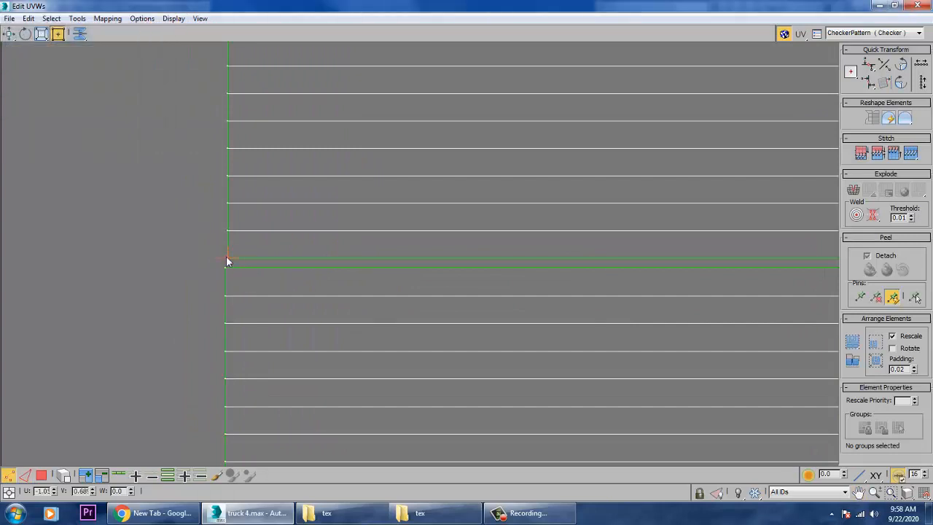
pyautogui.click(76, 19)
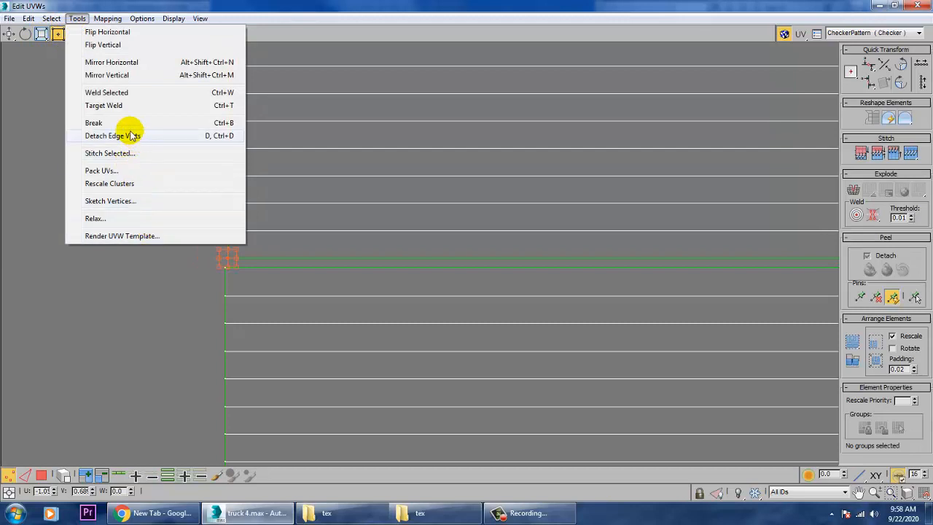
pyautogui.click(117, 106)
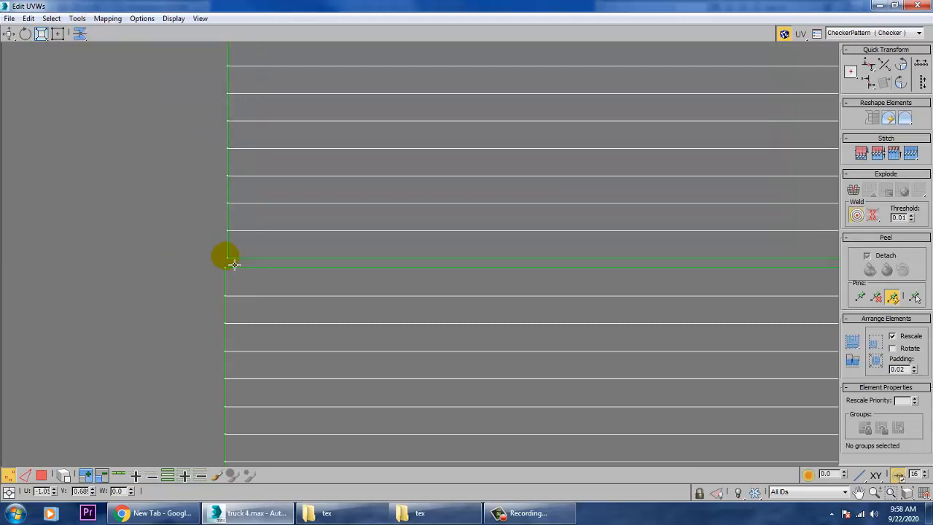
pyautogui.moveTo(232, 263); pyautogui.dragTo(228, 270)
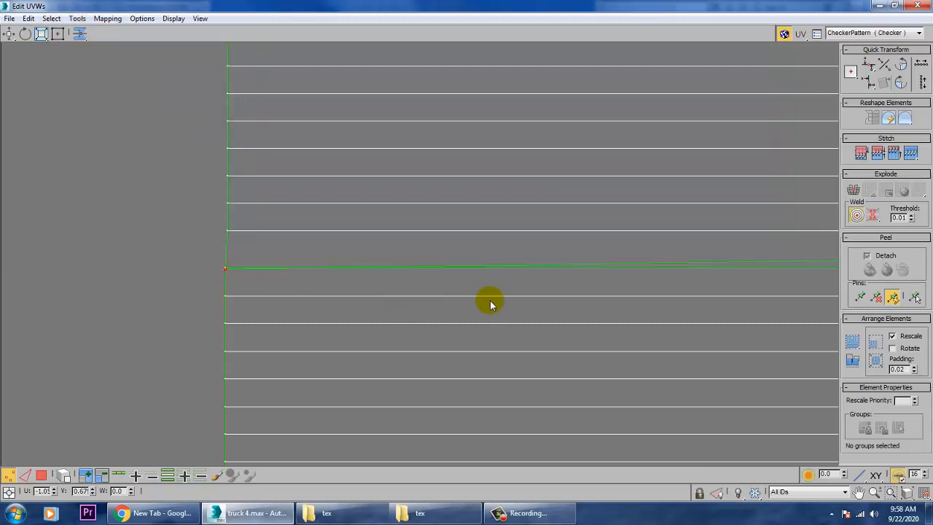
pyautogui.click(224, 269)
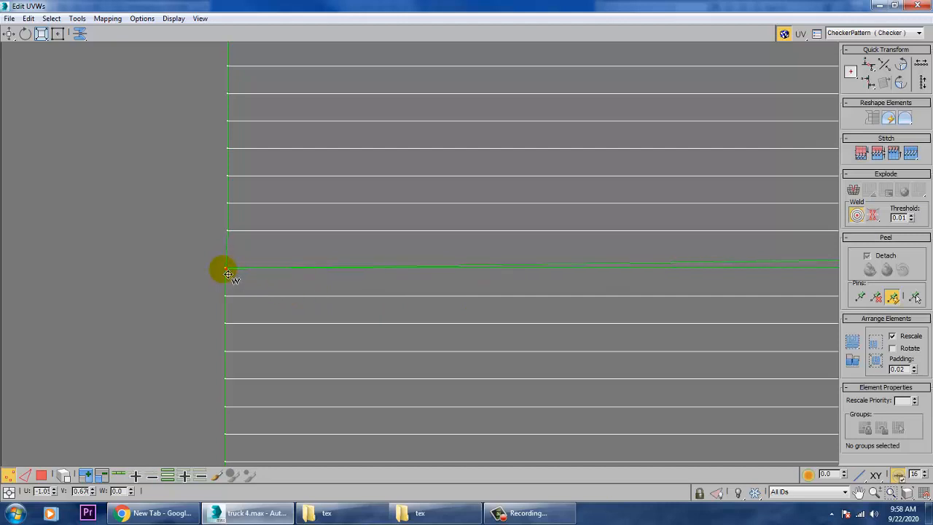
# Target-weld the upper shell's lower-right corner vertex onto the lower shell's upper-right corner vertex
pyautogui.scroll(5, 554, 294)
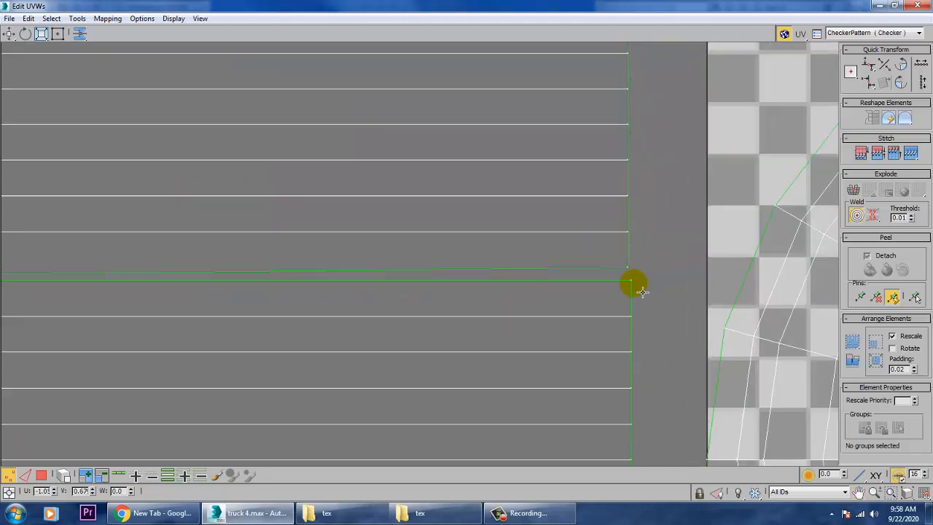
pyautogui.moveTo(637, 258); pyautogui.dragTo(634, 280)
pyautogui.scroll(-6, 639, 306)
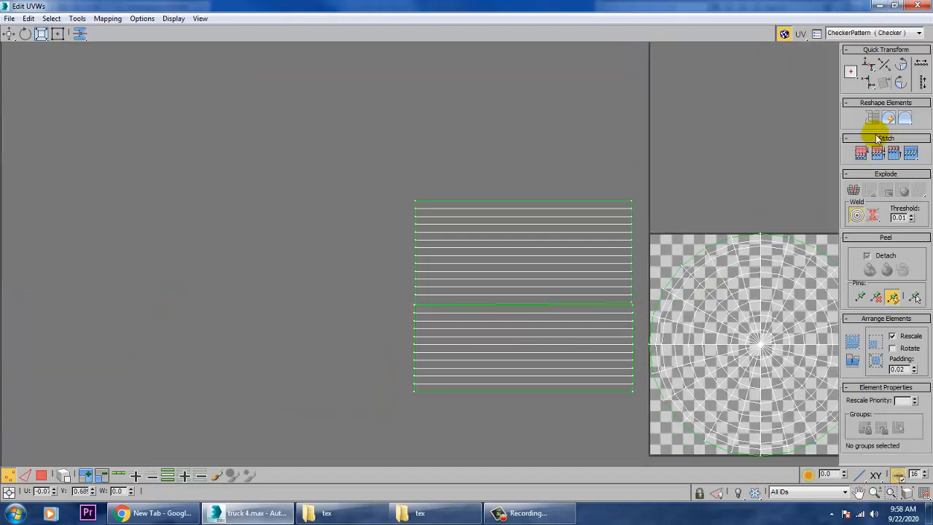
pyautogui.moveTo(593, 305); pyautogui.dragTo(480, 302, button='middle')
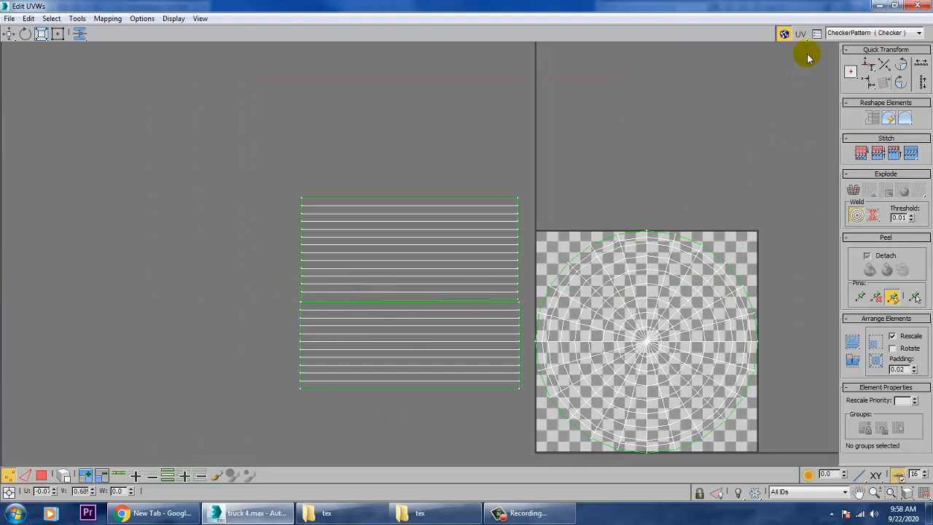
# Restore the UV Editor to a smaller window beside the viewport and select the lower body shell's polygons
pyautogui.click(894, 5)
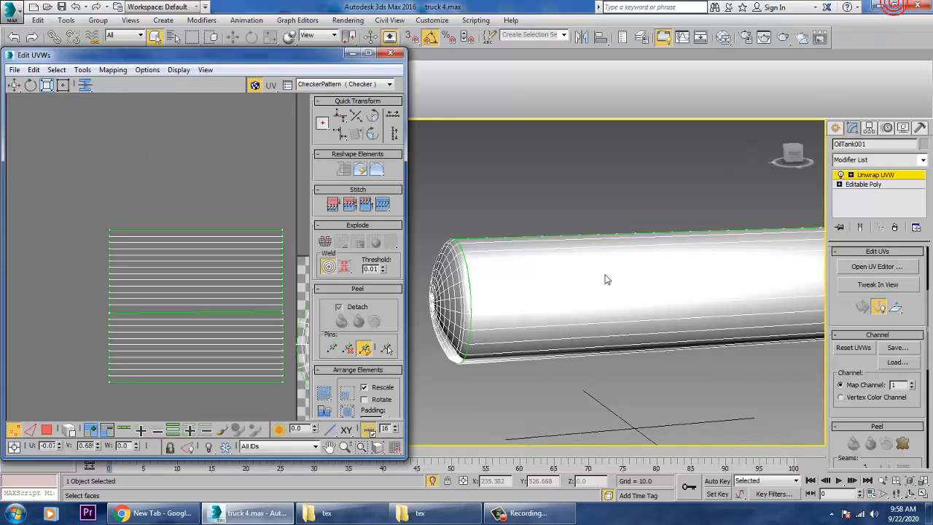
pyautogui.click(851, 175)
pyautogui.click(878, 202)
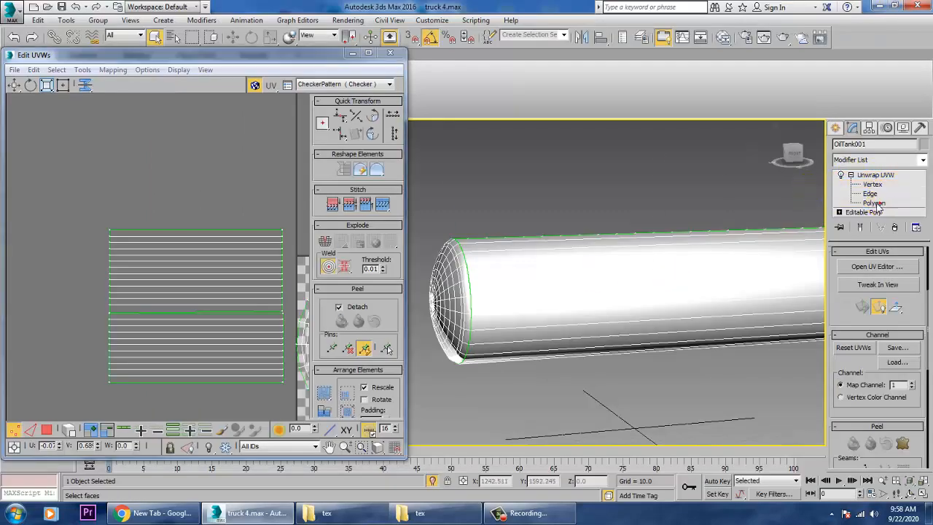
pyautogui.moveTo(222, 358); pyautogui.dragTo(226, 377, button='middle')
pyautogui.moveTo(226, 377); pyautogui.dragTo(226, 331)
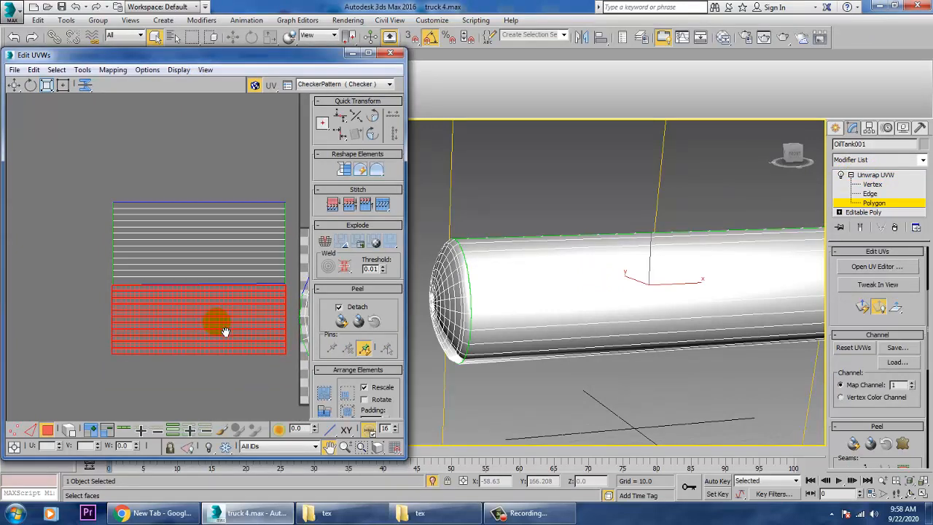
pyautogui.scroll(5, 225, 349)
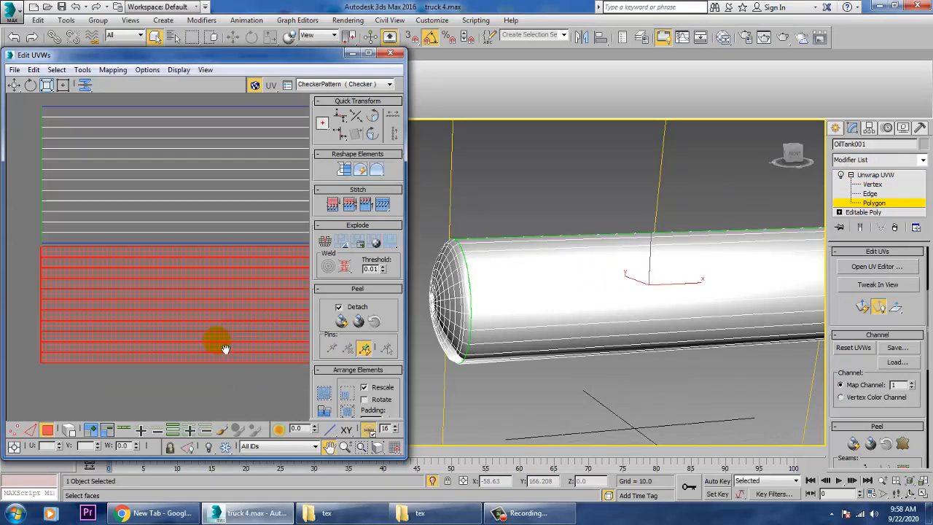
pyautogui.scroll(-3, 227, 338)
pyautogui.click(867, 194)
pyautogui.click(877, 203)
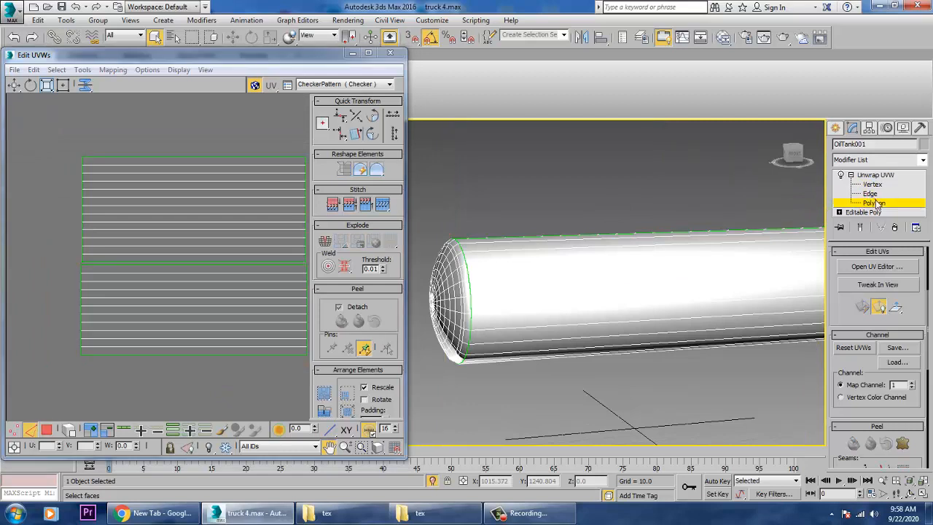
pyautogui.moveTo(239, 311)
pyautogui.mouseDown()
pyautogui.moveTo(233, 349)
pyautogui.moveTo(223, 313)
pyautogui.mouseUp()
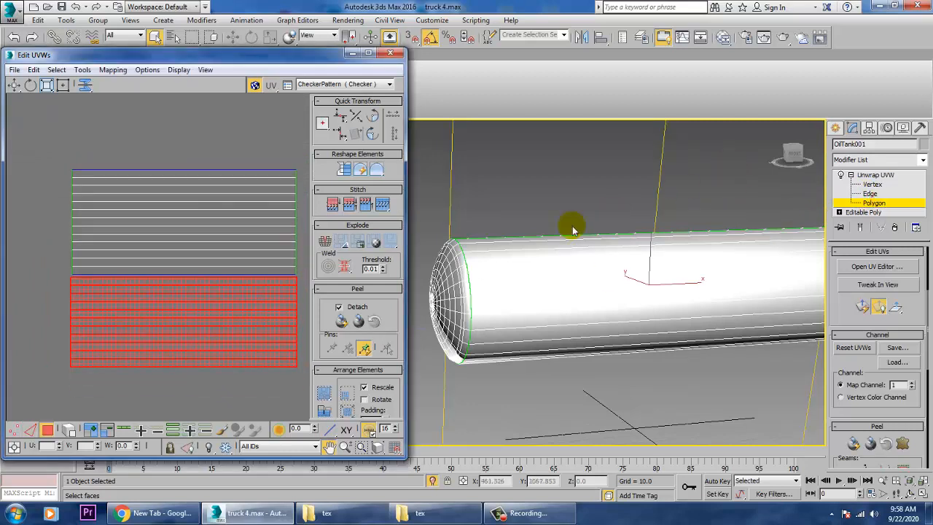
# Activate the Move tool and reselect the lower body shell's polygons strip by strip, from its upper edge to its lower edge
pyautogui.click(16, 85)
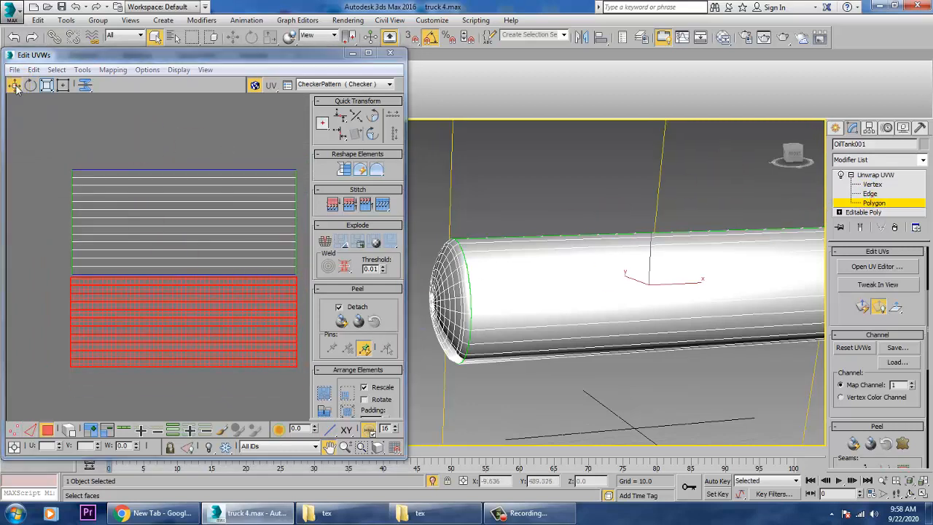
pyautogui.click(253, 118)
pyautogui.click(245, 323)
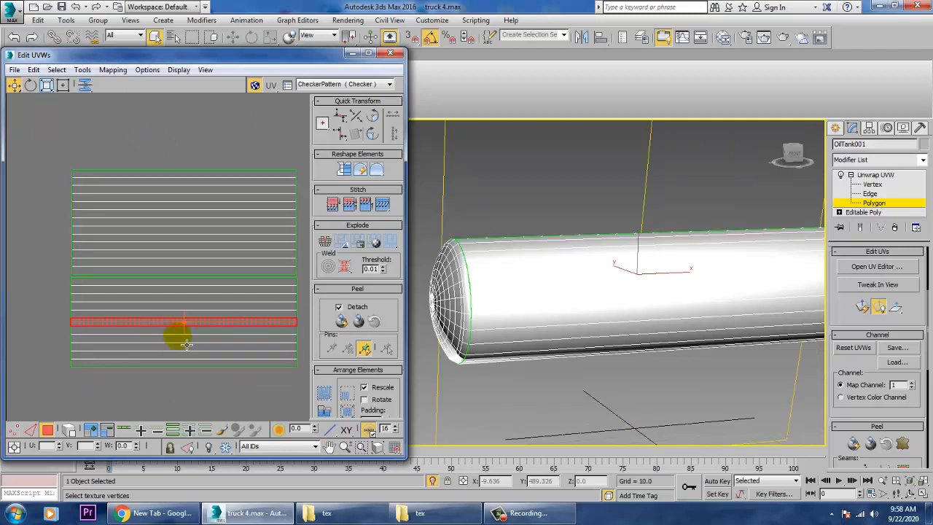
pyautogui.click(168, 283)
pyautogui.keyDown('ctrl'); pyautogui.click(171, 289); pyautogui.keyUp('ctrl')
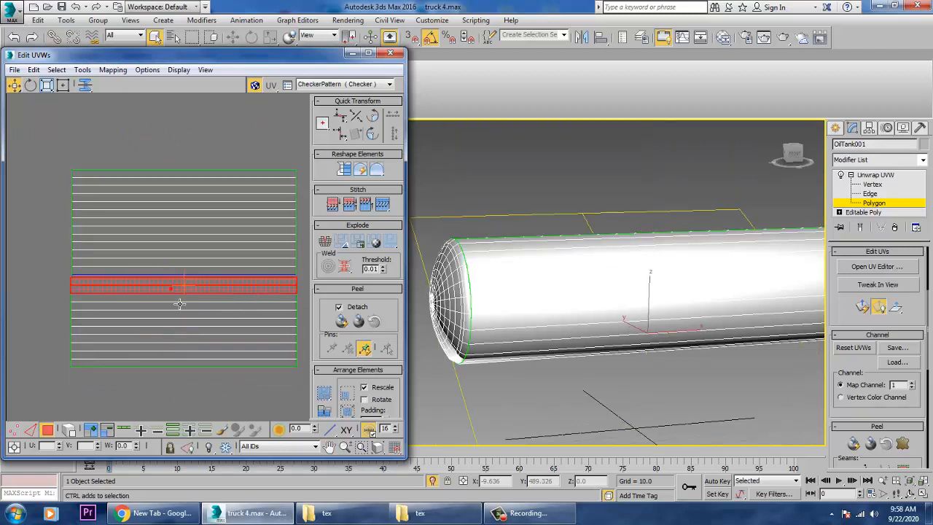
pyautogui.keyDown('ctrl'); pyautogui.click(171, 297); pyautogui.keyUp('ctrl')
pyautogui.keyDown('ctrl'); pyautogui.click(174, 305); pyautogui.keyUp('ctrl')
pyautogui.keyDown('ctrl'); pyautogui.click(181, 314); pyautogui.keyUp('ctrl')
pyautogui.keyDown('ctrl'); pyautogui.click(177, 322); pyautogui.keyUp('ctrl')
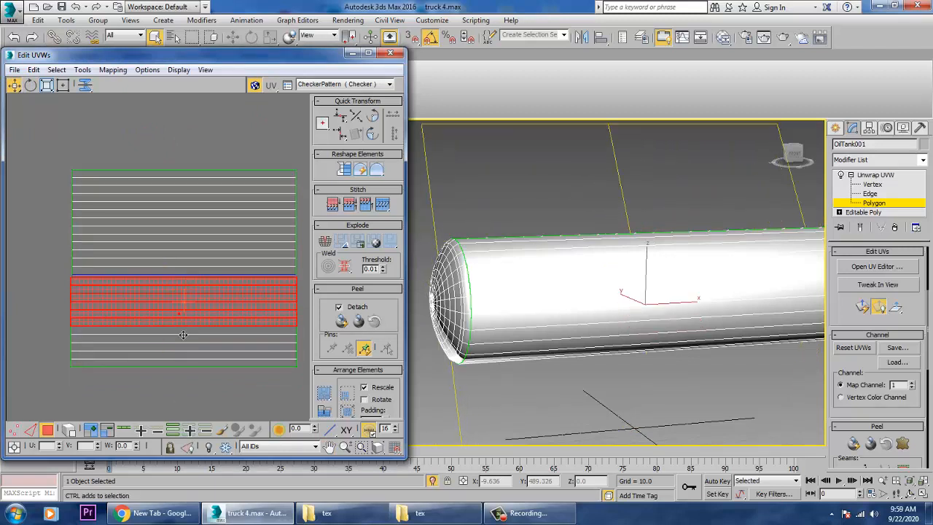
pyautogui.keyDown('ctrl'); pyautogui.click(175, 331); pyautogui.keyUp('ctrl')
pyautogui.keyDown('ctrl'); pyautogui.click(178, 339); pyautogui.keyUp('ctrl')
pyautogui.keyDown('ctrl'); pyautogui.click(183, 346); pyautogui.keyUp('ctrl')
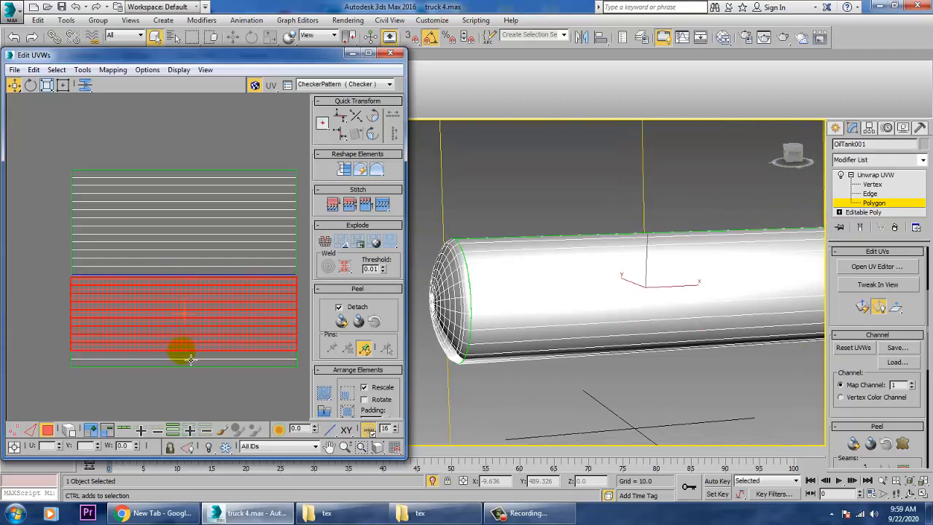
pyautogui.keyDown('ctrl'); pyautogui.click(188, 353); pyautogui.keyUp('ctrl')
pyautogui.keyDown('ctrl'); pyautogui.click(195, 362); pyautogui.keyUp('ctrl')
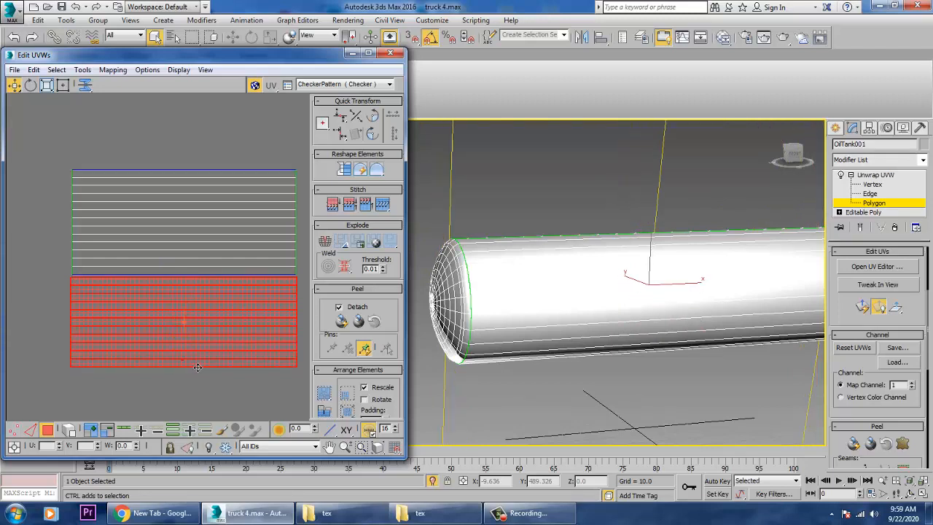
# Select the polygons of both body shells and try relaxing them by edge angles
pyautogui.click(255, 84)
pyautogui.scroll(-3, 245, 262)
pyautogui.moveTo(248, 262); pyautogui.dragTo(221, 268, button='middle')
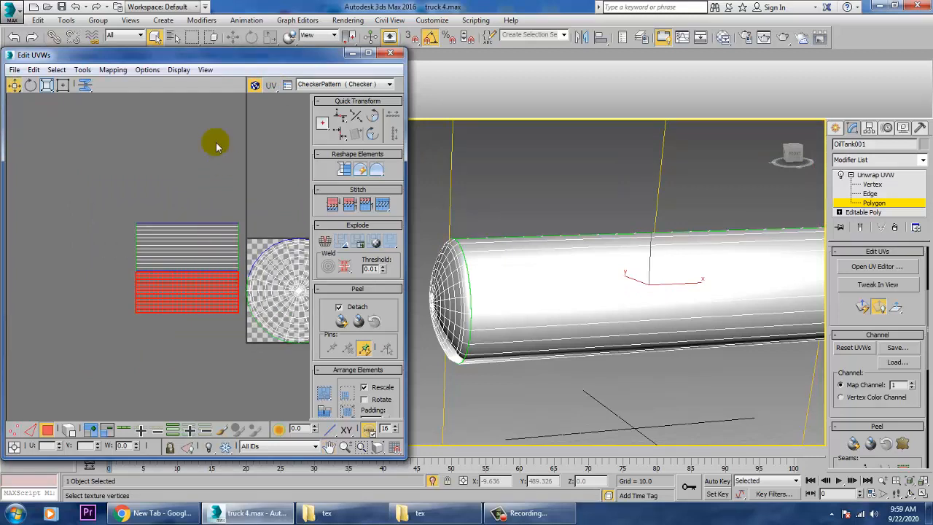
pyautogui.scroll(2, 136, 290)
pyautogui.moveTo(167, 292); pyautogui.dragTo(141, 267, button='middle')
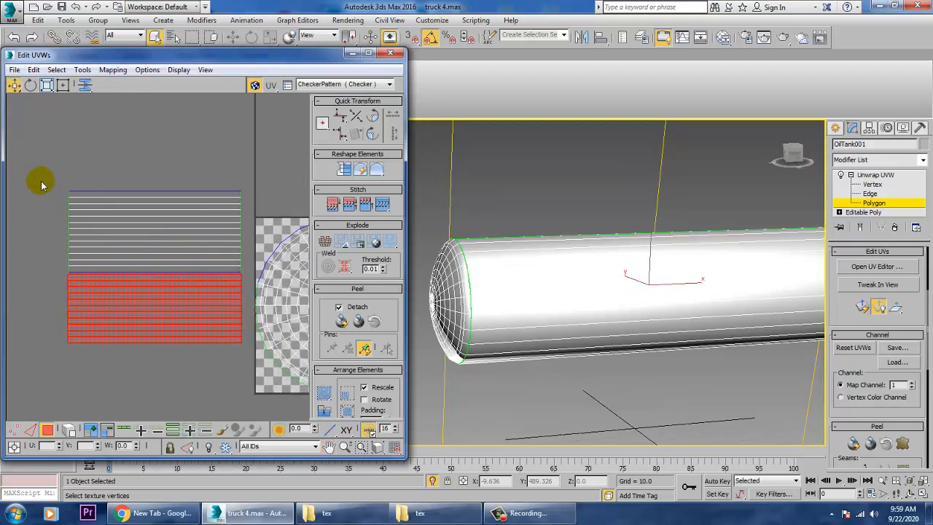
pyautogui.moveTo(248, 368); pyautogui.dragTo(248, 368)
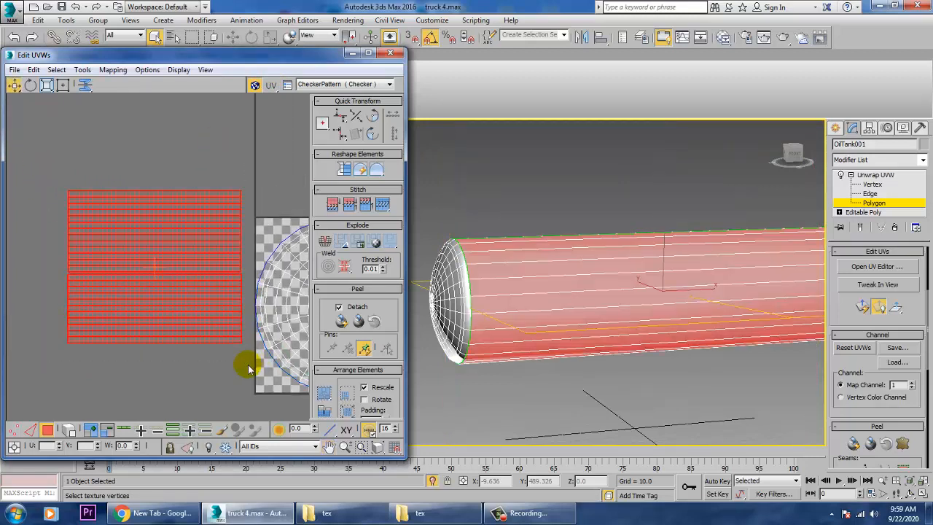
pyautogui.click(84, 86)
pyautogui.click(82, 69)
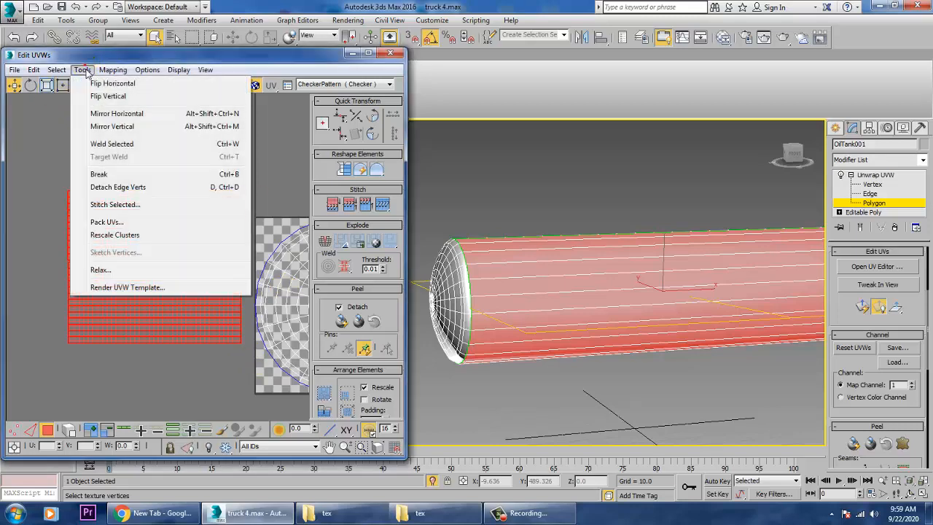
pyautogui.click(101, 270)
pyautogui.click(136, 155)
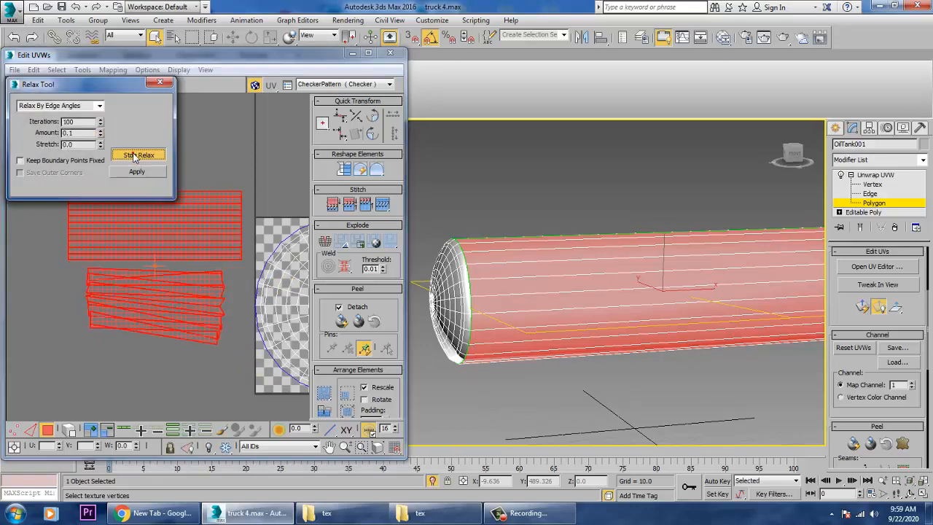
pyautogui.click(135, 155)
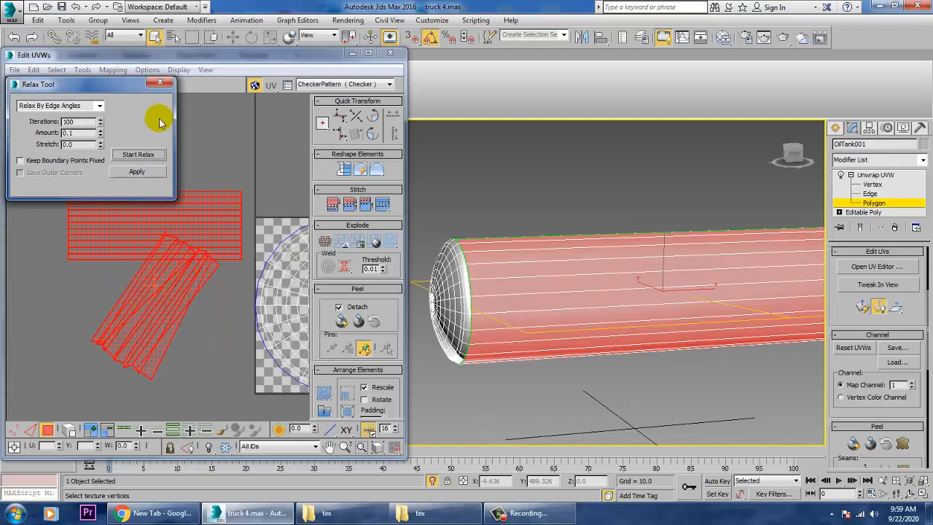
# Undo the relax of the body shells, close the Relax Tool, and clear the selection
pyautogui.hotkey('ctrl', 'z')
pyautogui.click(165, 82)
pyautogui.click(227, 120)
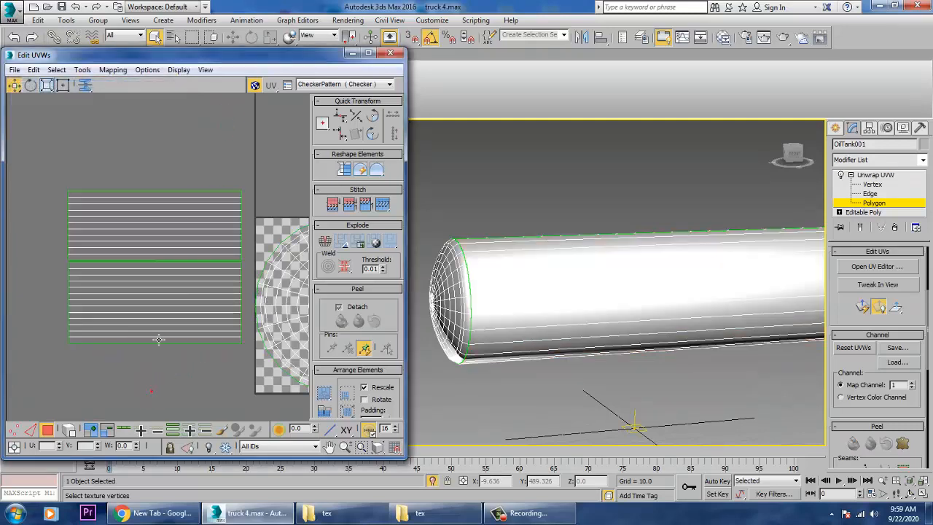
# Check which border edges of the two body shells match, using the upper shell's top edge and the lower shell's top edge
pyautogui.moveTo(152, 298); pyautogui.dragTo(154, 298, button='middle')
pyautogui.press('2')
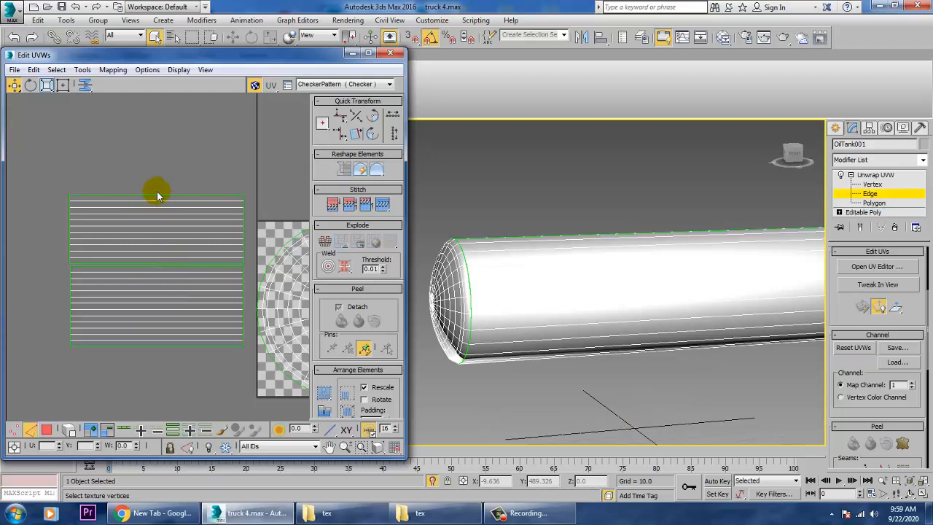
pyautogui.click(169, 204)
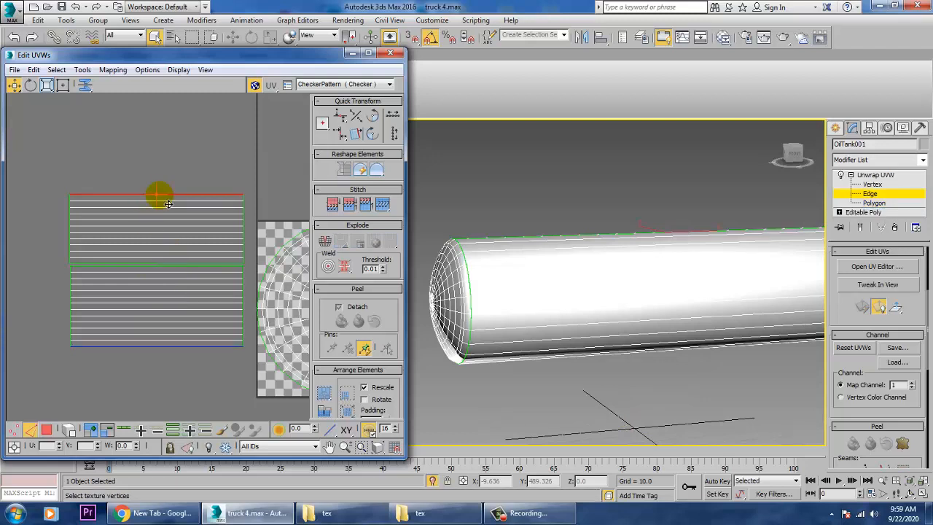
pyautogui.click(147, 266)
pyautogui.scroll(3, 127, 283)
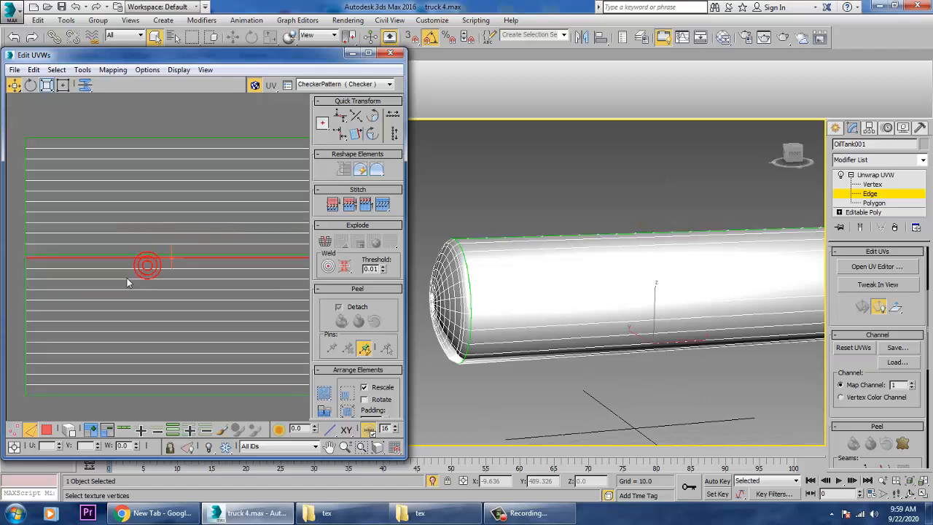
pyautogui.moveTo(127, 283)
pyautogui.mouseDown(button='middle')
pyautogui.moveTo(200, 333)
pyautogui.moveTo(181, 306)
pyautogui.moveTo(136, 287)
pyautogui.mouseUp(button='middle')
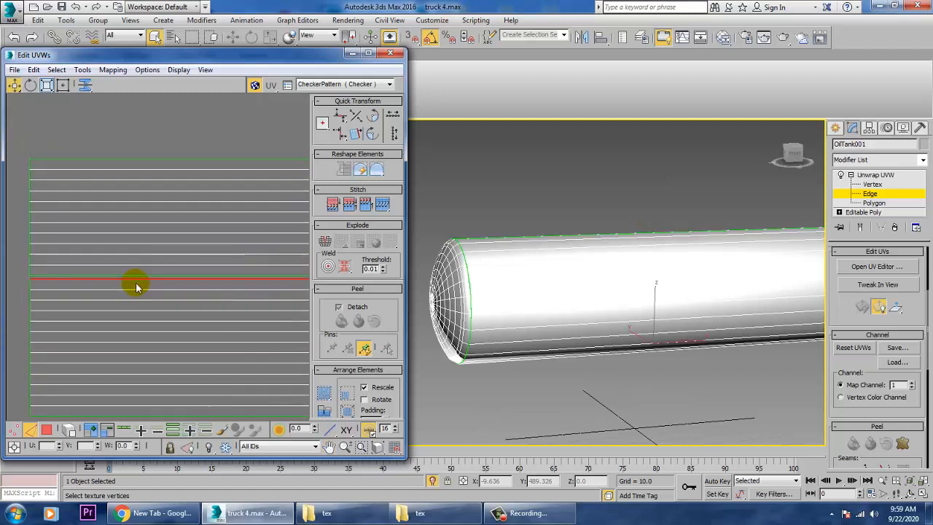
pyautogui.hotkey('ctrl', 'z')
pyautogui.click(102, 279)
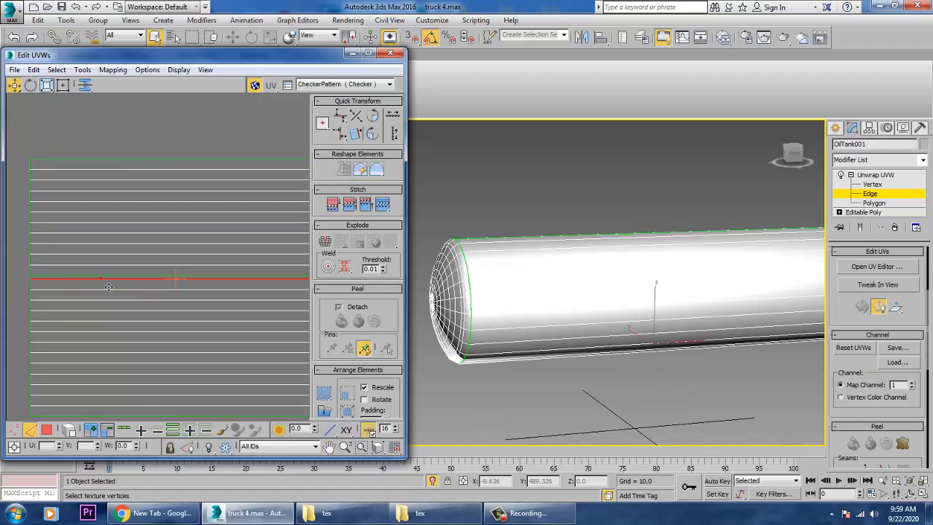
pyautogui.scroll(-4, 108, 287)
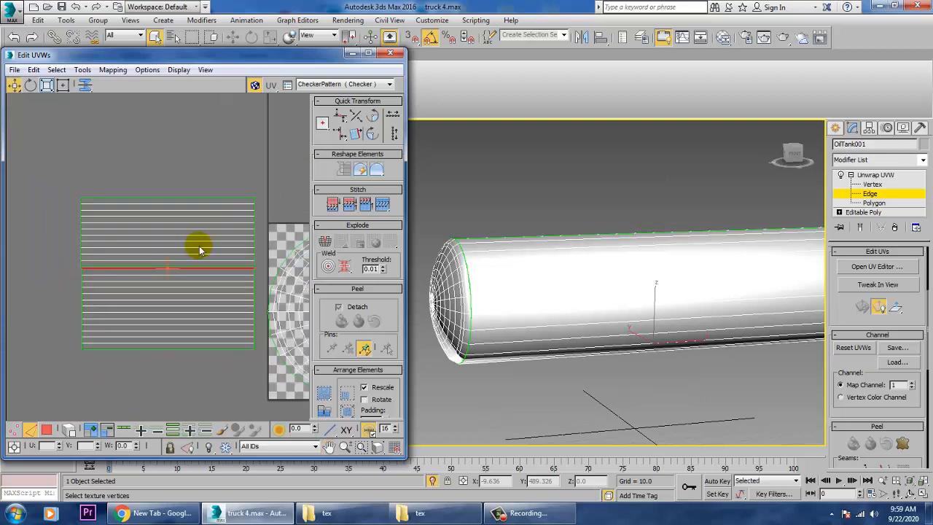
# Move the lower body shell above the other one and align its bottom edge with that shell's top edge
pyautogui.click(882, 204)
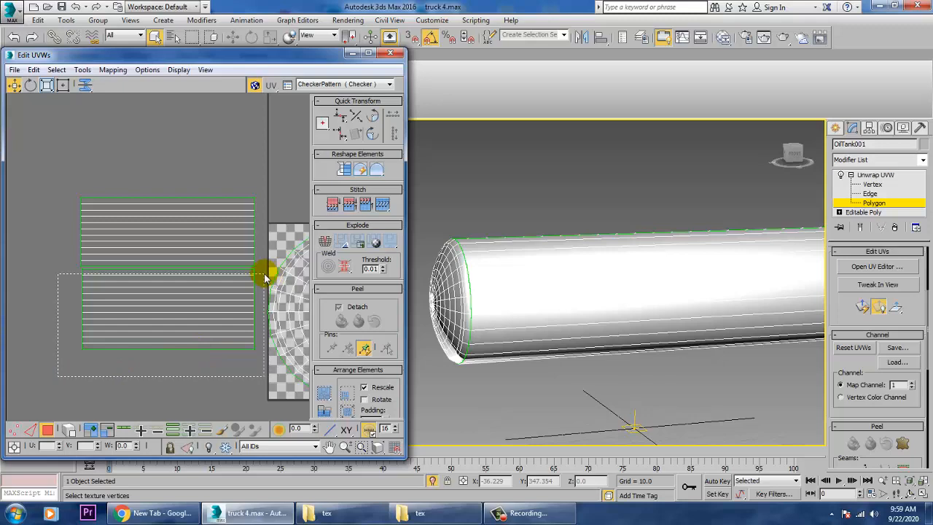
pyautogui.moveTo(265, 277); pyautogui.dragTo(265, 277)
pyautogui.moveTo(207, 317); pyautogui.dragTo(212, 170)
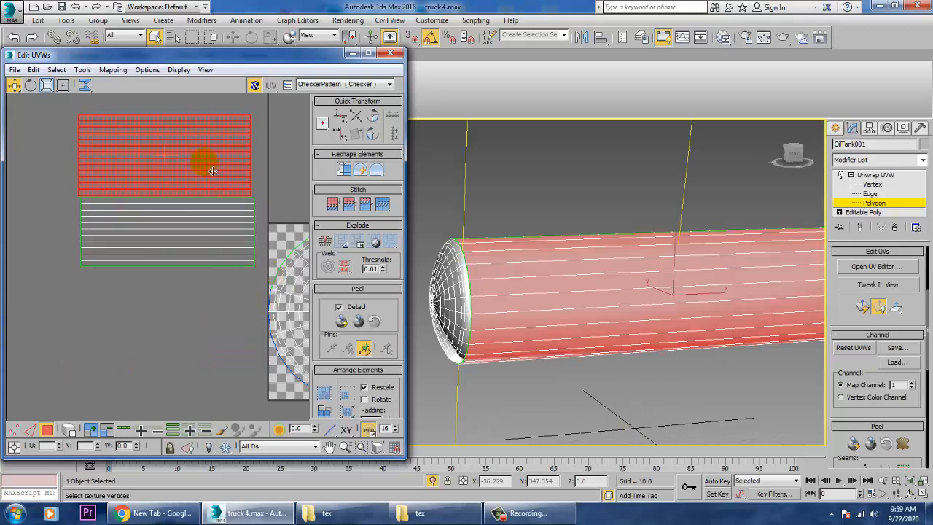
pyautogui.scroll(3, 193, 228)
pyautogui.moveTo(134, 159); pyautogui.dragTo(231, 243, button='middle')
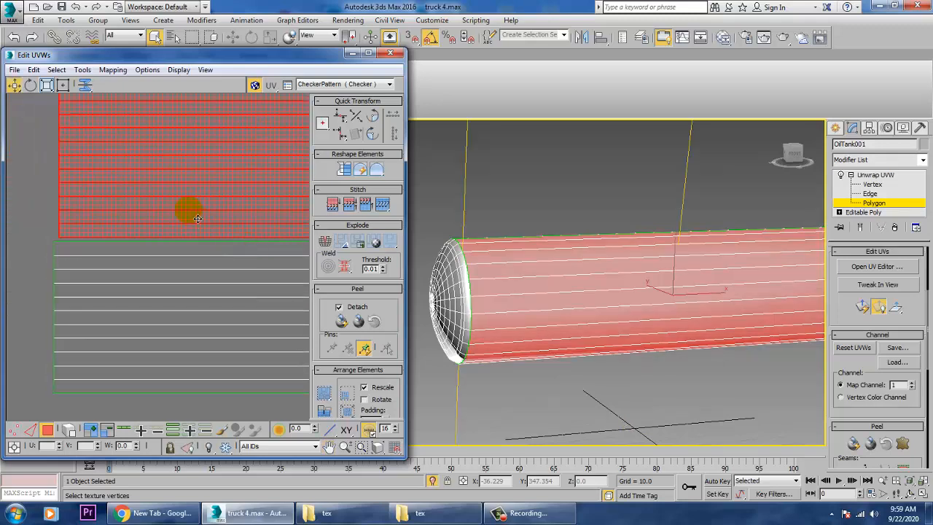
pyautogui.moveTo(196, 217); pyautogui.dragTo(191, 217)
# Stitch the two body shells along their shared seam edge with Align Clusters and Scale Clusters on and a bias of 0.0
pyautogui.press('2')
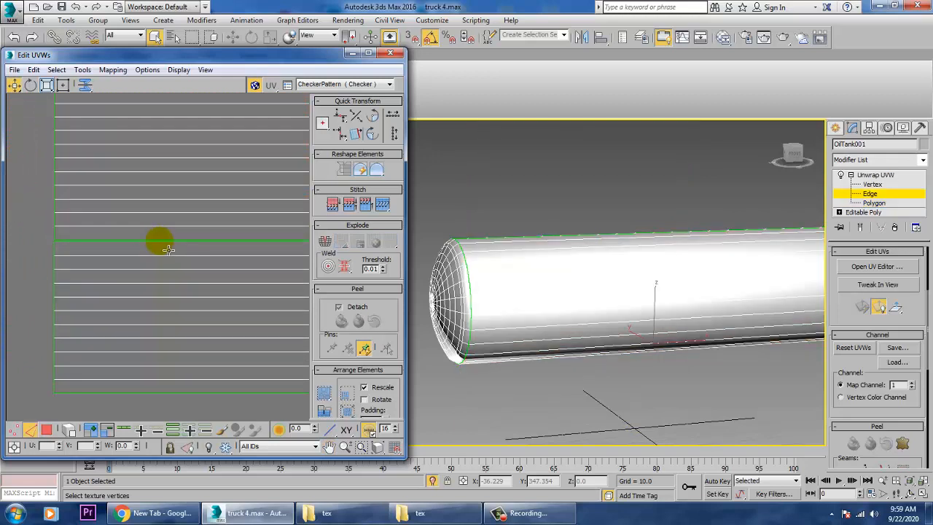
pyautogui.click(169, 248)
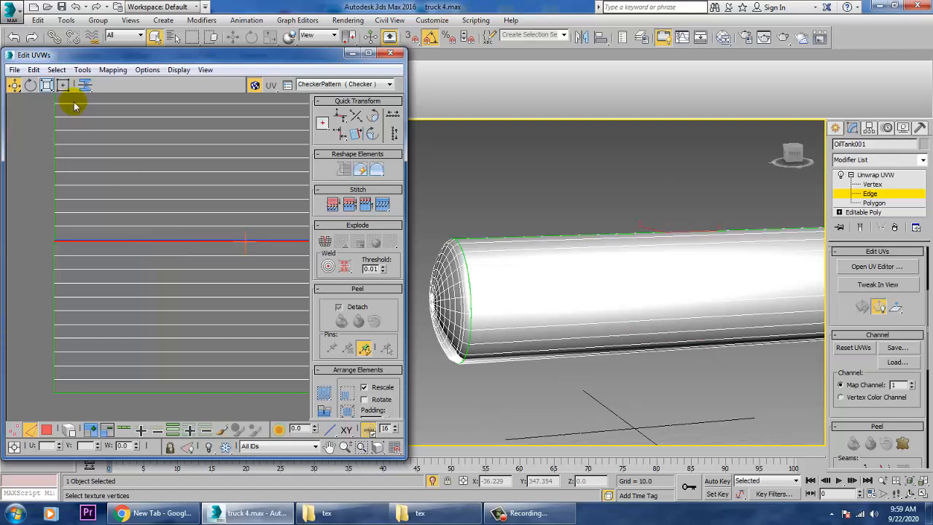
pyautogui.click(82, 70)
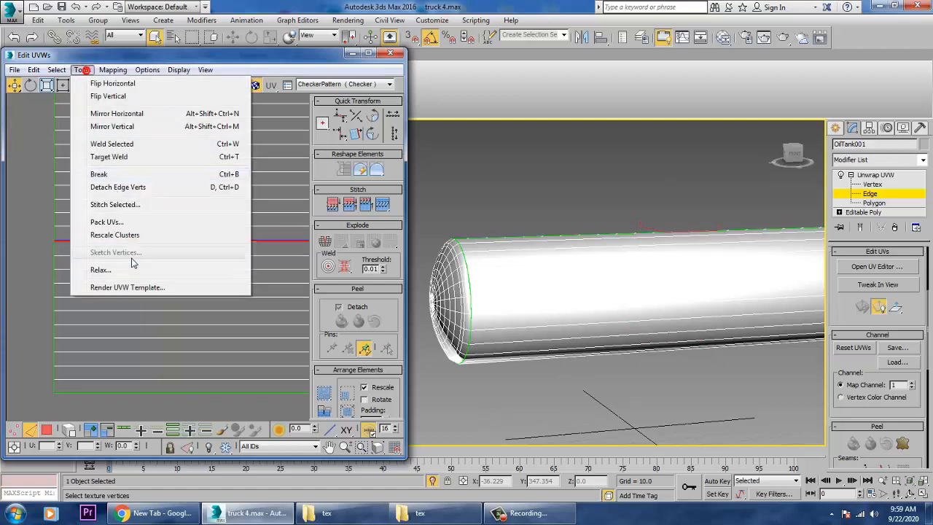
pyautogui.click(136, 205)
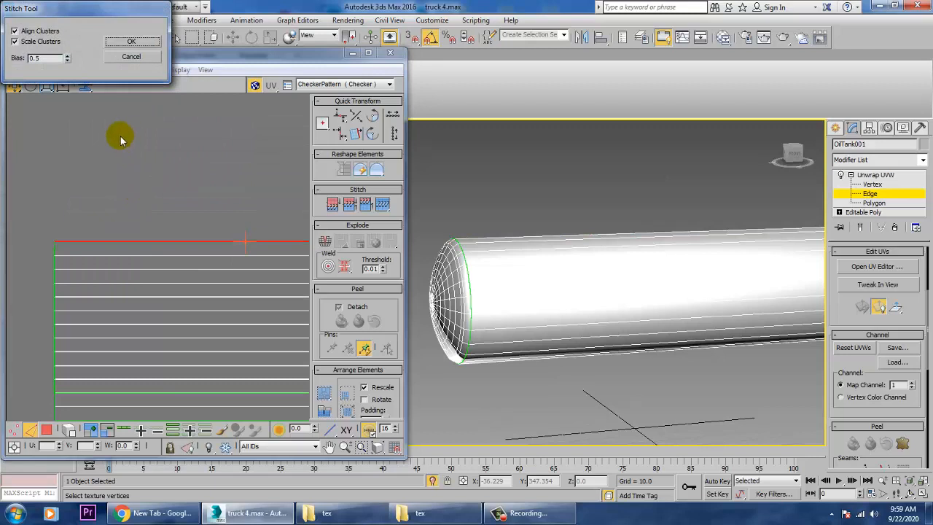
pyautogui.click(67, 57)
pyautogui.rightClick(67, 58)
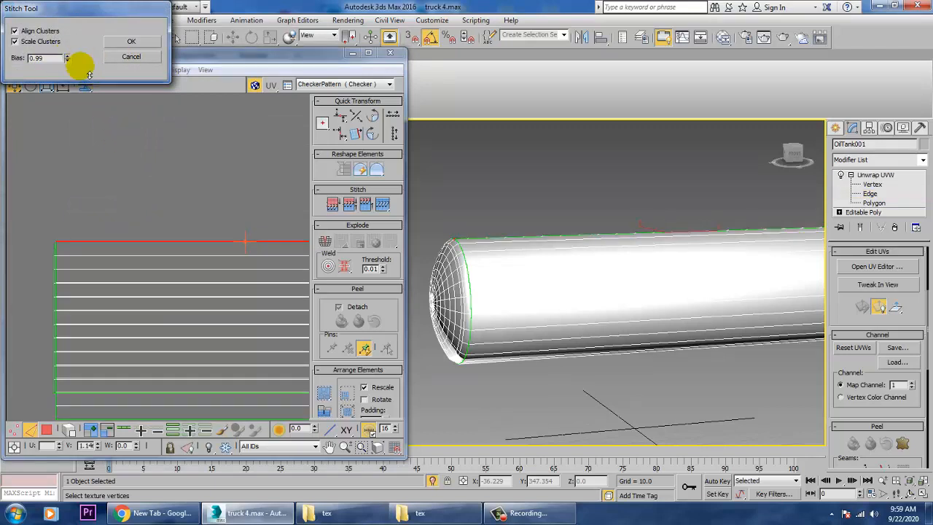
pyautogui.moveTo(79, 181); pyautogui.dragTo(234, 127)
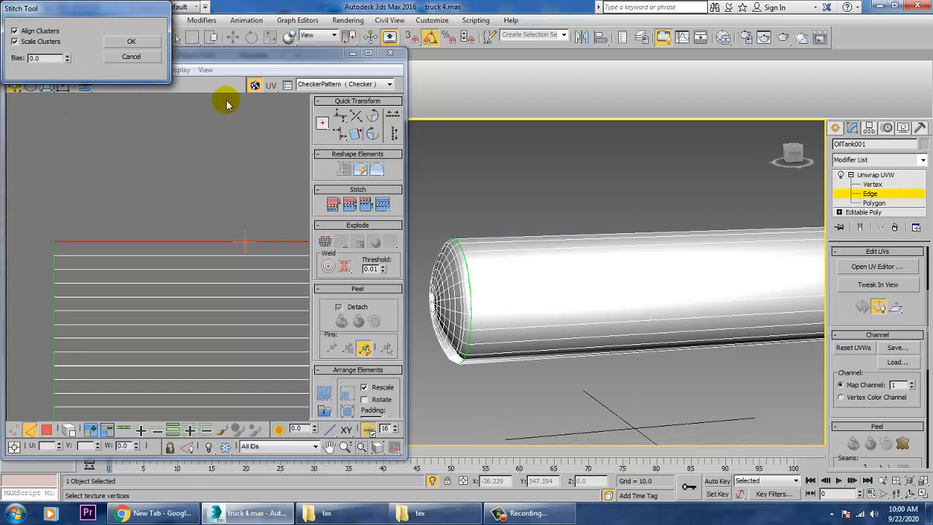
pyautogui.click(132, 41)
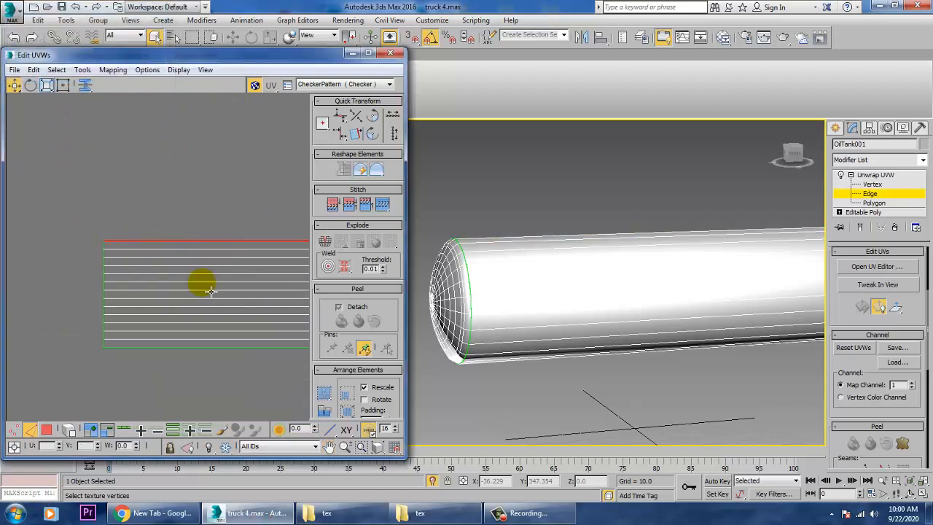
# Select all polygons of the stitched body shell and move it slightly away from the end cap shells
pyautogui.scroll(-4, 208, 287)
pyautogui.scroll(2, 192, 304)
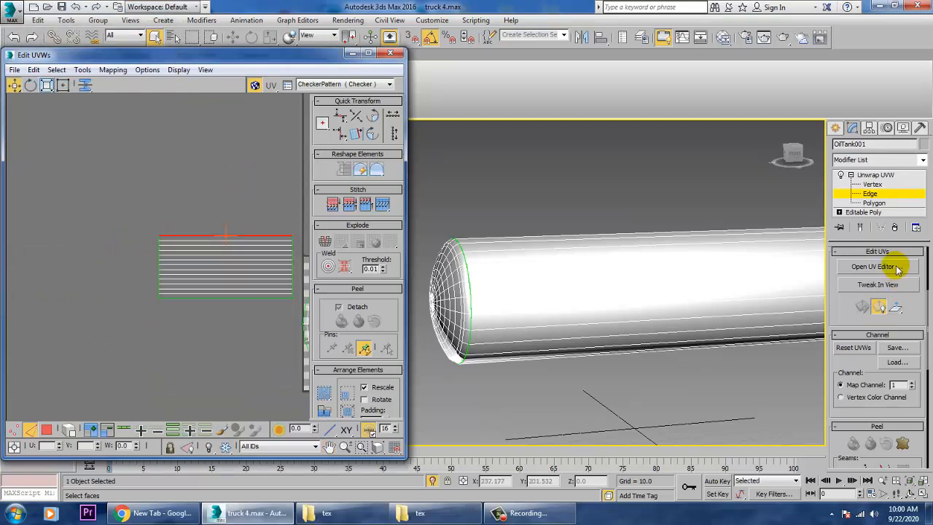
pyautogui.click(874, 203)
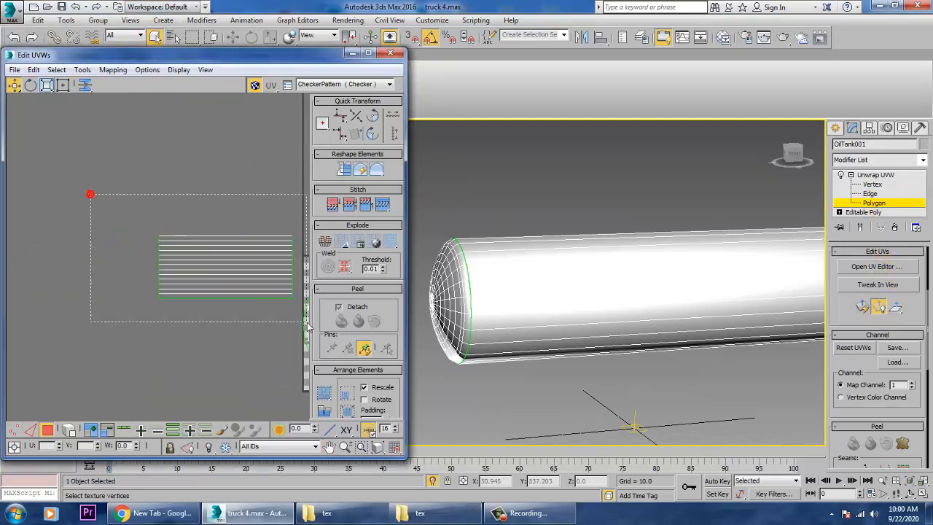
pyautogui.click(250, 265)
pyautogui.moveTo(250, 264); pyautogui.dragTo(220, 274)
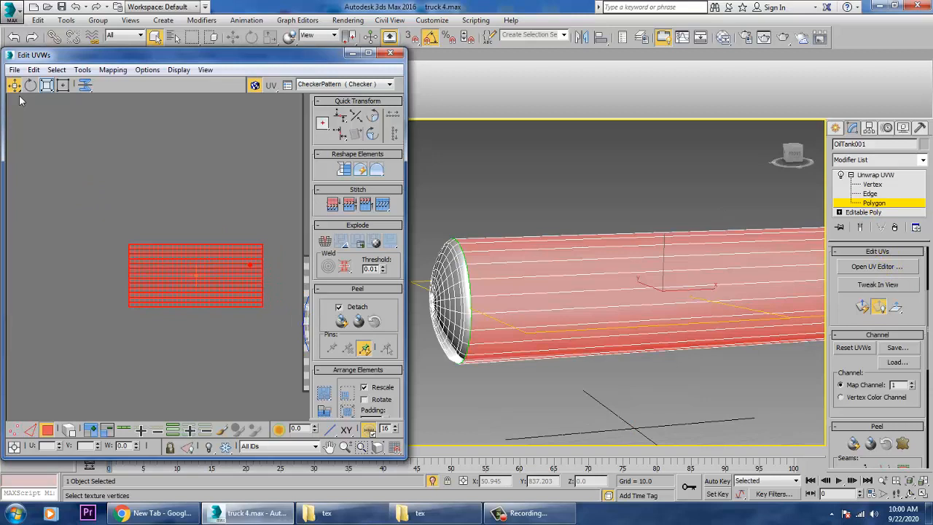
# Relax the stitched body shell with Relax By Polygon Angles at 100 iterations, amount 0.1 and stretch 0.0, and clear the selection
pyautogui.click(82, 69)
pyautogui.click(135, 271)
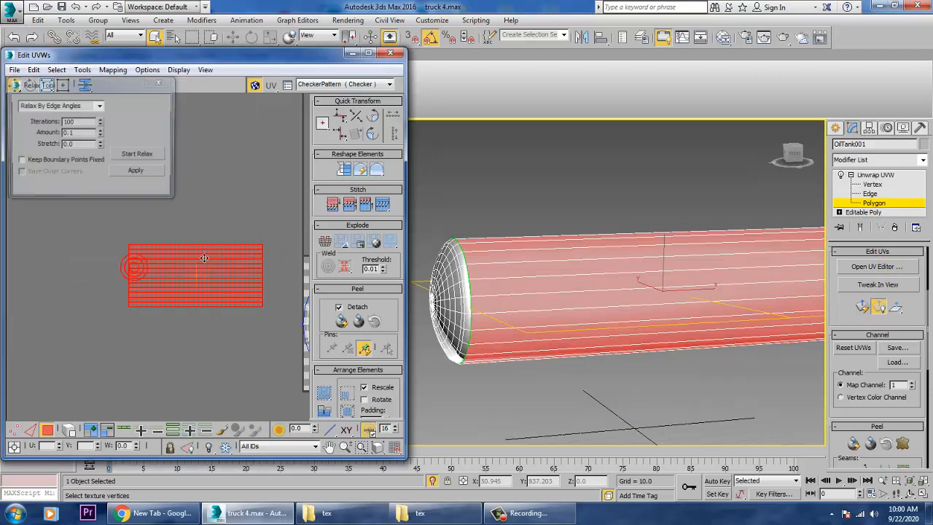
pyautogui.click(97, 106)
pyautogui.click(80, 126)
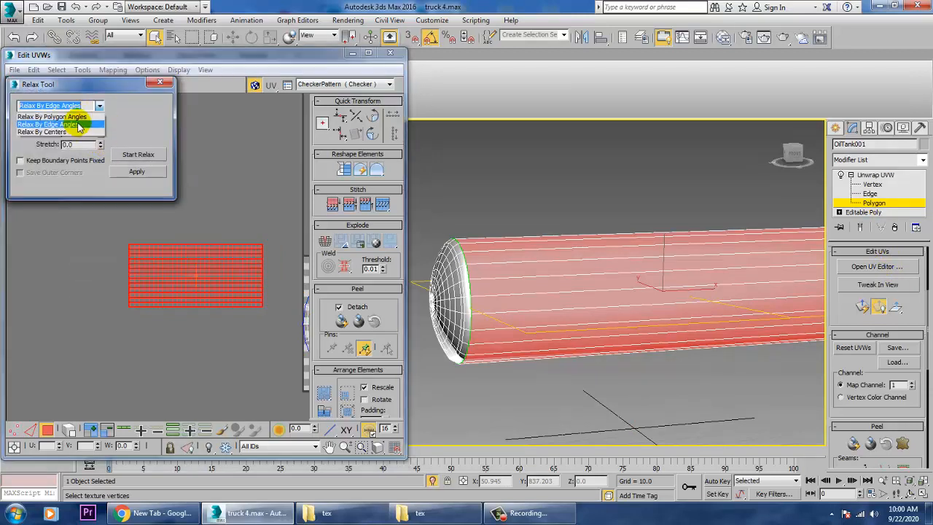
pyautogui.click(77, 117)
pyautogui.click(148, 155)
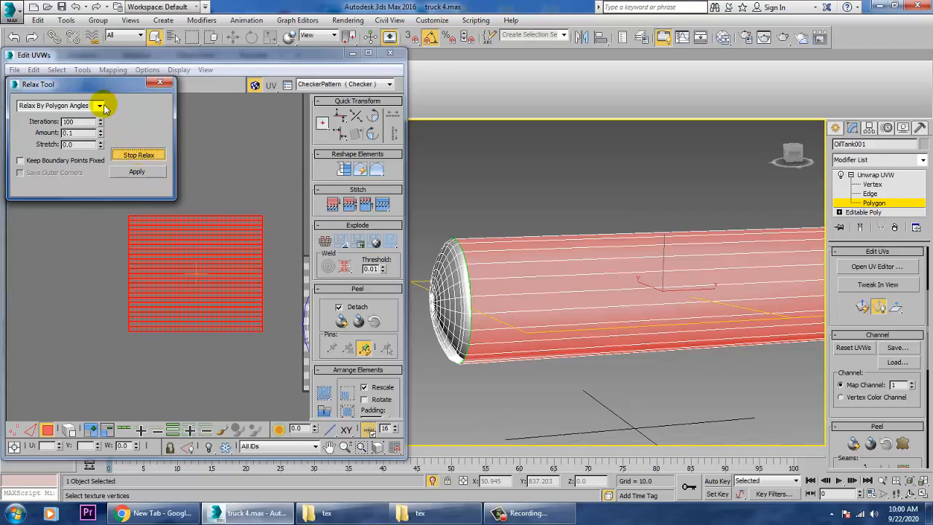
pyautogui.click(159, 82)
pyautogui.click(225, 184)
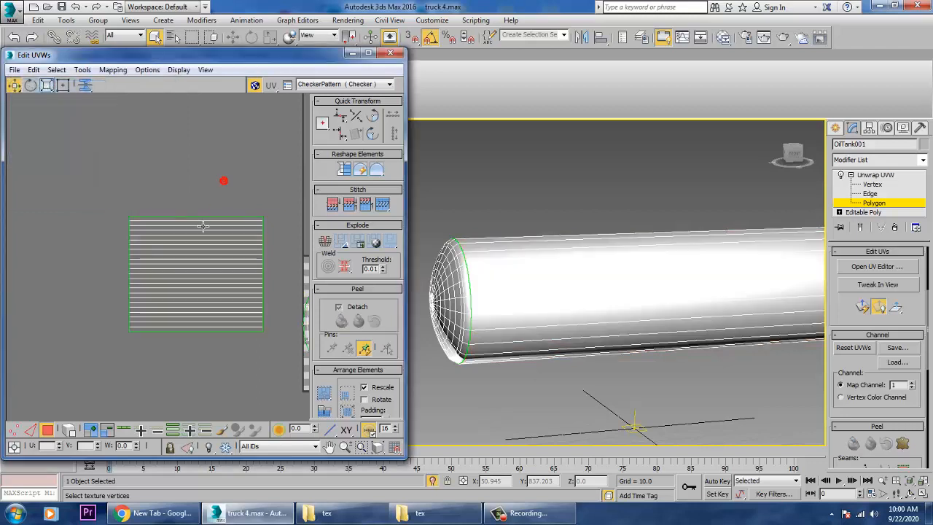
# Examine where the body shell's top and bottom border edges lie on the tank model's underside seam
pyautogui.press('2')
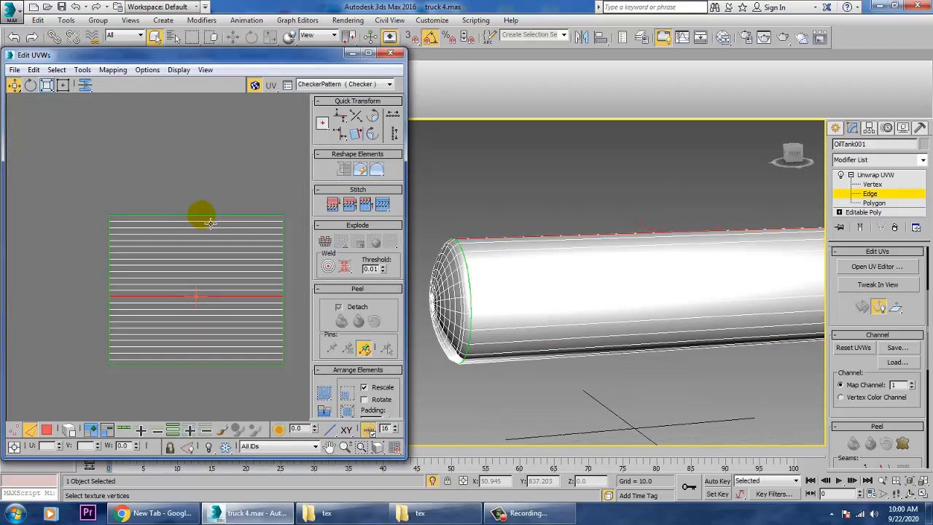
pyautogui.click(210, 222)
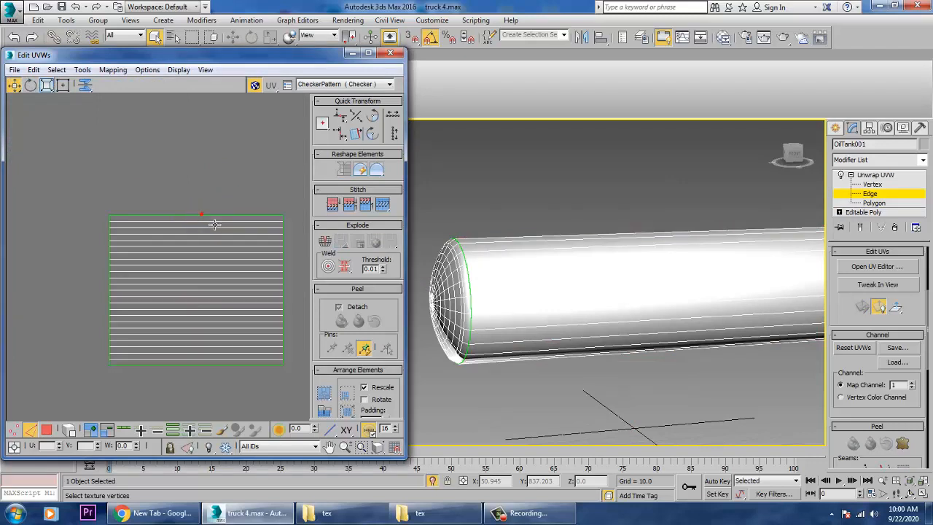
pyautogui.click(211, 364)
pyautogui.click(214, 358)
pyautogui.click(220, 214)
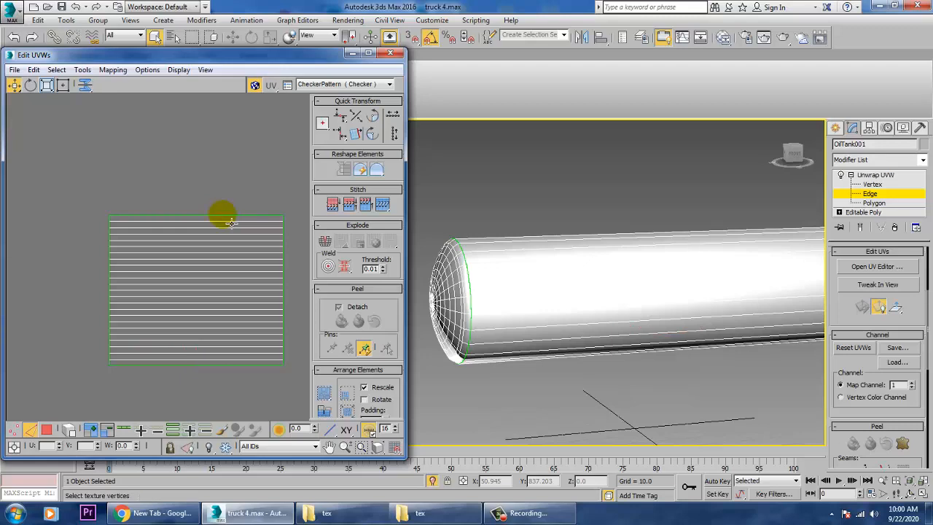
pyautogui.keyDown('alt'); pyautogui.moveTo(547, 270); pyautogui.dragTo(641, 202, button='middle'); pyautogui.keyUp('alt')
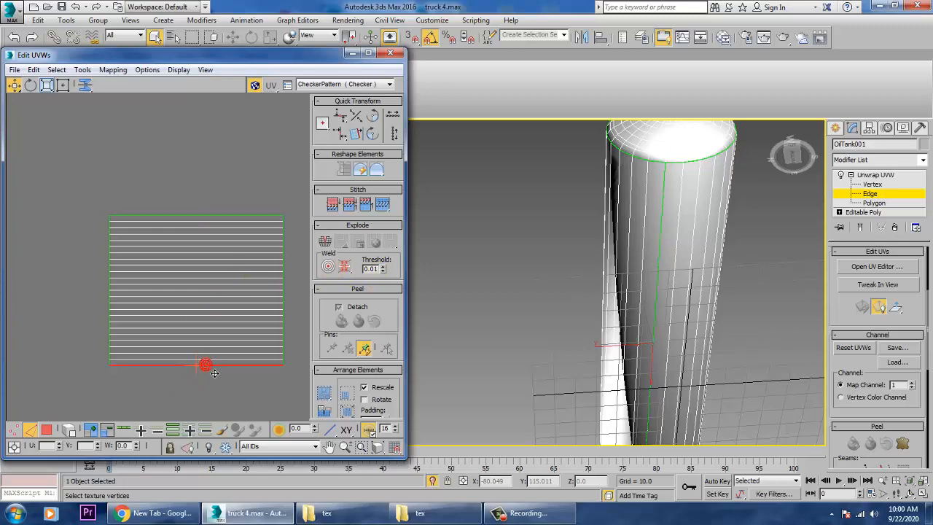
pyautogui.keyDown('alt'); pyautogui.moveTo(652, 279); pyautogui.dragTo(578, 337, button='middle'); pyautogui.keyUp('alt')
pyautogui.keyDown('alt'); pyautogui.moveTo(598, 359); pyautogui.dragTo(574, 359, button='middle'); pyautogui.keyUp('alt')
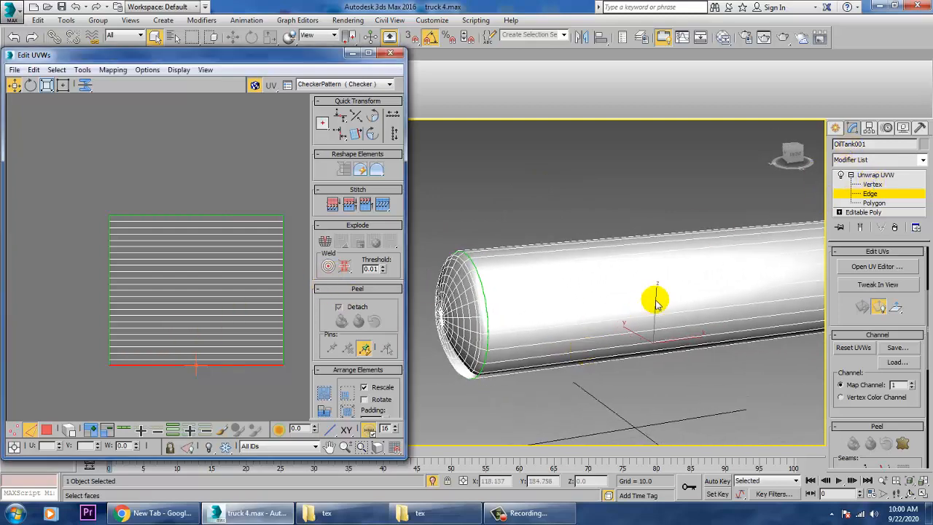
# Select all polygons of the body shell and invert the selection so that only the tank's two end caps are selected
pyautogui.click(875, 203)
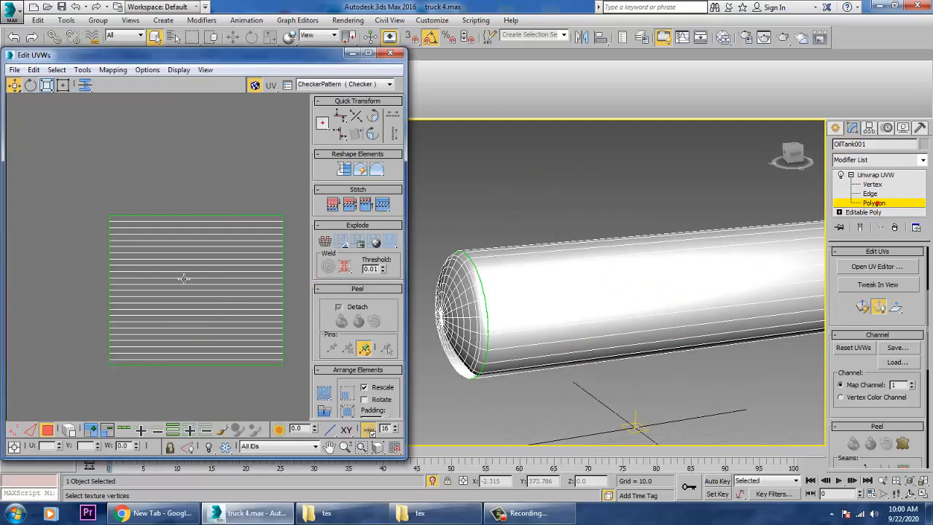
pyautogui.click(274, 340)
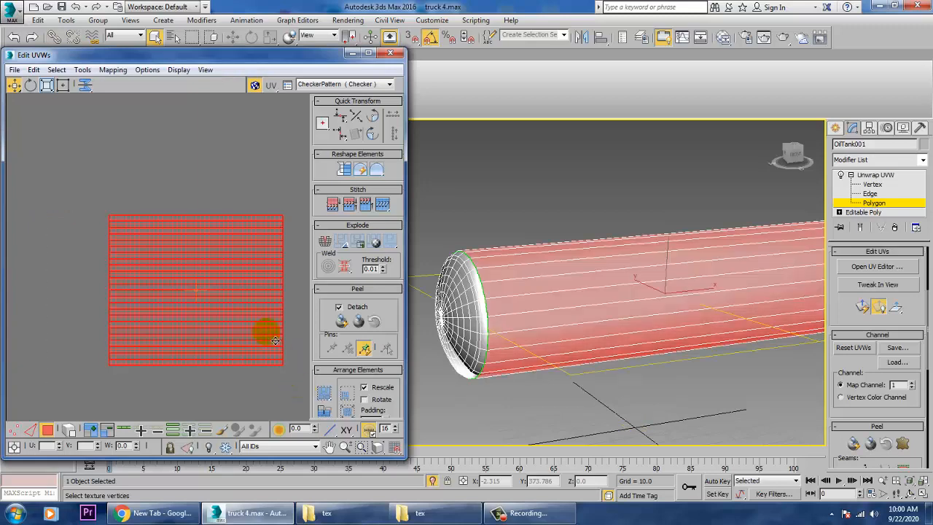
pyautogui.keyDown('alt'); pyautogui.moveTo(645, 354); pyautogui.dragTo(671, 348, button='middle'); pyautogui.keyUp('alt')
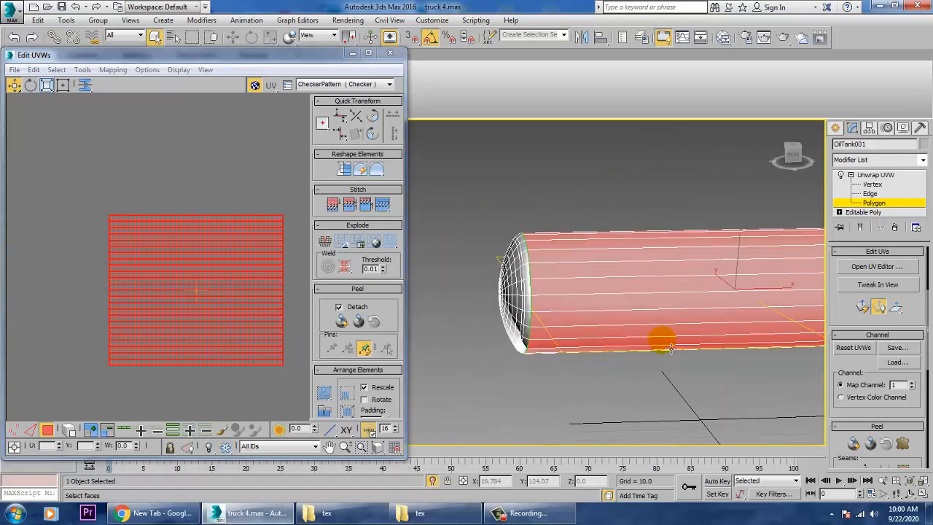
pyautogui.click(672, 349)
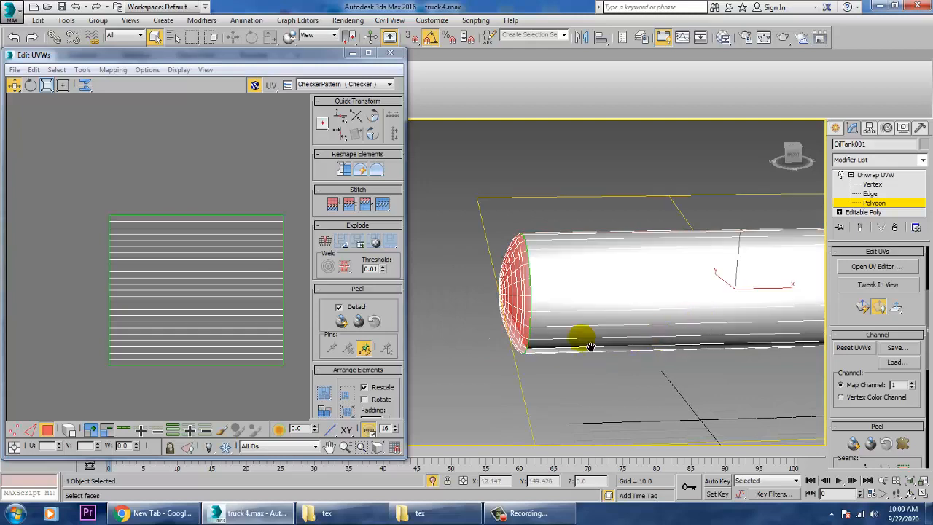
pyautogui.keyDown('alt'); pyautogui.moveTo(583, 333); pyautogui.dragTo(642, 325, button='middle'); pyautogui.keyUp('alt')
pyautogui.keyDown('alt'); pyautogui.moveTo(672, 453); pyautogui.dragTo(790, 262, button='middle'); pyautogui.keyUp('alt')
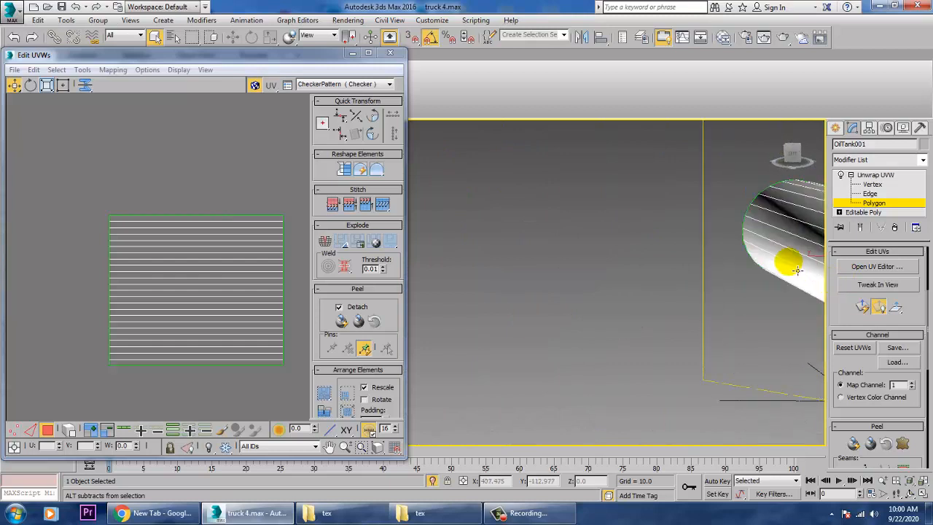
pyautogui.keyDown('alt'); pyautogui.moveTo(667, 287); pyautogui.dragTo(542, 276, button='middle'); pyautogui.keyUp('alt')
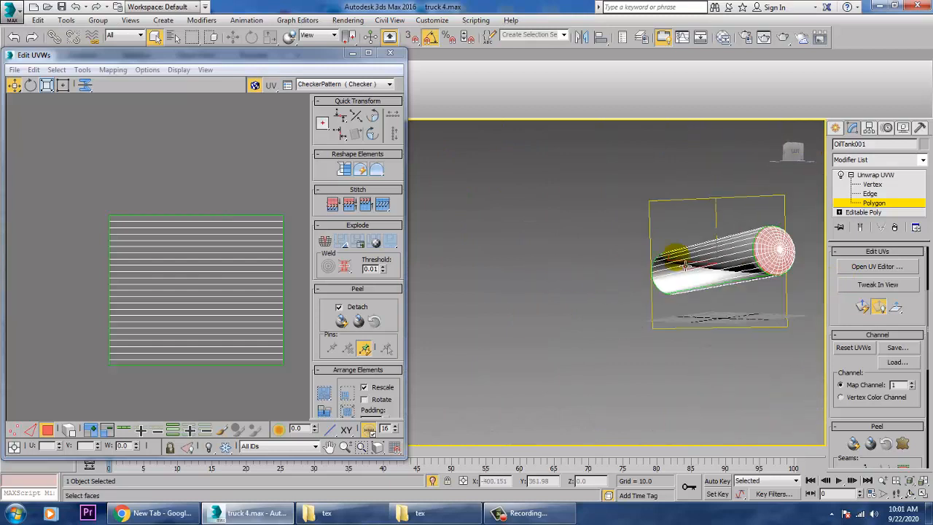
pyautogui.moveTo(714, 277); pyautogui.dragTo(548, 272, button='middle')
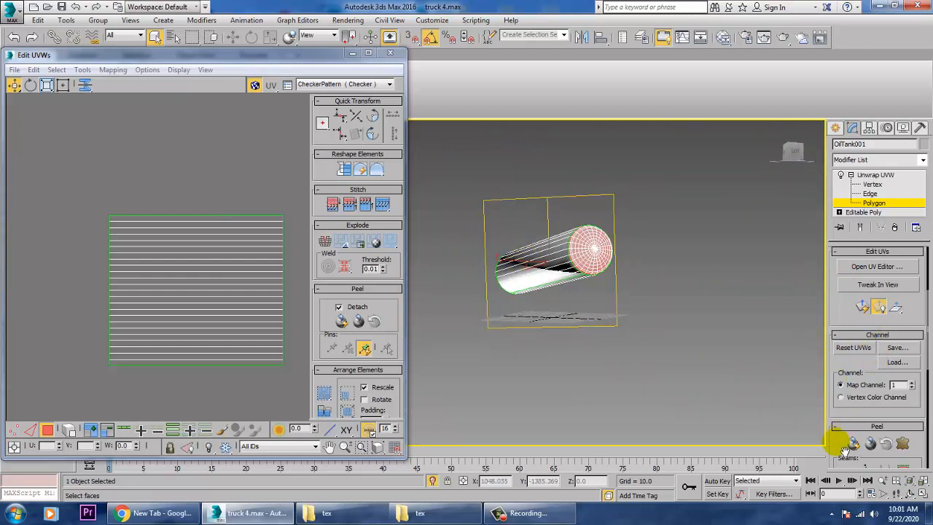
# Apply a planar map to both end caps, projected along the tank's length so they form flat circular shells
pyautogui.scroll(-5, 842, 443)
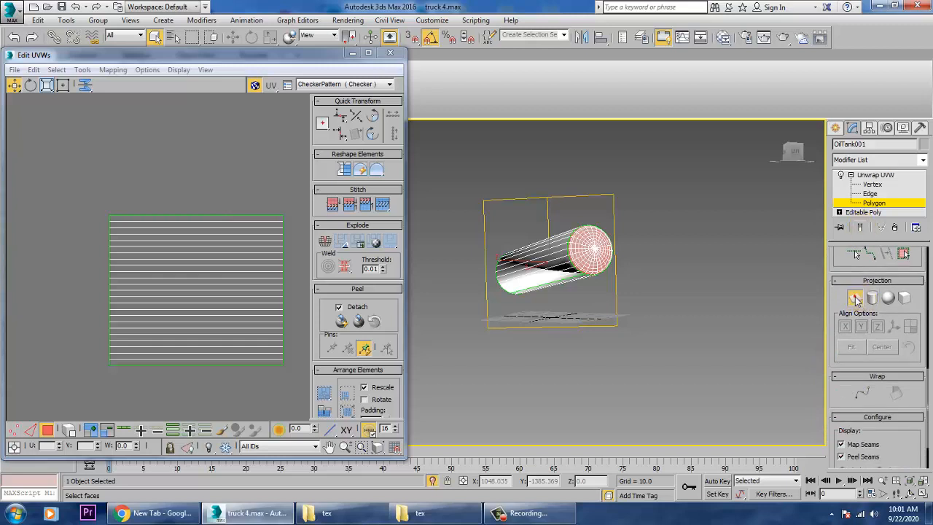
pyautogui.click(855, 299)
pyautogui.keyDown('alt'); pyautogui.moveTo(652, 271); pyautogui.dragTo(699, 348, button='middle'); pyautogui.keyUp('alt')
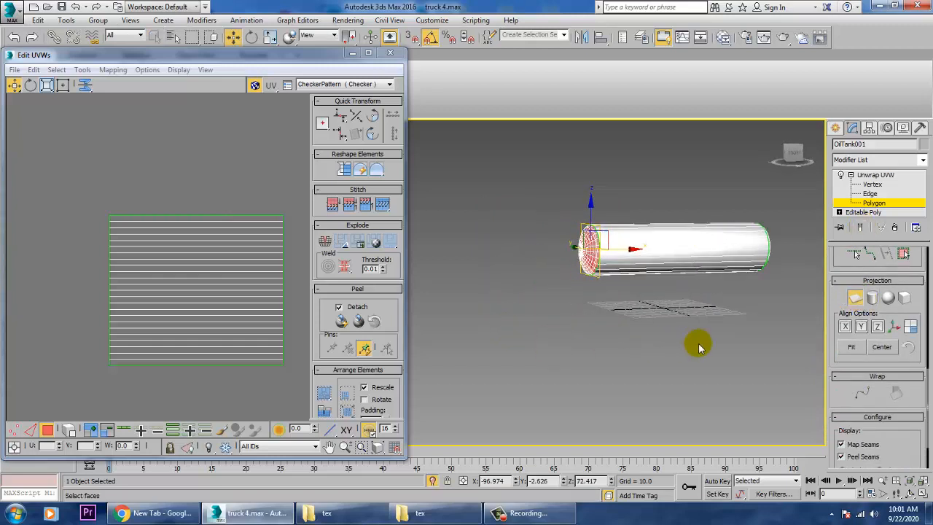
pyautogui.scroll(5, 838, 268)
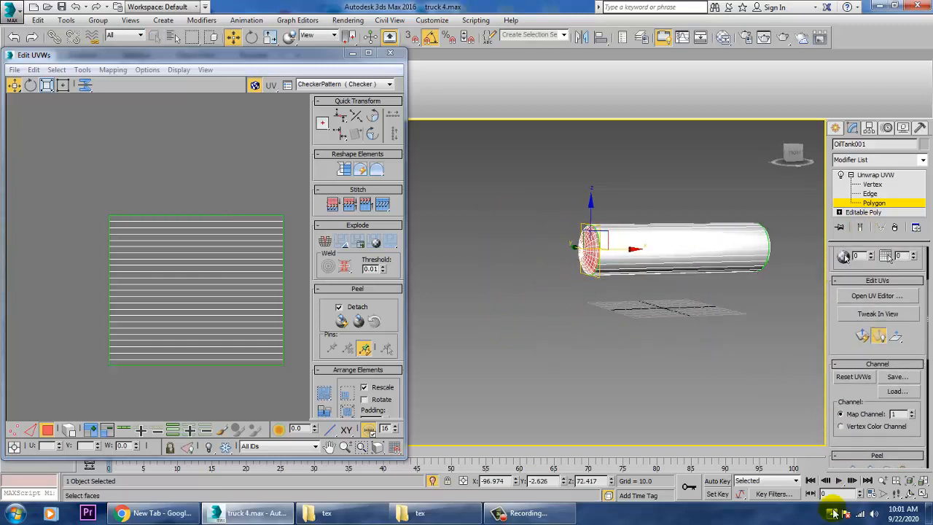
pyautogui.click(863, 336)
pyautogui.click(909, 290)
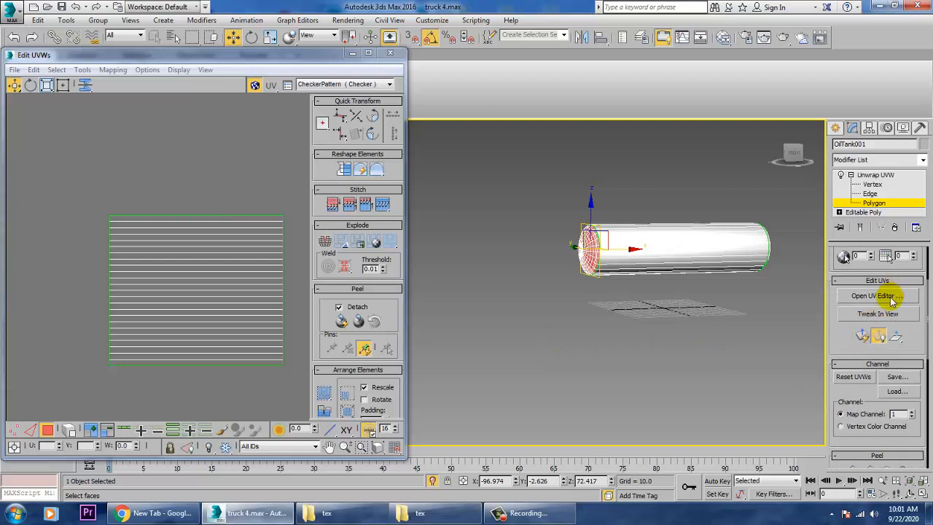
pyautogui.scroll(-3, 233, 312)
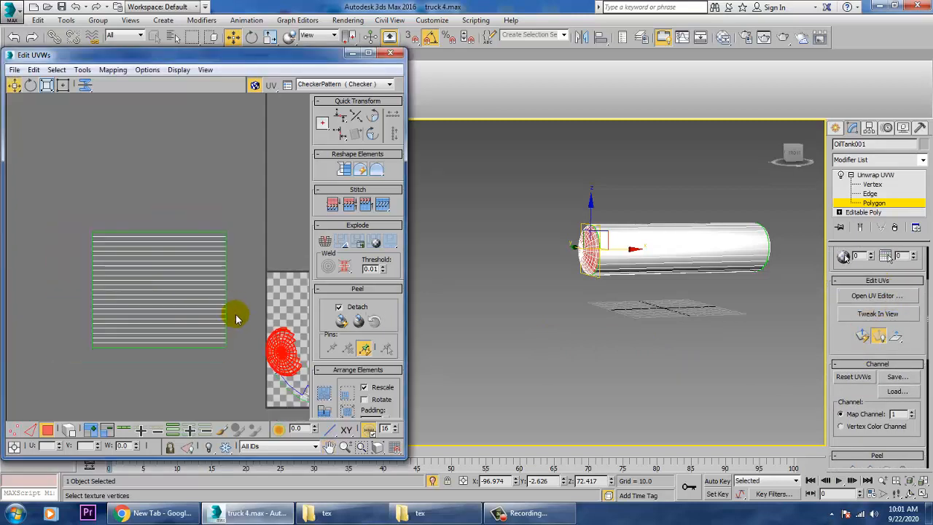
pyautogui.moveTo(180, 323); pyautogui.dragTo(40, 287, button='middle')
pyautogui.hotkey('ctrl', 'z')
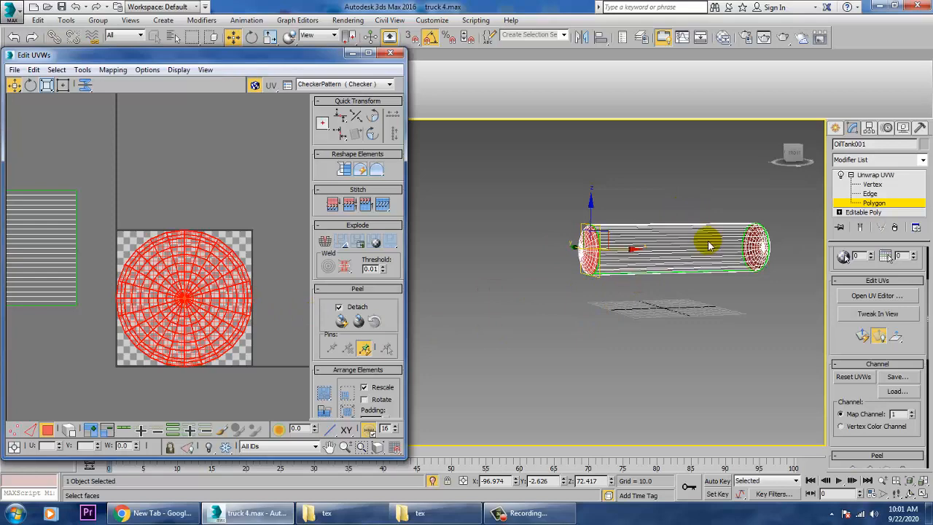
# Leave the projection mode, return to polygon selection and deselect one end cap so that only the opposite cap stays selected
pyautogui.moveTo(792, 191); pyautogui.dragTo(714, 304)
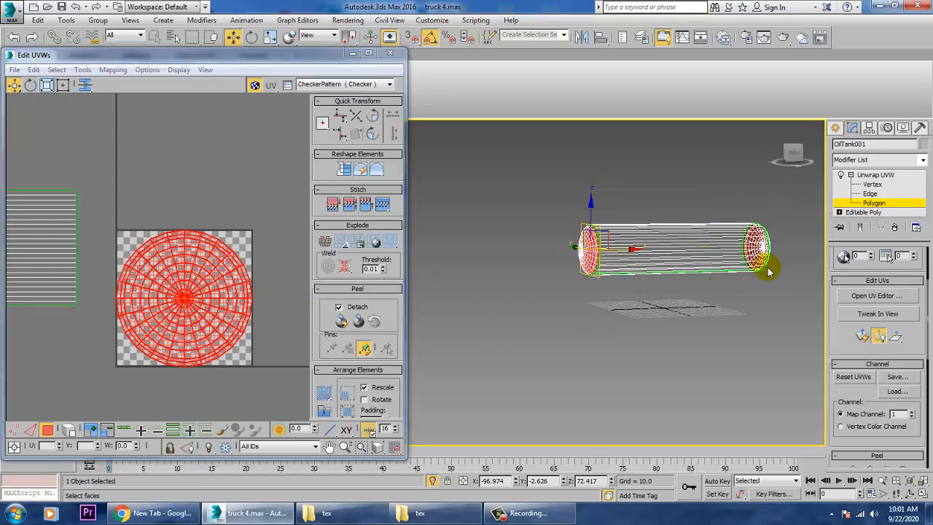
pyautogui.keyDown('alt'); pyautogui.moveTo(769, 272); pyautogui.dragTo(759, 255, button='middle'); pyautogui.keyUp('alt')
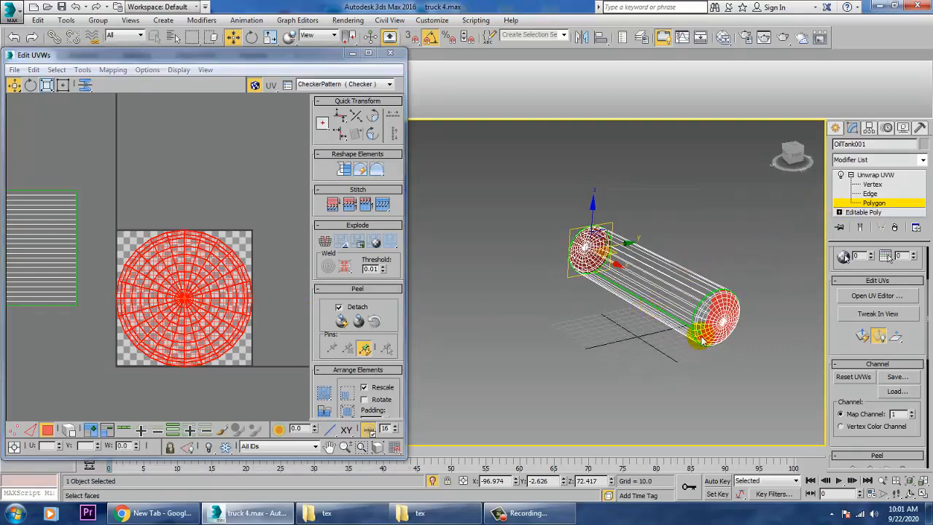
pyautogui.keyDown('alt'); pyautogui.moveTo(793, 263); pyautogui.dragTo(658, 403); pyautogui.keyUp('alt')
pyautogui.click(880, 176)
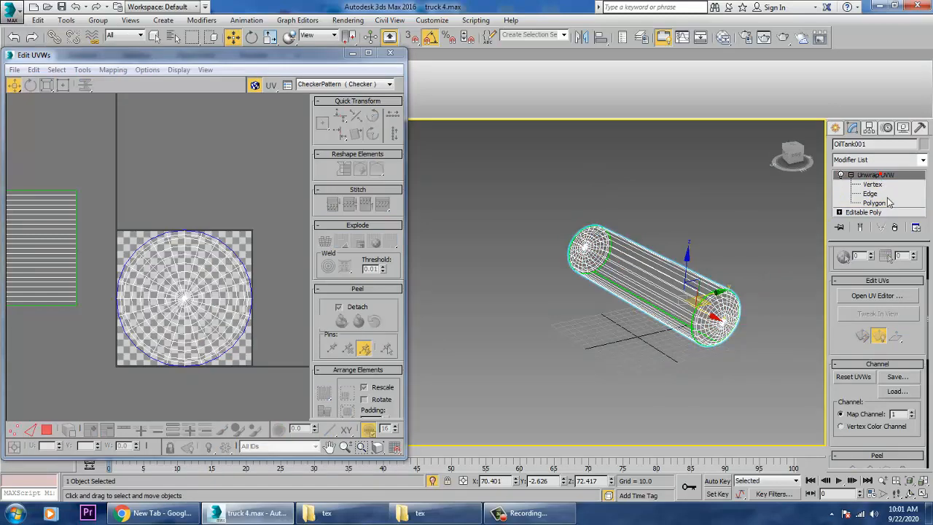
pyautogui.click(883, 204)
pyautogui.keyDown('alt'); pyautogui.moveTo(805, 268); pyautogui.dragTo(692, 355); pyautogui.keyUp('alt')
pyautogui.keyDown('alt'); pyautogui.moveTo(692, 355); pyautogui.dragTo(690, 225, button='middle'); pyautogui.keyUp('alt')
pyautogui.keyDown('alt'); pyautogui.moveTo(759, 327); pyautogui.dragTo(500, 313, button='middle'); pyautogui.keyUp('alt')
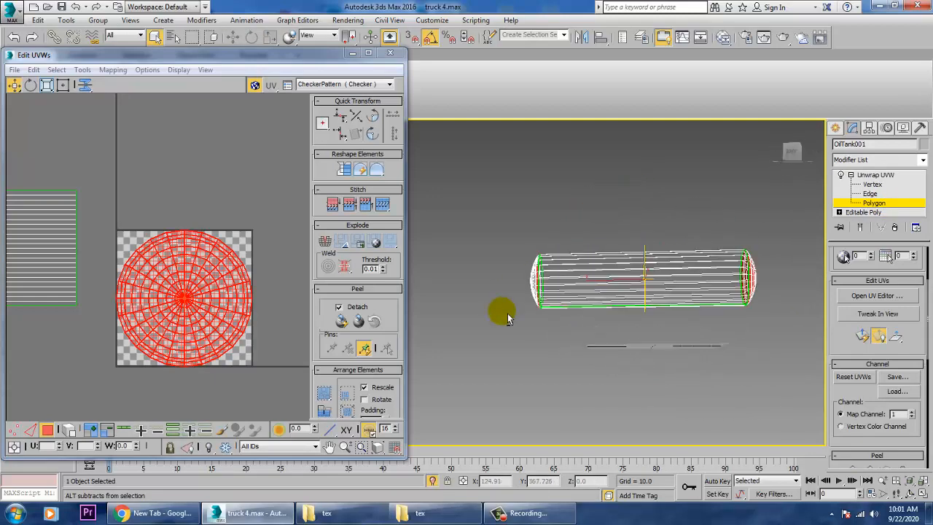
pyautogui.keyDown('alt'); pyautogui.moveTo(487, 215); pyautogui.dragTo(589, 386); pyautogui.keyUp('alt')
pyautogui.keyDown('alt'); pyautogui.moveTo(563, 266); pyautogui.dragTo(879, 334, button='middle'); pyautogui.keyUp('alt')
pyautogui.click(878, 334)
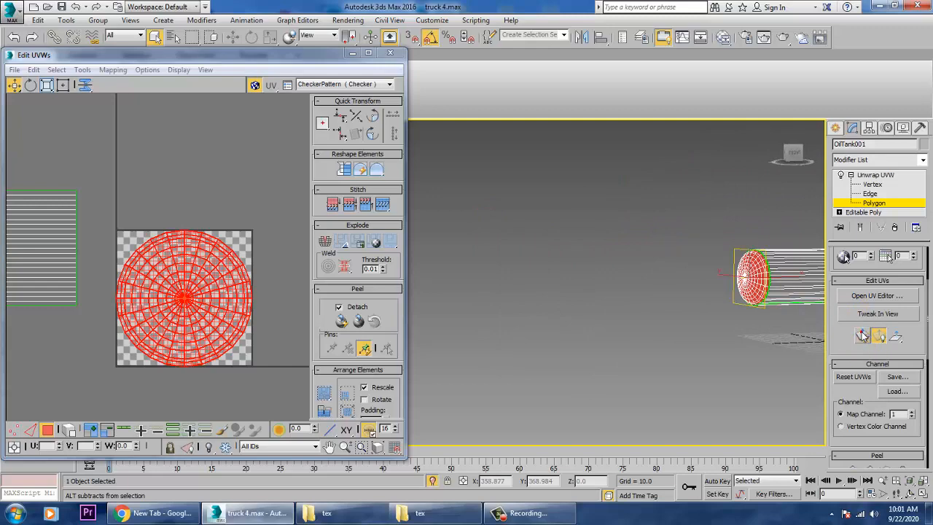
# Move the selected end cap's circular shell out of the UV square to a spot directly above the body shell
pyautogui.click(51, 318)
pyautogui.scroll(-3, 224, 322)
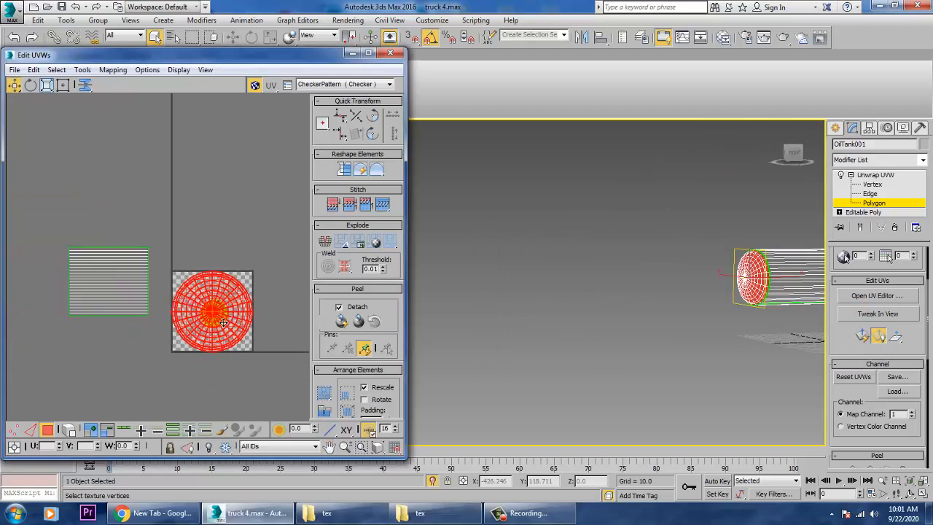
pyautogui.moveTo(223, 329); pyautogui.dragTo(128, 224)
pyautogui.moveTo(128, 223); pyautogui.dragTo(192, 267, button='middle')
pyautogui.scroll(3, 196, 262)
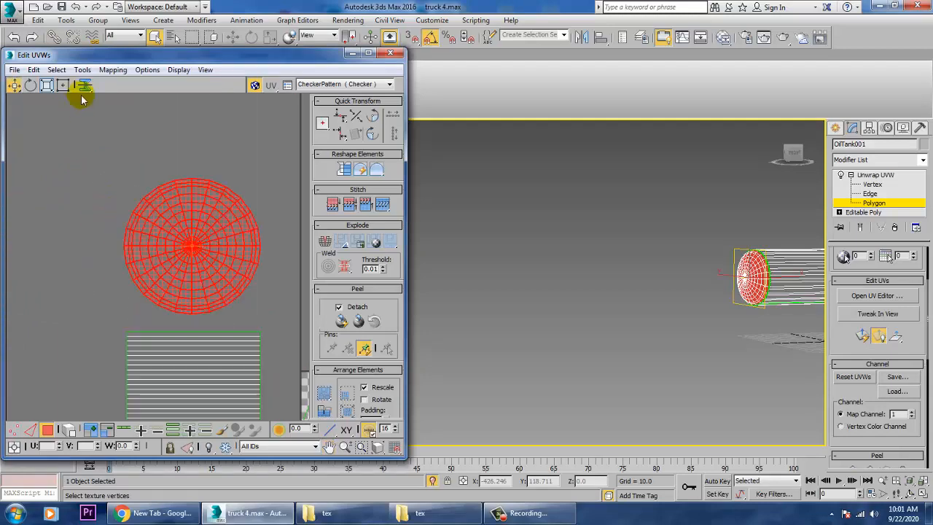
# Relax the end cap shell with Relax By Edge Angles at 100 iterations, amount 0.1 and stretch 0.0
pyautogui.click(82, 69)
pyautogui.click(63, 265)
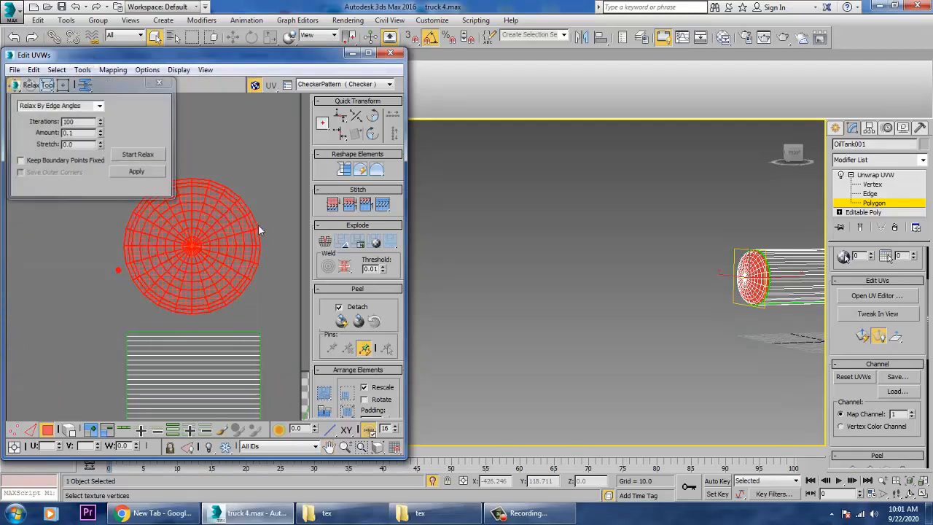
pyautogui.click(156, 154)
pyautogui.click(155, 154)
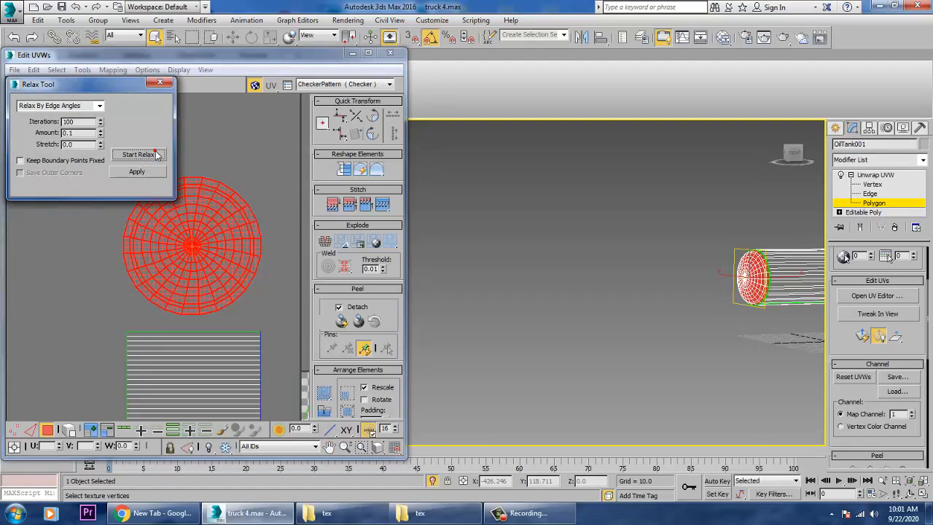
pyautogui.click(160, 82)
# Select the end cap shell and body shell outside the UV square and invert the selection to pick the other end cap
pyautogui.moveTo(743, 258); pyautogui.dragTo(578, 248, button='middle')
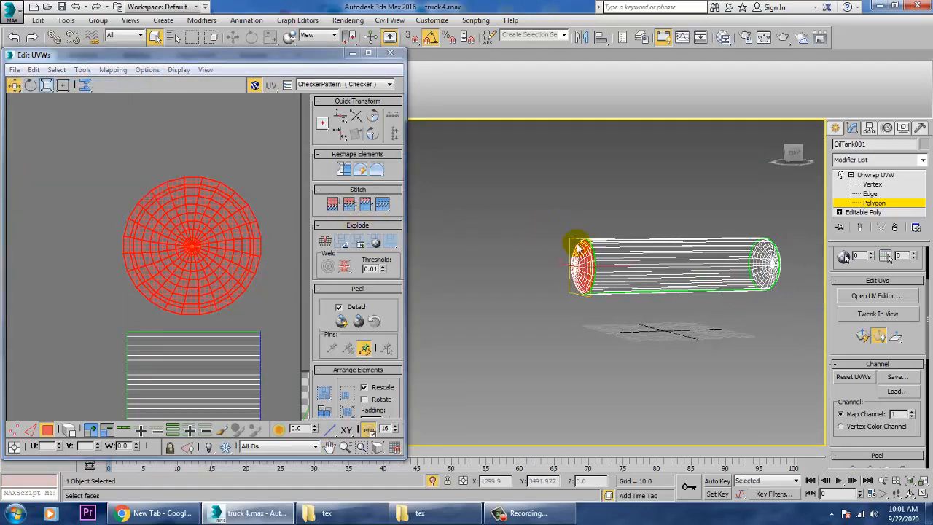
pyautogui.moveTo(183, 309); pyautogui.dragTo(177, 204, button='middle')
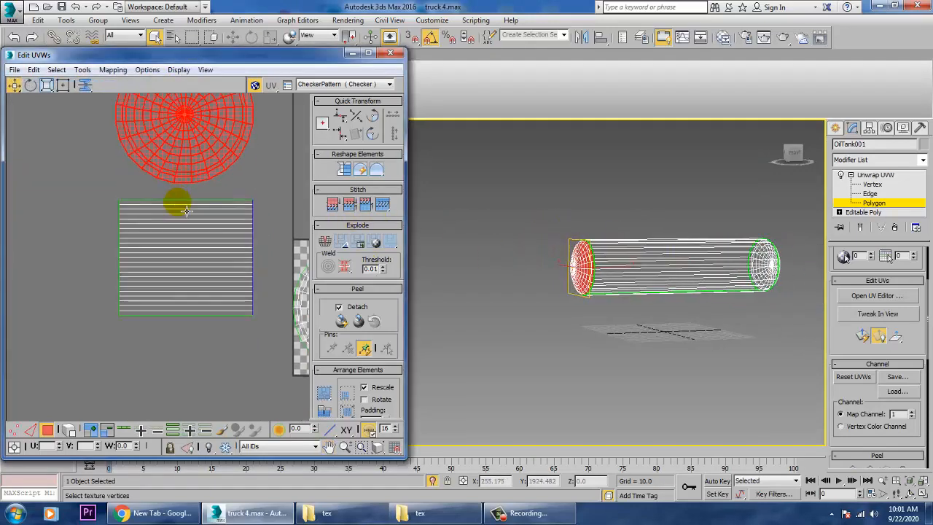
pyautogui.scroll(-3, 176, 277)
pyautogui.moveTo(175, 273); pyautogui.dragTo(175, 285, button='middle')
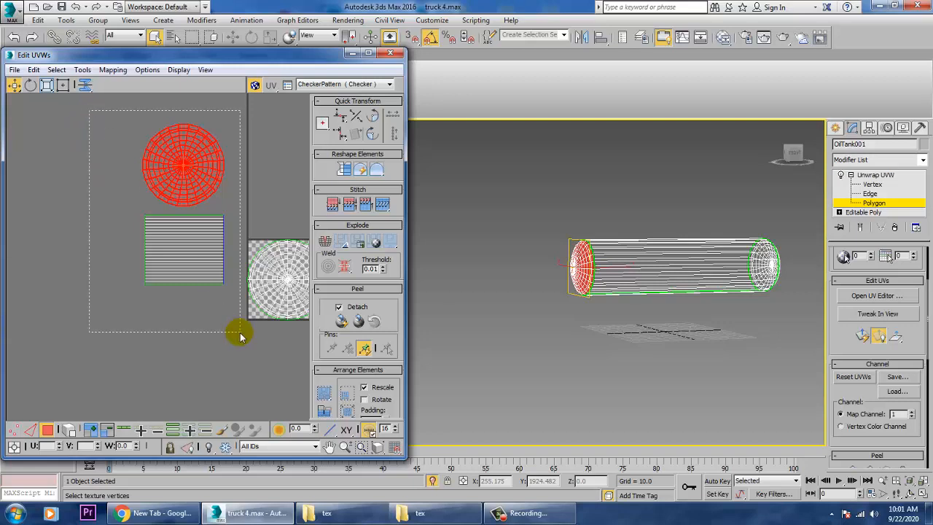
pyautogui.moveTo(240, 335); pyautogui.dragTo(238, 336)
pyautogui.hotkey('ctrl', 'i')
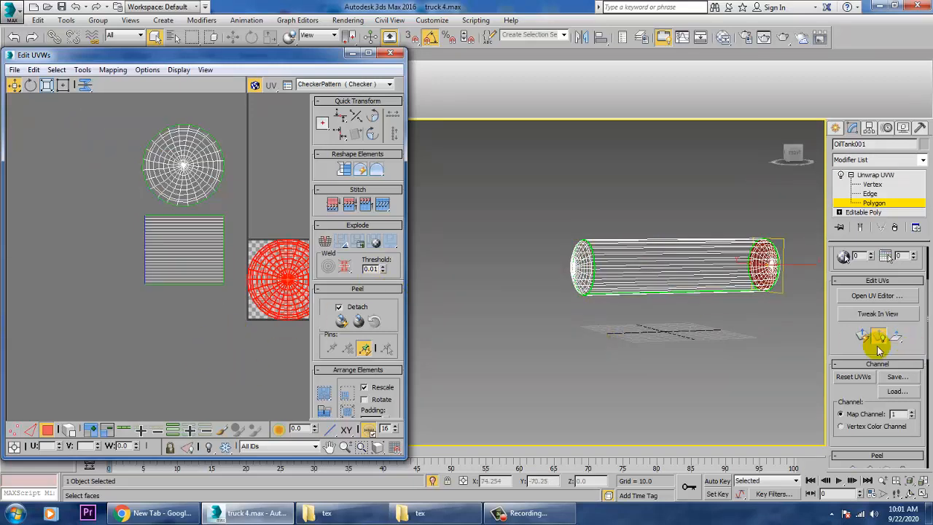
# Move the selected end cap shell from the UV square to below the body shell and relax it by edge angles at 100 iterations, amount 0.1
pyautogui.click(865, 333)
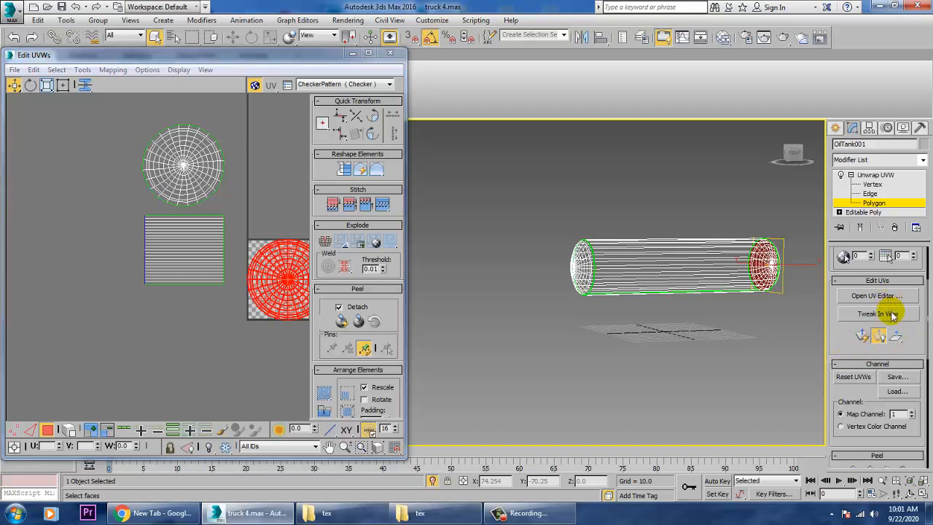
pyautogui.moveTo(297, 288); pyautogui.dragTo(195, 340)
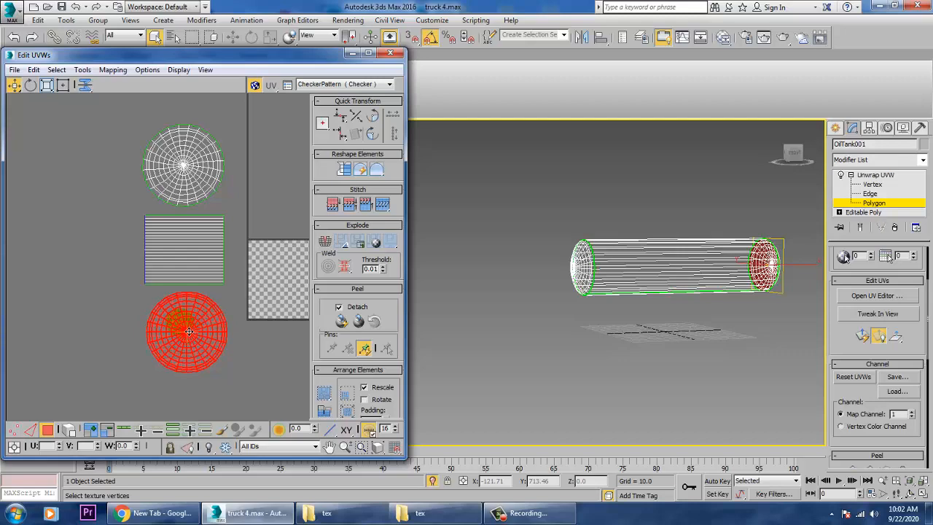
pyautogui.scroll(3, 189, 332)
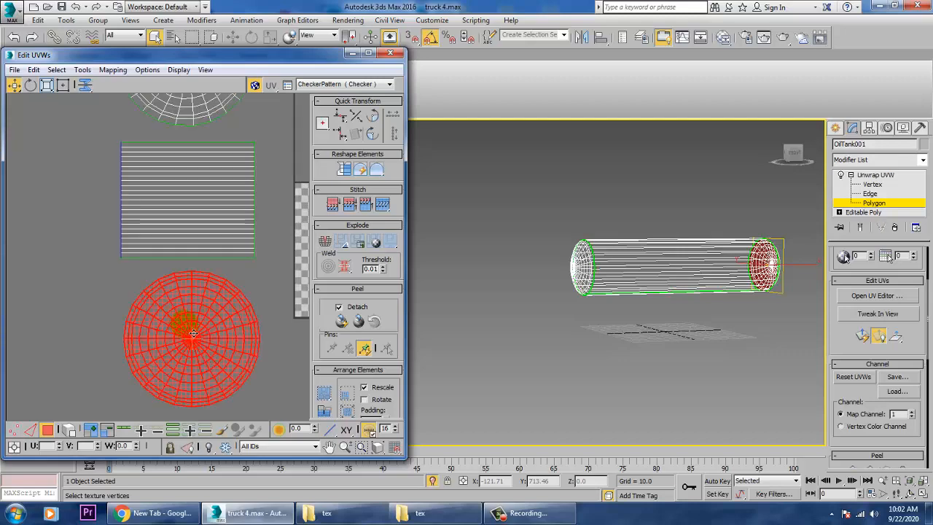
pyautogui.click(84, 70)
pyautogui.click(117, 266)
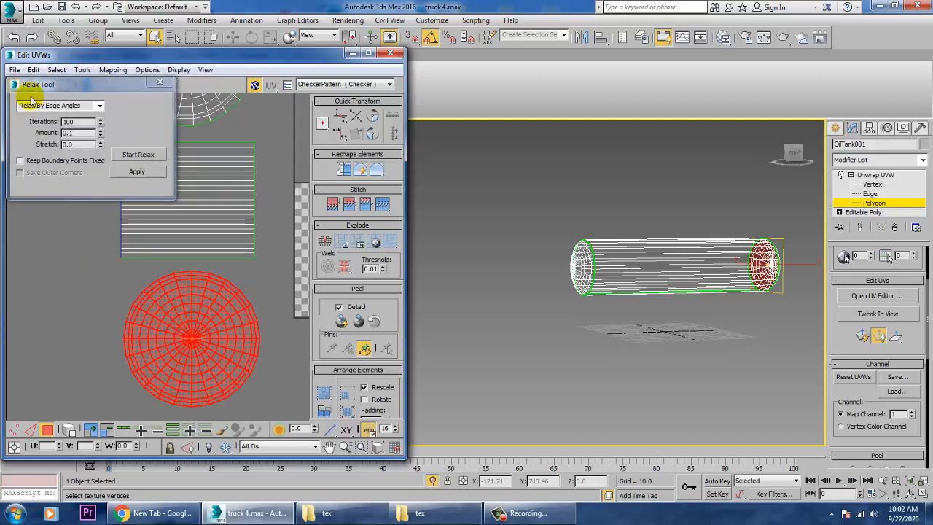
pyautogui.click(139, 154)
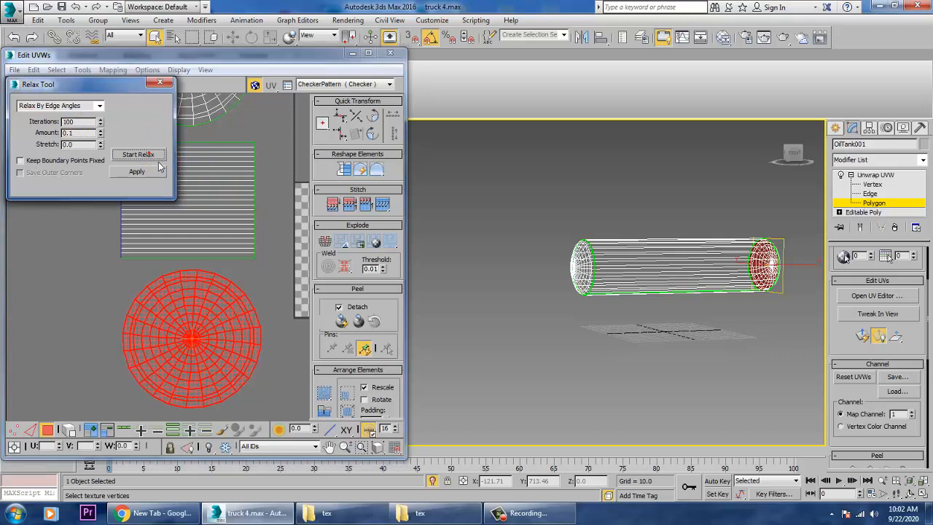
pyautogui.moveTo(168, 232); pyautogui.dragTo(326, 260, button='middle')
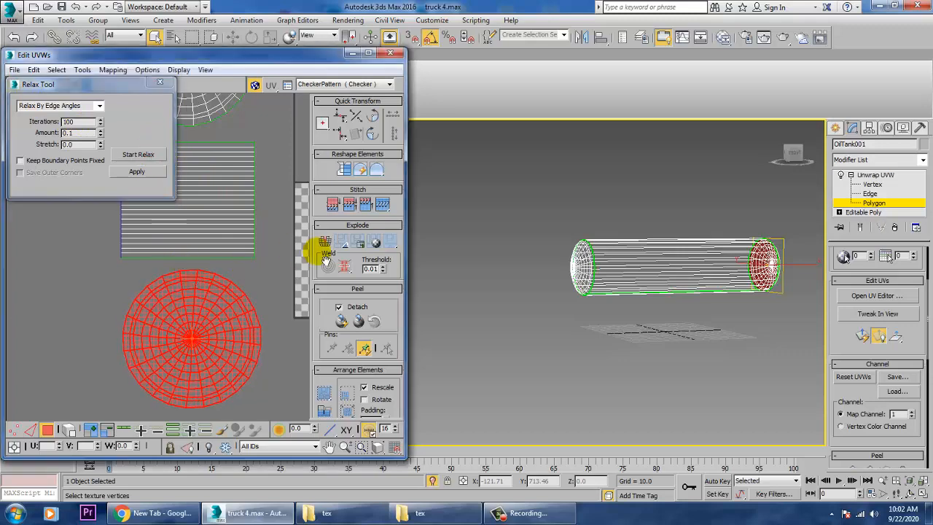
pyautogui.click(160, 84)
# Select single strips near the middle of the body shell to check where they lie on the isolated tank
pyautogui.moveTo(667, 341); pyautogui.dragTo(631, 357, button='middle')
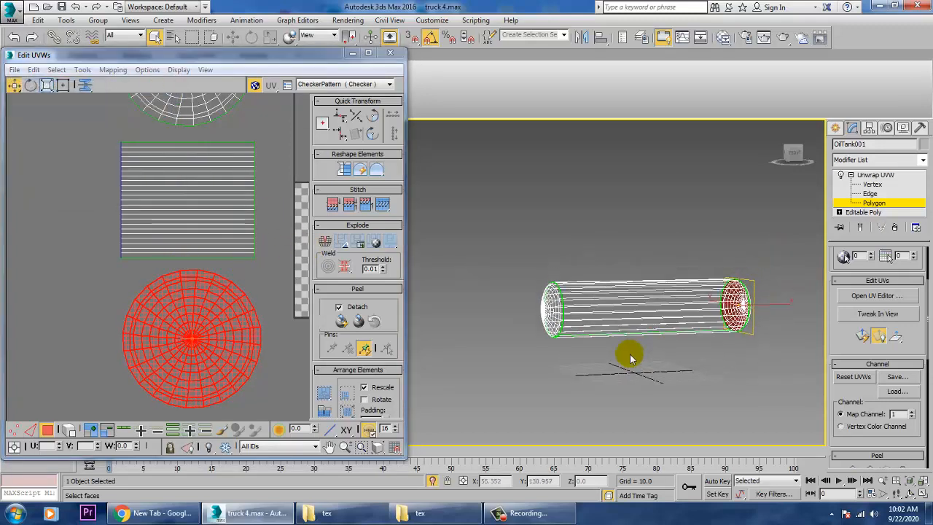
pyautogui.scroll(3, 638, 348)
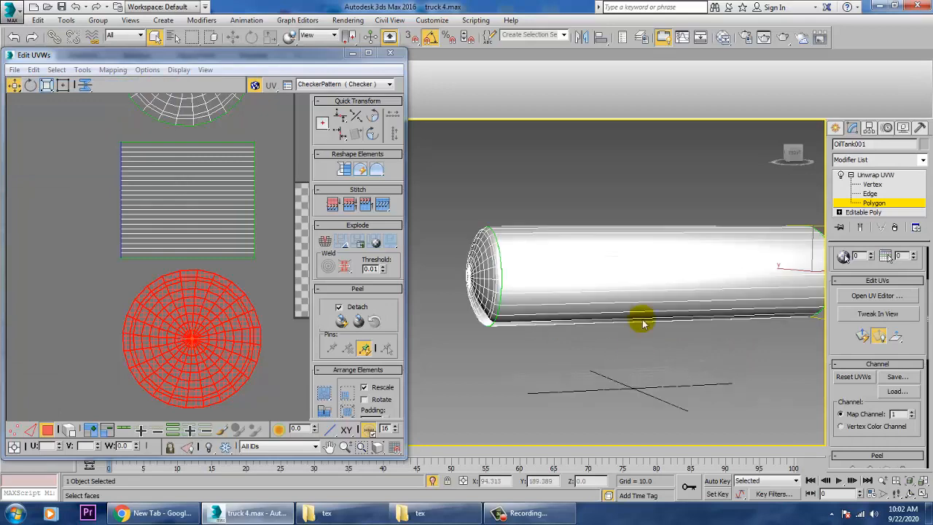
pyautogui.moveTo(645, 323); pyautogui.dragTo(627, 383, button='middle')
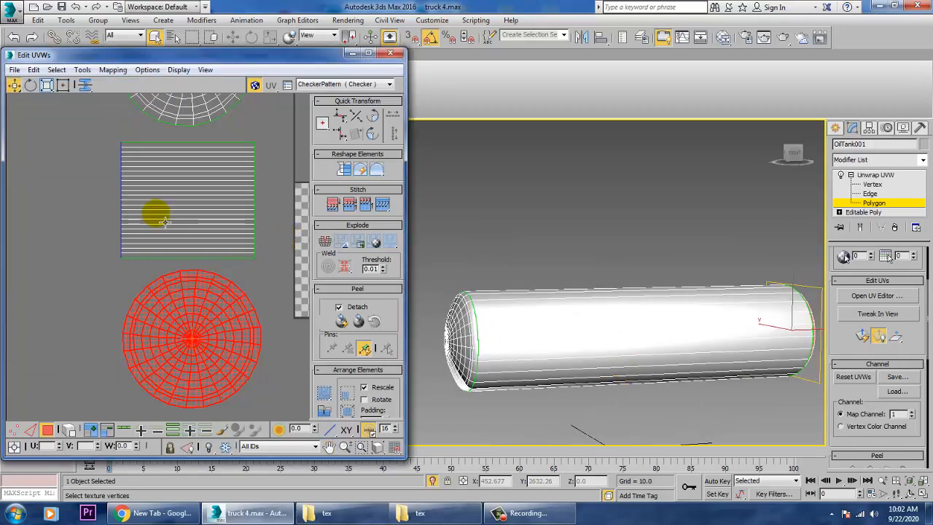
pyautogui.click(117, 180)
pyautogui.scroll(4, 163, 192)
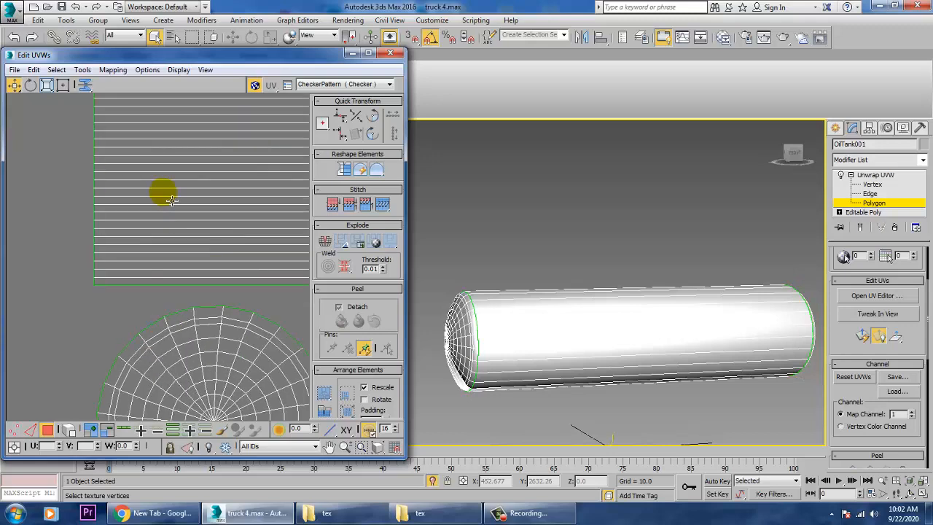
pyautogui.click(146, 213)
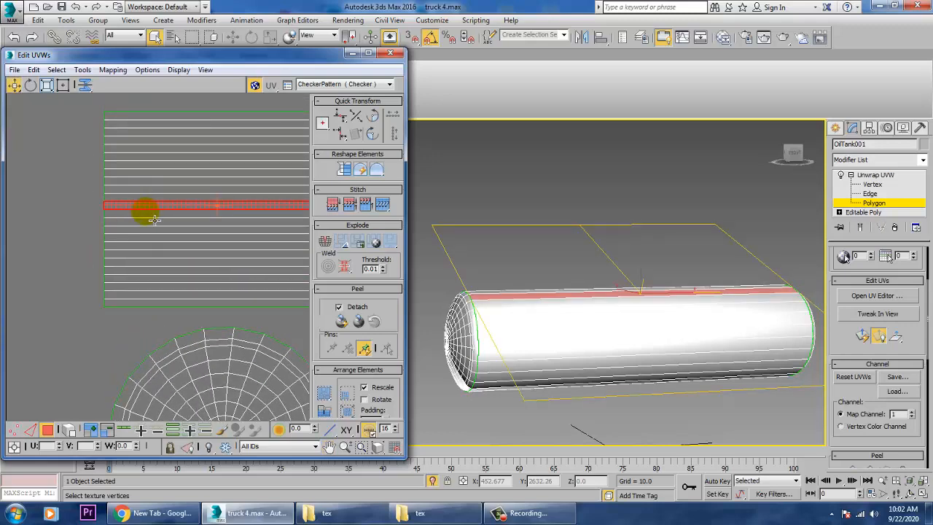
pyautogui.click(156, 229)
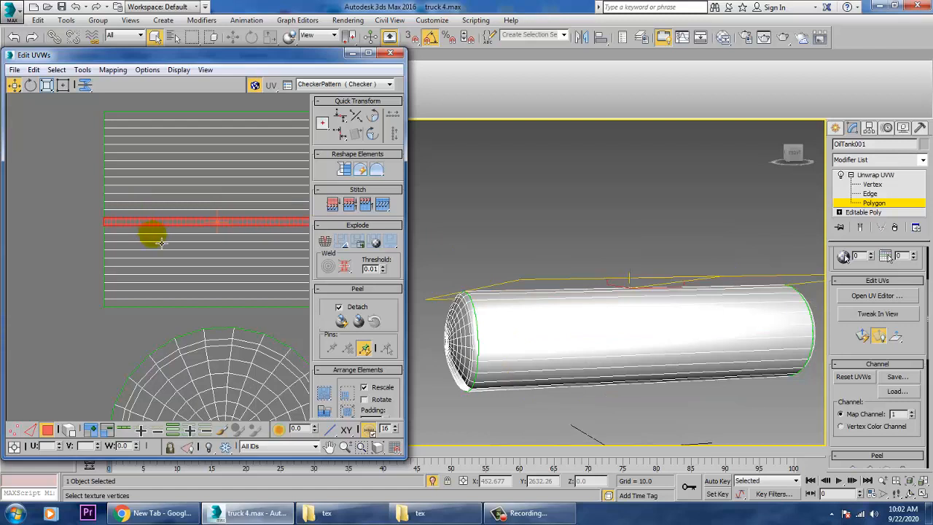
pyautogui.click(160, 240)
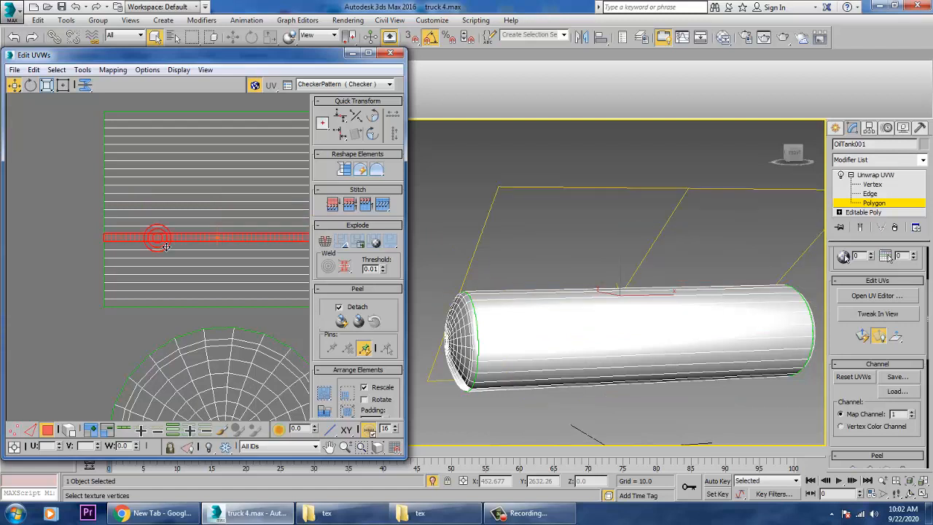
# End the isolation to show the whole truck and select strips along the tank's side to find them in the UV layout
pyautogui.click(746, 333)
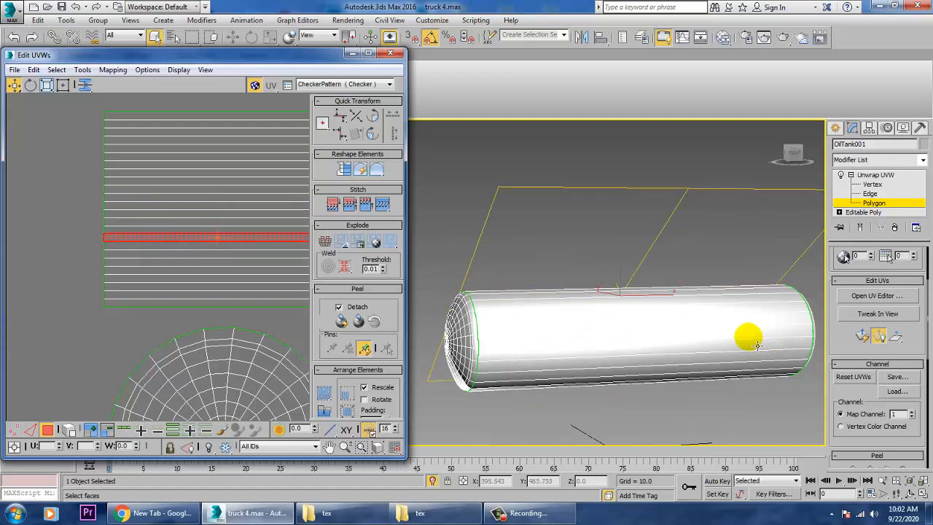
pyautogui.rightClick(749, 377)
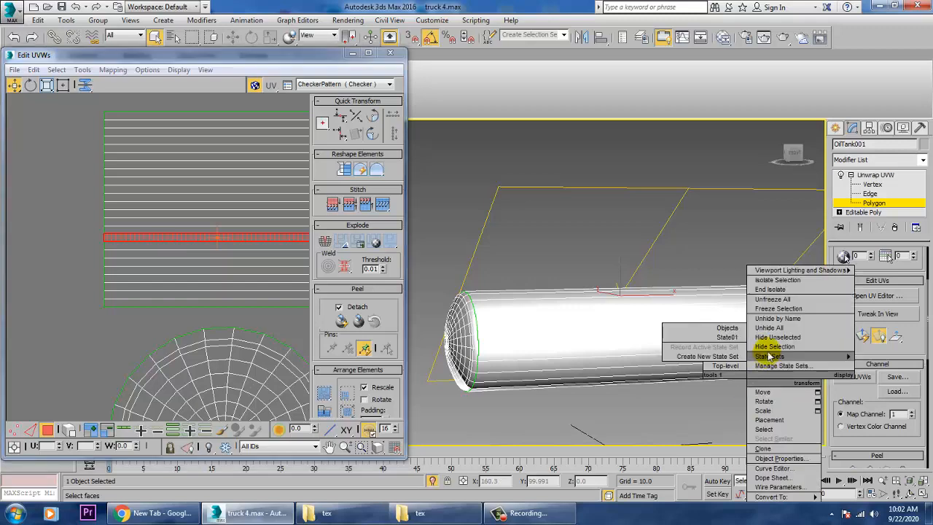
pyautogui.click(774, 289)
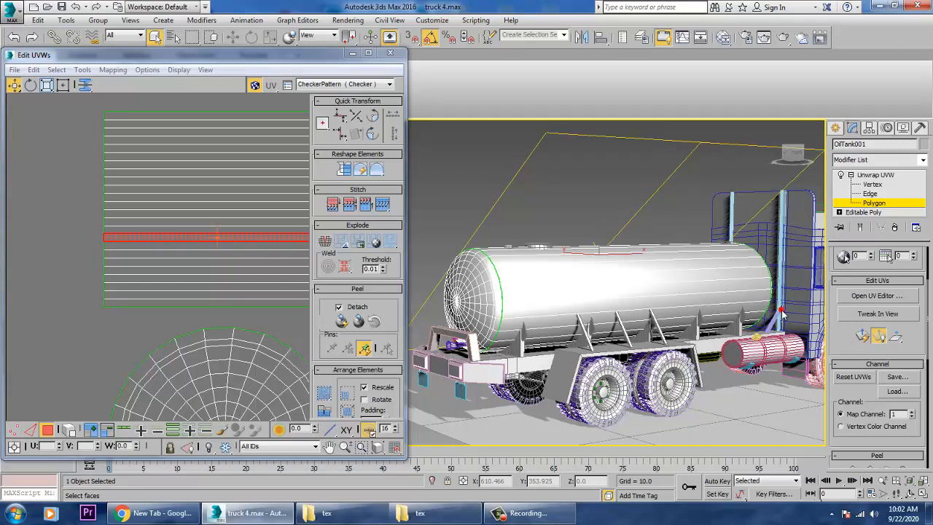
pyautogui.click(598, 299)
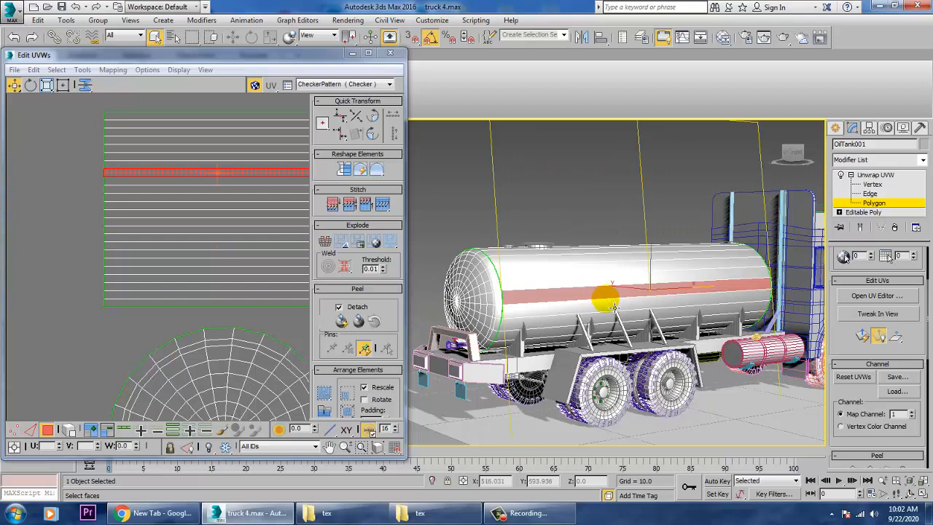
pyautogui.click(616, 310)
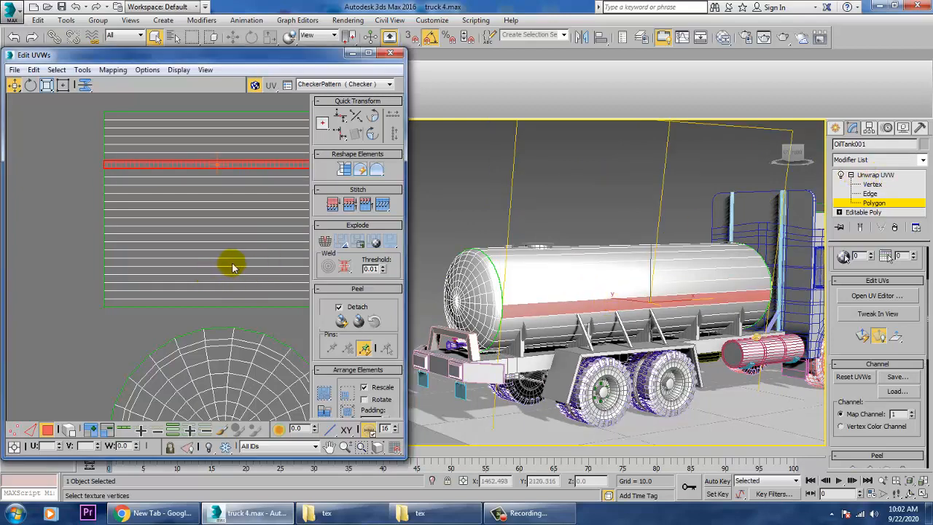
pyautogui.scroll(-4, 232, 267)
pyautogui.moveTo(183, 264); pyautogui.dragTo(103, 299, button='middle')
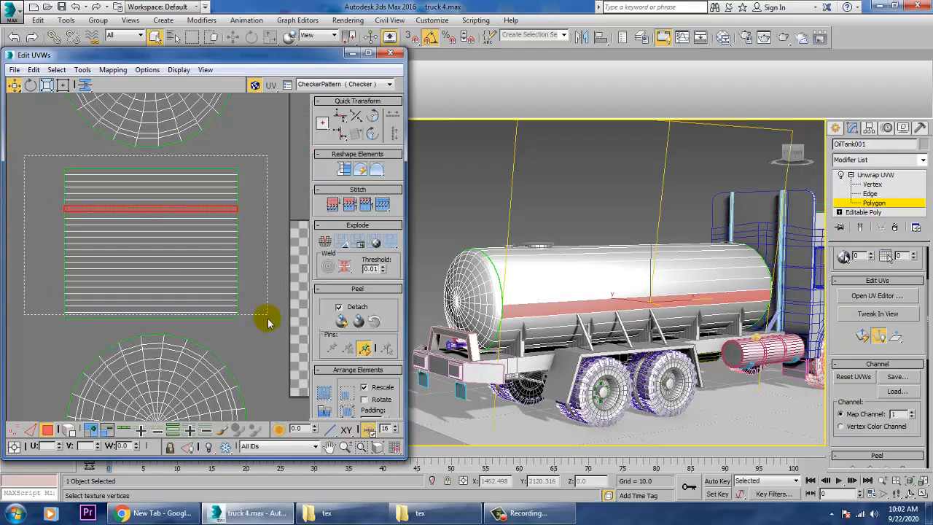
pyautogui.moveTo(268, 328); pyautogui.dragTo(250, 334)
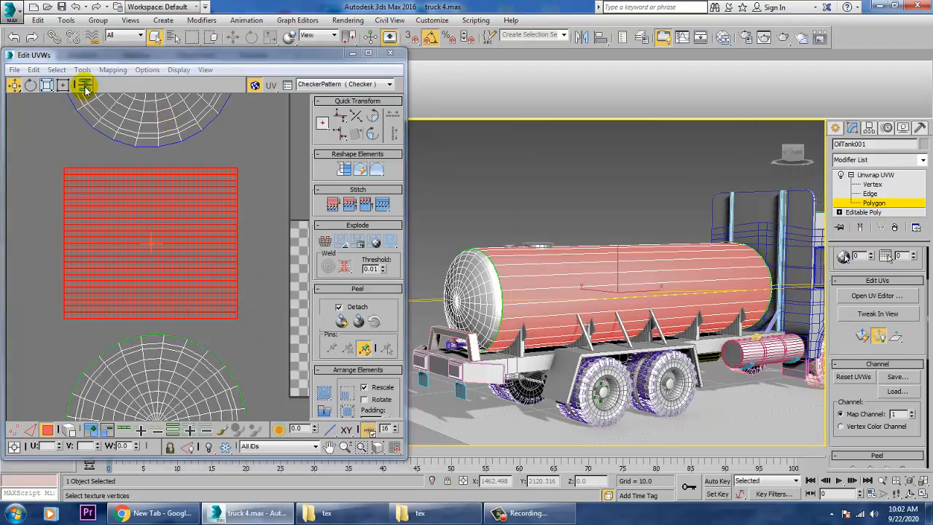
pyautogui.click(255, 172)
# Select the body shell's strips one by one to examine which belong to the tank's side, top and underside
pyautogui.click(125, 259)
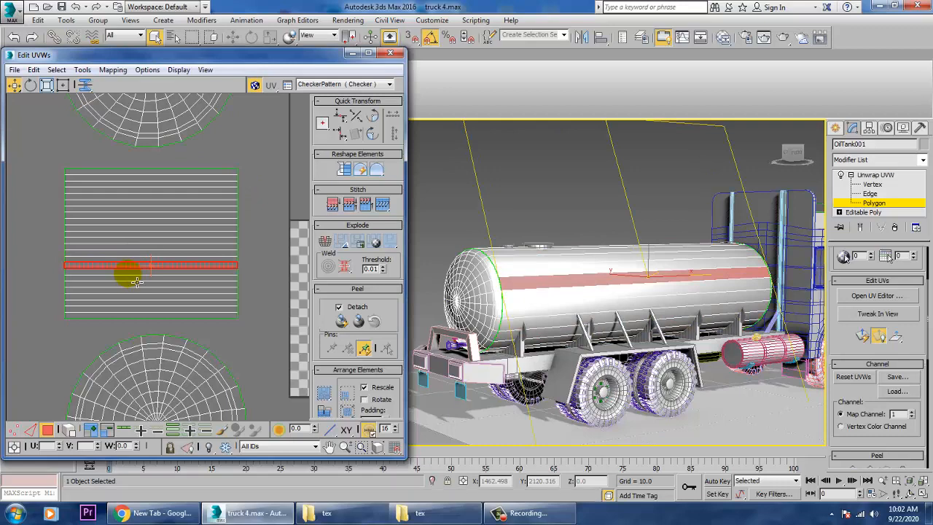
pyautogui.click(134, 271)
pyautogui.click(139, 283)
pyautogui.click(142, 294)
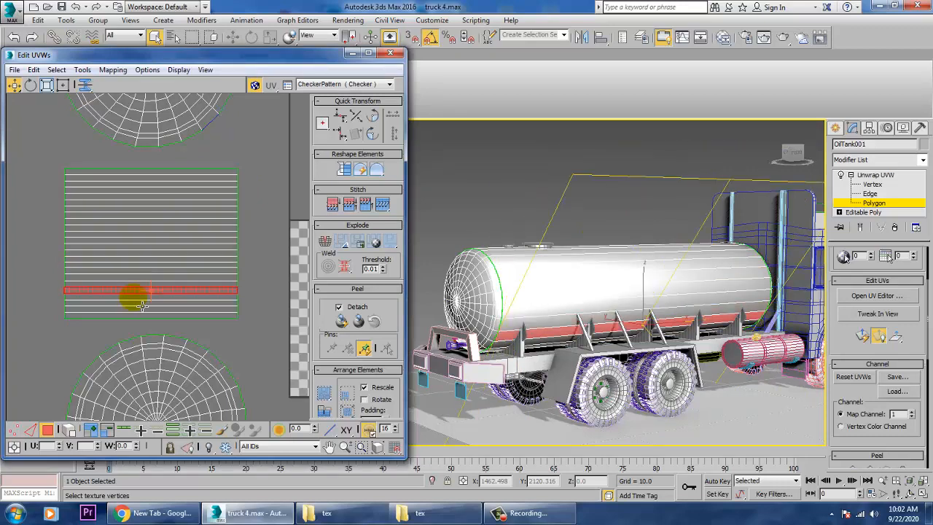
pyautogui.click(130, 234)
pyautogui.click(132, 221)
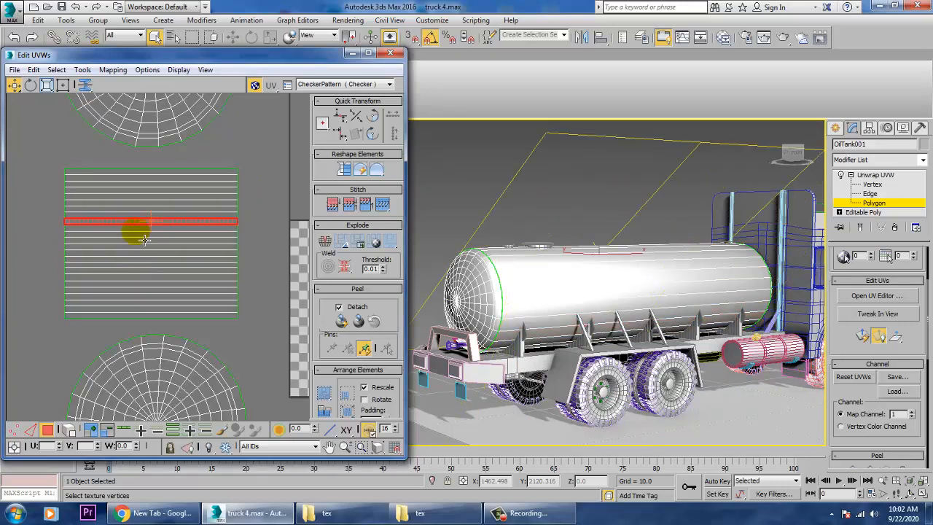
pyautogui.click(140, 235)
pyautogui.click(146, 247)
pyautogui.click(148, 257)
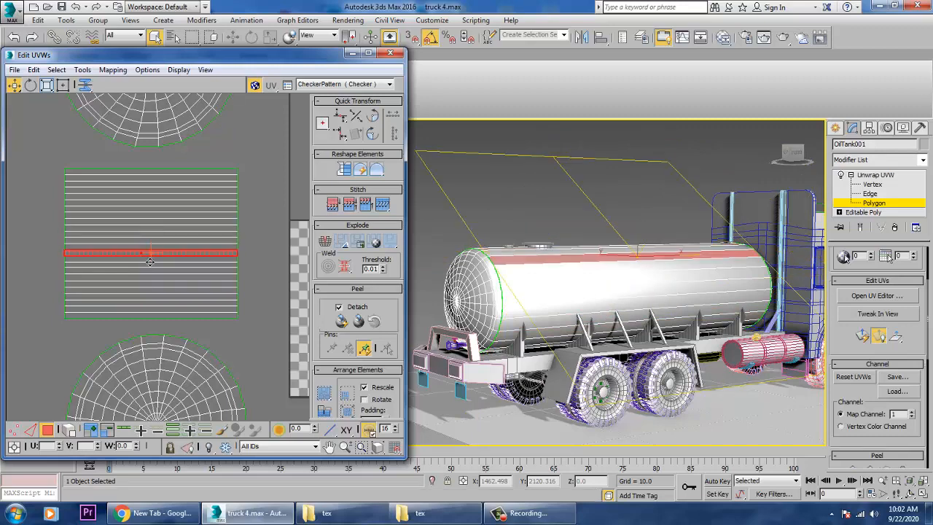
pyautogui.click(146, 265)
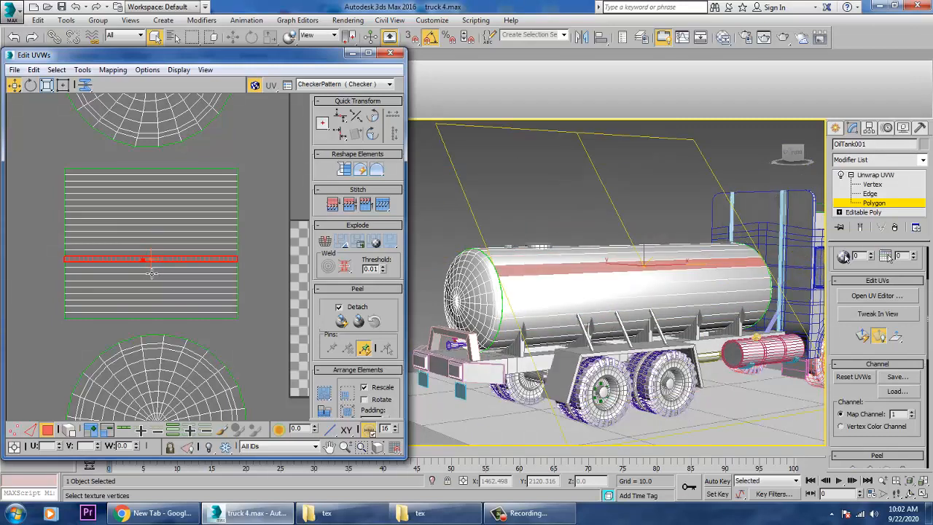
pyautogui.click(152, 276)
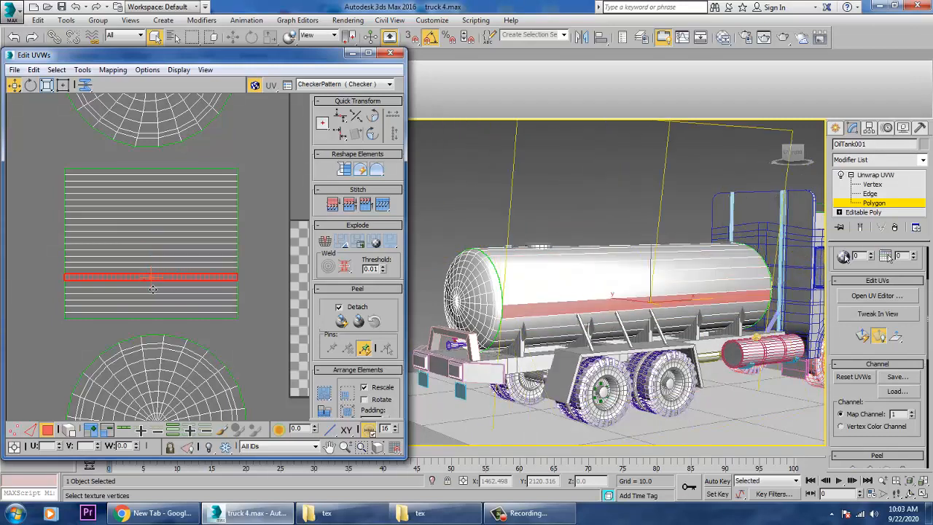
pyautogui.click(117, 259)
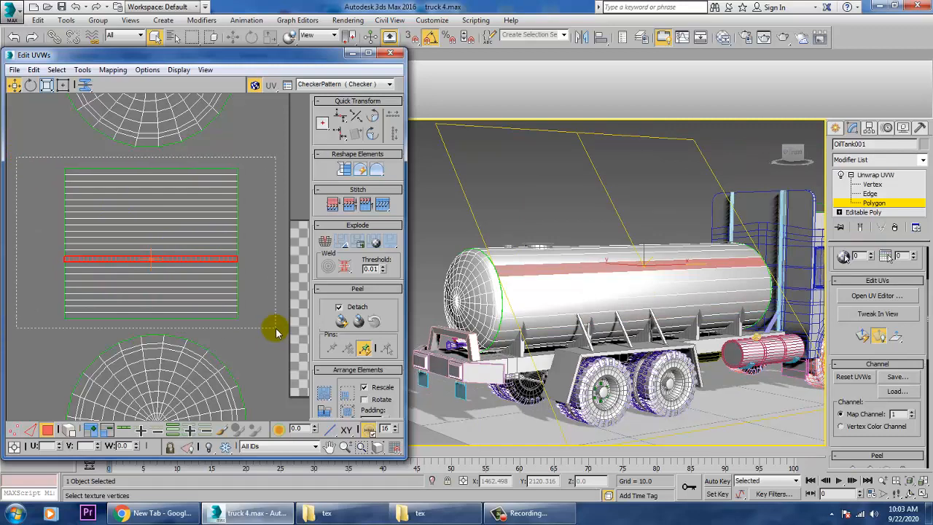
# Select the whole body shell and scale it slightly wider in the horizontal direction only
pyautogui.moveTo(276, 328); pyautogui.dragTo(267, 325)
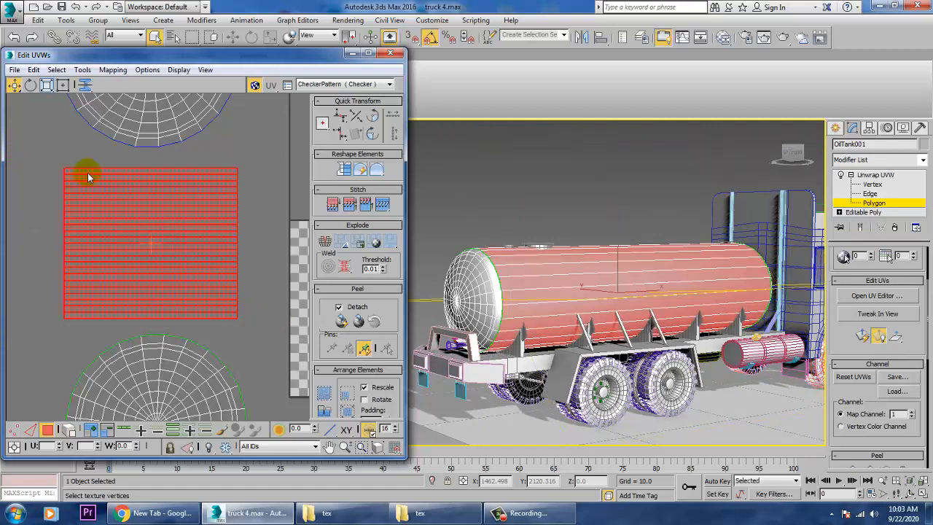
pyautogui.click(46, 86)
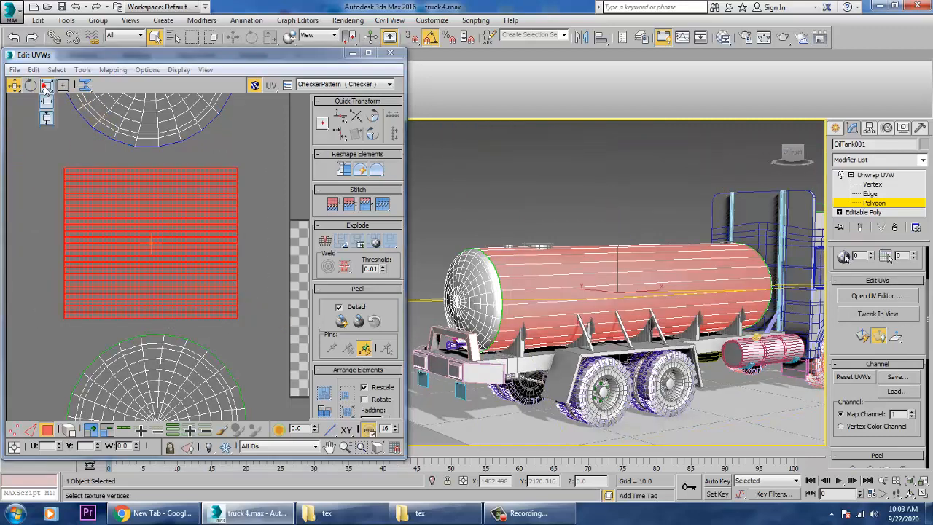
pyautogui.click(46, 109)
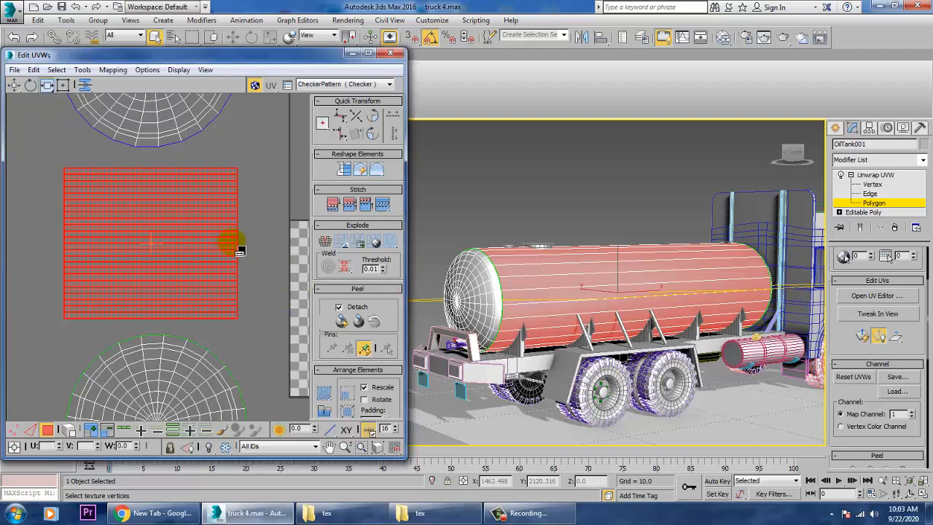
pyautogui.moveTo(240, 250); pyautogui.dragTo(284, 254)
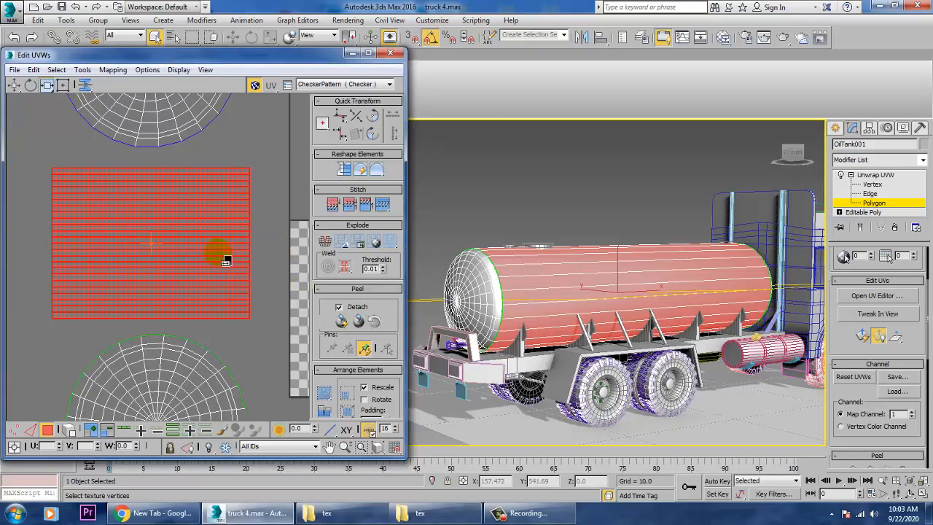
pyautogui.scroll(-5, 226, 261)
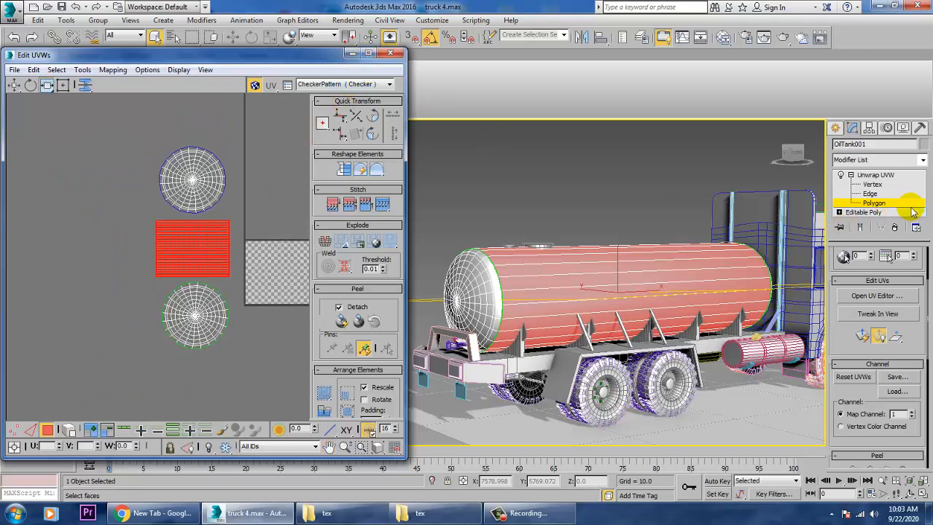
# Leave polygon editing on the tank, add a new Standard material, and assign a Checker map to its diffuse colour
pyautogui.click(882, 175)
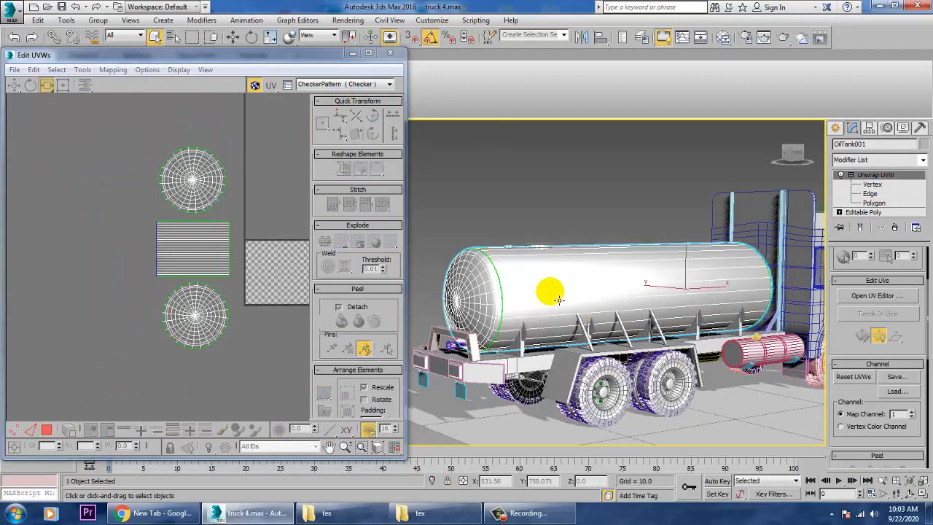
pyautogui.press('m')
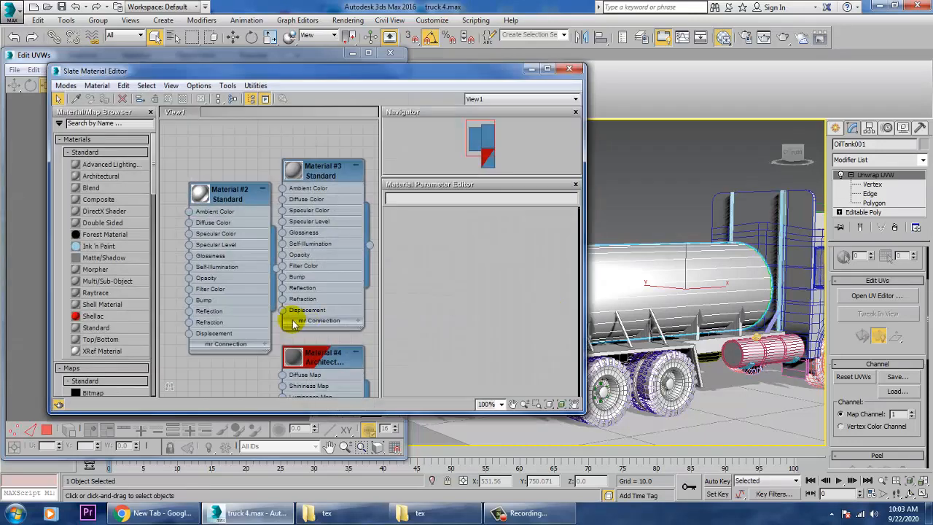
pyautogui.scroll(-4, 229, 304)
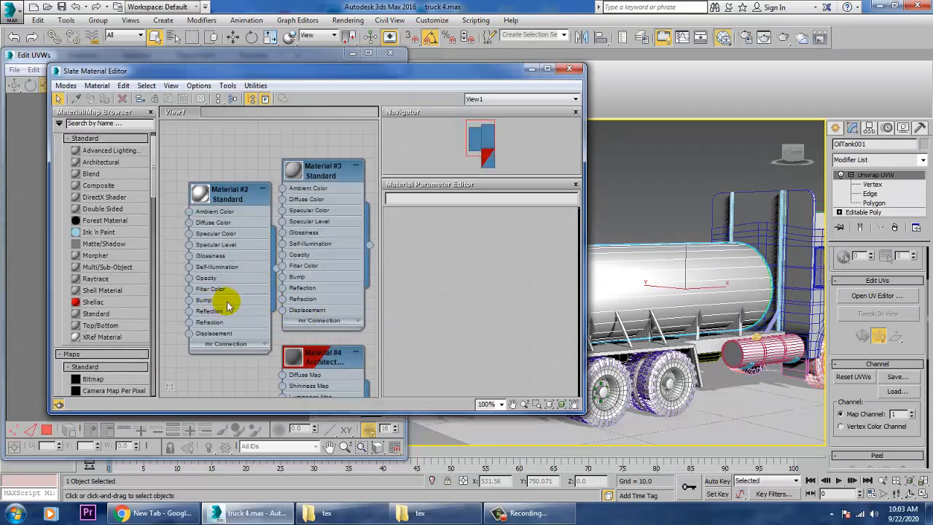
pyautogui.moveTo(290, 318); pyautogui.dragTo(286, 148, button='middle')
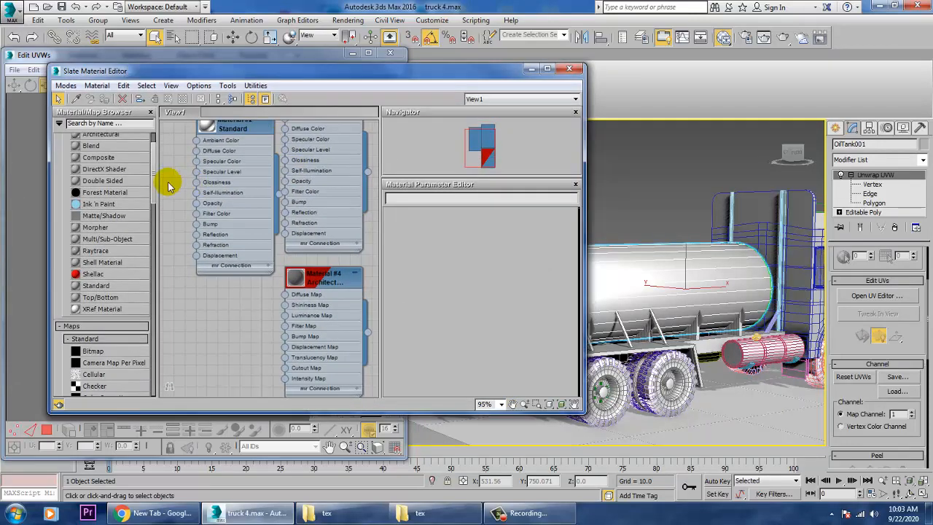
pyautogui.moveTo(218, 314); pyautogui.dragTo(217, 313)
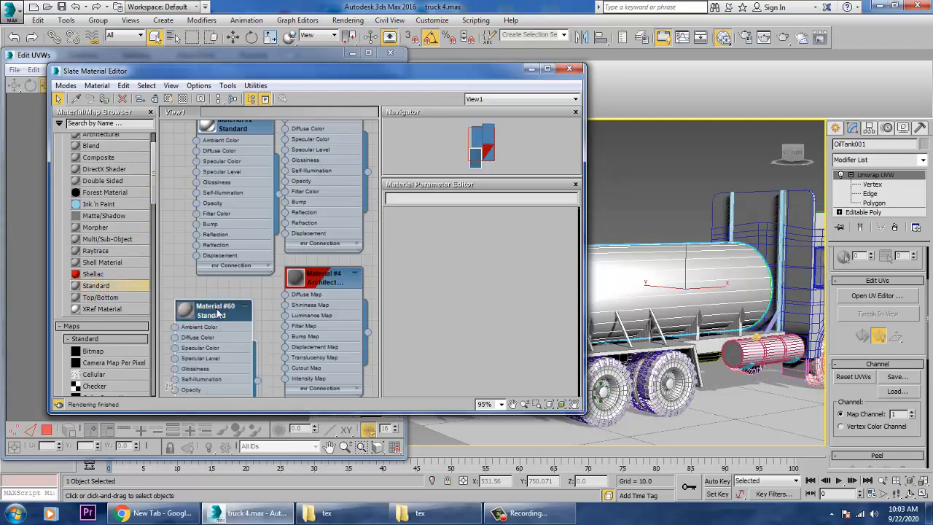
pyautogui.doubleClick(216, 309)
pyautogui.click(472, 288)
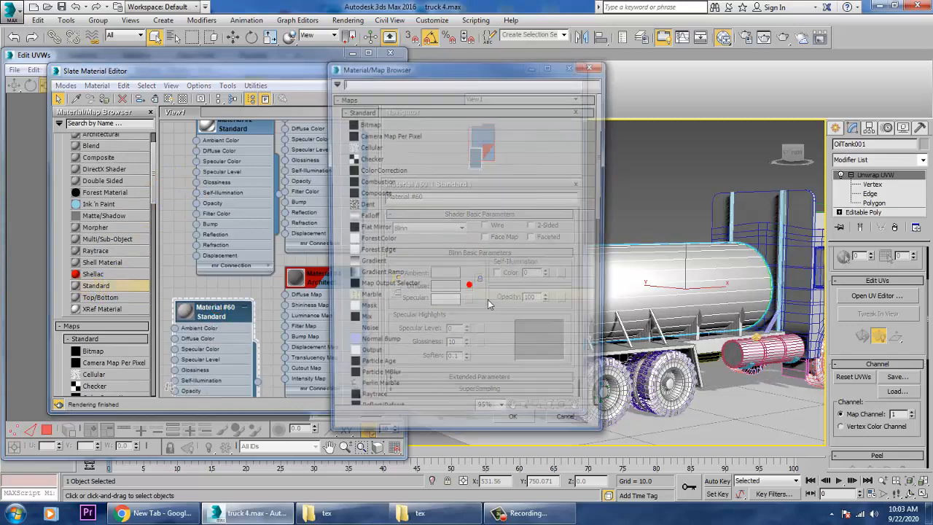
pyautogui.doubleClick(384, 159)
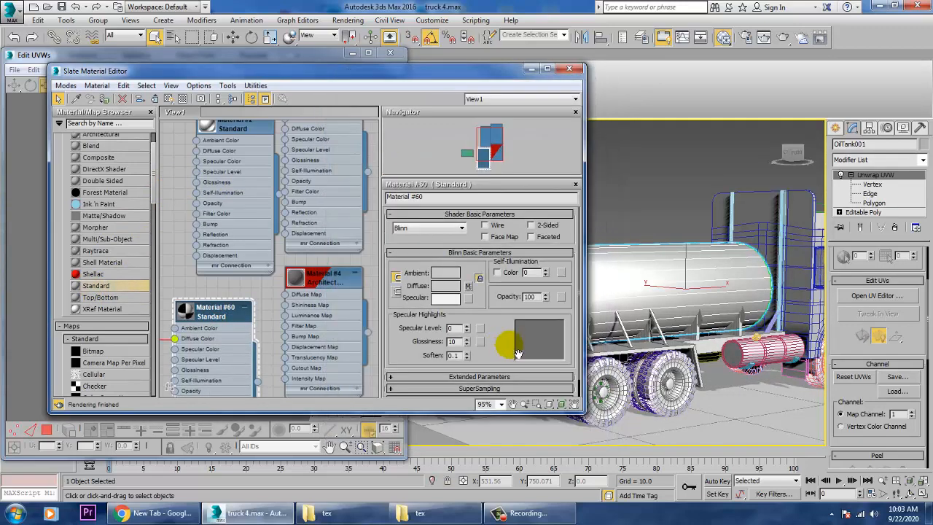
# Set the checker map's tiling to 30 in U and V and show the new material on the oil tank
pyautogui.click(468, 285)
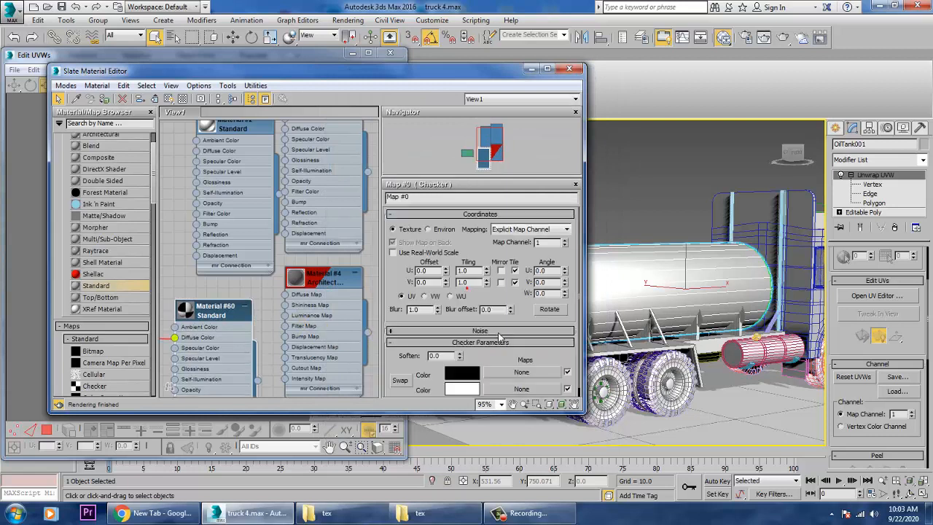
pyautogui.click(326, 259)
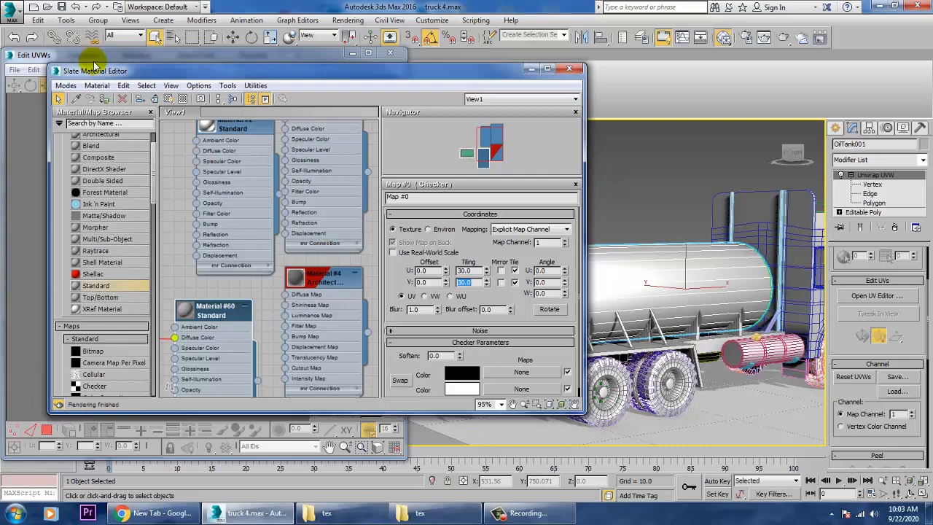
pyautogui.click(168, 99)
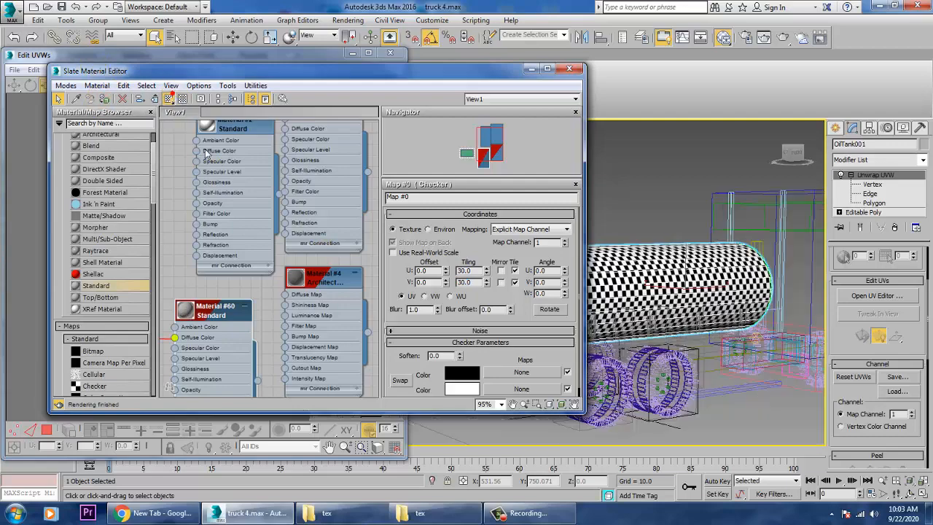
pyautogui.click(531, 69)
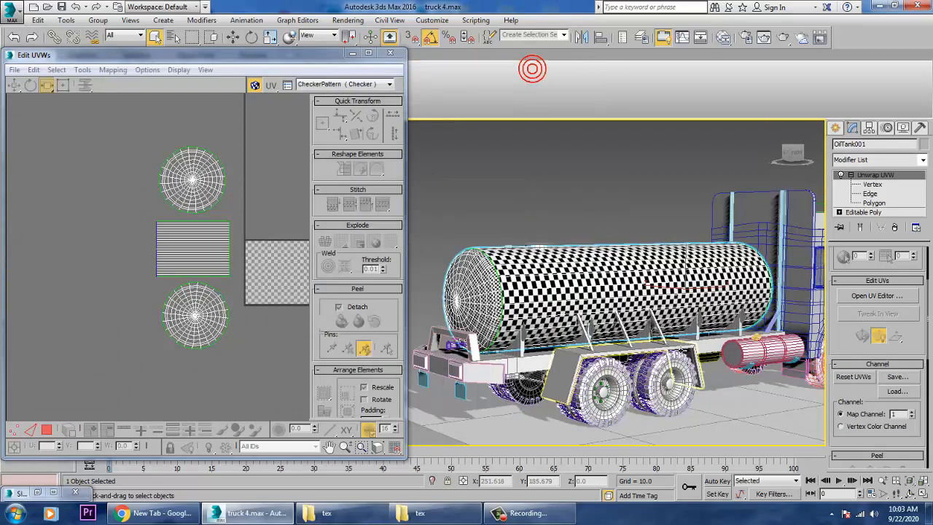
# Examine the checker pattern on the tank's body and end cap for uneven or stretched squares
pyautogui.keyDown('alt'); pyautogui.moveTo(568, 306); pyautogui.dragTo(637, 298, button='middle'); pyautogui.keyUp('alt')
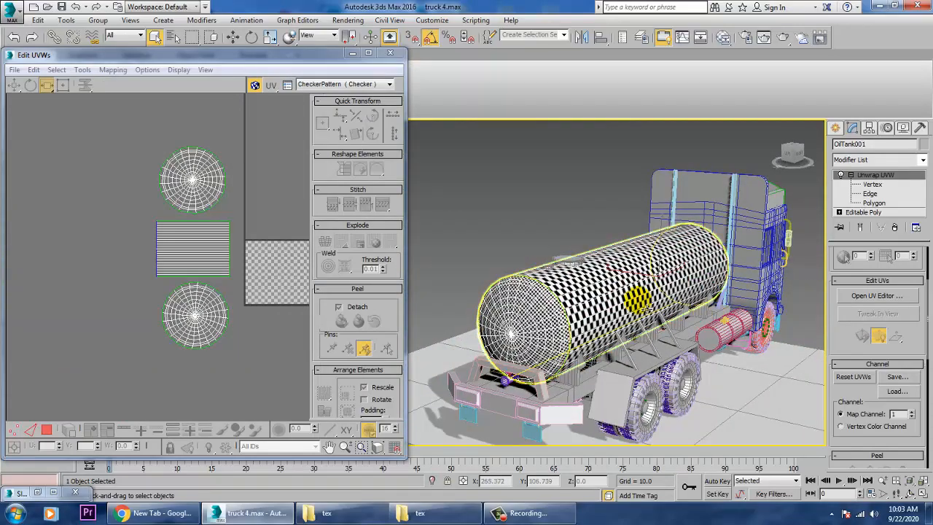
pyautogui.scroll(5, 638, 306)
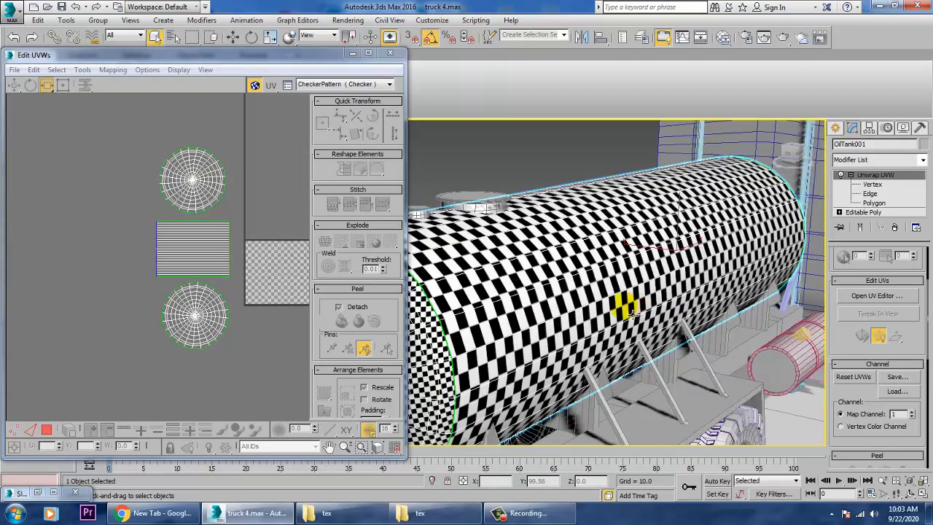
pyautogui.scroll(-5, 672, 323)
pyautogui.keyDown('alt'); pyautogui.moveTo(627, 313); pyautogui.dragTo(589, 317, button='middle'); pyautogui.keyUp('alt')
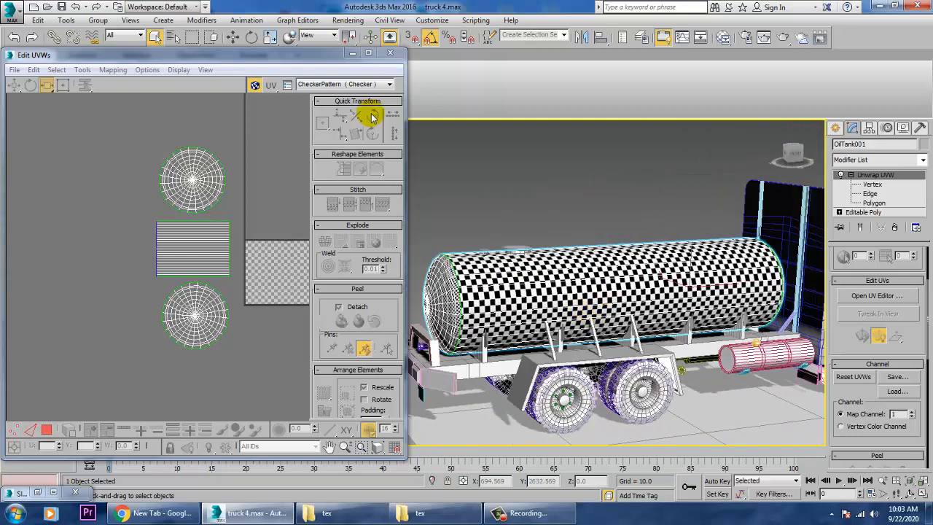
pyautogui.click(368, 54)
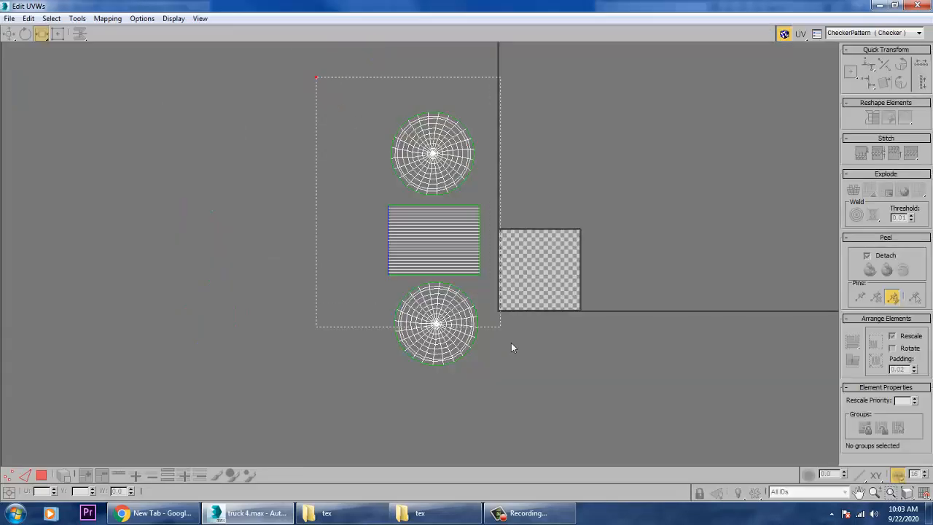
pyautogui.moveTo(548, 413); pyautogui.dragTo(548, 412)
pyautogui.click(897, 7)
# Select the faces of the body and both end cap shells and scale them down together uniformly
pyautogui.click(874, 203)
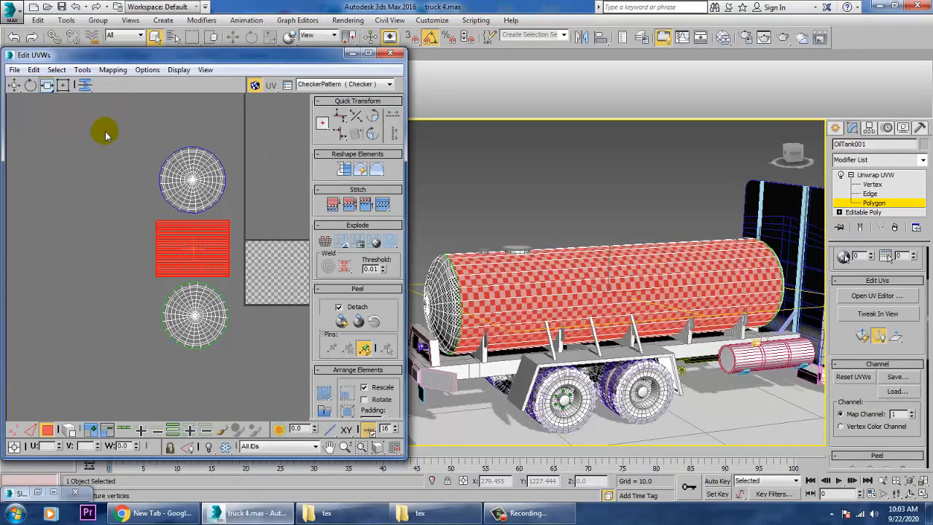
pyautogui.moveTo(105, 131); pyautogui.dragTo(207, 284)
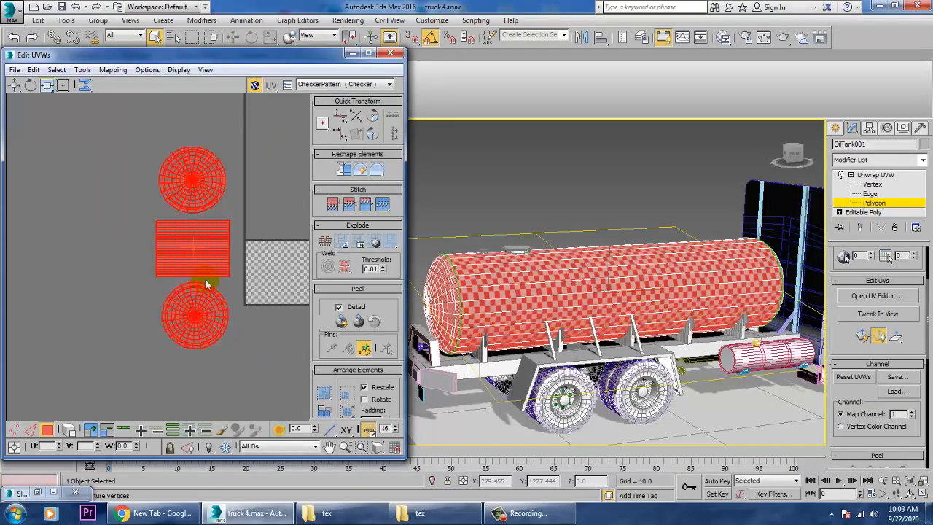
pyautogui.click(16, 84)
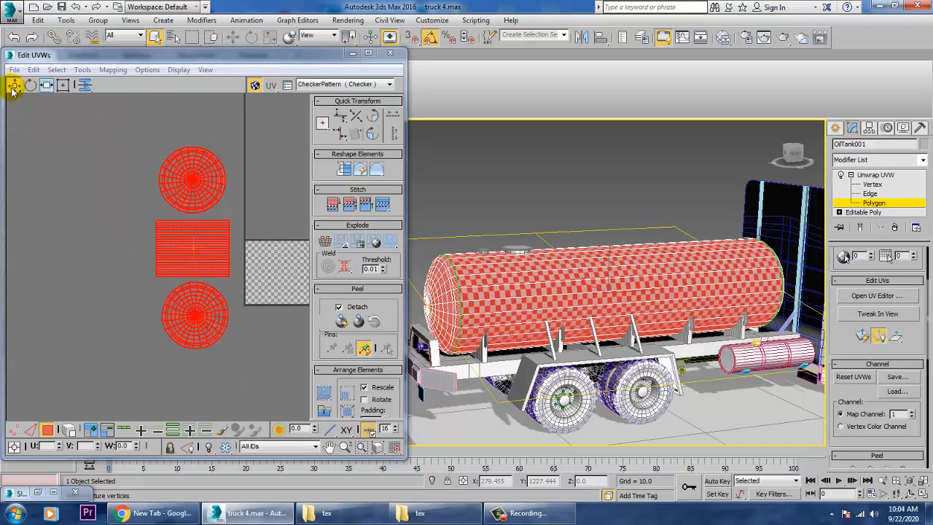
pyautogui.click(47, 85)
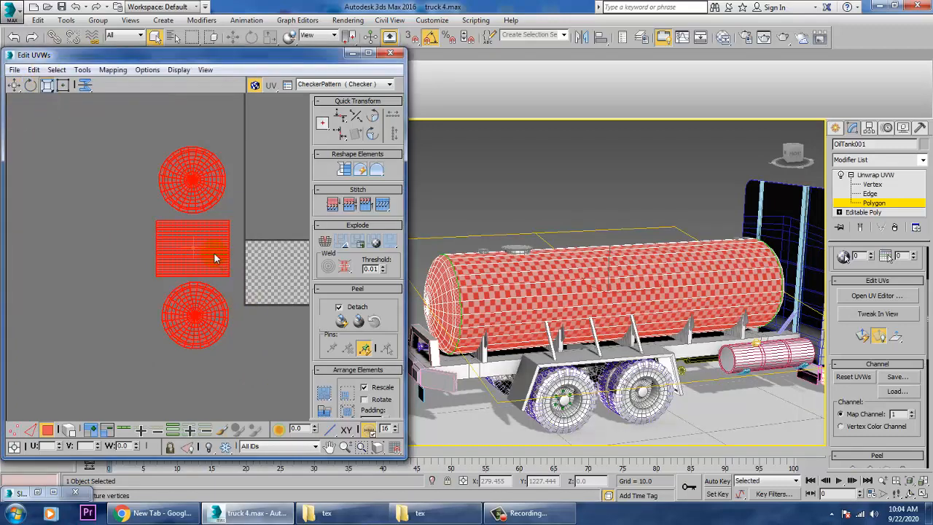
pyautogui.moveTo(226, 263); pyautogui.dragTo(250, 296)
# Move the three shells together into the UV square, centred and fully inside its borders
pyautogui.click(14, 87)
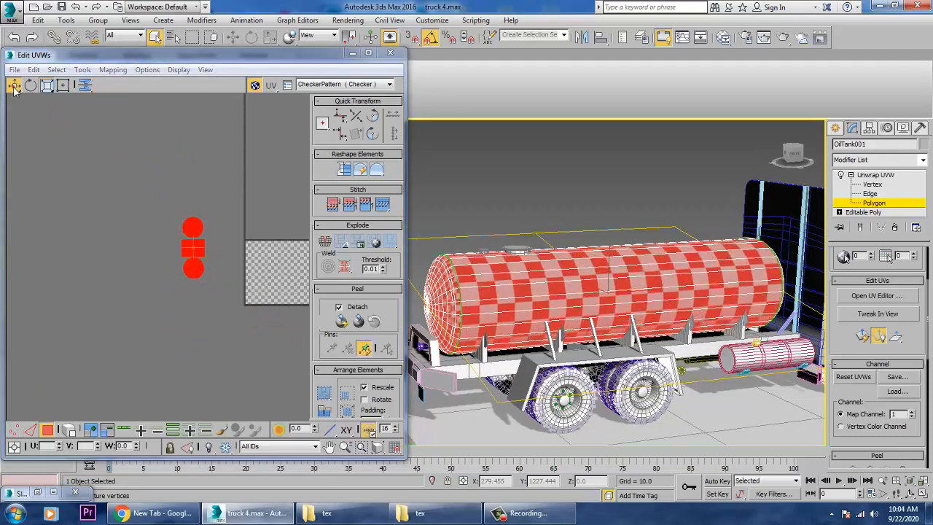
pyautogui.moveTo(194, 248); pyautogui.dragTo(281, 275)
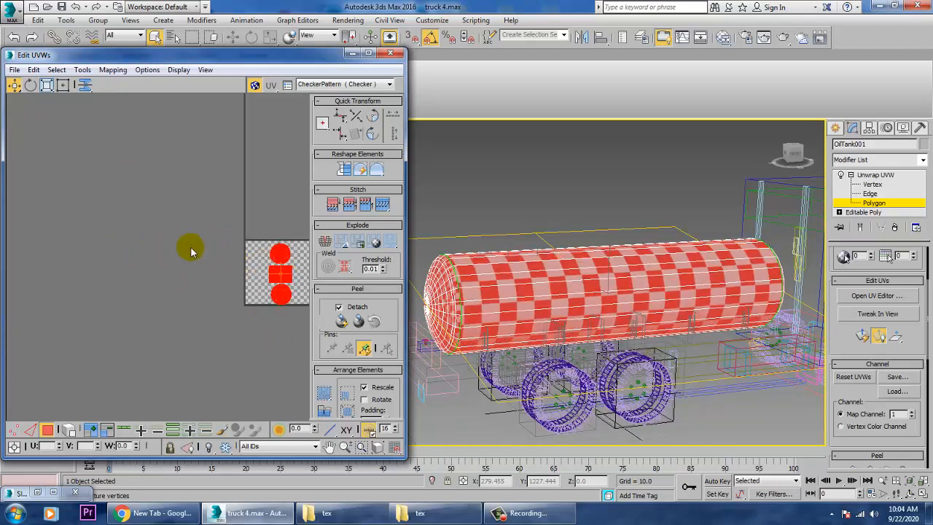
pyautogui.moveTo(46, 260); pyautogui.dragTo(40, 260, button='middle')
pyautogui.scroll(5, 155, 283)
pyautogui.scroll(-5, 248, 284)
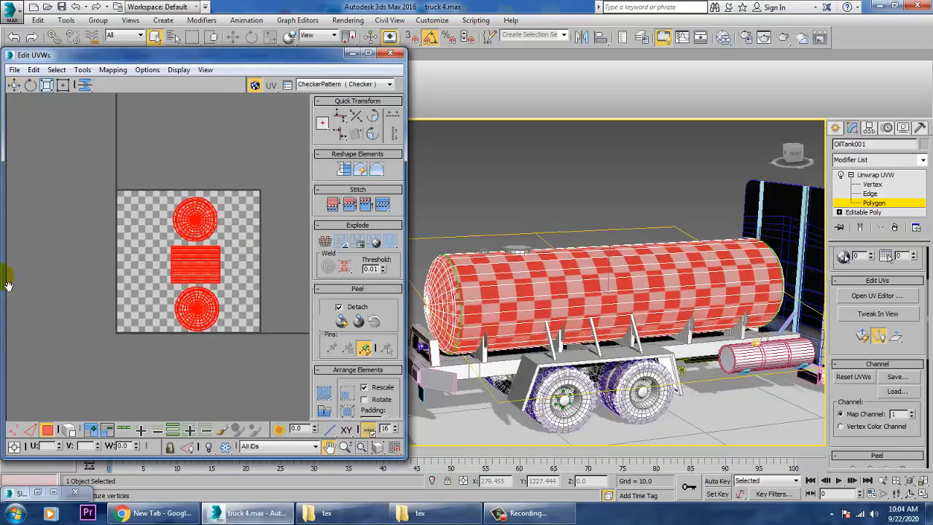
pyautogui.moveTo(204, 273); pyautogui.dragTo(203, 271)
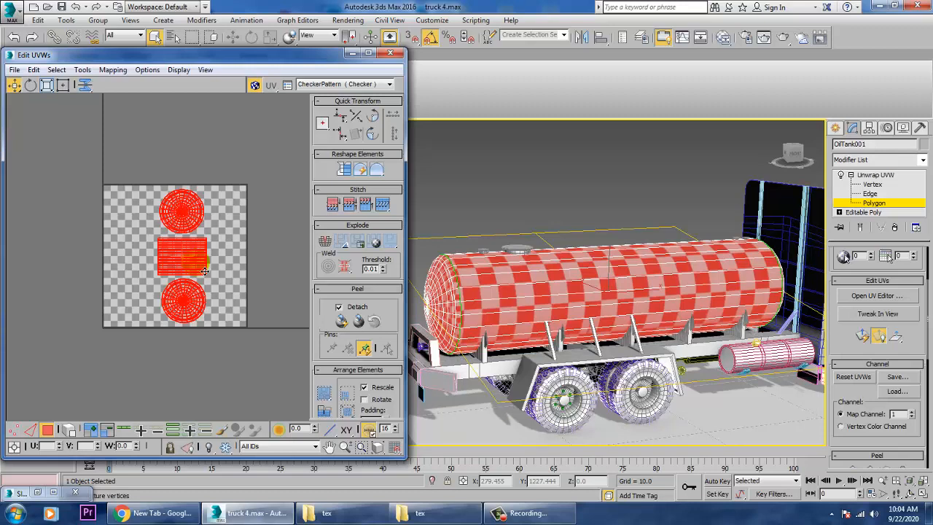
pyautogui.click(262, 134)
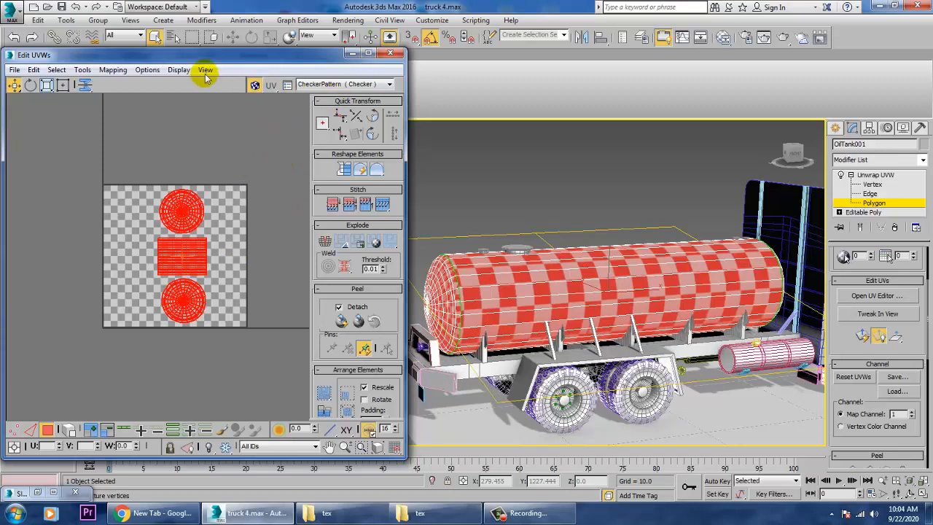
# Deselect the shells and render the UVW template at 1024 by 1024
pyautogui.moveTo(187, 57); pyautogui.dragTo(406, 33)
pyautogui.click(430, 90)
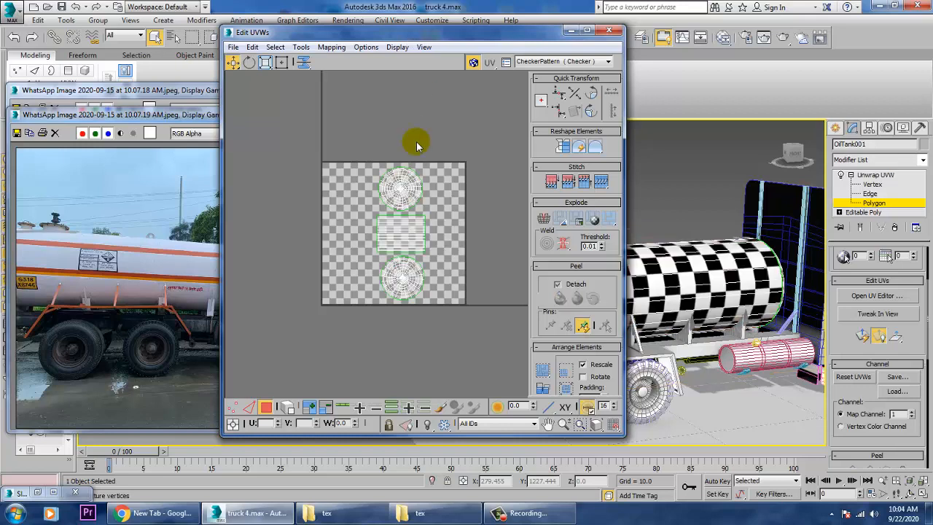
pyautogui.click(301, 48)
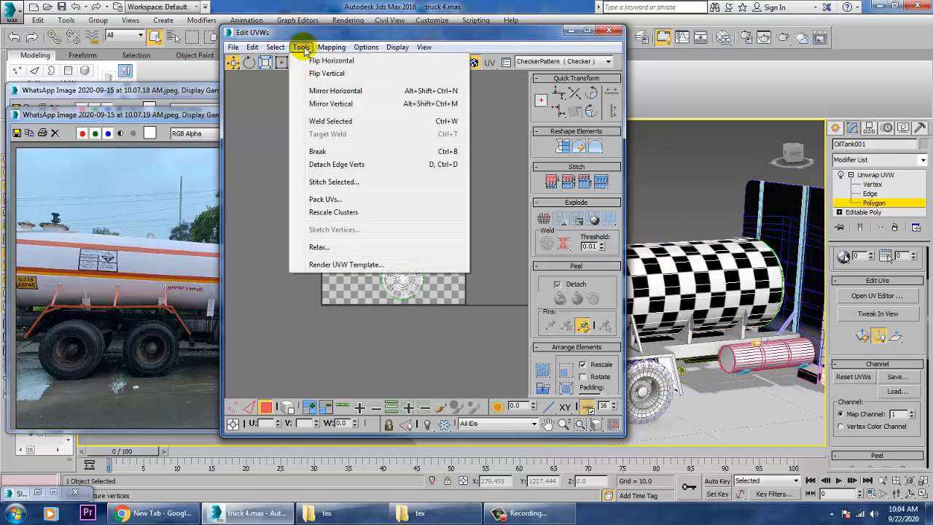
pyautogui.click(392, 264)
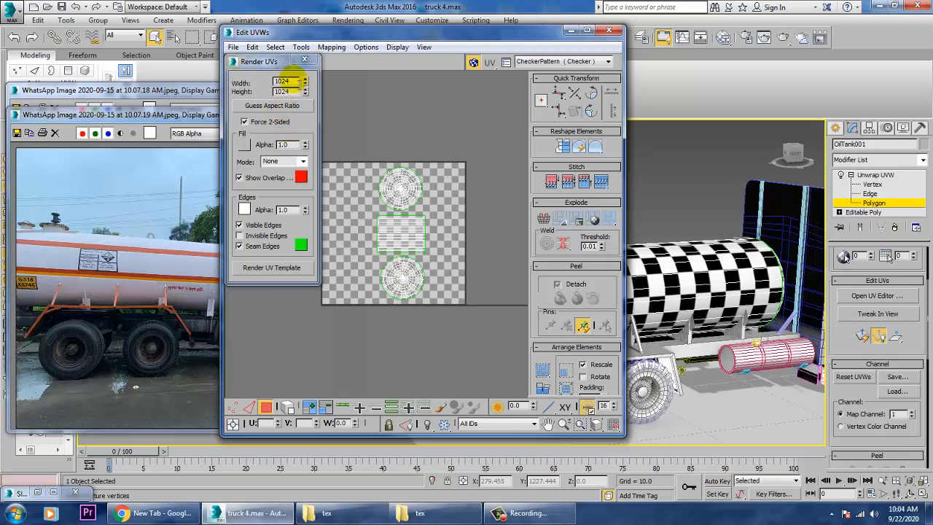
pyautogui.doubleClick(282, 81)
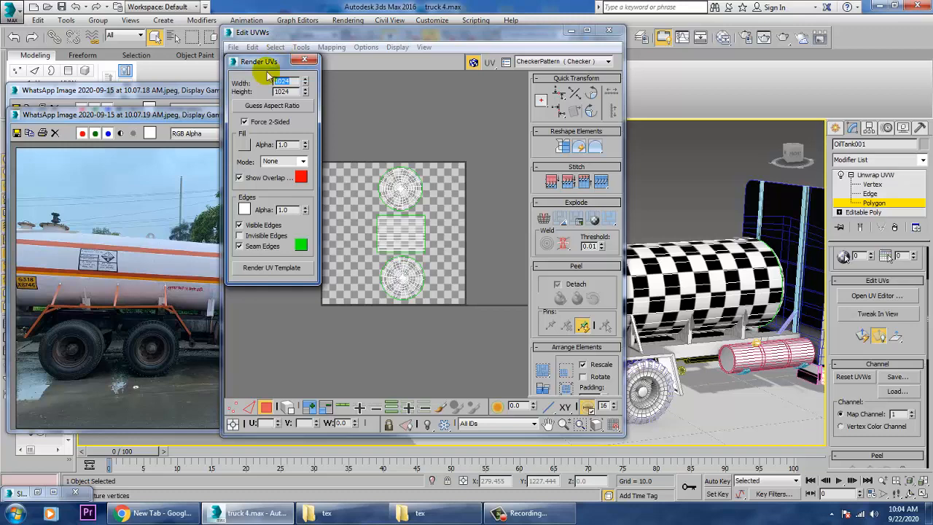
pyautogui.click(267, 271)
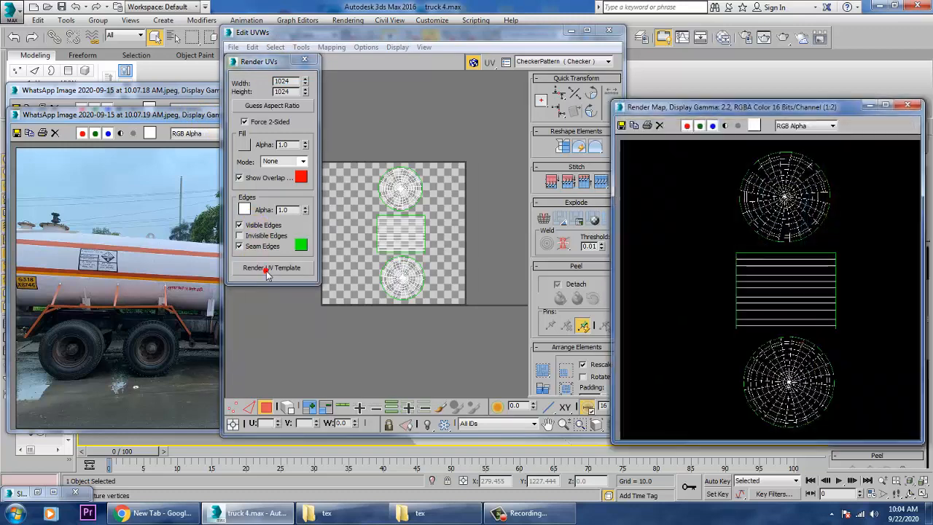
# Save the rendered template in the Truck folder as a JPEG named "oil tank uvs" at quality 100, then minimize the render
pyautogui.click(621, 125)
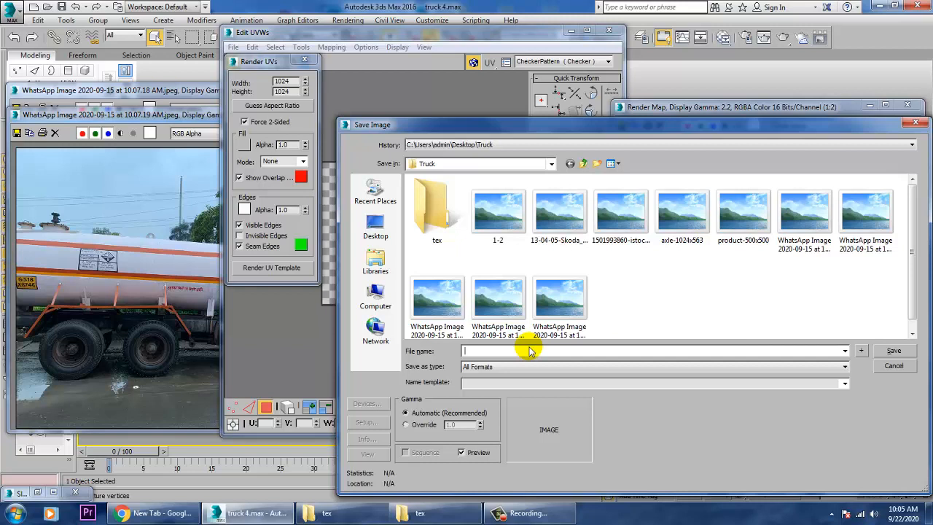
pyautogui.write('oil tank uvs')
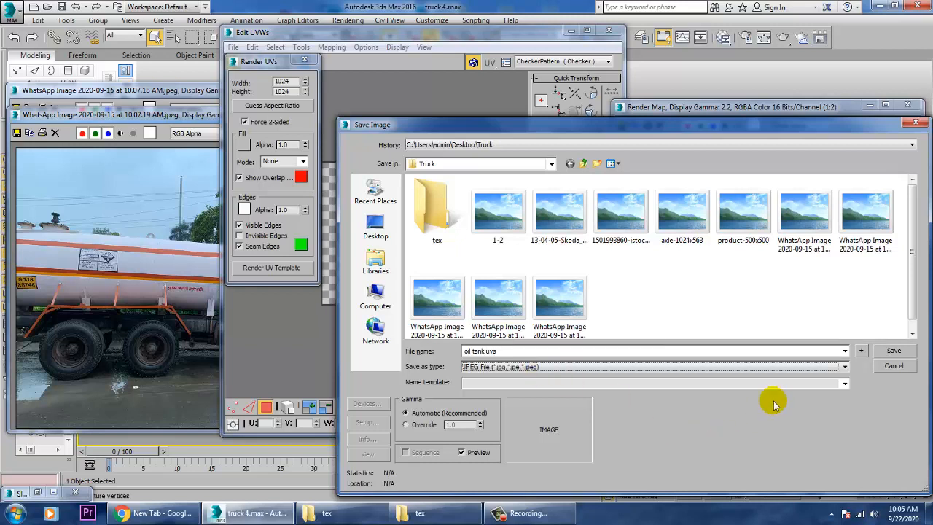
pyautogui.click(893, 351)
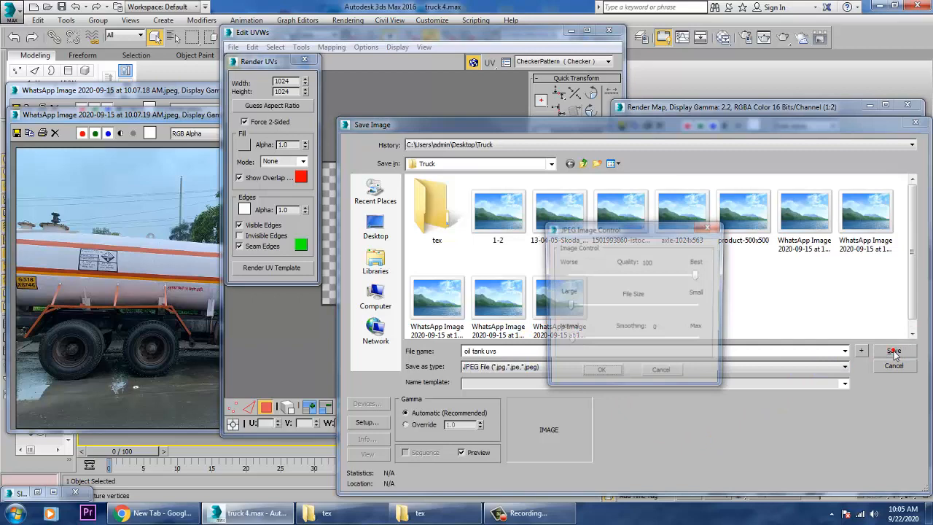
pyautogui.click(601, 370)
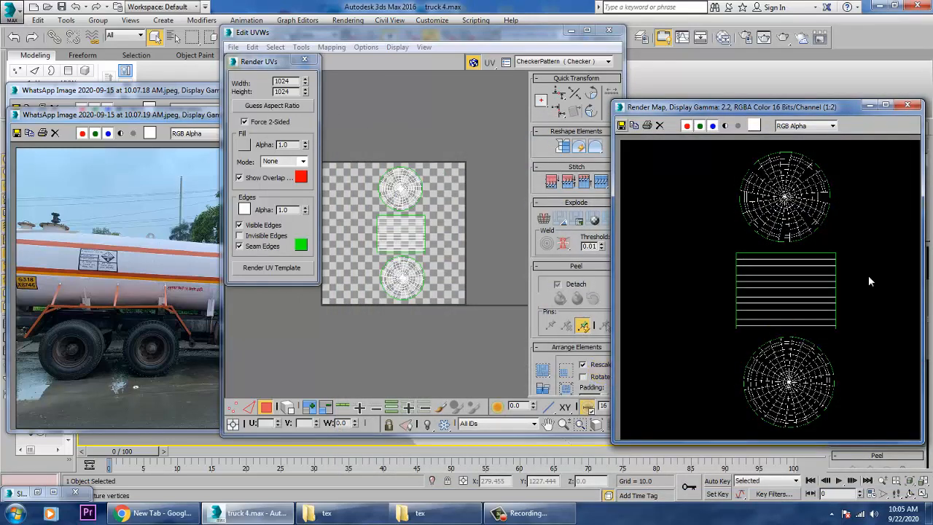
pyautogui.click(869, 107)
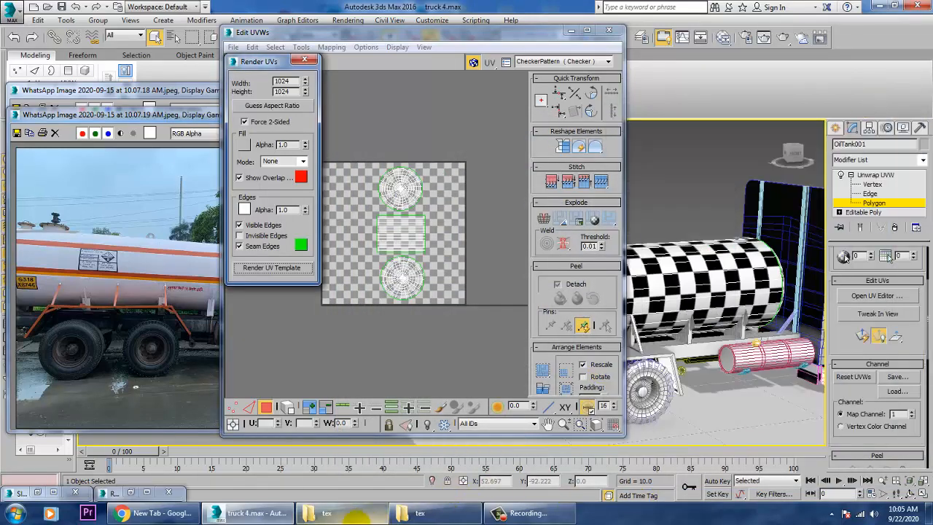
pyautogui.click(492, 514)
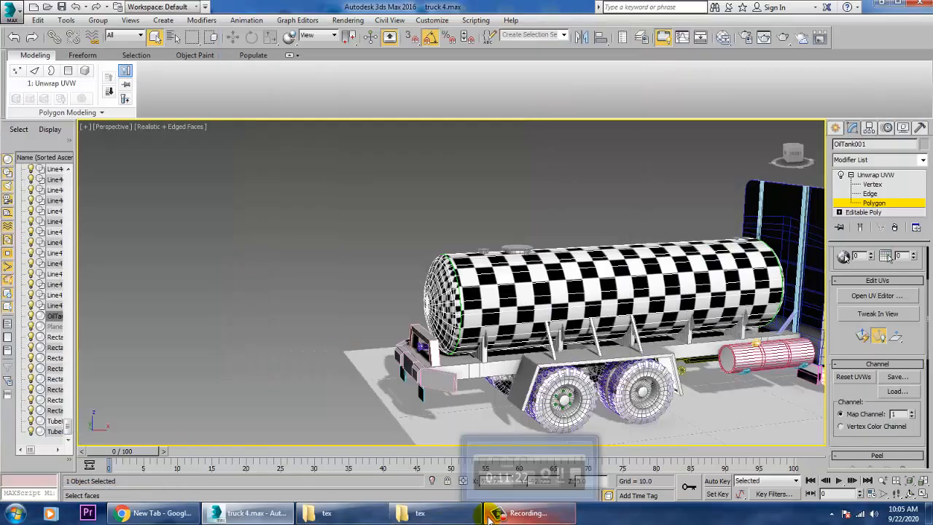
# Open the tex folder inside the desktop's Truck folder and maximize its window
pyautogui.click(699, 187)
pyautogui.click(685, 333)
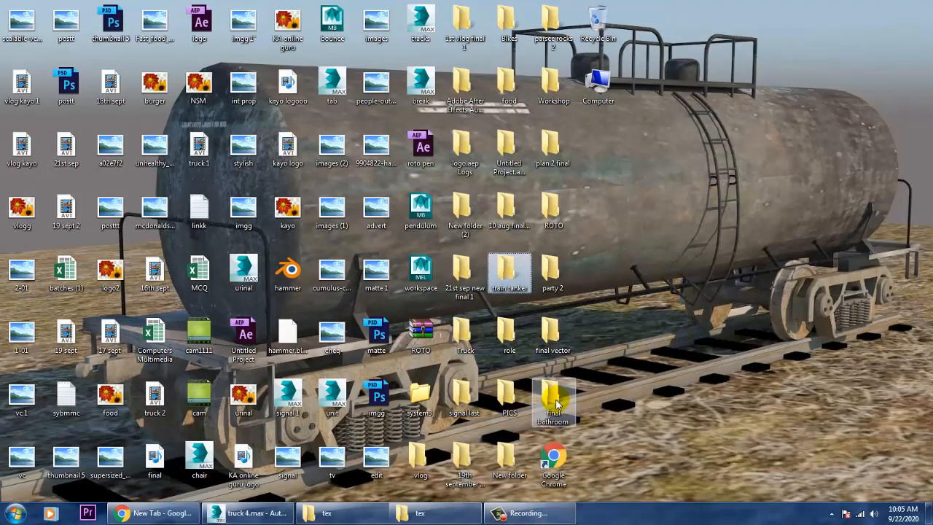
pyautogui.press('t')
pyautogui.press('t')
pyautogui.press('t')
pyautogui.press('t')
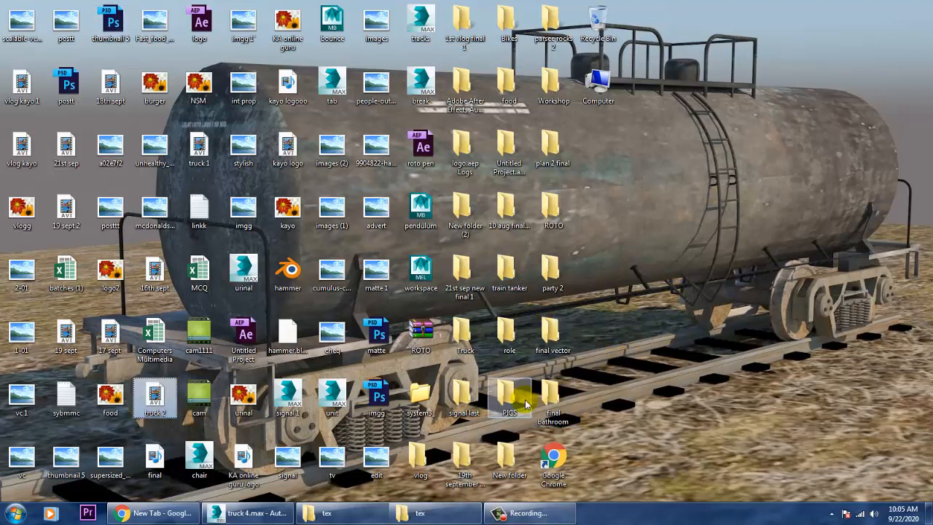
pyautogui.press('t')
pyautogui.press('t')
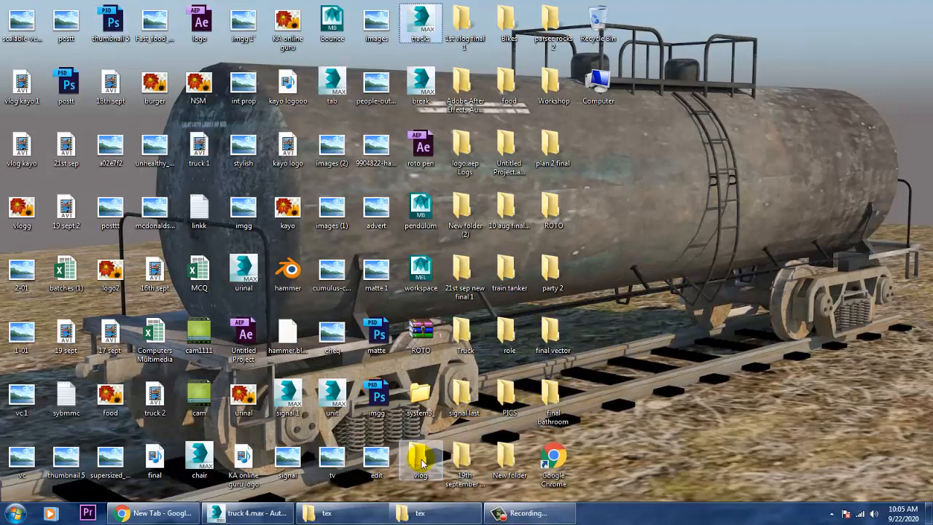
pyautogui.doubleClick(468, 346)
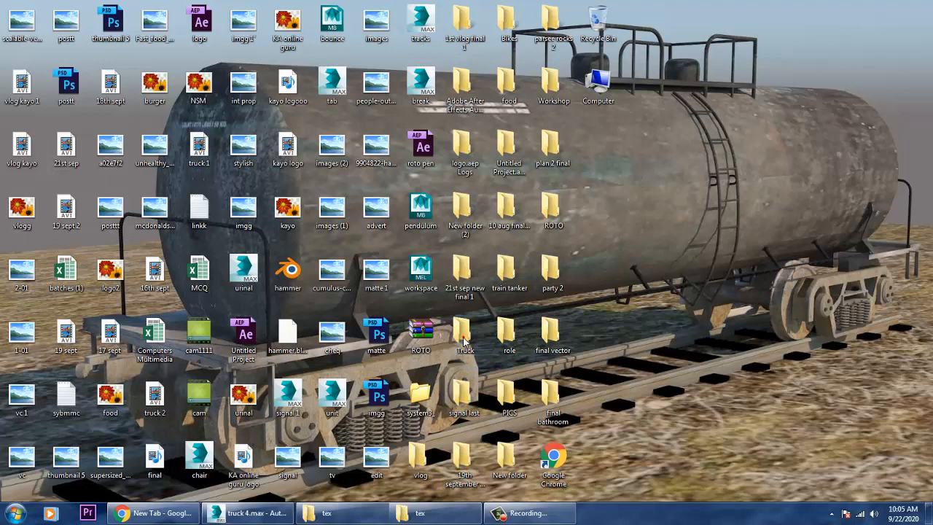
pyautogui.doubleClick(402, 278)
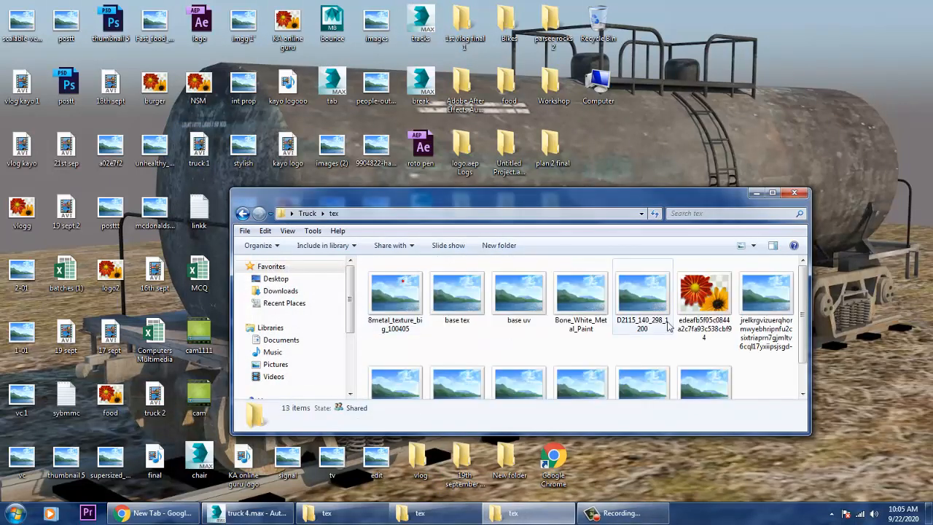
pyautogui.click(774, 193)
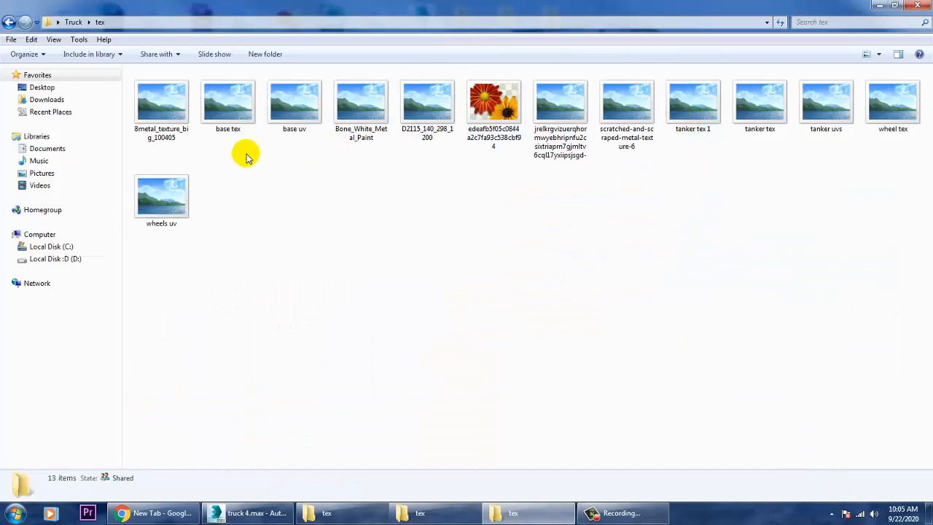
# Move the "oil tank uvs" image from the Truck folder into its tex subfolder and open that subfolder
pyautogui.click(163, 106)
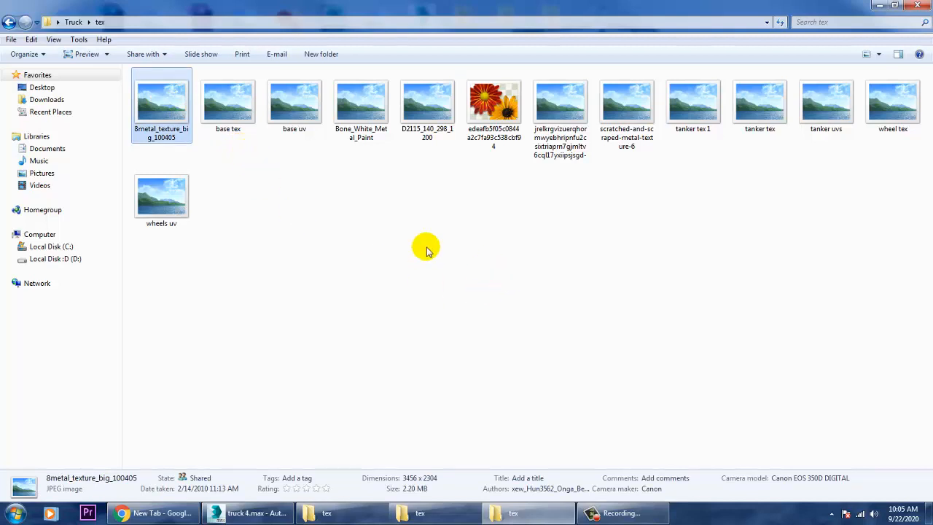
pyautogui.click(9, 23)
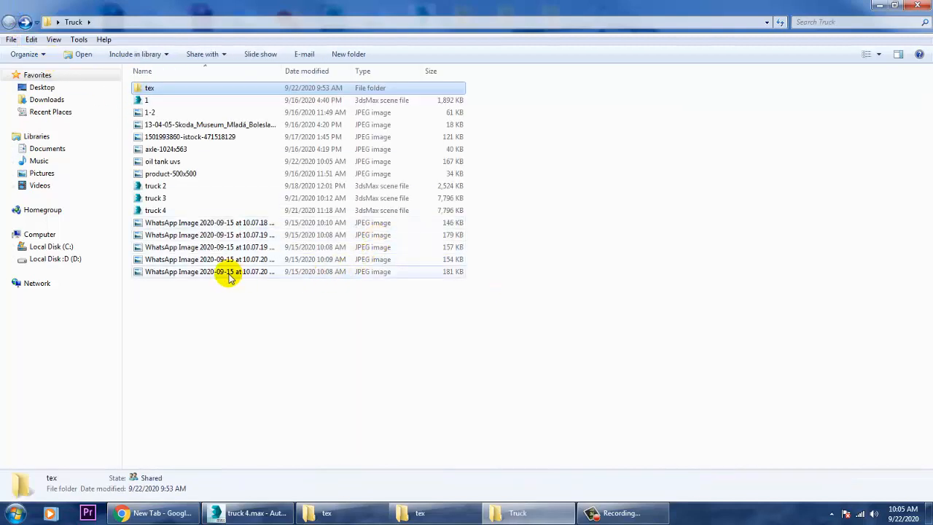
pyautogui.moveTo(162, 162); pyautogui.dragTo(155, 87)
pyautogui.doubleClick(155, 87)
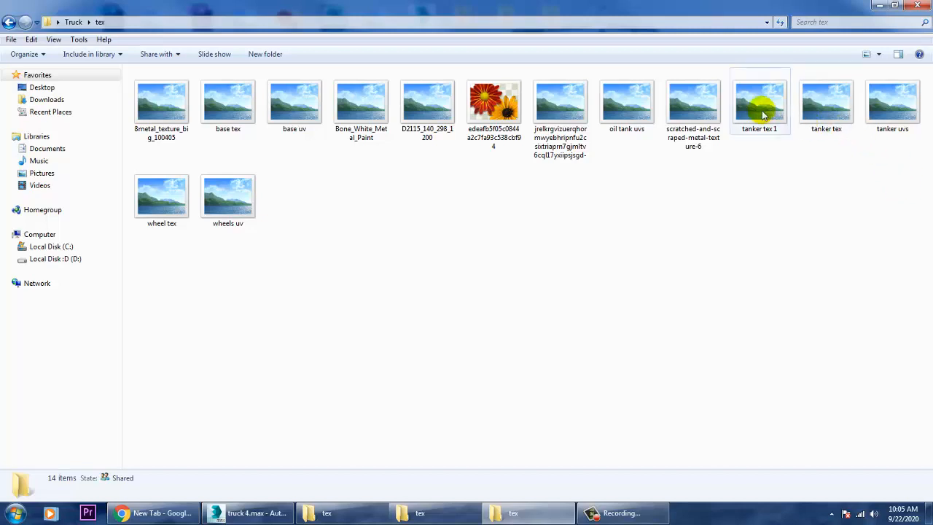
# Open the "oil tank uvs" image from the tex folder in Adobe Photoshop CC 2015
pyautogui.rightClick(629, 102)
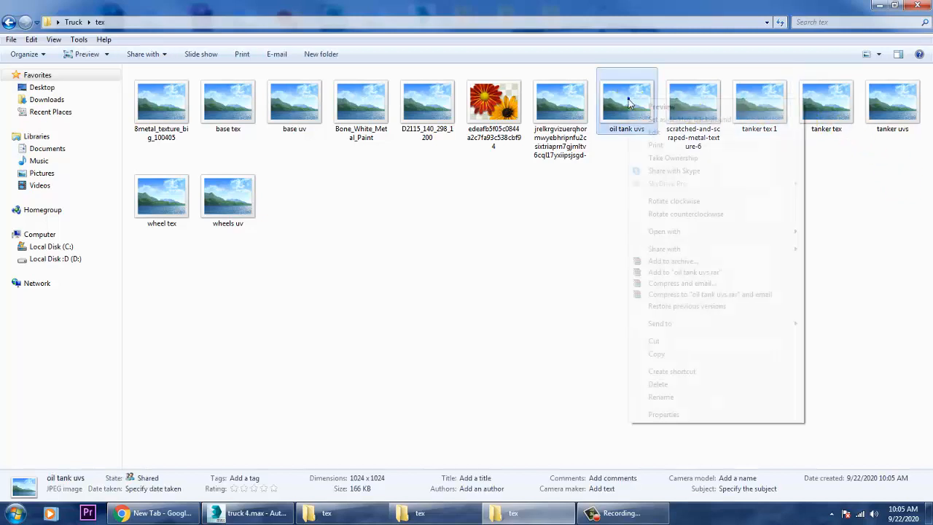
pyautogui.moveTo(702, 235)
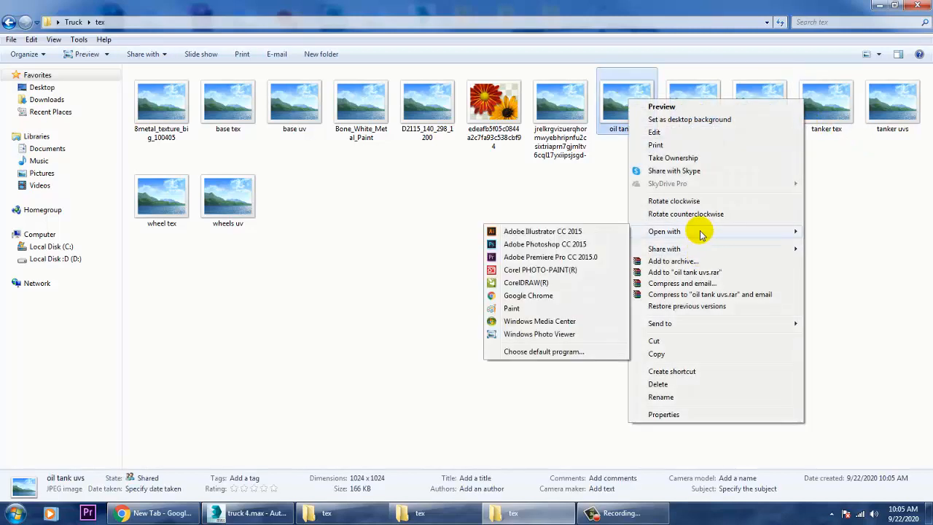
pyautogui.click(543, 245)
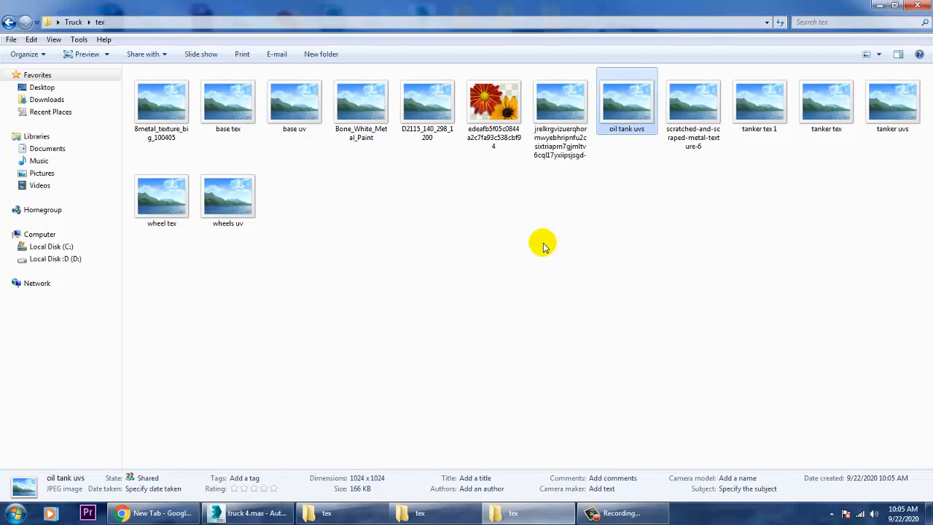
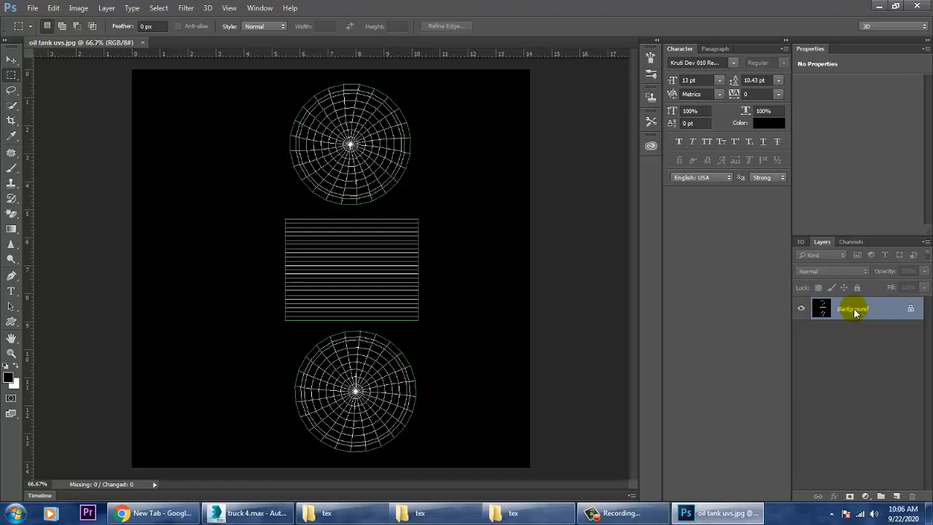
# Convert the locked Background into the regular layer "Layer 0" and add a new empty layer above it
pyautogui.doubleClick(855, 311)
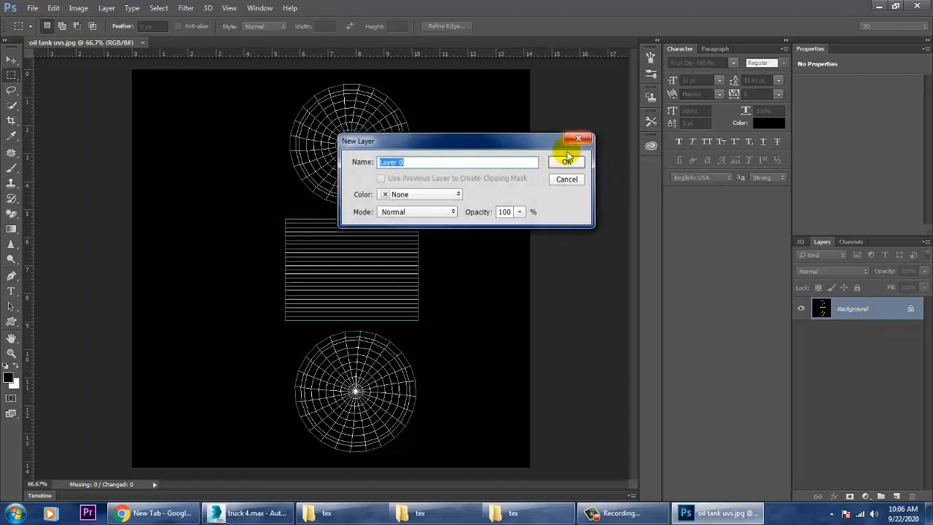
pyautogui.click(567, 162)
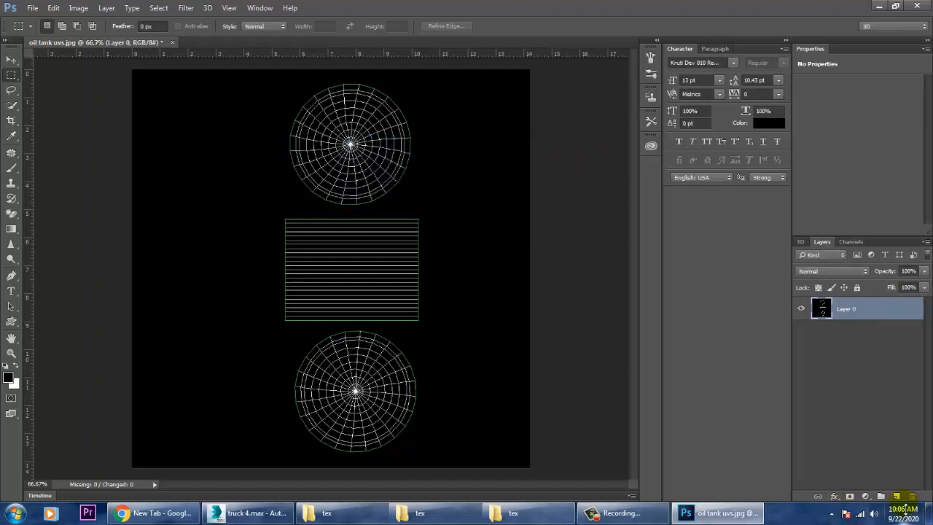
pyautogui.click(897, 496)
# Set the foreground colour to dark brown 692d06 and fill the new layer with it
pyautogui.click(8, 377)
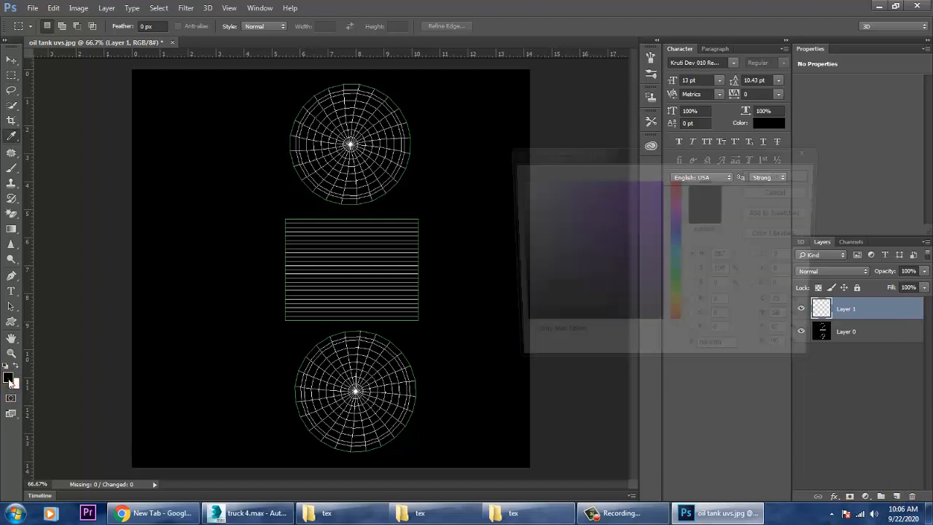
pyautogui.moveTo(677, 260); pyautogui.dragTo(684, 318)
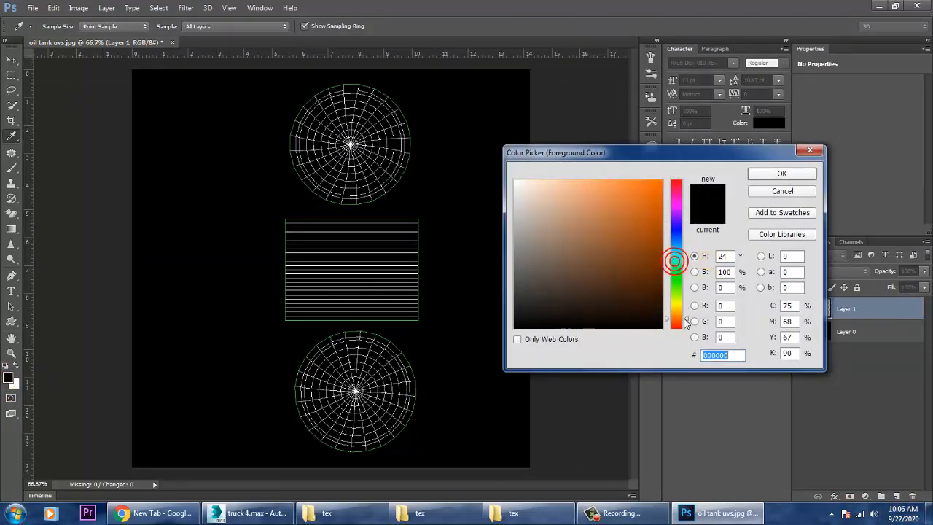
pyautogui.moveTo(651, 281); pyautogui.dragTo(654, 267)
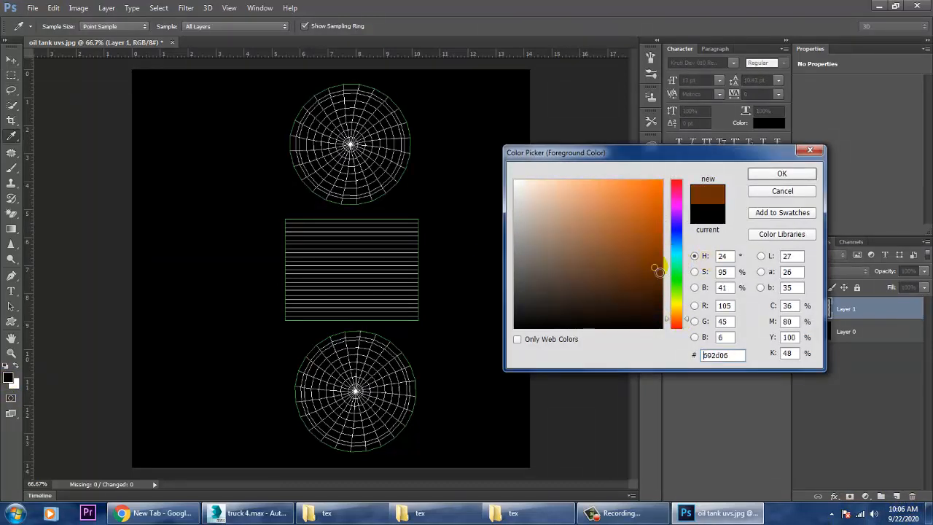
pyautogui.click(782, 174)
pyautogui.hotkey('alt', 'BackSpace')
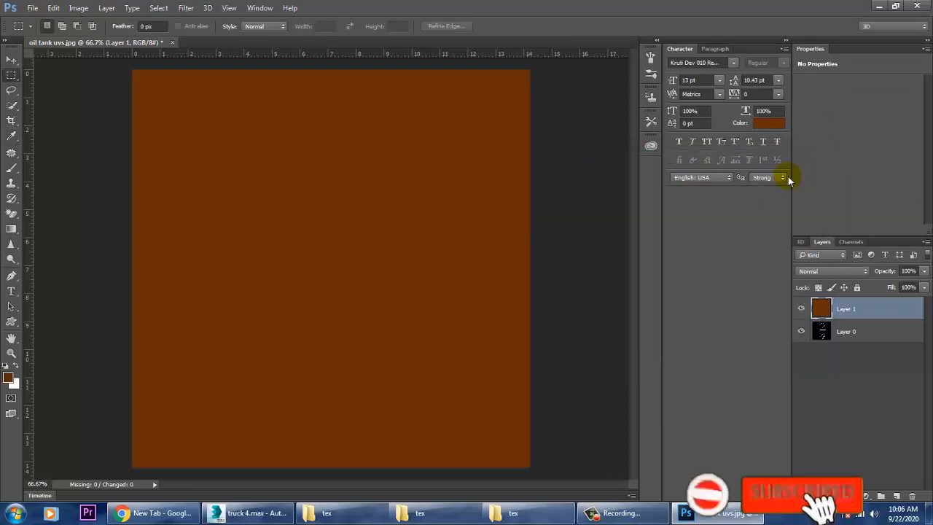
# Set the brown layer's blend mode to Screen and activate the Move tool
pyautogui.click(823, 271)
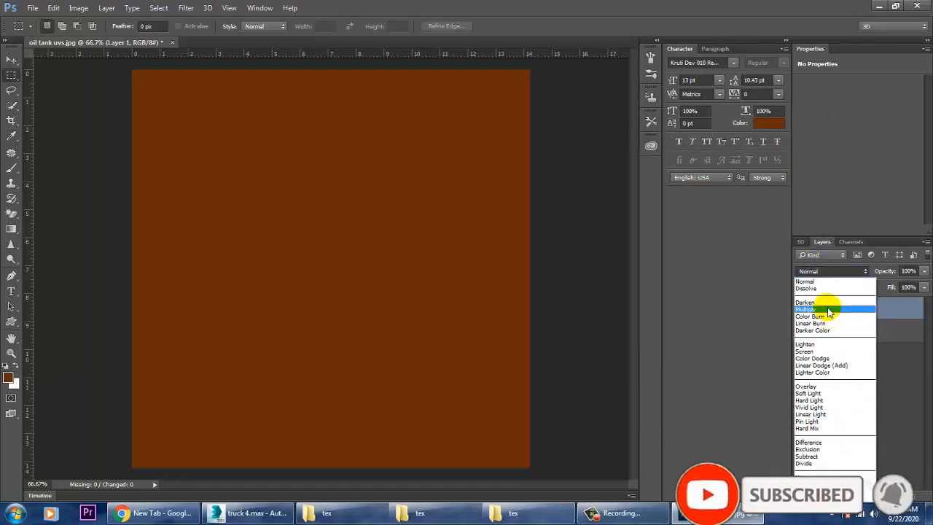
pyautogui.click(814, 353)
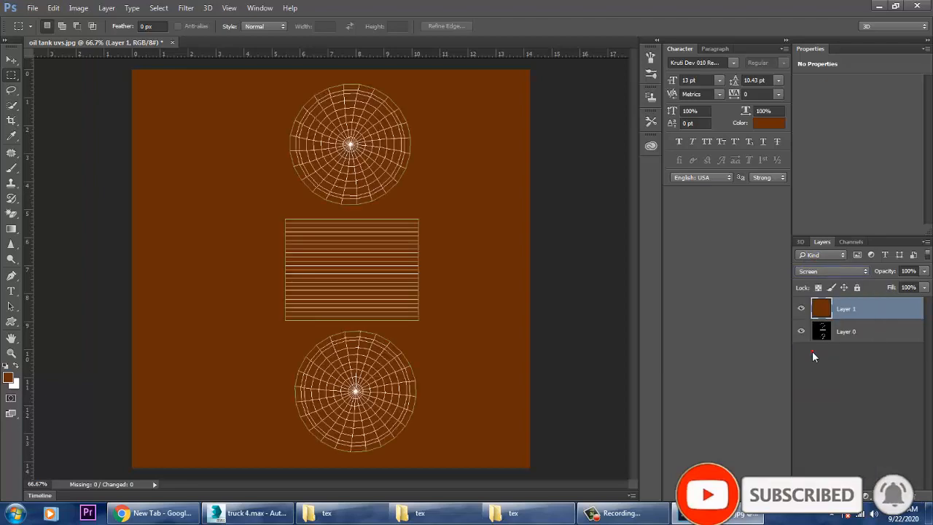
pyautogui.click(11, 59)
# Switch to 3ds Max and minimize the material editor, UV editor and UV render to view the tanker reference photo beside the model
pyautogui.click(248, 513)
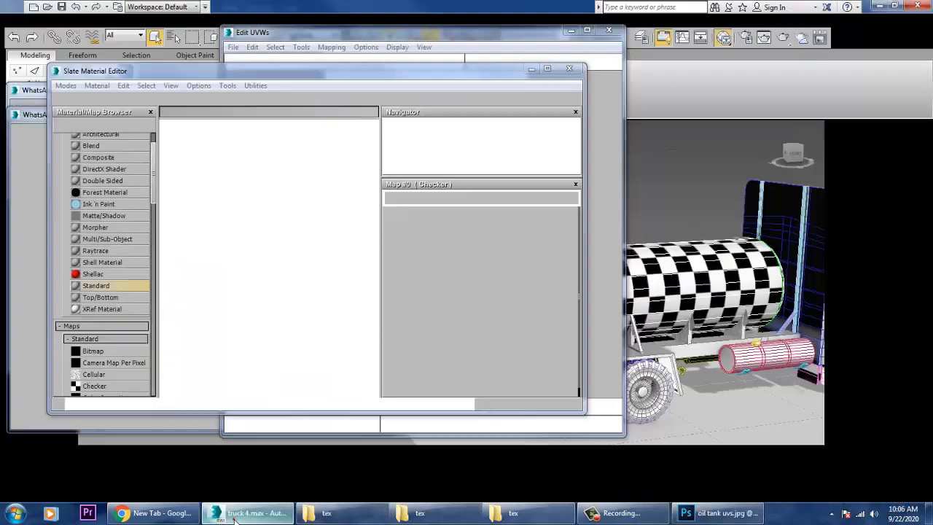
pyautogui.click(531, 70)
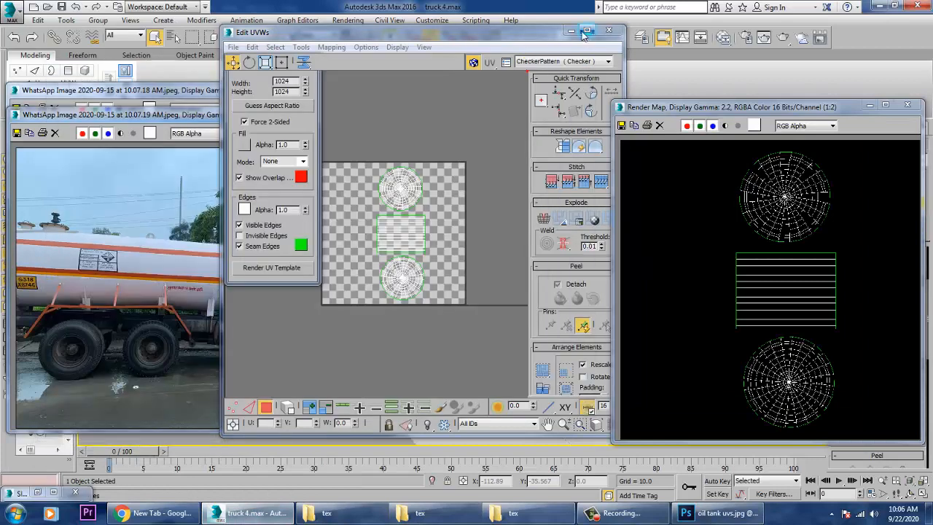
pyautogui.click(572, 32)
pyautogui.click(869, 105)
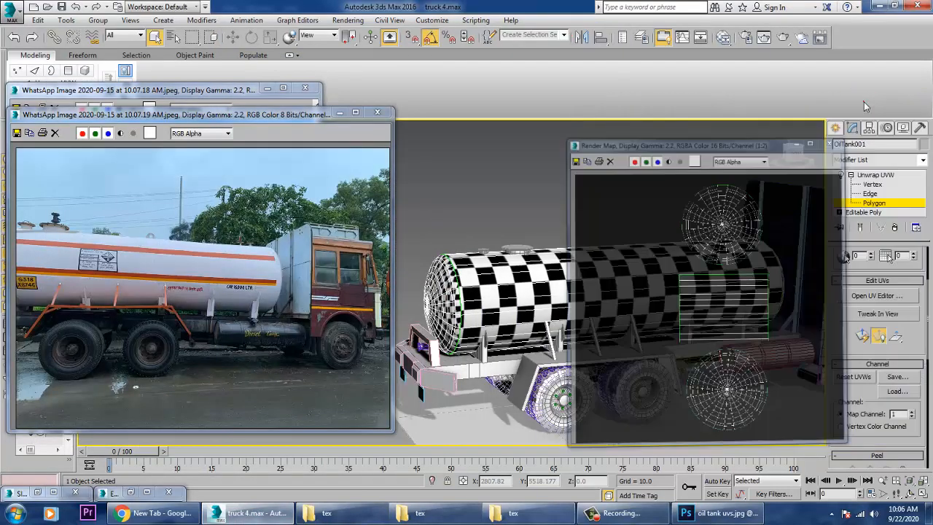
pyautogui.moveTo(164, 515)
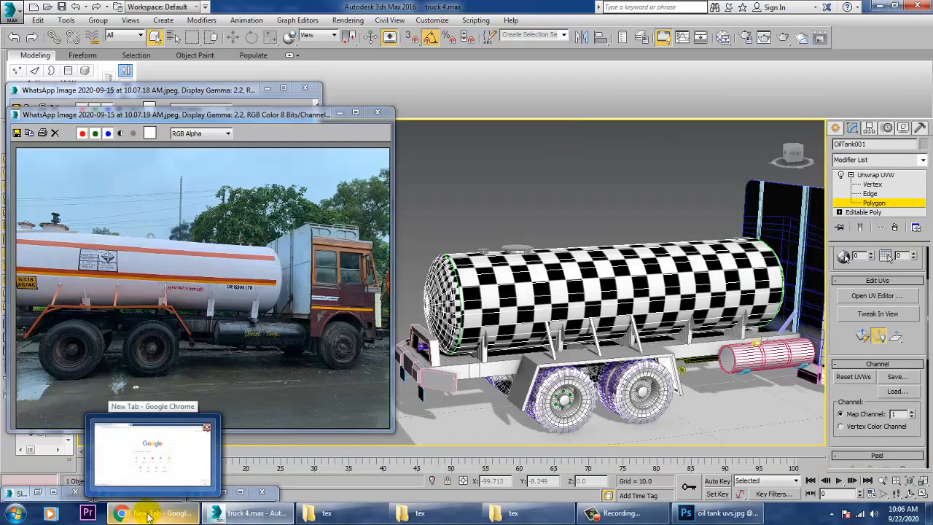
# Return to Photoshop and browse to the desktop's Truck folder in the dialog for opening a file
pyautogui.click(718, 513)
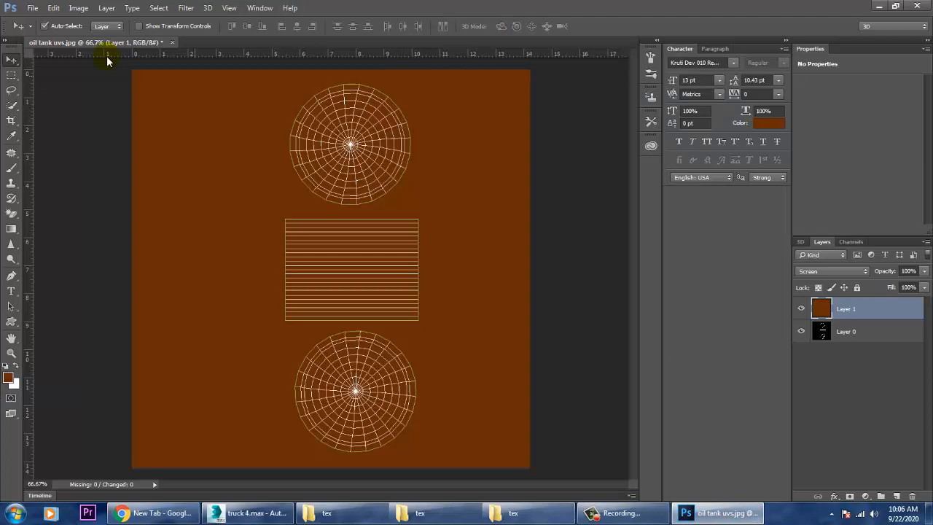
pyautogui.click(33, 8)
pyautogui.click(57, 32)
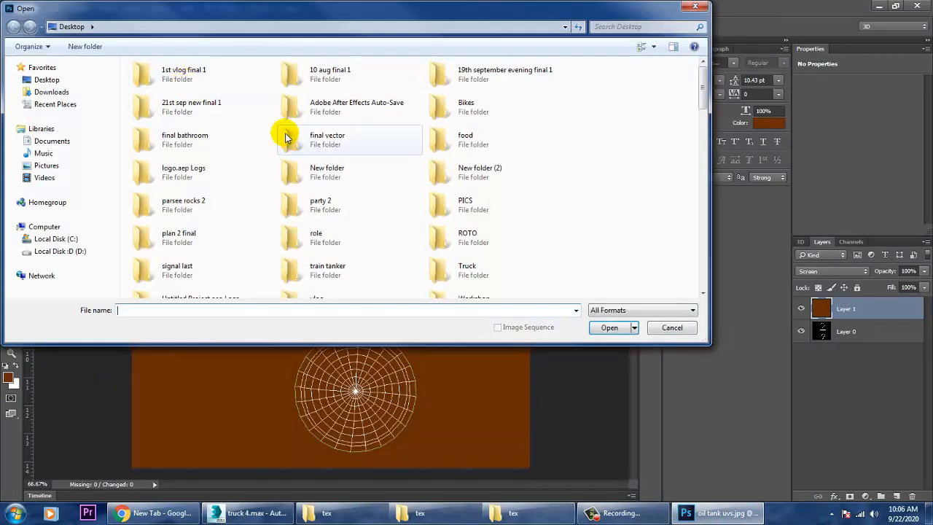
pyautogui.click(367, 137)
pyautogui.press('t')
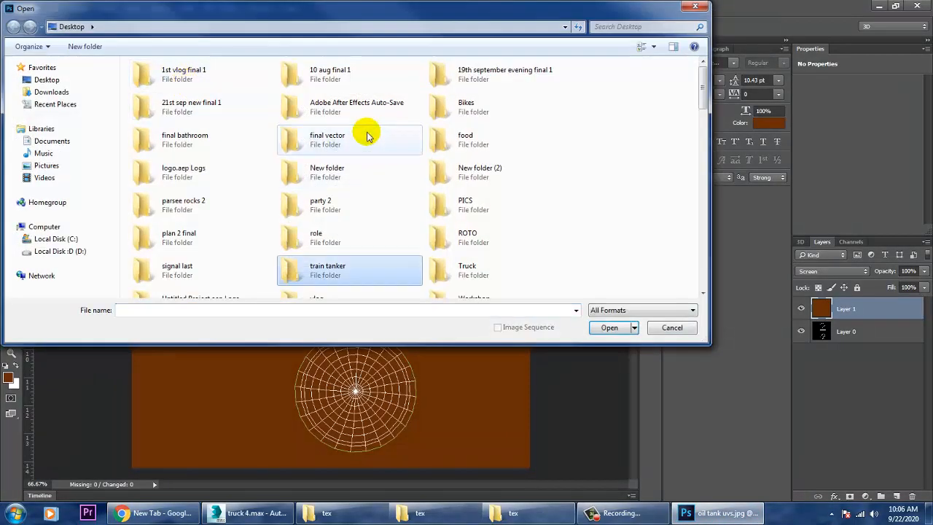
pyautogui.click(469, 269)
pyautogui.doubleClick(470, 271)
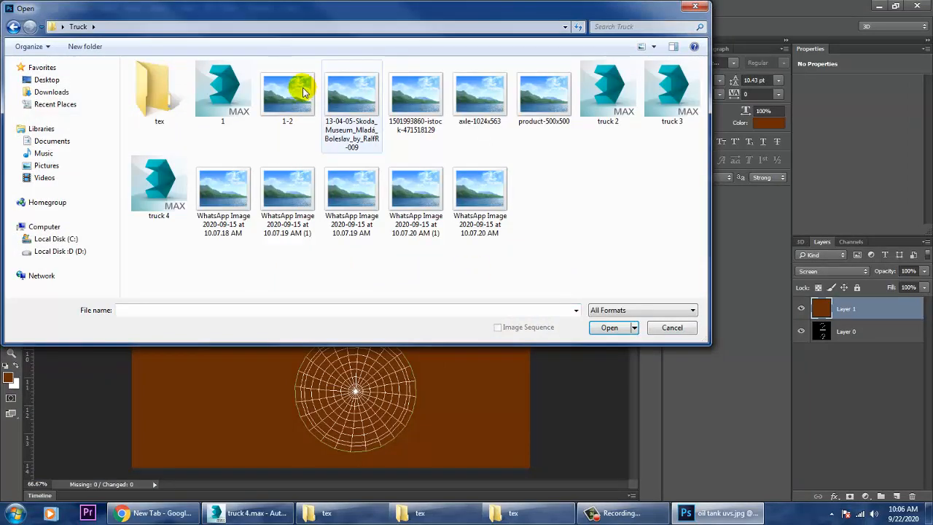
pyautogui.click(302, 85)
pyautogui.click(337, 94)
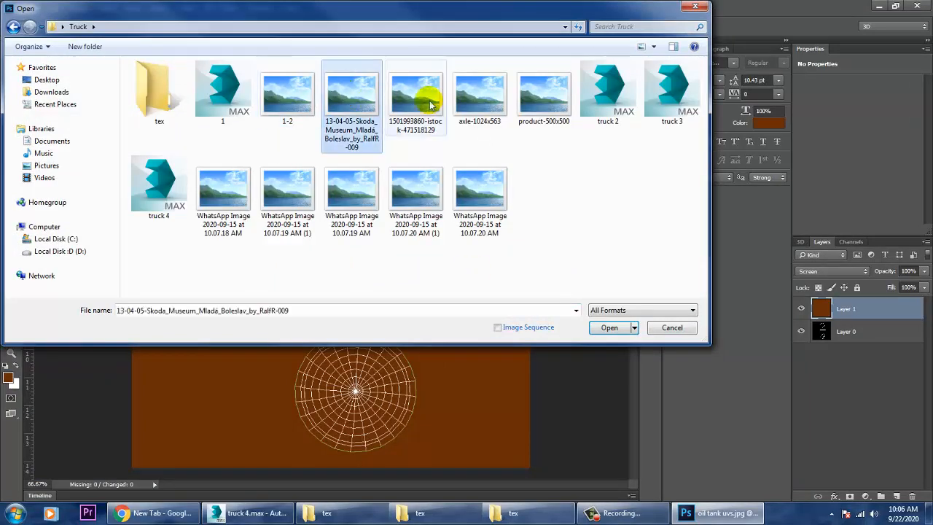
pyautogui.click(430, 103)
pyautogui.rightClick(419, 87)
pyautogui.click(466, 63)
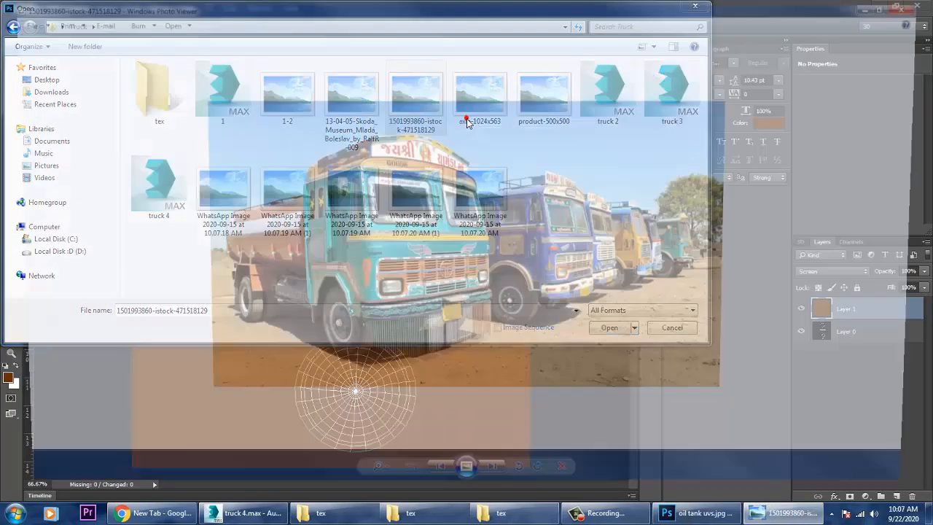
# Look through the folder's other images up to the side photo of the white tanker, and close the viewer
pyautogui.press('Right')
pyautogui.press('Left')
pyautogui.press('Left')
pyautogui.press('Left')
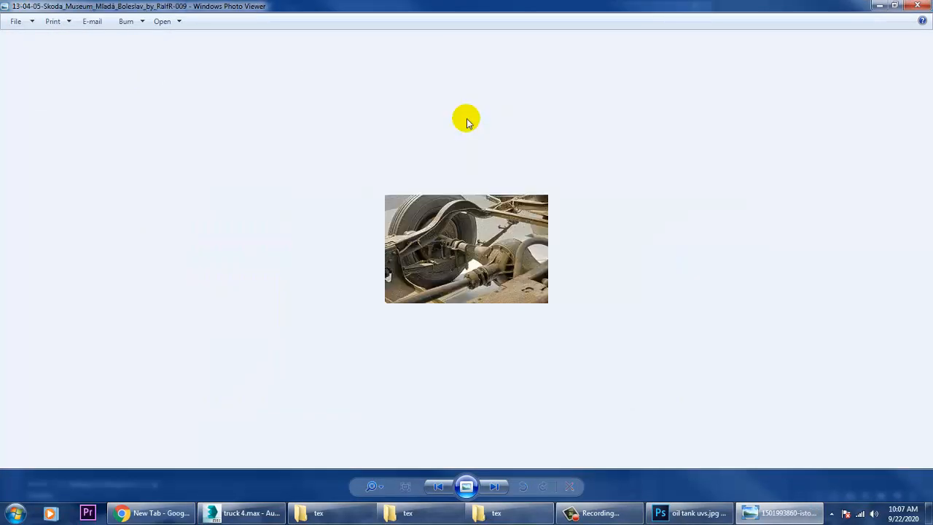
pyautogui.press('Right')
pyautogui.press('Left')
pyautogui.press('Left')
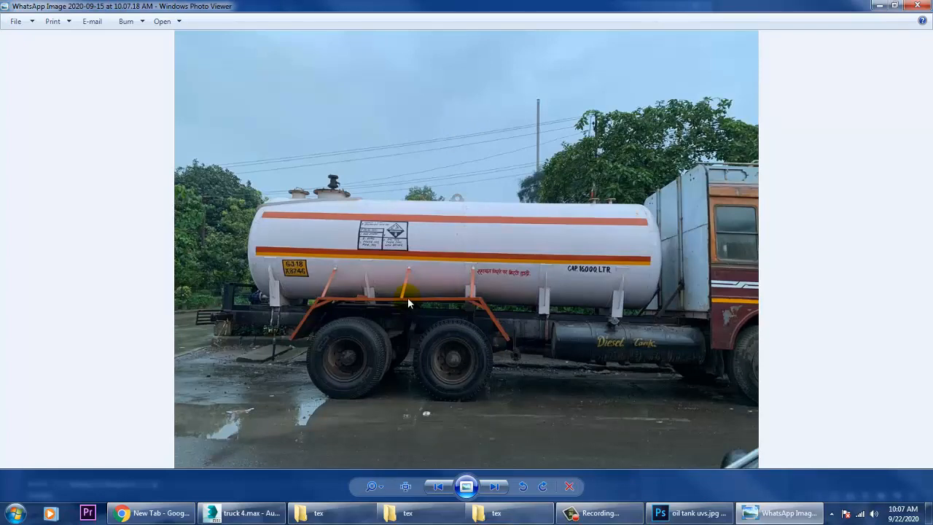
pyautogui.click(924, 5)
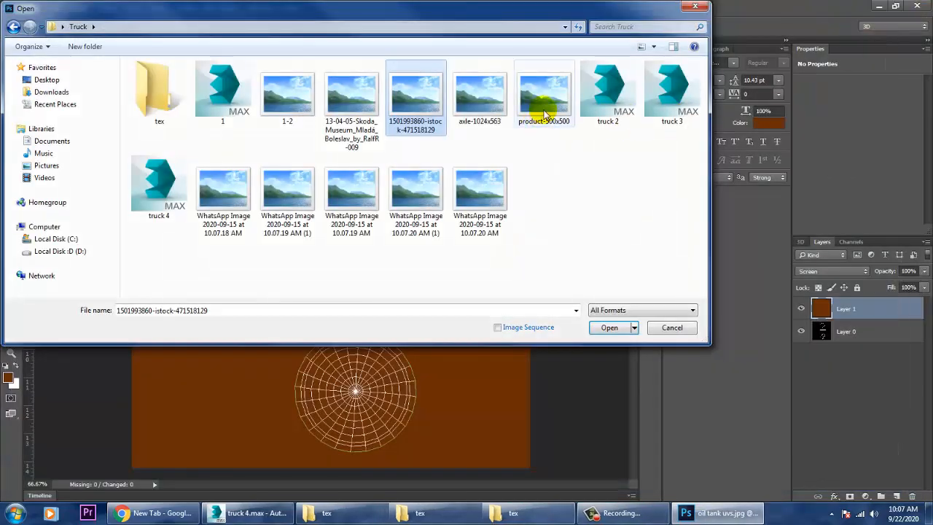
# Preview the photo WhatsApp Image 2020-09-15 at 10.07.18 AM from the Truck folder and open it for editing
pyautogui.click(230, 204)
pyautogui.rightClick(230, 204)
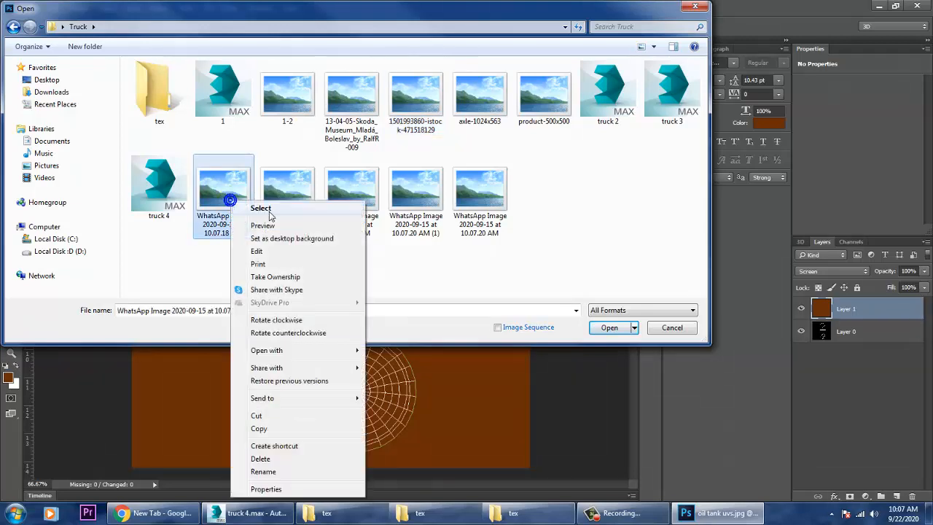
pyautogui.click(262, 225)
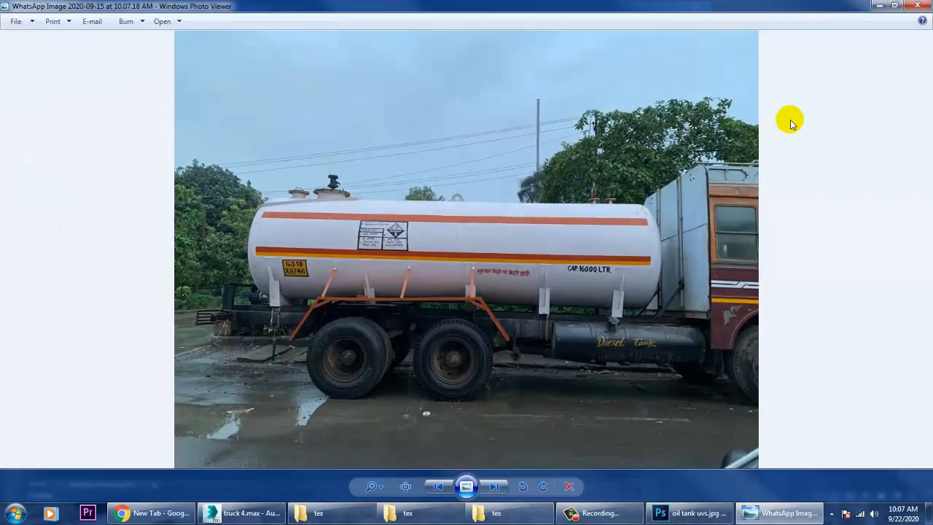
pyautogui.click(917, 6)
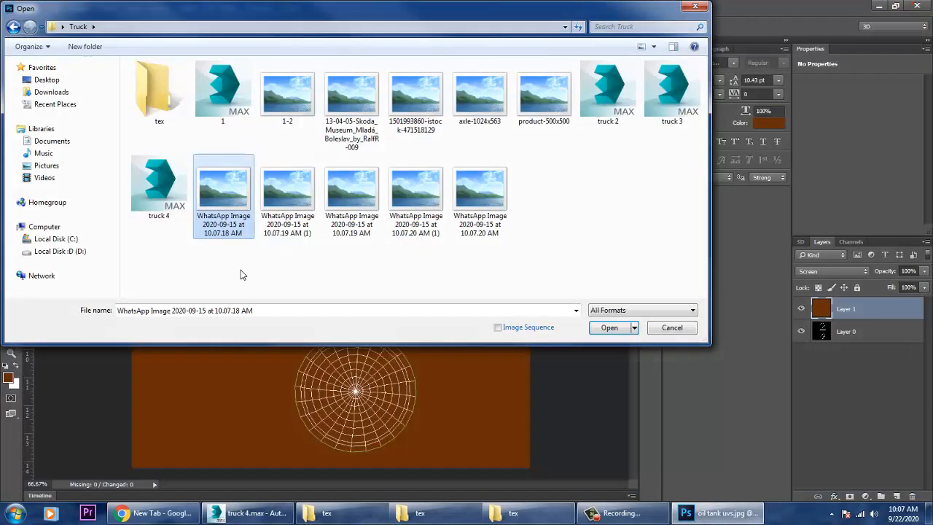
pyautogui.doubleClick(224, 211)
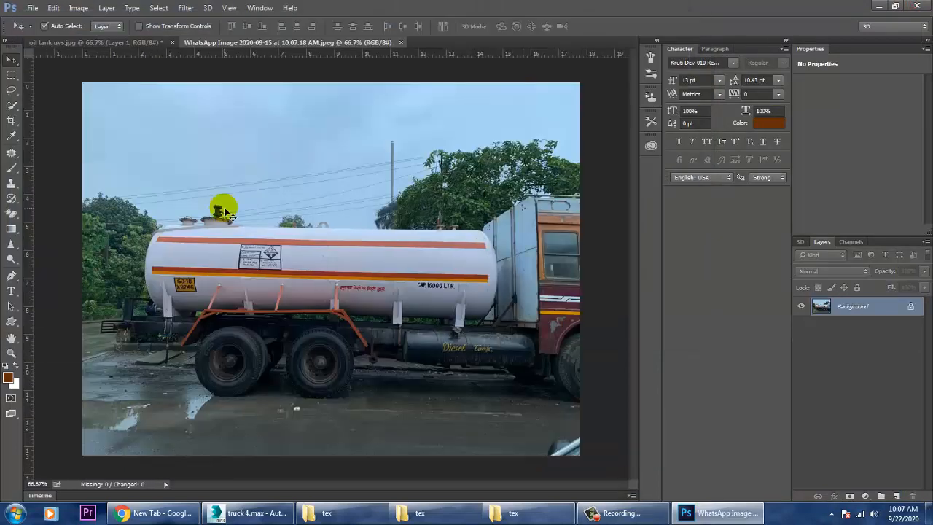
pyautogui.hotkey('ctrl', '+')
pyautogui.hotkey('ctrl', '+')
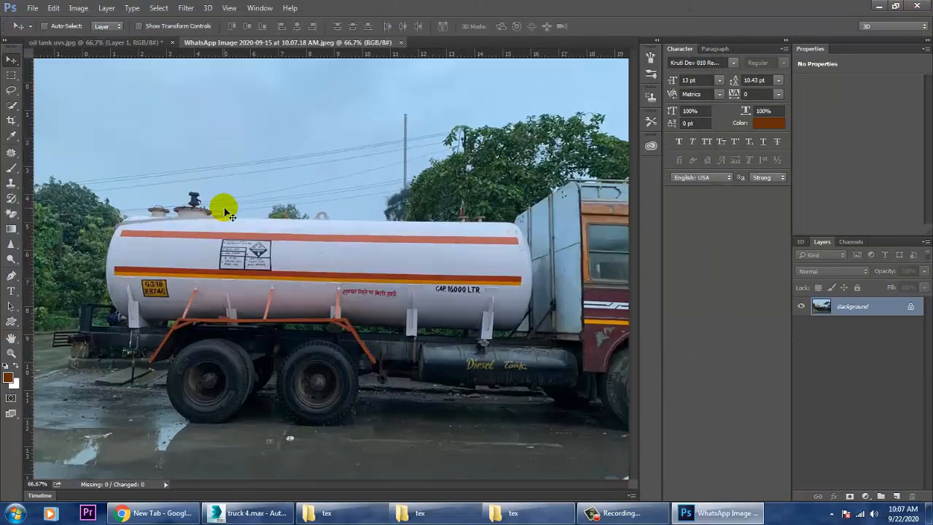
pyautogui.hotkey('ctrl', '-')
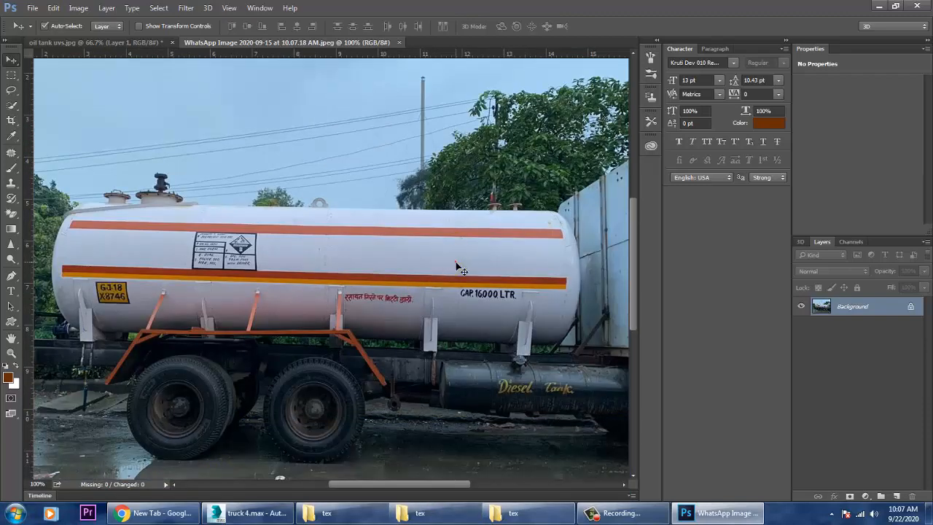
# Switch to 3ds Max to compare the tanker reference photo with the model, and return to Photoshop
pyautogui.click(756, 514)
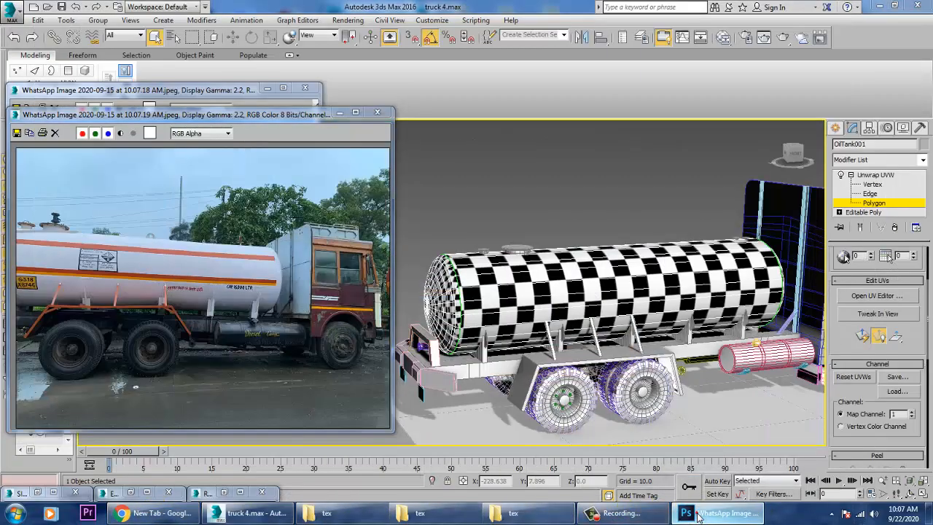
pyautogui.click(722, 513)
# Browse to the Truck folder's tex subfolder in the dialog for opening a file and preview 8metal_texture_big_100405
pyautogui.click(32, 8)
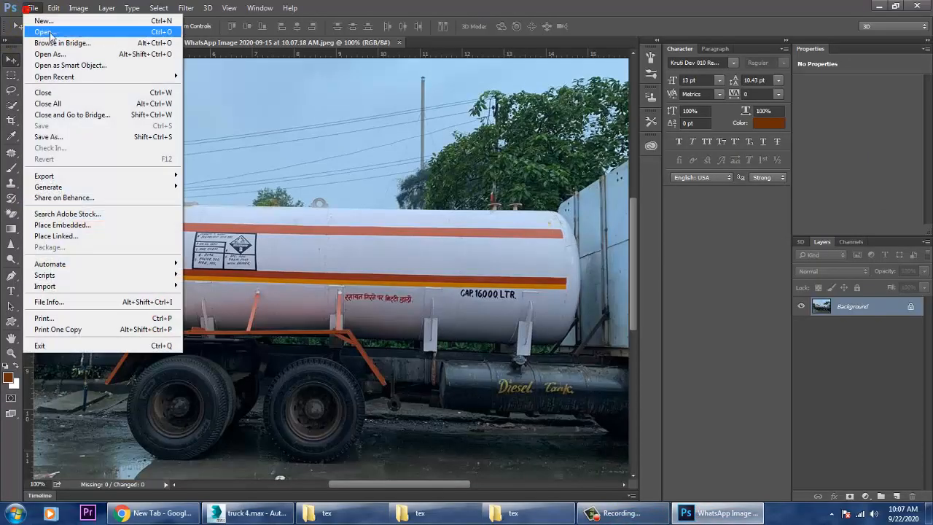
pyautogui.click(37, 32)
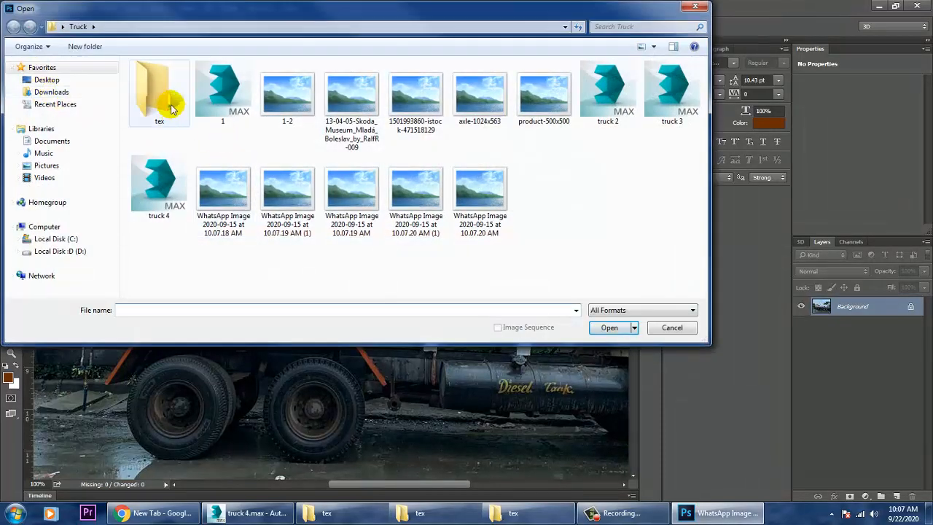
pyautogui.doubleClick(172, 107)
pyautogui.click(148, 98)
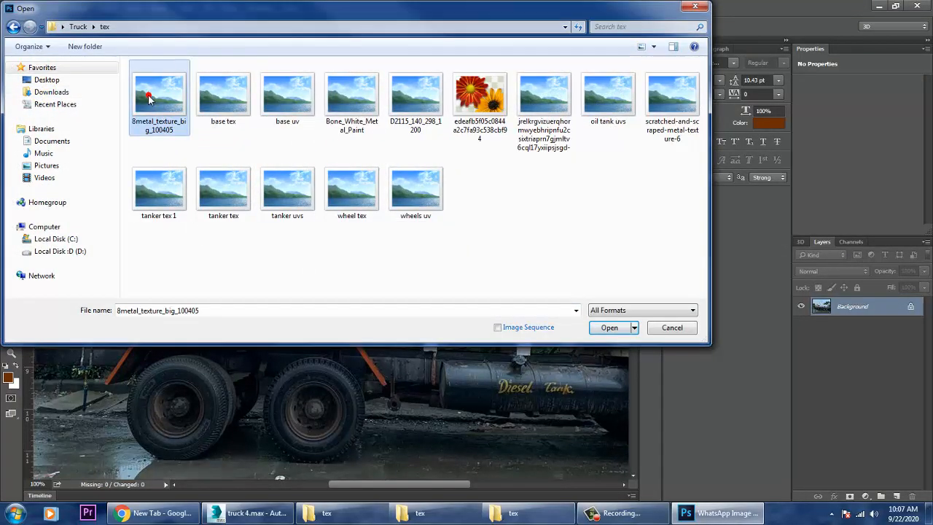
pyautogui.rightClick(148, 99)
pyautogui.click(193, 120)
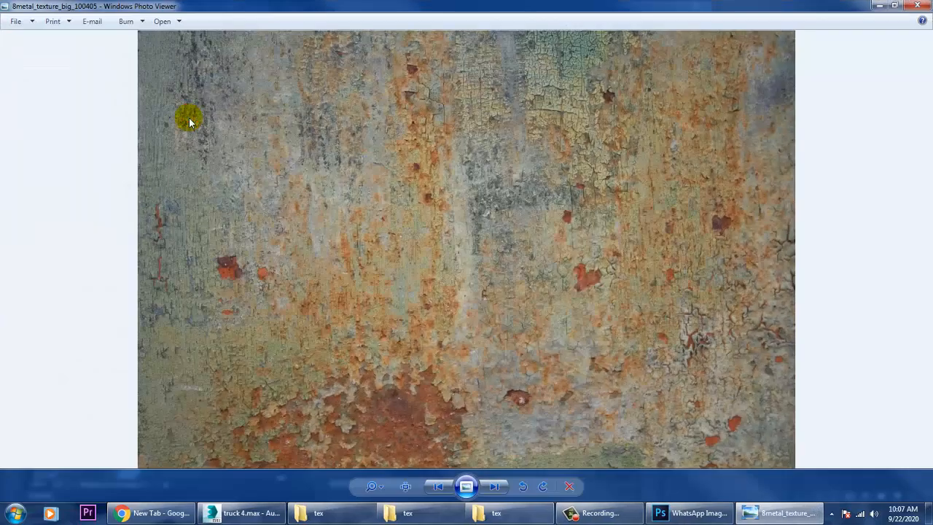
# Look through the tex folder's images up to Bone_White_Metal_Paint, and close the viewer and the file dialog without opening anything
pyautogui.press('Right')
pyautogui.press('Right')
pyautogui.press('Right')
pyautogui.press('Right')
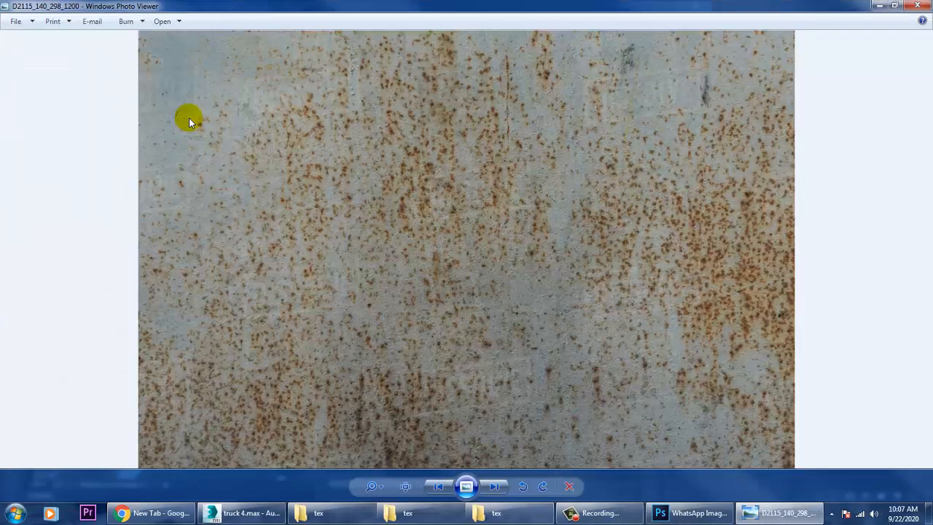
pyautogui.press('Right')
pyautogui.press('Right')
pyautogui.press('Right')
pyautogui.press('Right')
pyautogui.press('Right')
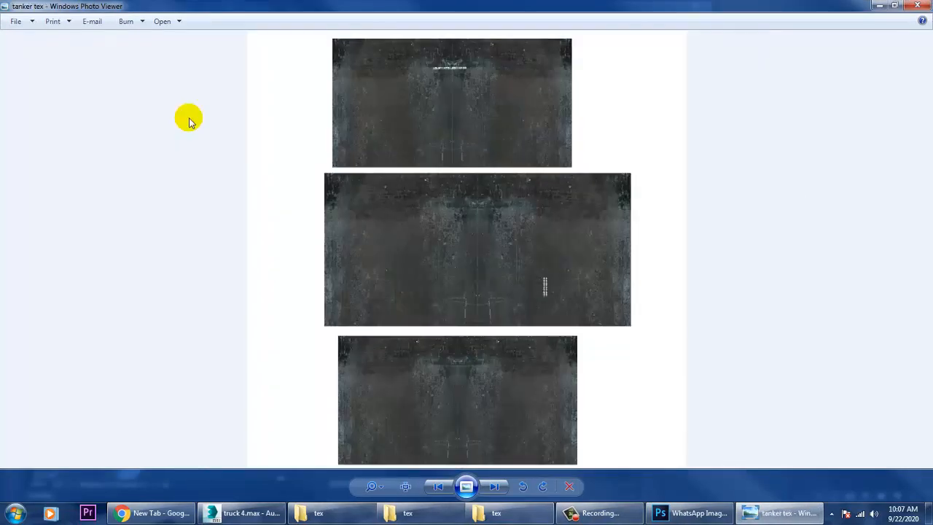
pyautogui.press('Right')
pyautogui.press('Right')
pyautogui.press('Right')
pyautogui.press('Right')
pyautogui.press('Right')
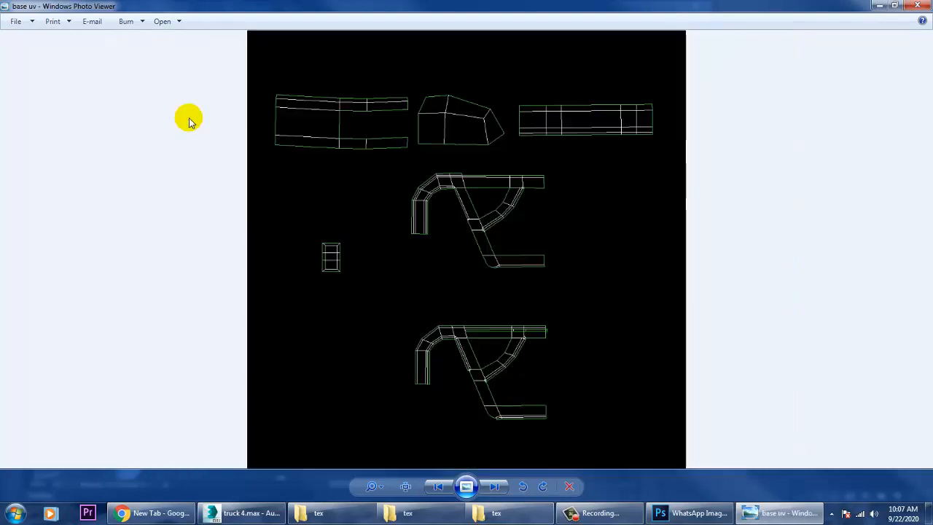
pyautogui.press('Right')
pyautogui.press('Right')
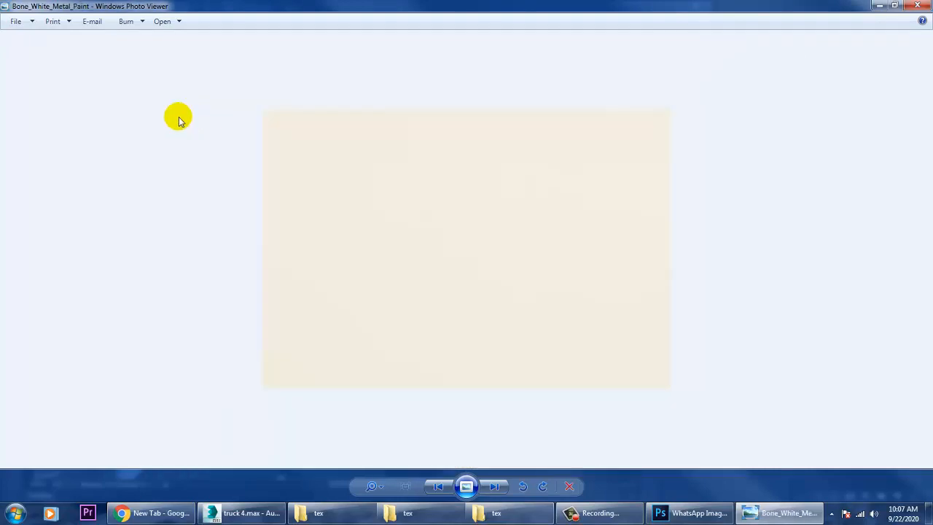
pyautogui.click(916, 6)
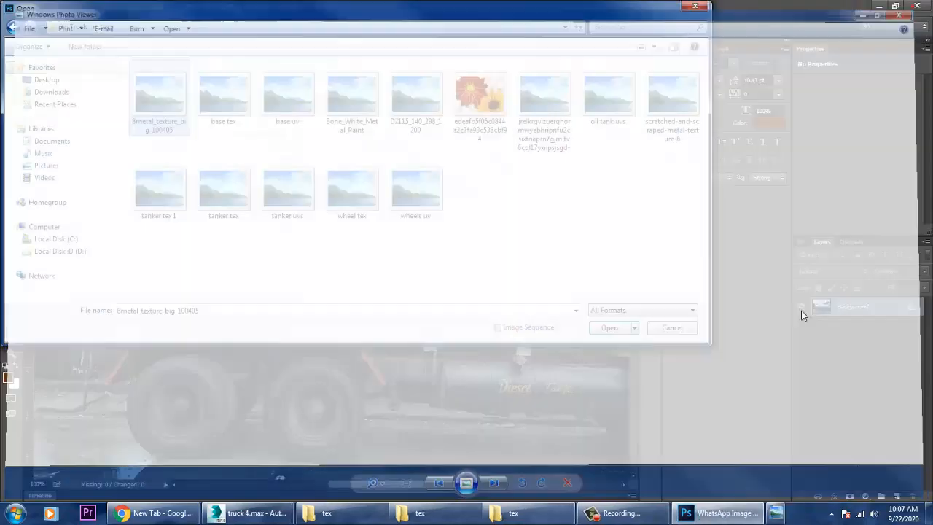
pyautogui.moveTo(443, 10); pyautogui.dragTo(453, 294)
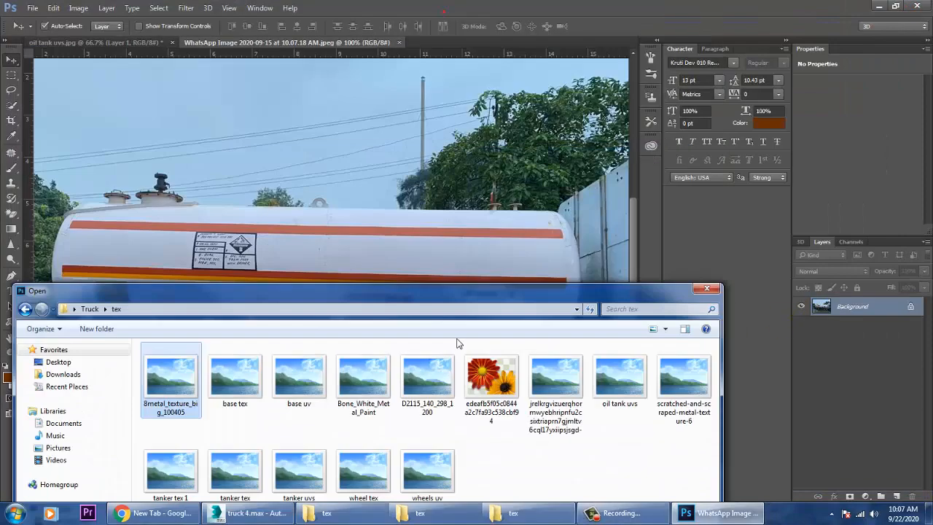
pyautogui.moveTo(457, 343); pyautogui.dragTo(496, 96)
pyautogui.click(722, 410)
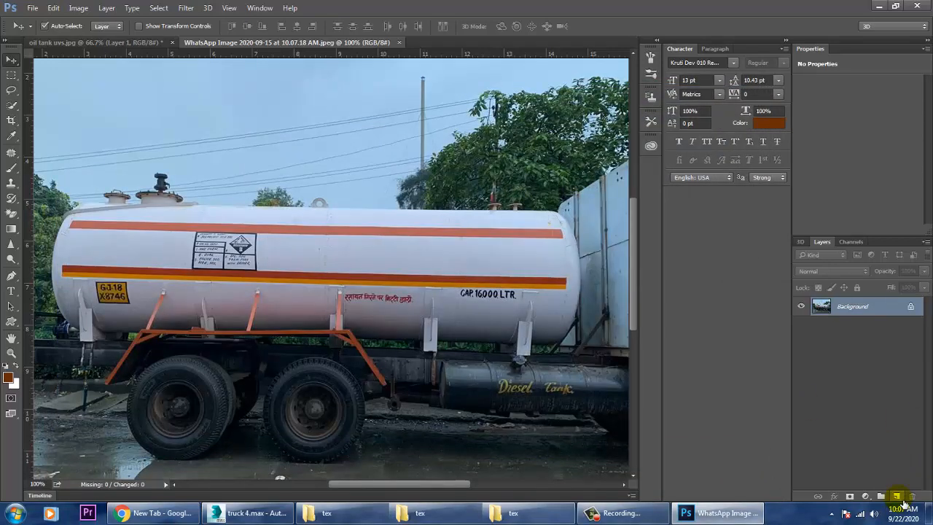
# Add a new layer in the oil tank uvs document and select a rectangle slightly larger than the middle striped UV island
pyautogui.click(132, 43)
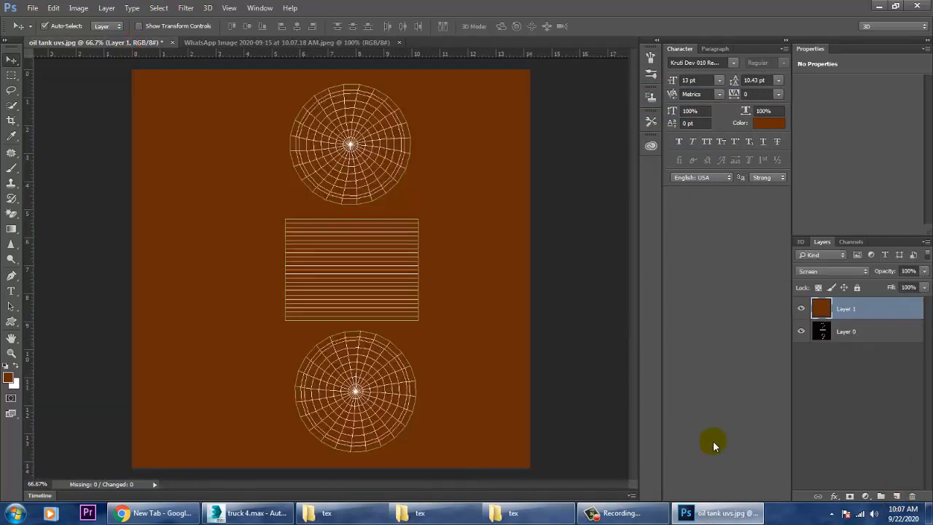
pyautogui.click(897, 496)
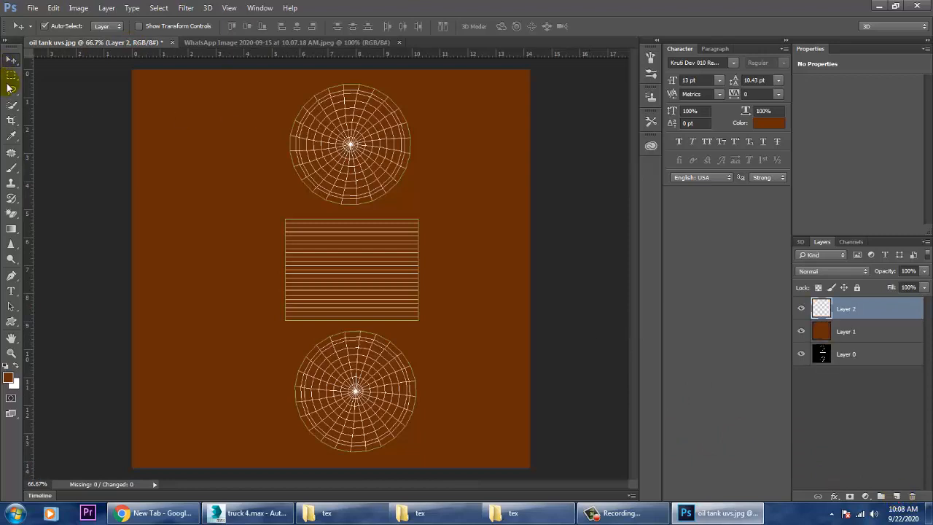
pyautogui.press('m')
pyautogui.moveTo(259, 216); pyautogui.dragTo(452, 334)
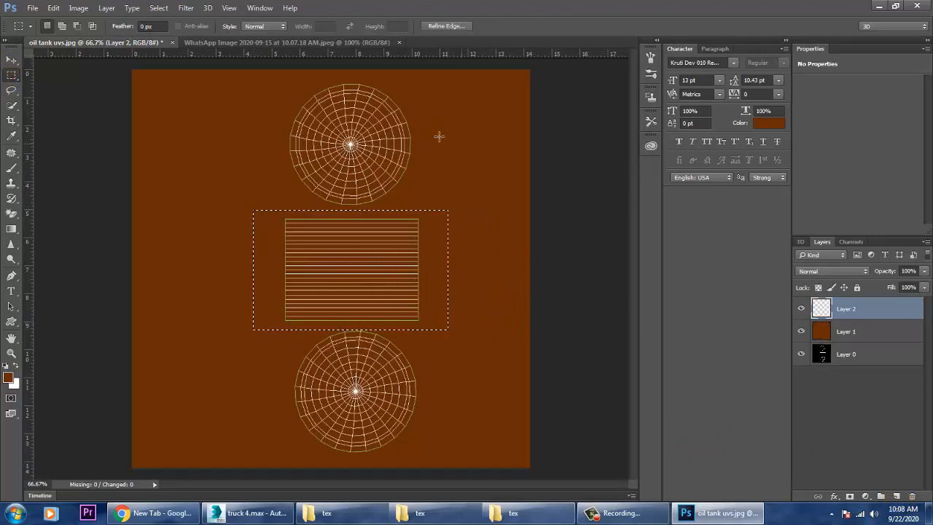
# Float the tanker photo in its own window and sample the tank's whitish body paint as the foreground colour
pyautogui.moveTo(251, 42); pyautogui.dragTo(497, 191)
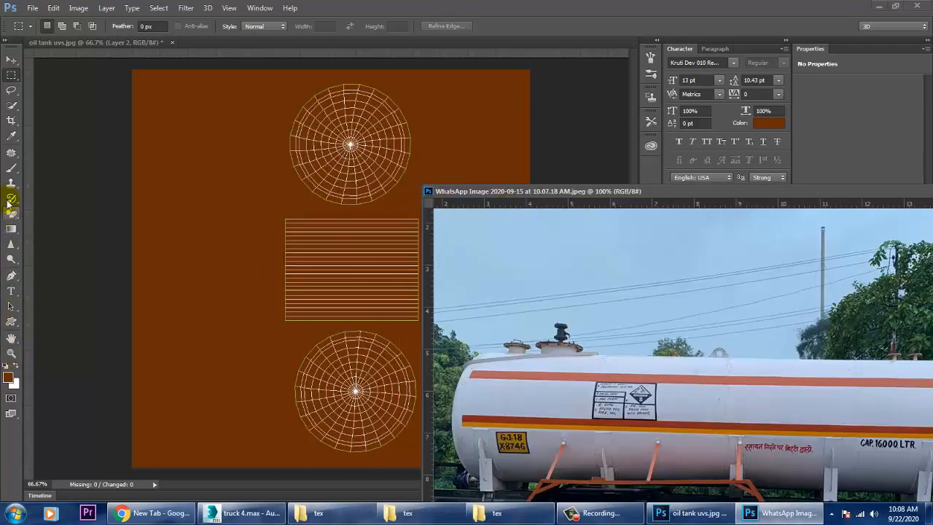
pyautogui.click(12, 138)
pyautogui.click(787, 405)
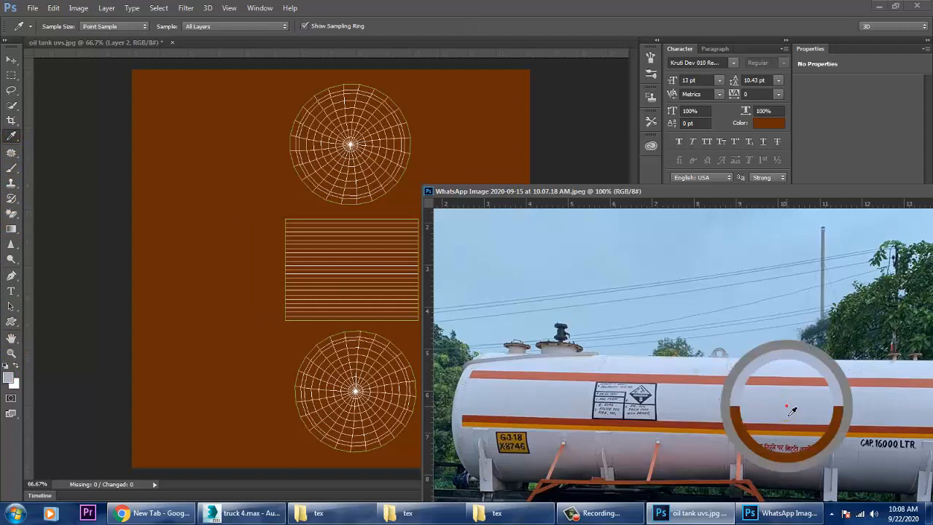
pyautogui.click(493, 395)
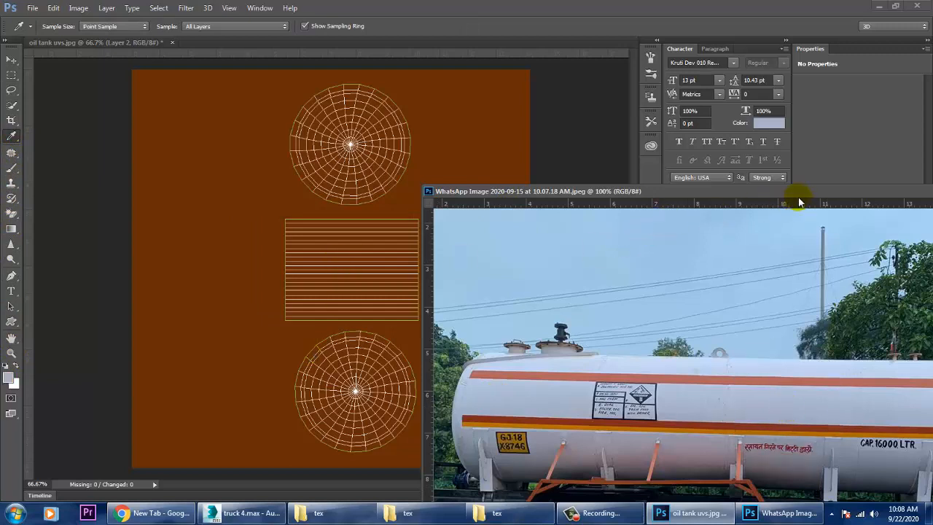
# Minimize the floating photo and fill the selected rectangle on the oil tank UV document's new layer with the sampled paint colour
pyautogui.click(14, 64)
pyautogui.click(87, 208)
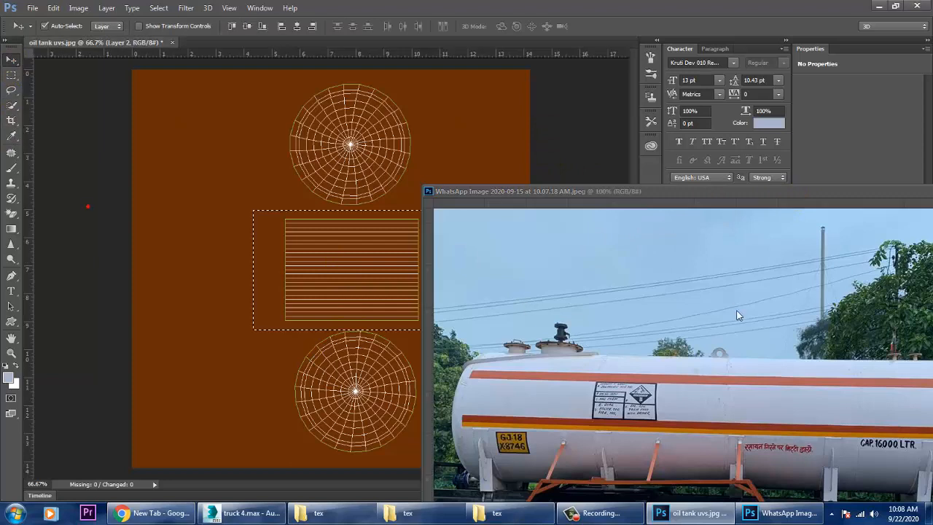
pyautogui.doubleClick(795, 189)
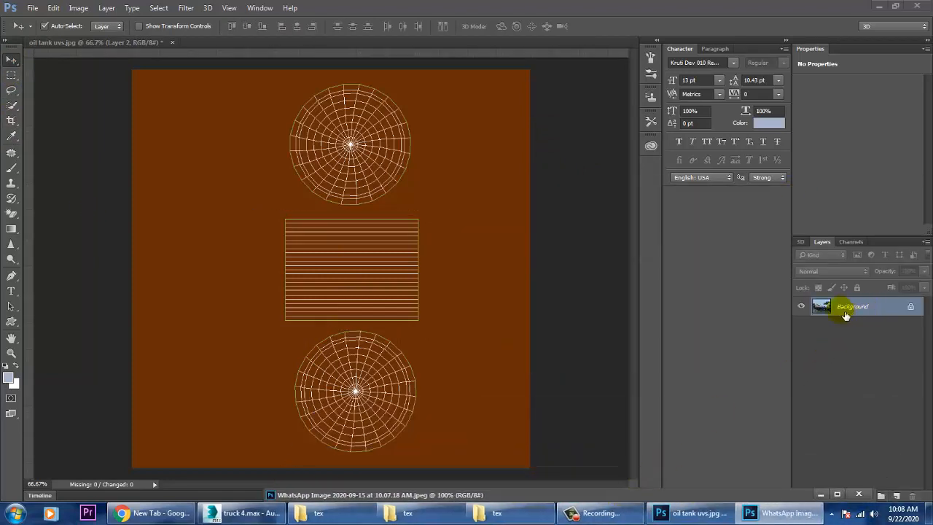
pyautogui.click(538, 316)
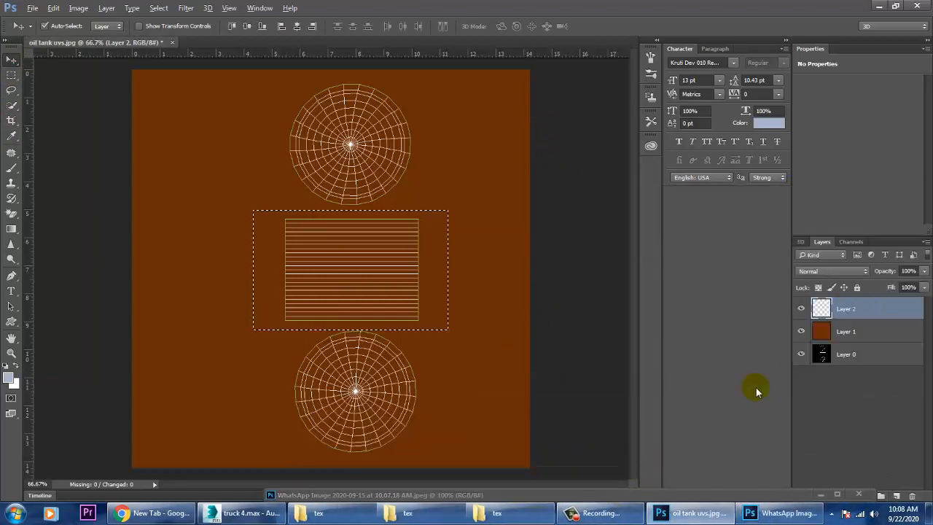
pyautogui.hotkey('alt', 'BackSpace')
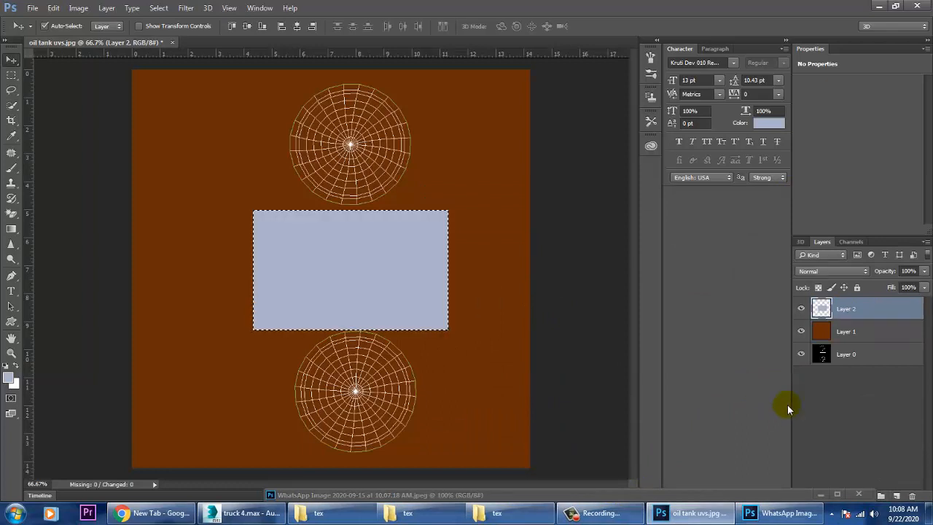
pyautogui.click(923, 271)
pyautogui.moveTo(923, 284)
pyautogui.mouseDown()
pyautogui.moveTo(884, 285)
pyautogui.moveTo(924, 286)
pyautogui.mouseUp()
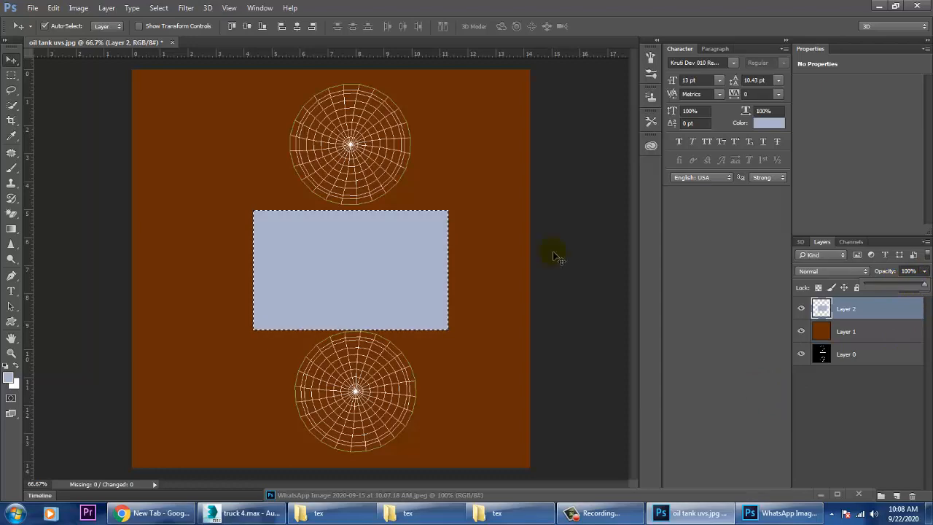
# Dismiss the browser notification and preview 8metal_texture_big_100405 from the tex folder in the dialog for opening a file
pyautogui.click(33, 9)
pyautogui.click(33, 31)
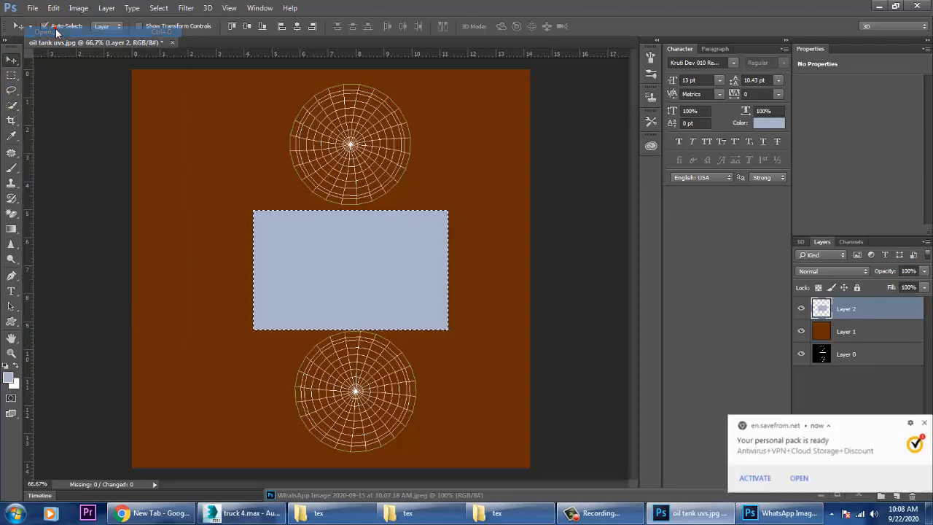
pyautogui.click(918, 425)
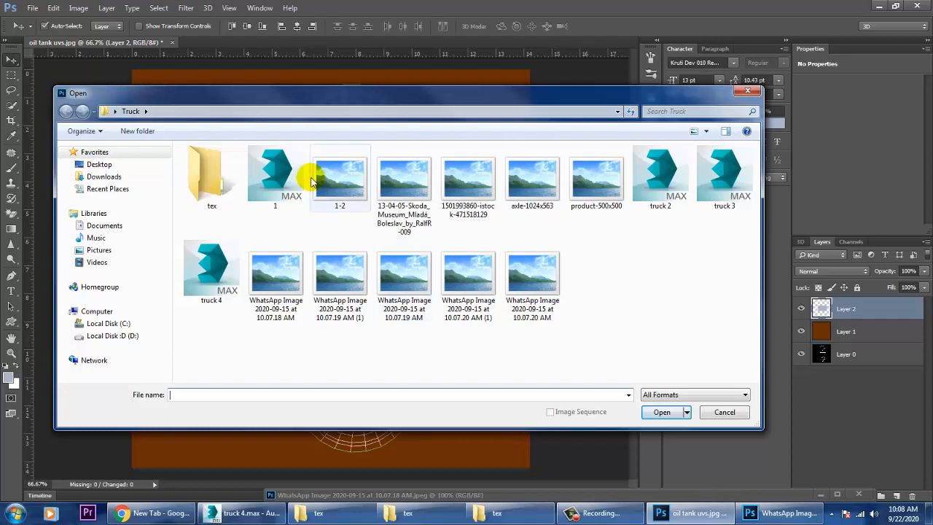
pyautogui.doubleClick(214, 191)
pyautogui.rightClick(205, 183)
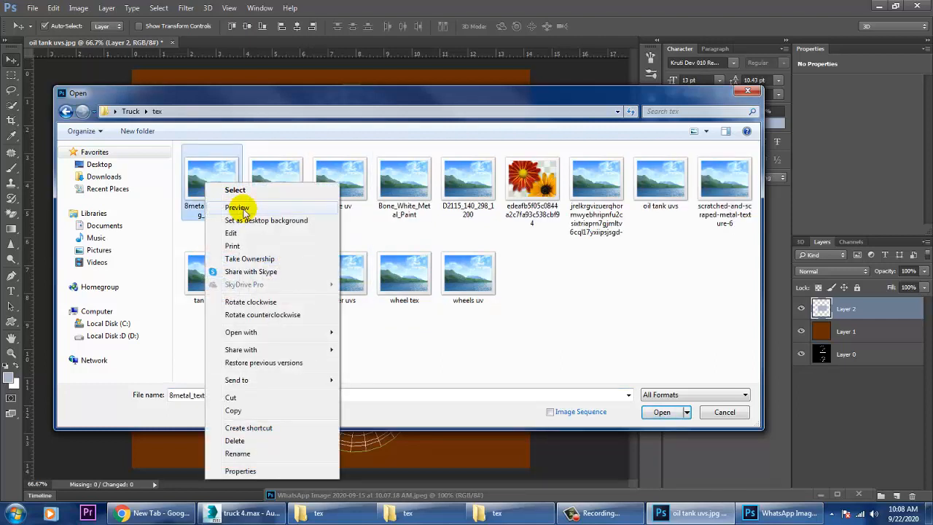
pyautogui.click(244, 210)
# Browse the image previews from 8metal_texture_big_100405 to the rusty metal texture D2115_140_298_1200, and close the viewer
pyautogui.press('Right')
pyautogui.press('Right')
pyautogui.press('Right')
pyautogui.press('Right')
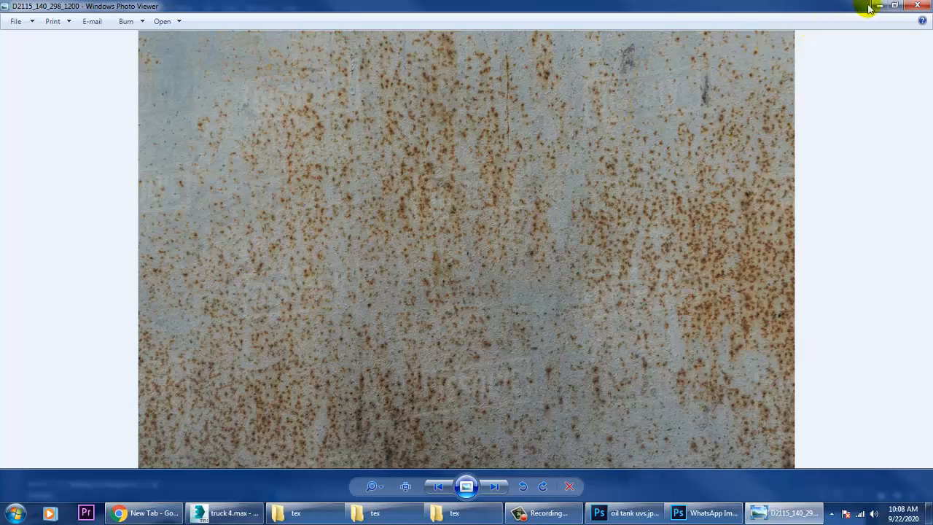
pyautogui.click(917, 5)
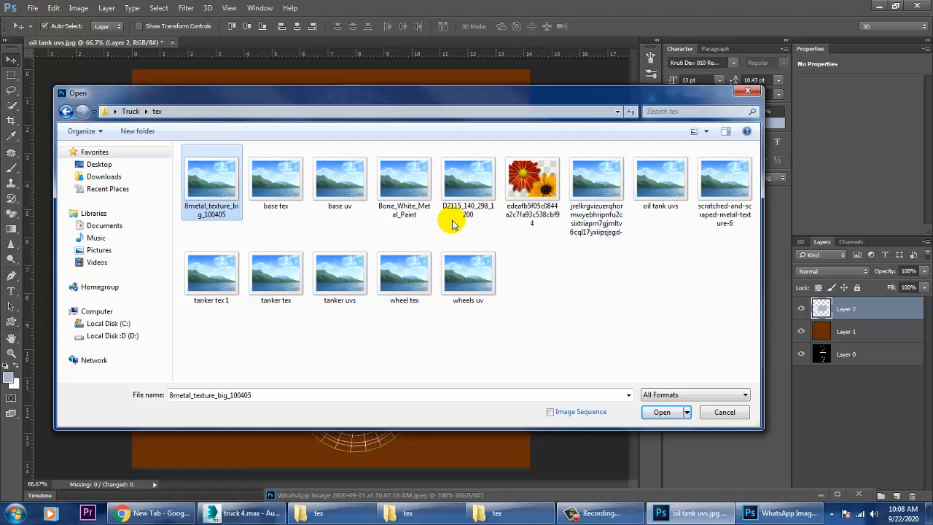
pyautogui.click(362, 287)
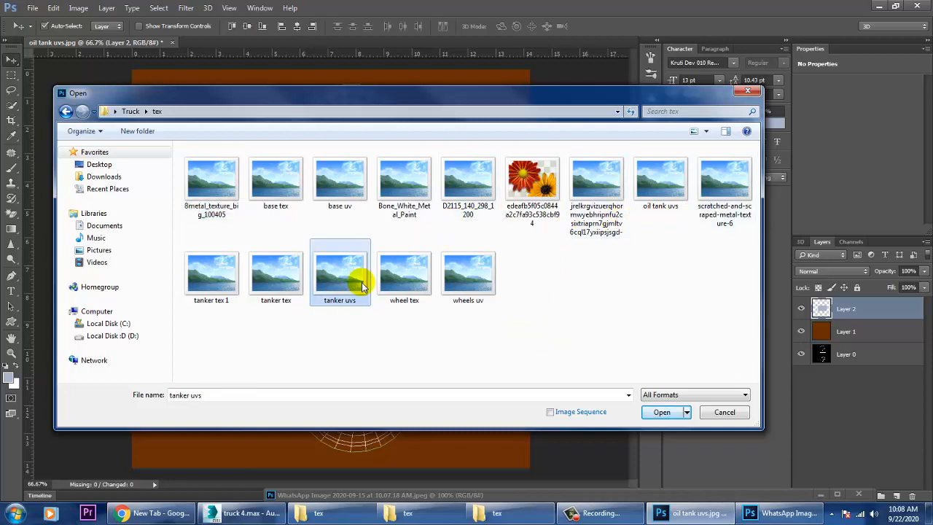
pyautogui.click(65, 111)
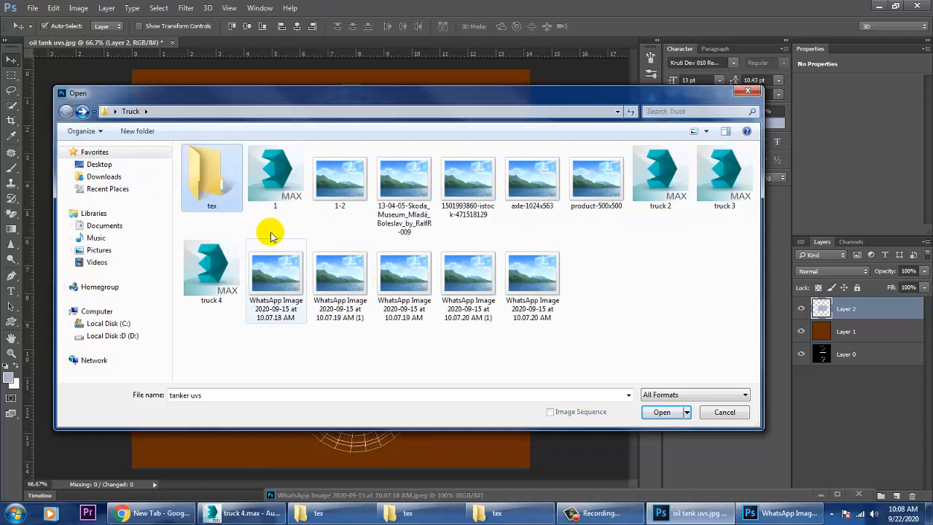
pyautogui.doubleClick(211, 186)
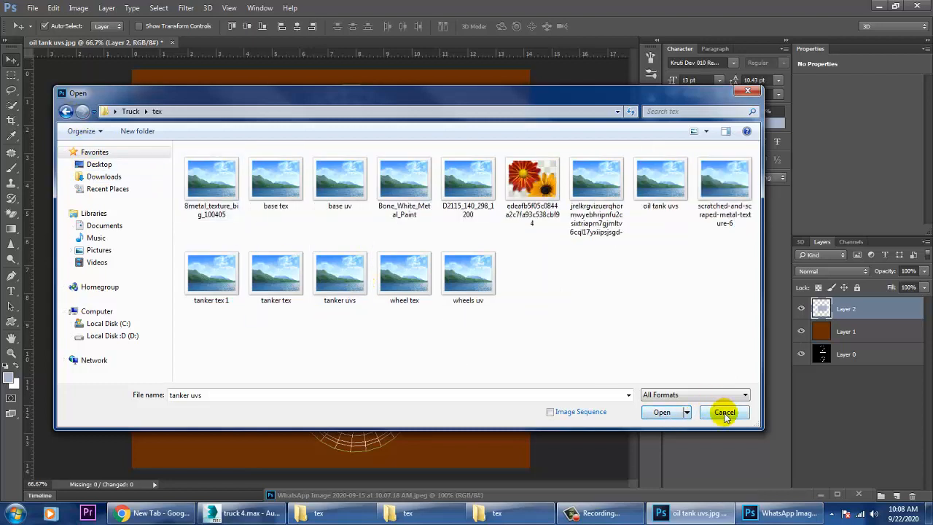
pyautogui.click(353, 191)
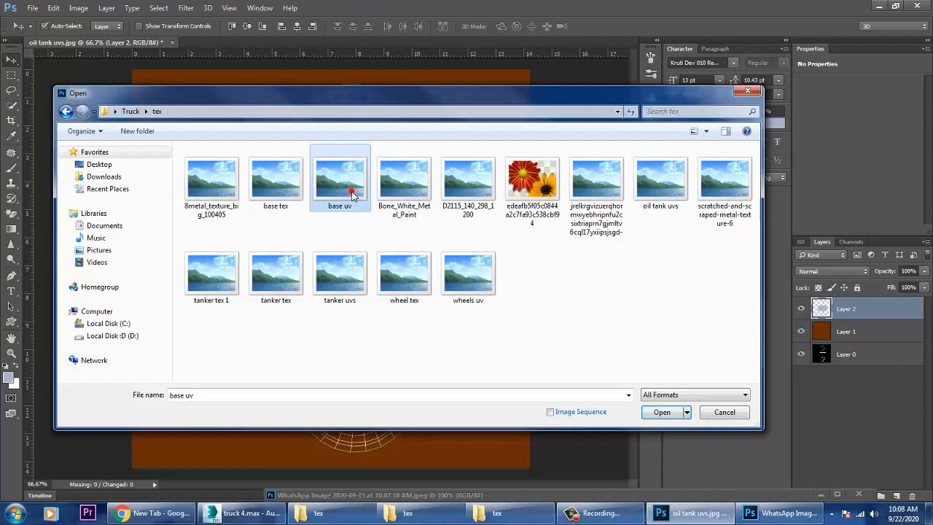
pyautogui.click(720, 421)
# Preview image 1-2 from the Truck folder in the file-opening dialog, browse to the tanker side-view photo, and close the viewer
pyautogui.click(32, 8)
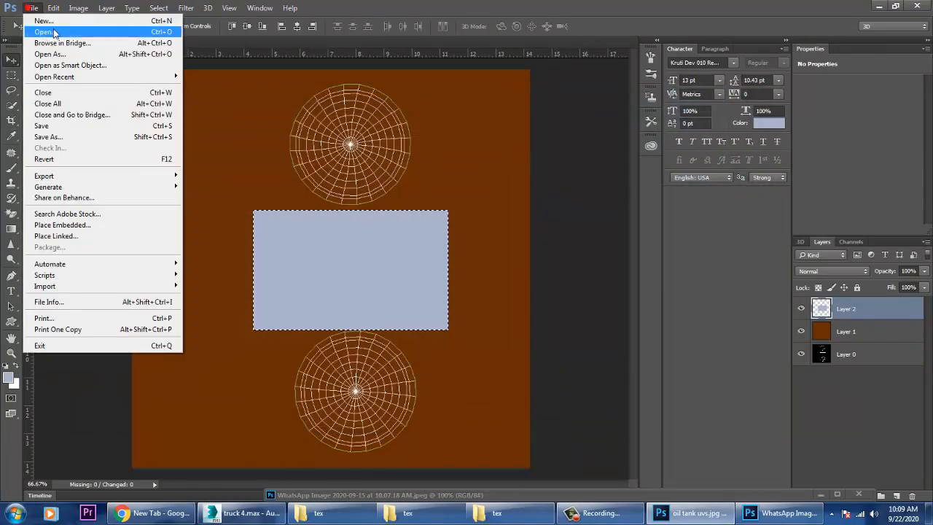
pyautogui.click(42, 33)
pyautogui.click(330, 181)
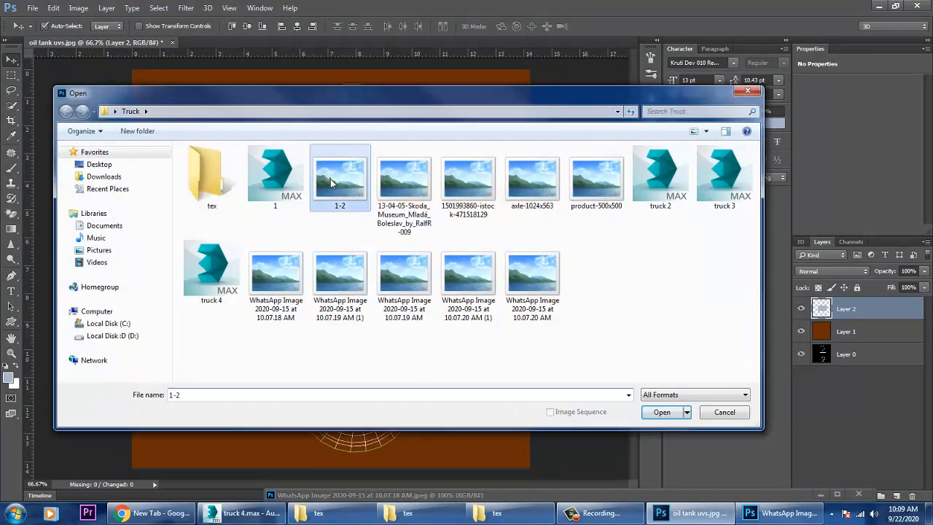
pyautogui.rightClick(330, 178)
pyautogui.click(378, 206)
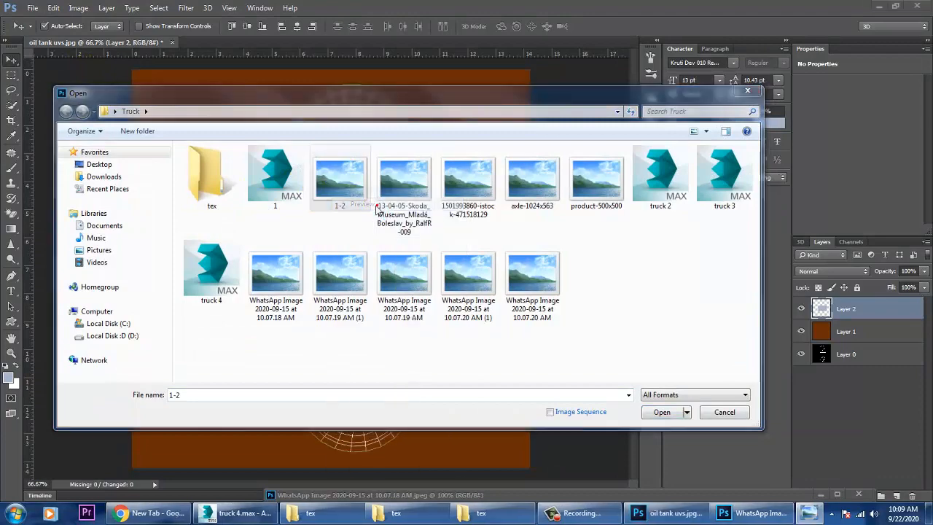
pyautogui.scroll(-3, 376, 207)
pyautogui.scroll(-2, 377, 209)
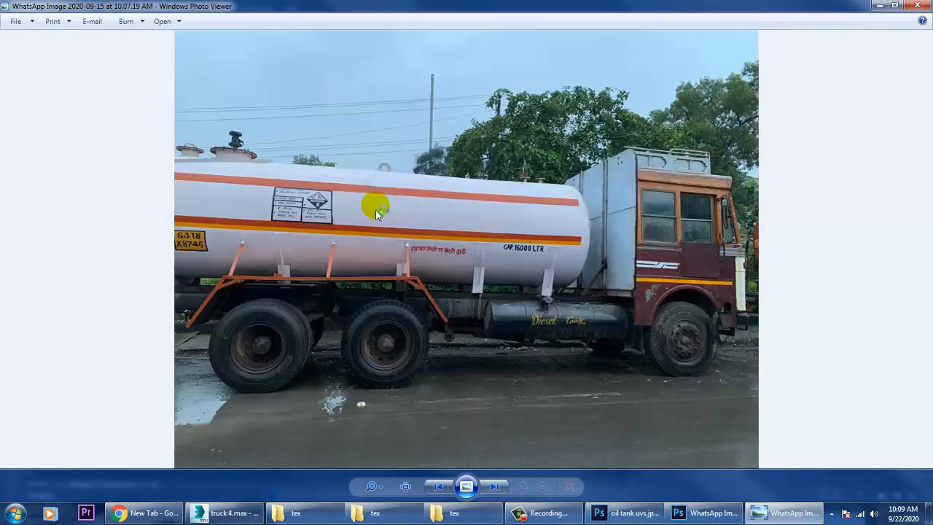
pyautogui.click(916, 6)
# Preview the metal textures in the tex folder and open D2115_140_298_1200
pyautogui.doubleClick(210, 175)
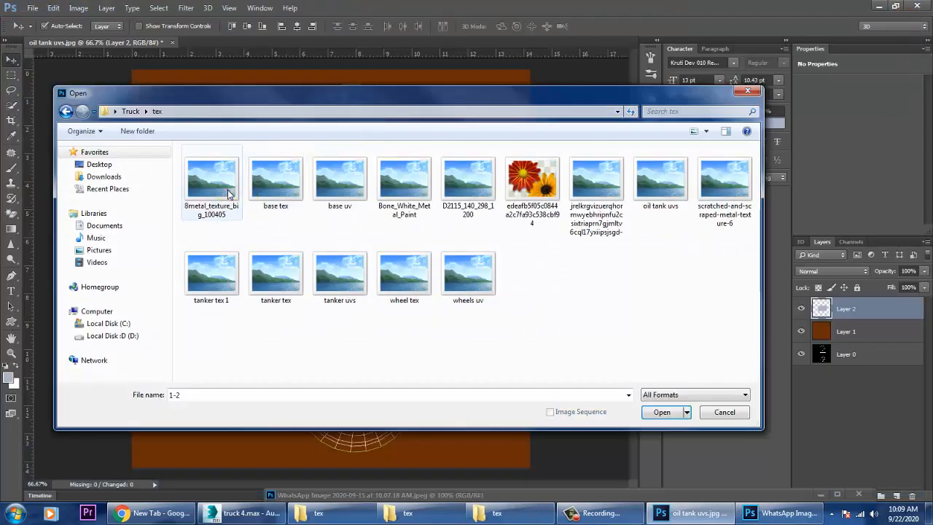
pyautogui.rightClick(229, 193)
pyautogui.click(266, 211)
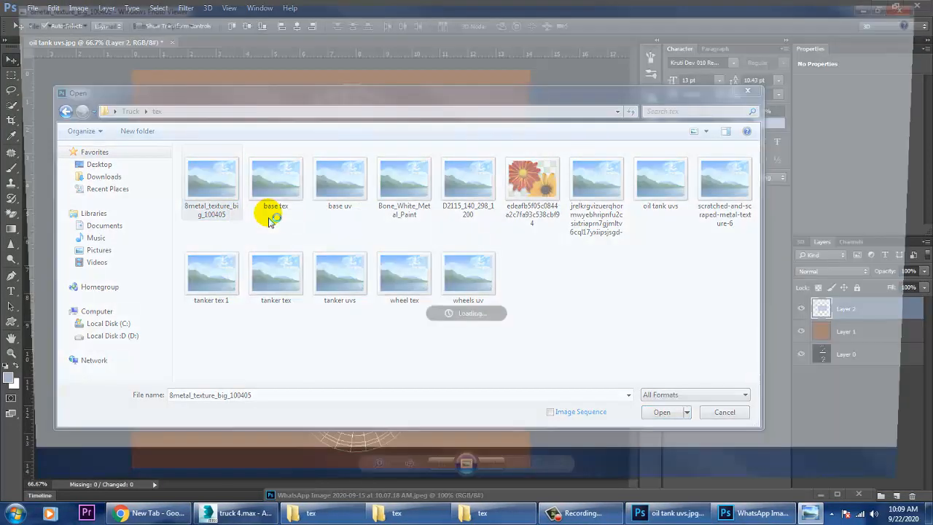
pyautogui.press('Right')
pyautogui.press('Right')
pyautogui.press('Right')
pyautogui.press('Right')
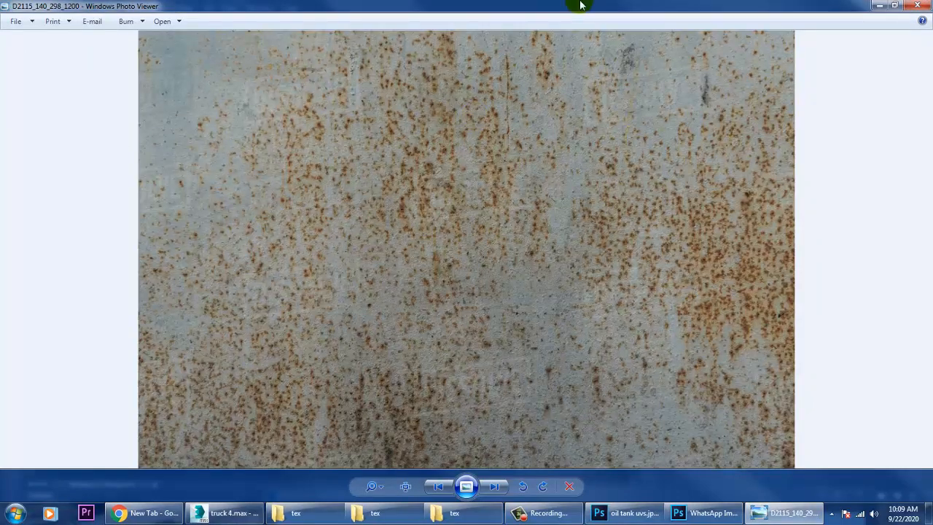
pyautogui.click(917, 5)
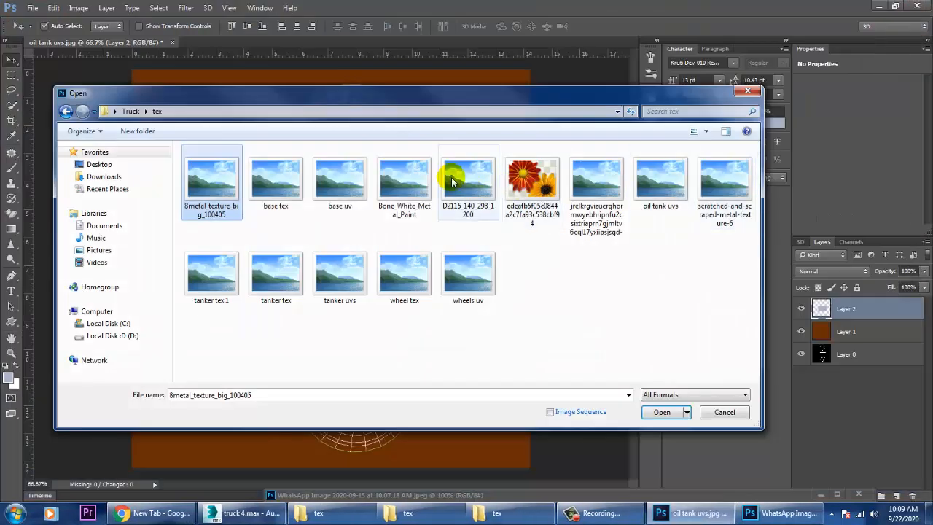
pyautogui.doubleClick(475, 191)
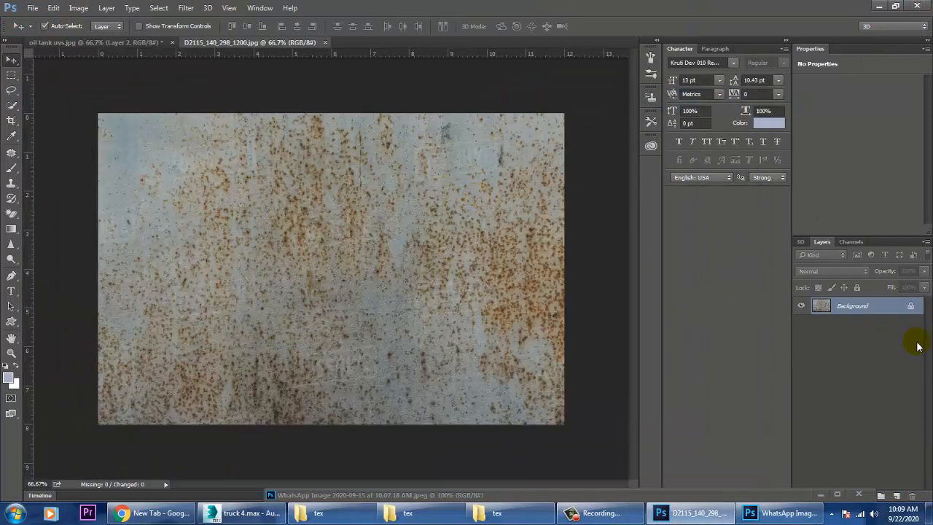
# Unlock the rust texture's background as Layer 0, copy it into the oil tank uvs document from a floating window, and minimize that window
pyautogui.doubleClick(855, 304)
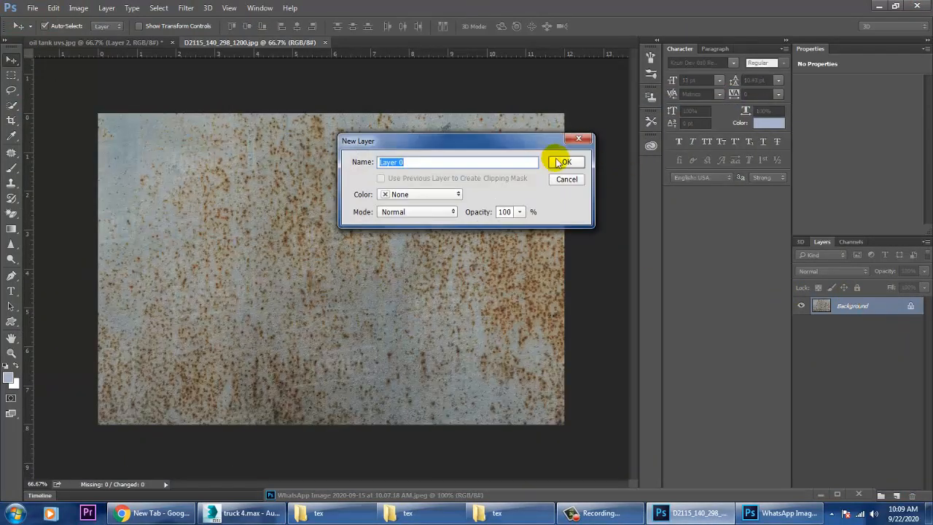
pyautogui.click(559, 162)
pyautogui.moveTo(254, 44); pyautogui.dragTo(635, 266)
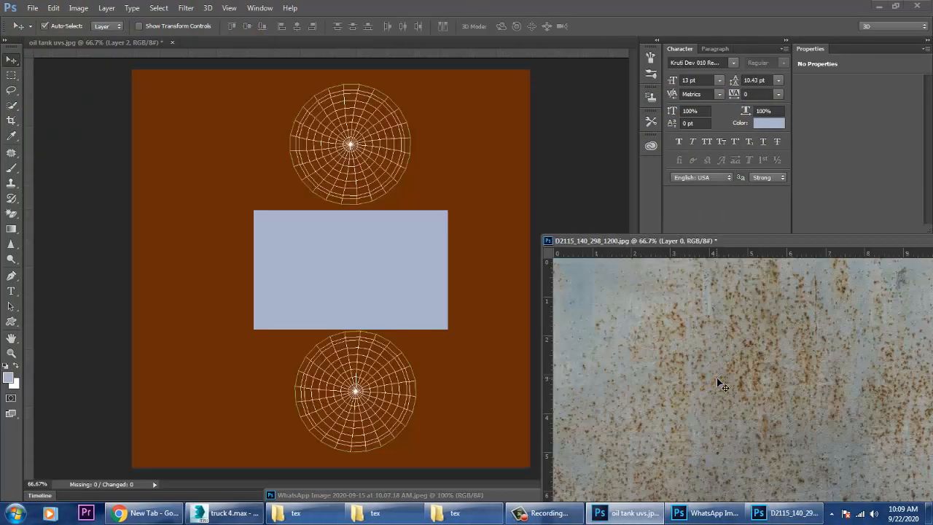
pyautogui.moveTo(719, 381); pyautogui.dragTo(208, 249)
pyautogui.moveTo(380, 291); pyautogui.dragTo(378, 292)
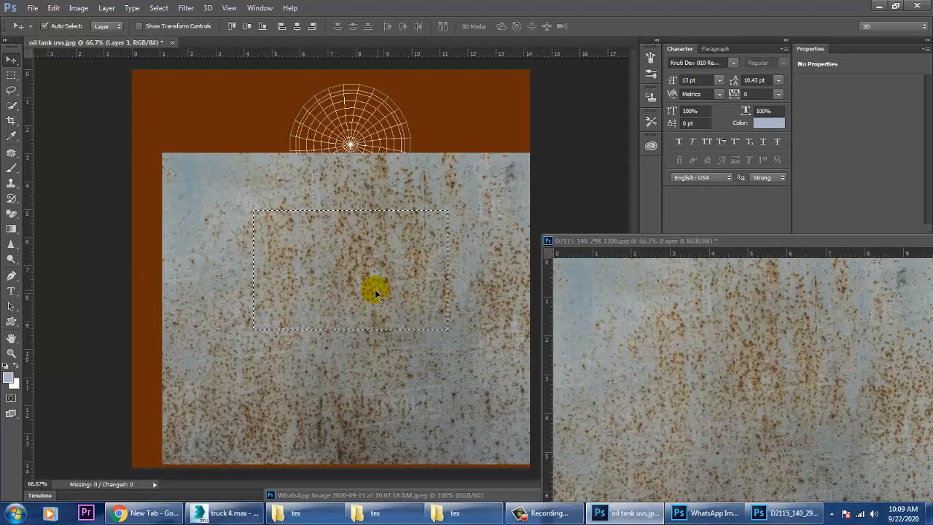
pyautogui.moveTo(697, 245); pyautogui.dragTo(119, 293)
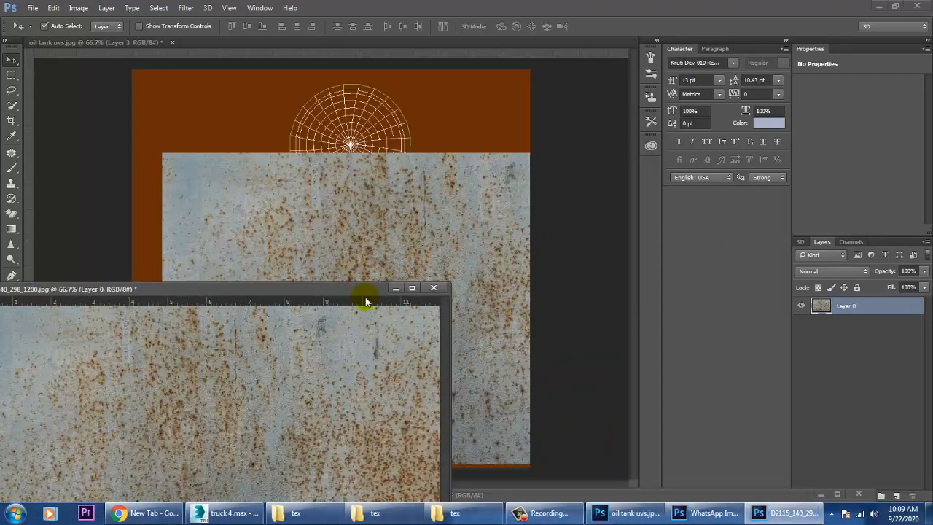
pyautogui.click(396, 288)
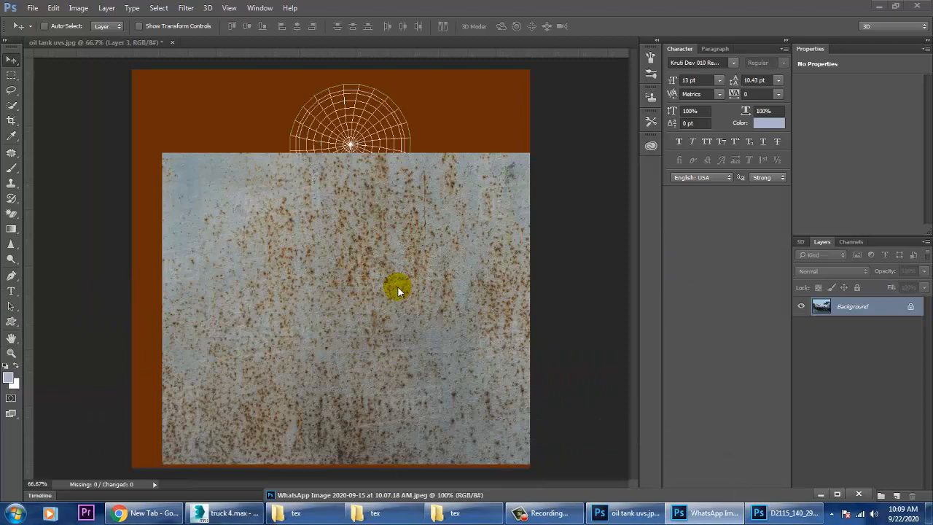
# Scale the rust texture layer to 43.58% width and 38.33% height and position it exactly over the filled rectangle
pyautogui.click(549, 241)
pyautogui.moveTo(321, 269)
pyautogui.mouseDown()
pyautogui.moveTo(481, 438)
pyautogui.moveTo(312, 246)
pyautogui.moveTo(319, 251)
pyautogui.mouseUp()
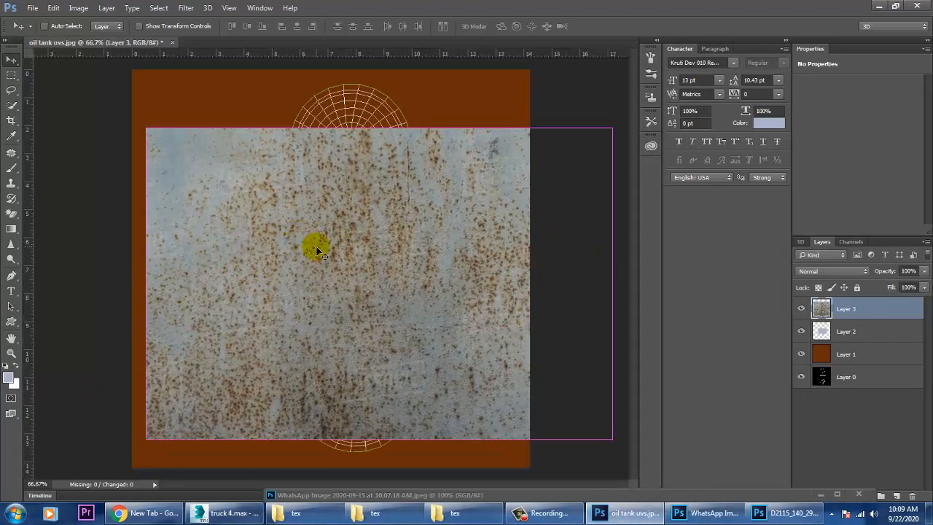
pyautogui.hotkey('ctrl', 't')
pyautogui.moveTo(147, 129); pyautogui.dragTo(272, 213)
pyautogui.moveTo(397, 291); pyautogui.dragTo(375, 277)
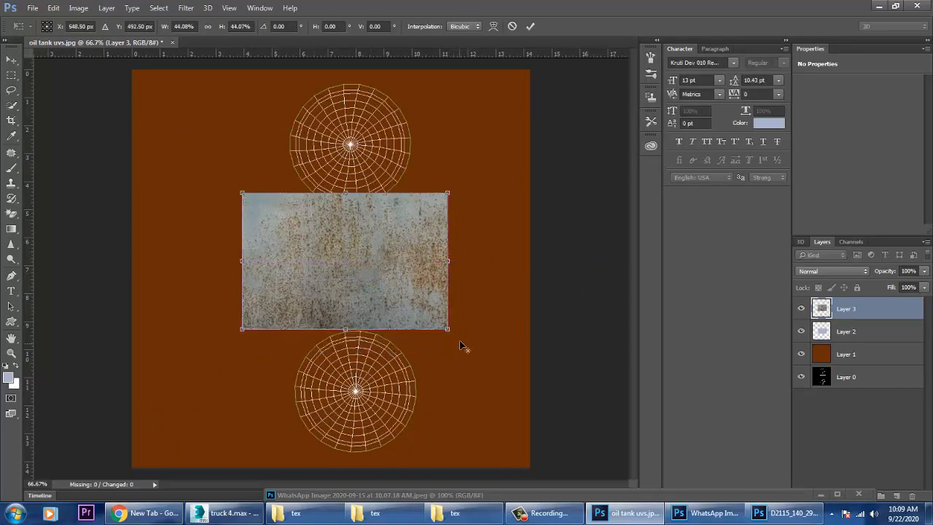
pyautogui.keyDown('alt'); pyautogui.keyDown('shift'); pyautogui.moveTo(448, 332); pyautogui.dragTo(434, 323); pyautogui.keyUp('shift'); pyautogui.keyUp('alt')
pyautogui.moveTo(387, 298); pyautogui.dragTo(384, 307)
pyautogui.moveTo(437, 337); pyautogui.dragTo(460, 336)
# Lower the rust texture layer's opacity to 10% so the paint colour shows through
pyautogui.hotkey('ctrl', '+')
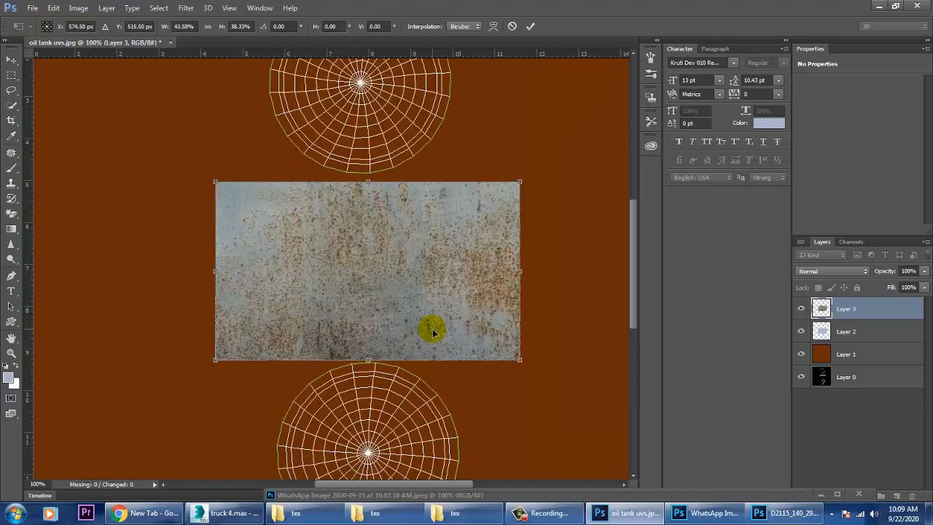
pyautogui.hotkey('ctrl', '+')
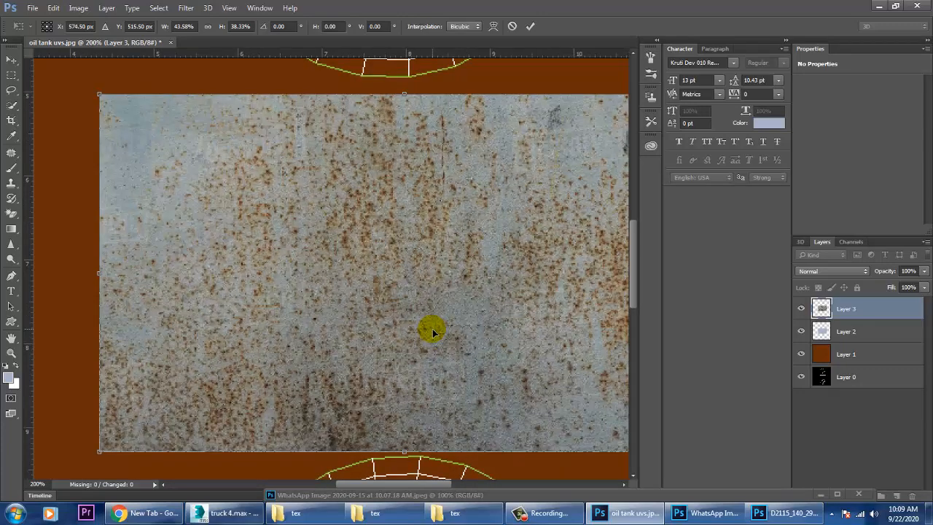
pyautogui.click(924, 272)
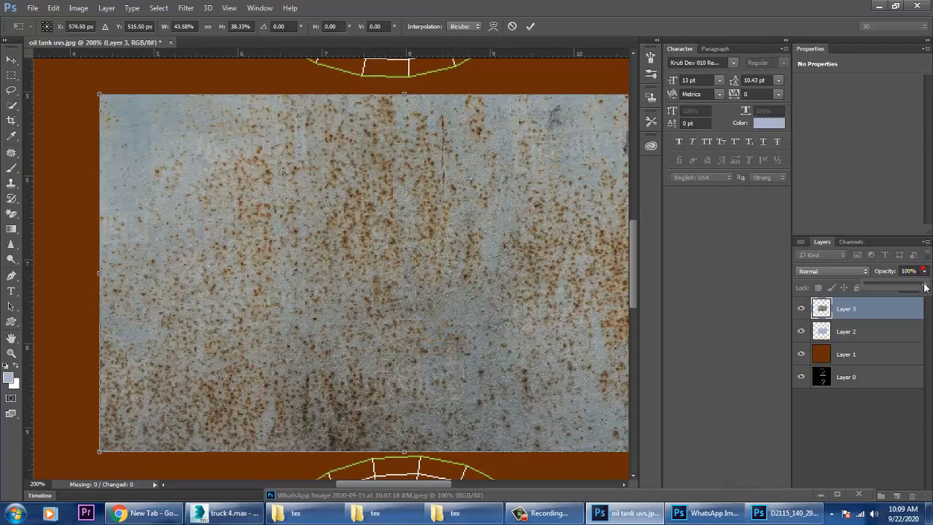
pyautogui.moveTo(895, 283); pyautogui.dragTo(880, 281)
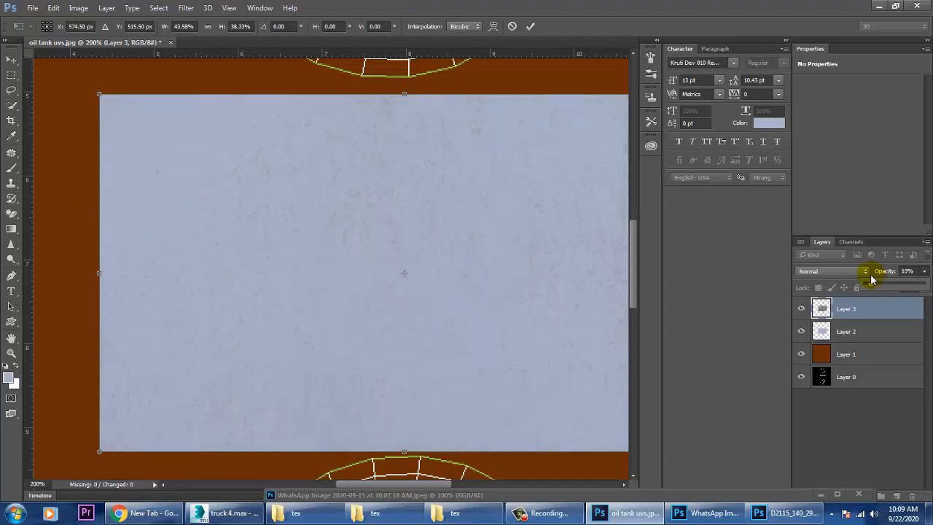
# Apply the rust texture's transform and hide Layer 2 and Layer 3 to expose the striped UV island
pyautogui.click(806, 332)
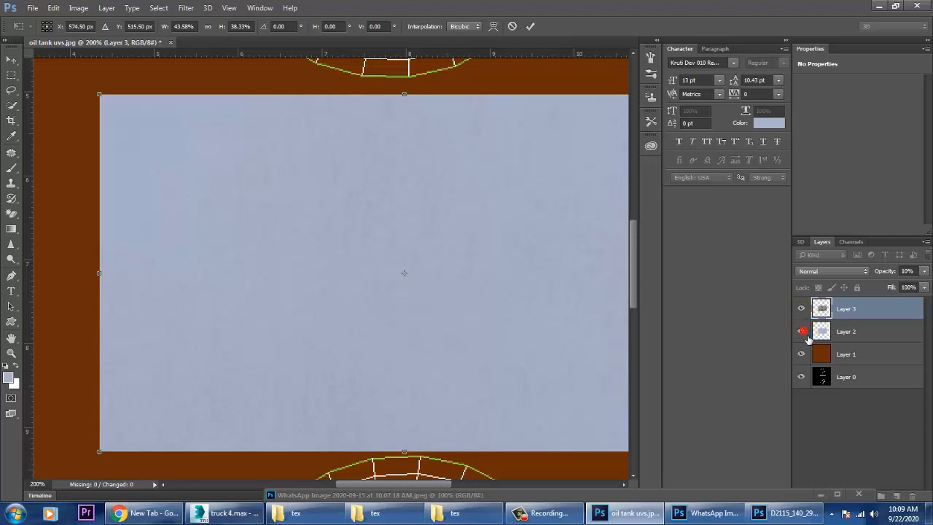
pyautogui.press('Return')
pyautogui.click(805, 334)
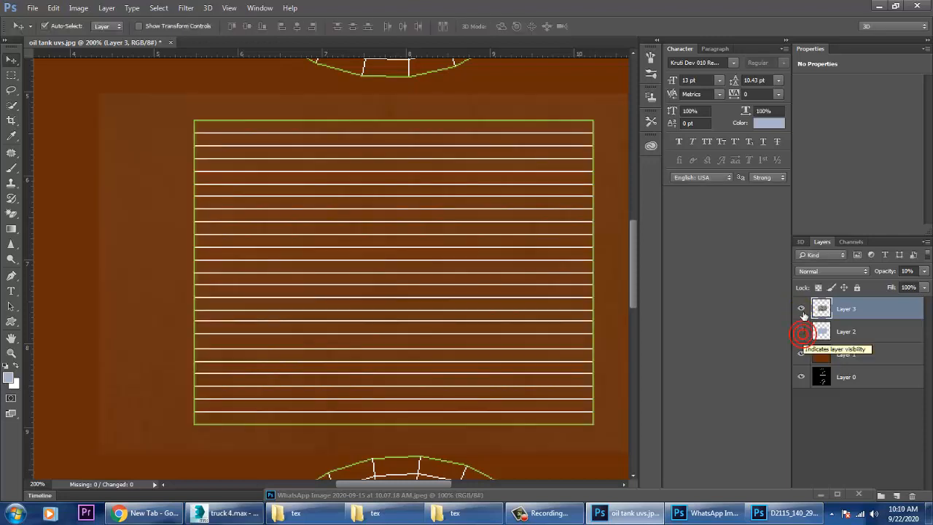
pyautogui.click(802, 309)
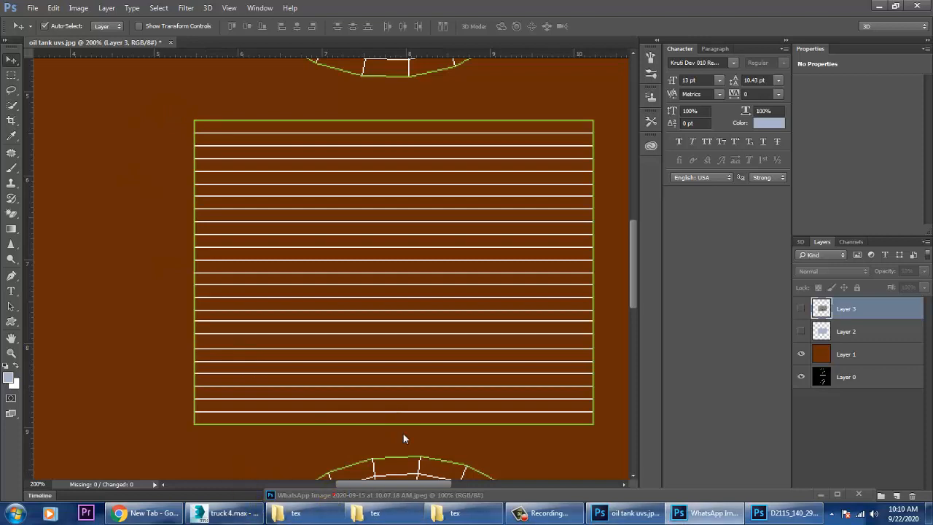
# Add a new layer to the tanker photo document and restore its floating window over the oil tank uvs canvas
pyautogui.moveTo(334, 495); pyautogui.dragTo(369, 411)
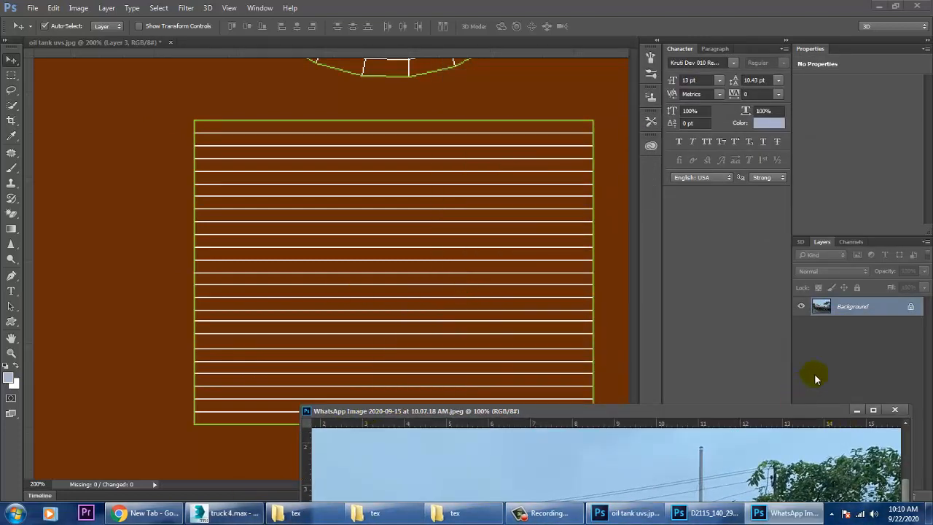
pyautogui.click(615, 304)
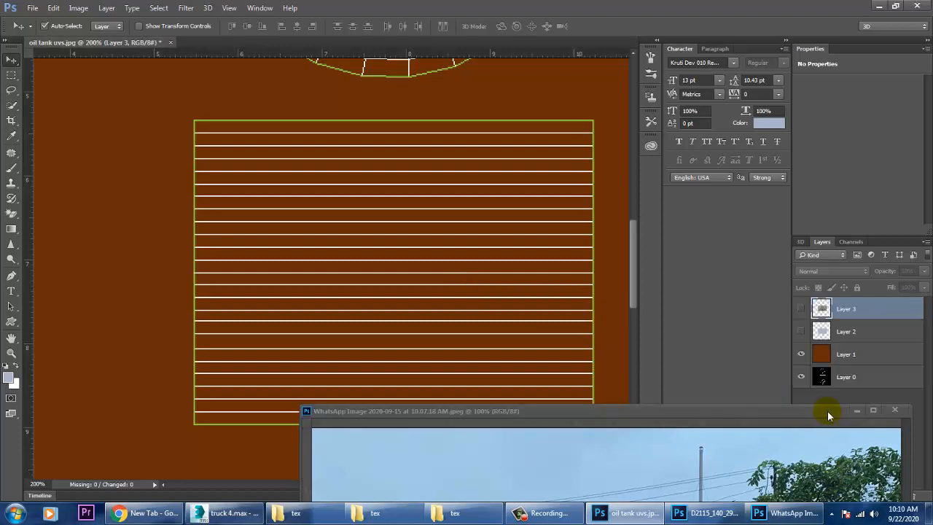
pyautogui.click(856, 409)
pyautogui.click(896, 496)
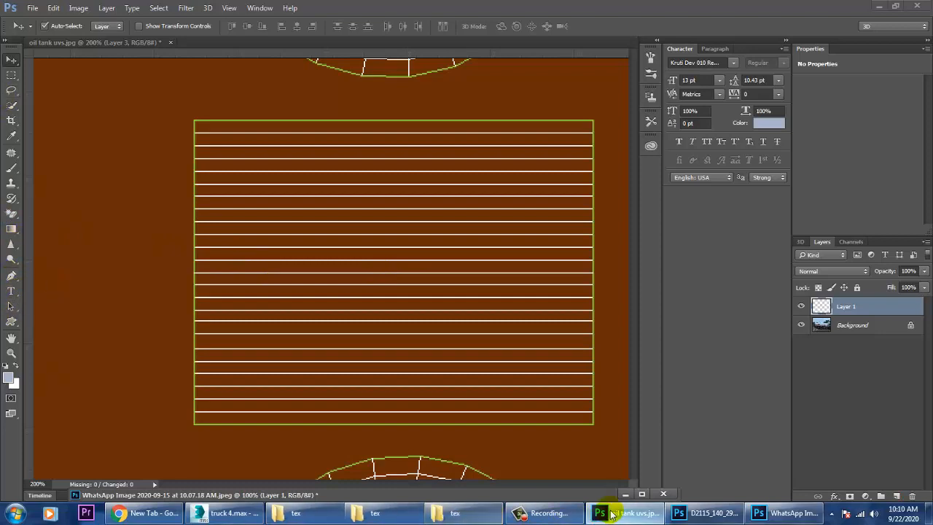
pyautogui.moveTo(581, 496); pyautogui.dragTo(614, 436)
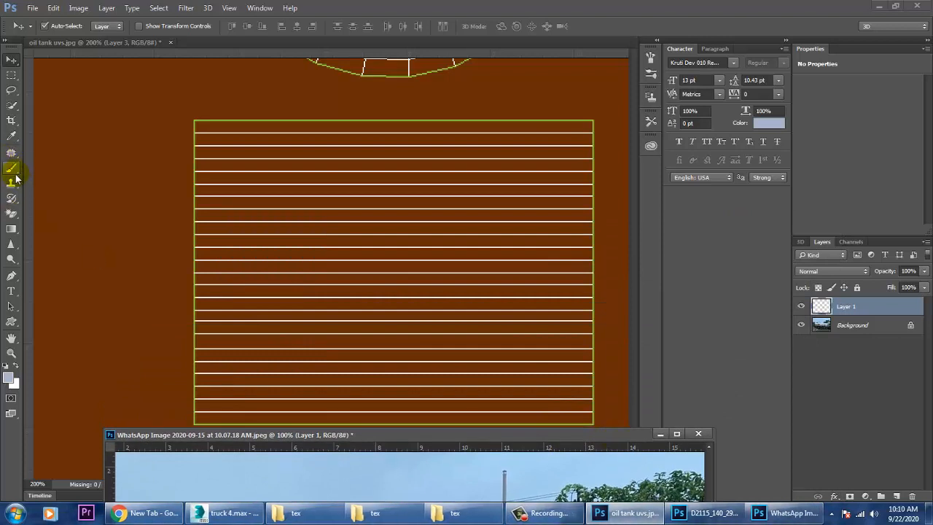
# Add a new layer to the oil tank UV document and select one full-width row just below the middle of the rectangular grid
pyautogui.click(11, 75)
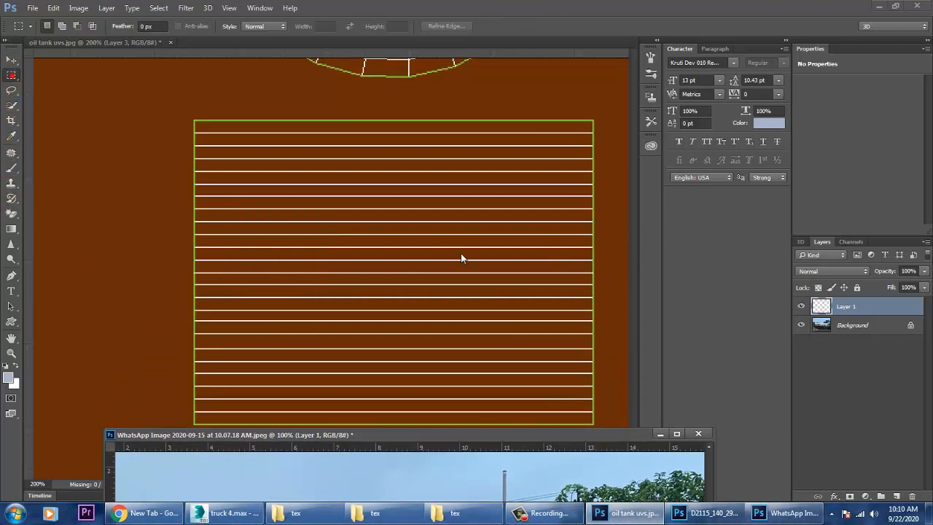
pyautogui.click(624, 323)
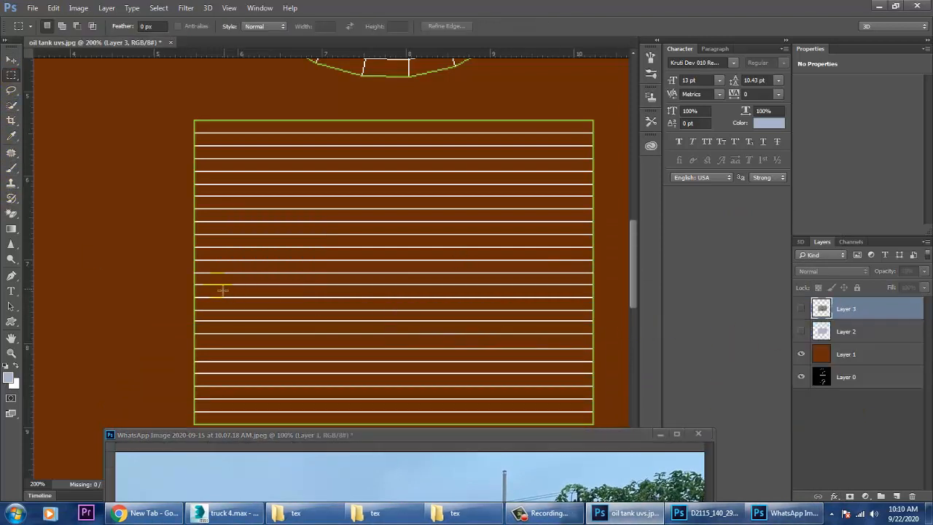
pyautogui.click(898, 496)
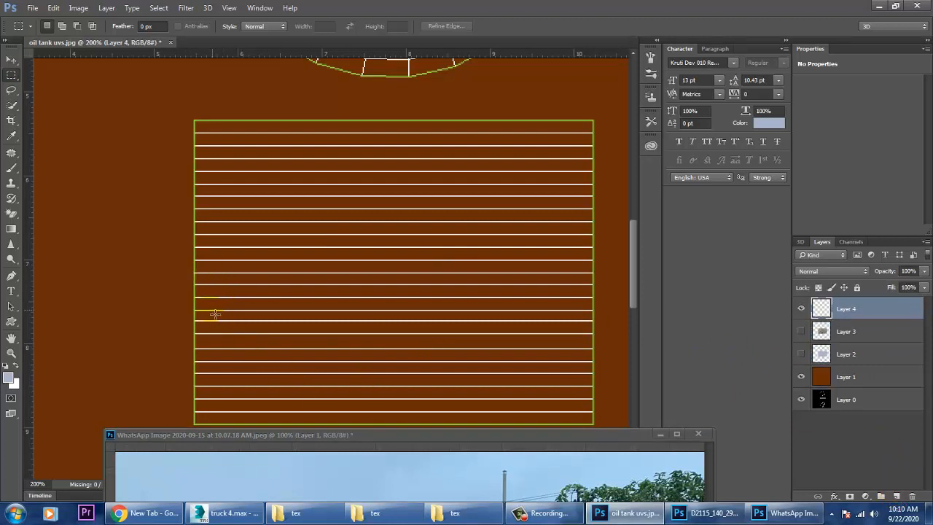
pyautogui.moveTo(200, 304); pyautogui.dragTo(595, 315)
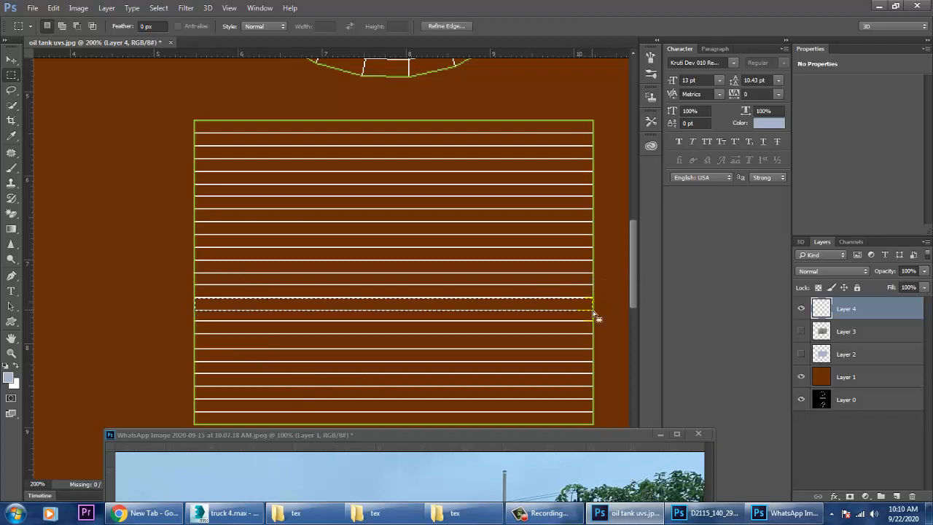
# Sample the orange upper stripe colour from the tank photo and fill the selected row with it
pyautogui.moveTo(437, 435); pyautogui.dragTo(640, 290)
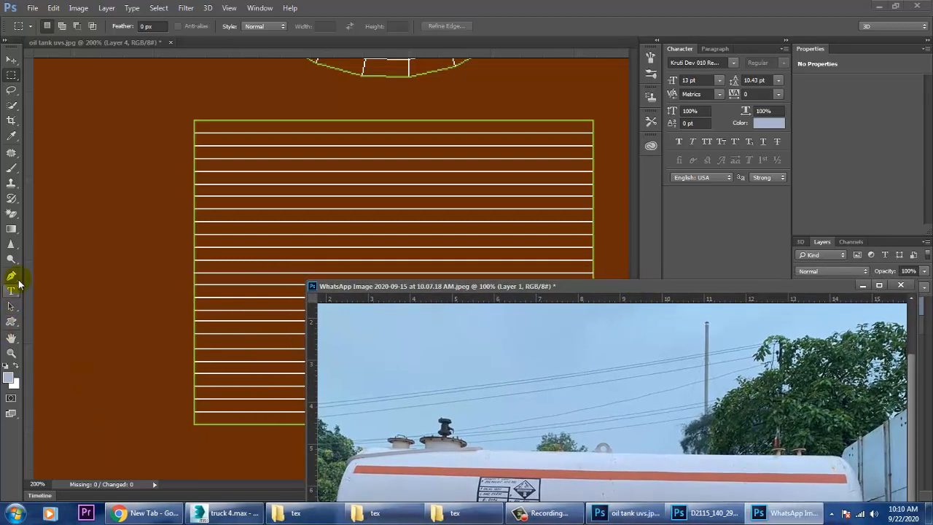
pyautogui.click(13, 138)
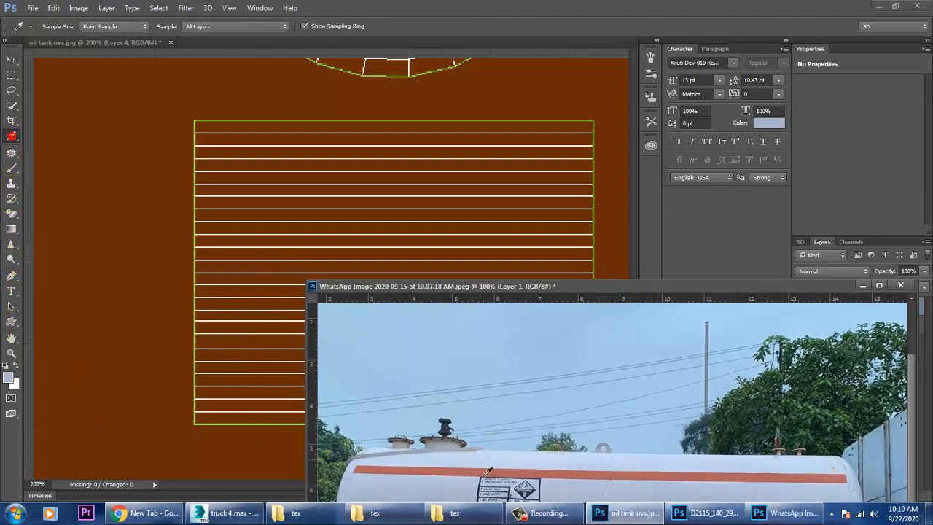
pyautogui.click(527, 473)
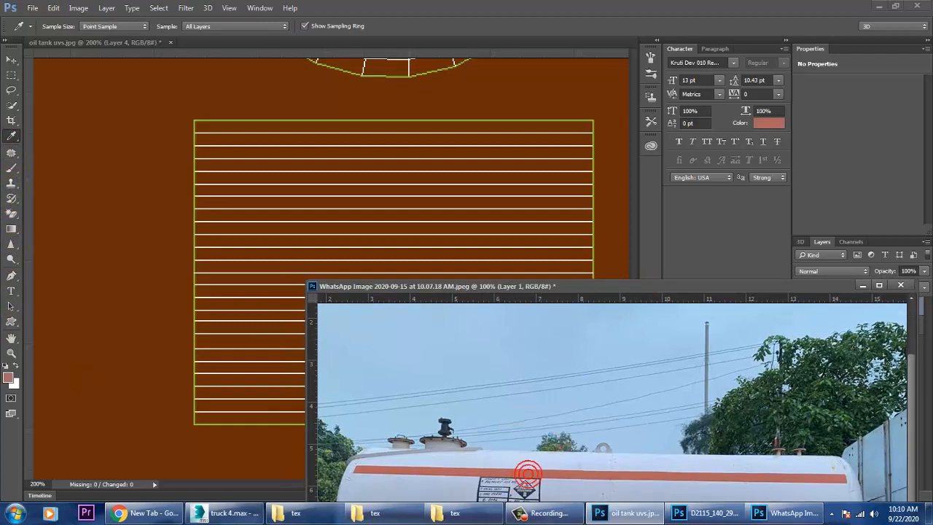
pyautogui.click(863, 285)
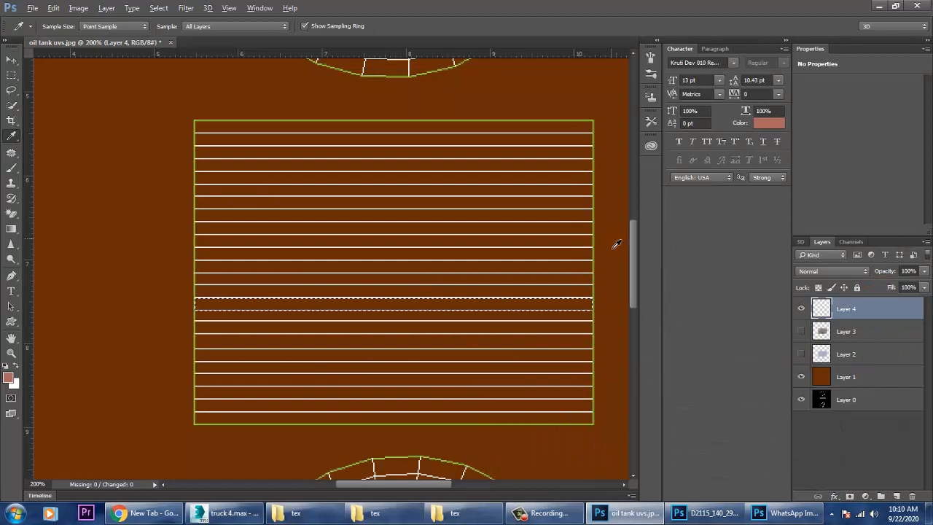
pyautogui.hotkey('alt', 'BackSpace')
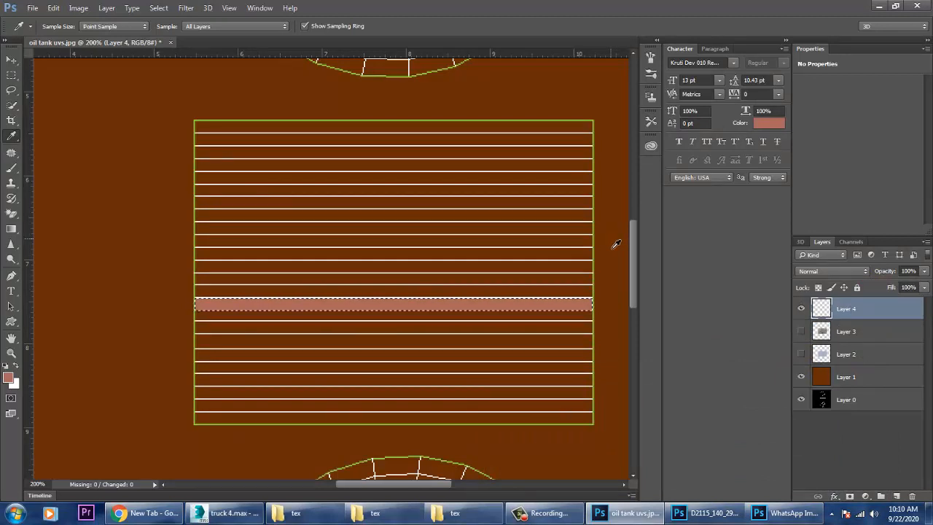
pyautogui.click(801, 331)
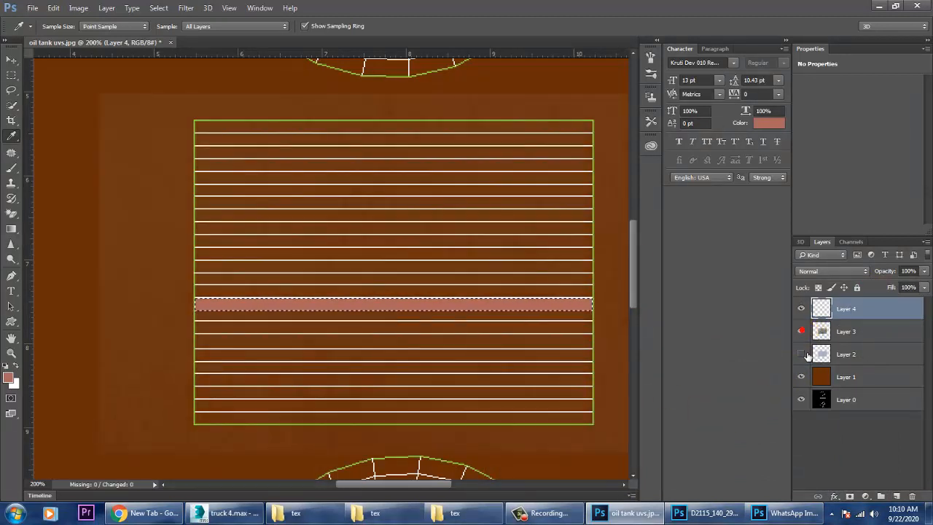
pyautogui.click(801, 353)
pyautogui.click(802, 353)
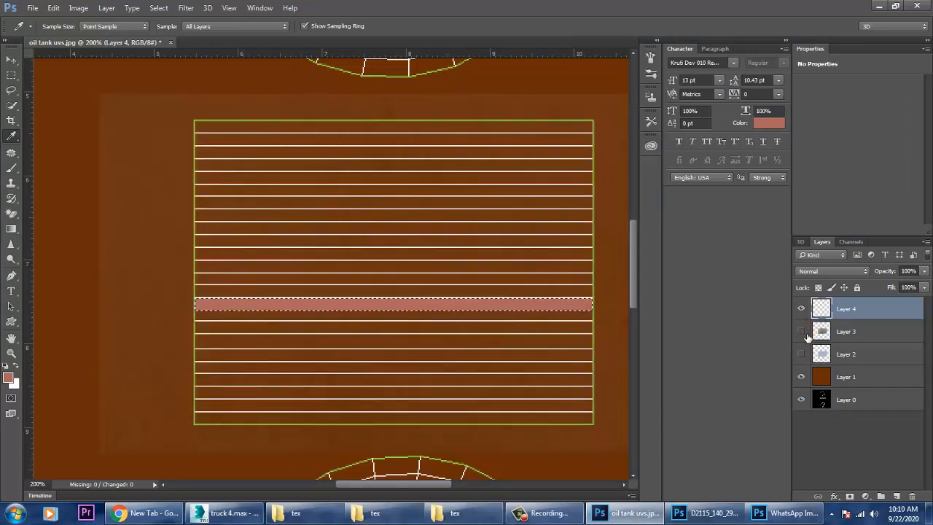
pyautogui.click(802, 332)
# Add another empty layer above the stripe layer and clear the selection
pyautogui.click(897, 496)
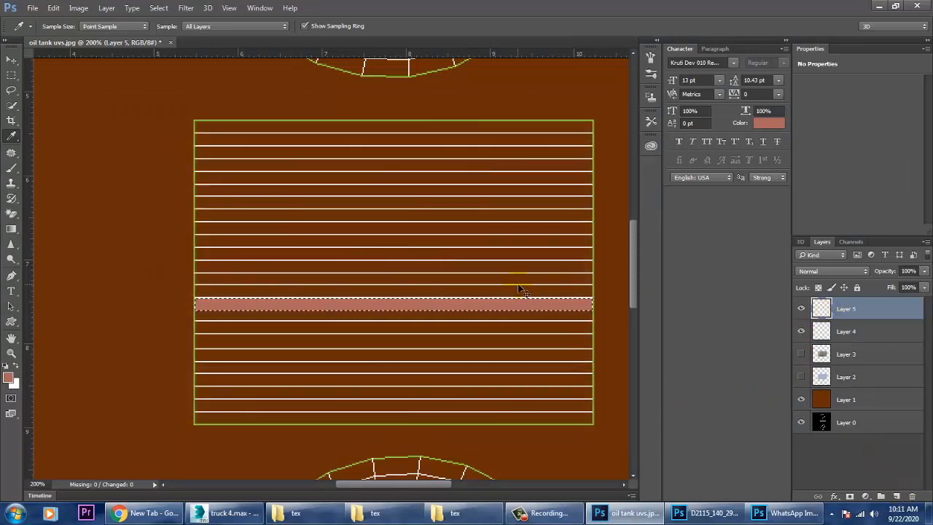
pyautogui.hotkey('ctrl', 'd')
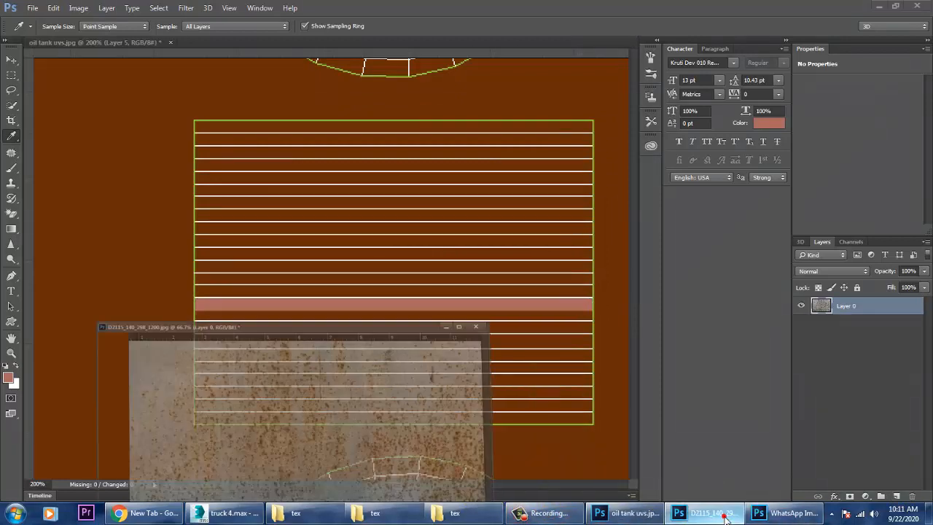
# Bring up the tank photo to check its stripes, moving it clear of the UV grid
pyautogui.click(791, 516)
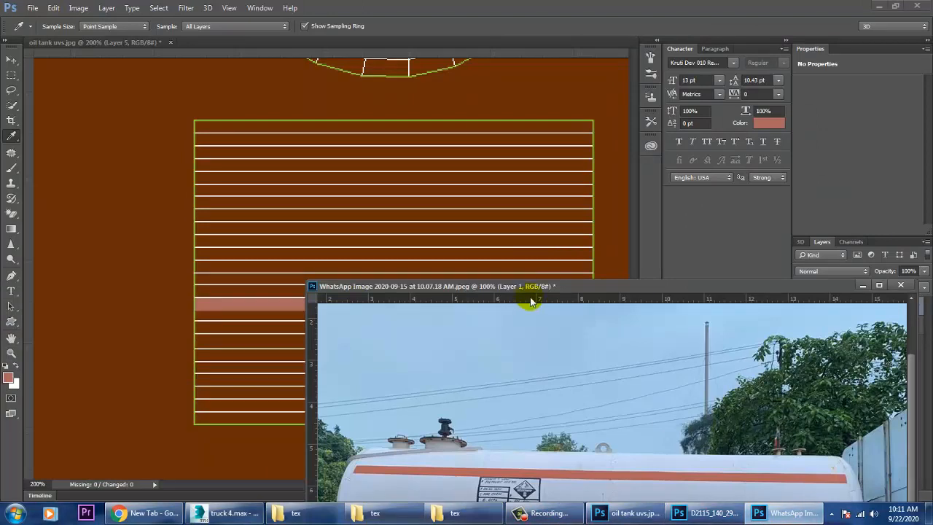
pyautogui.moveTo(559, 286); pyautogui.dragTo(579, 438)
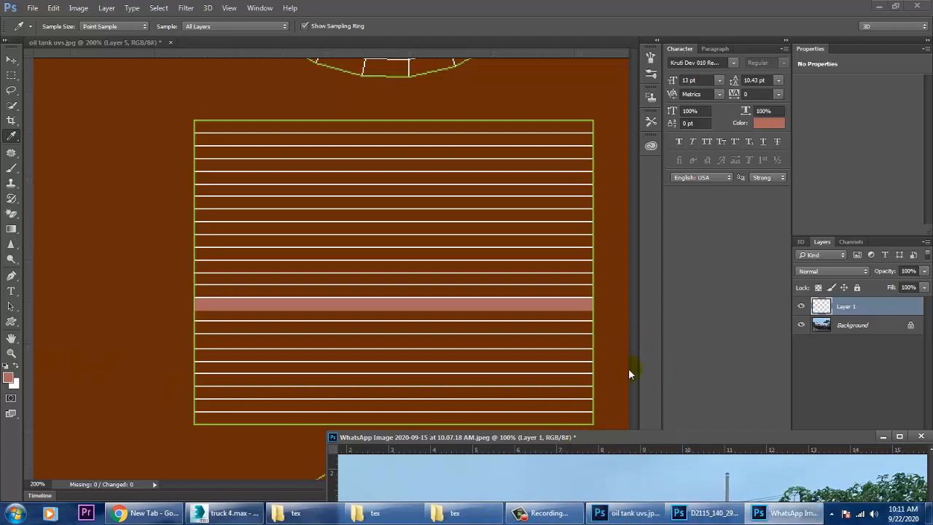
pyautogui.click(13, 62)
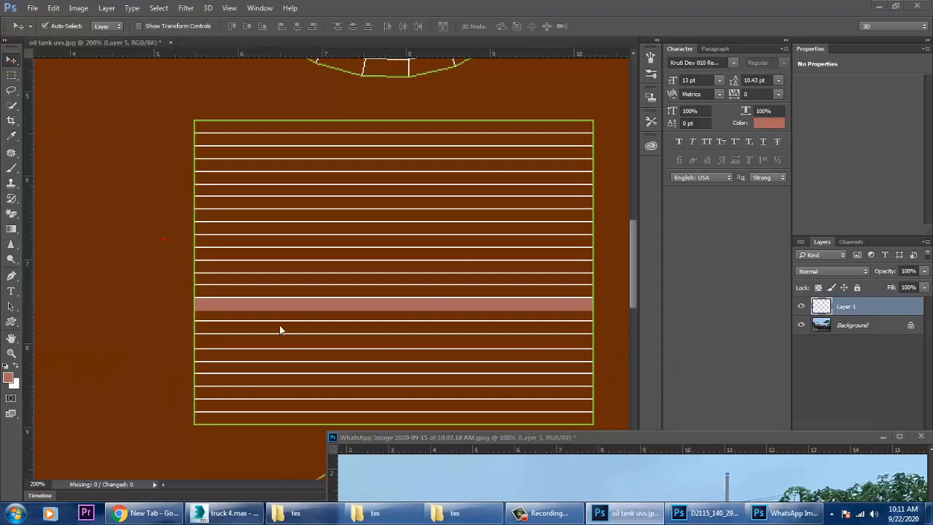
pyautogui.moveTo(710, 438); pyautogui.dragTo(630, 471)
pyautogui.click(601, 354)
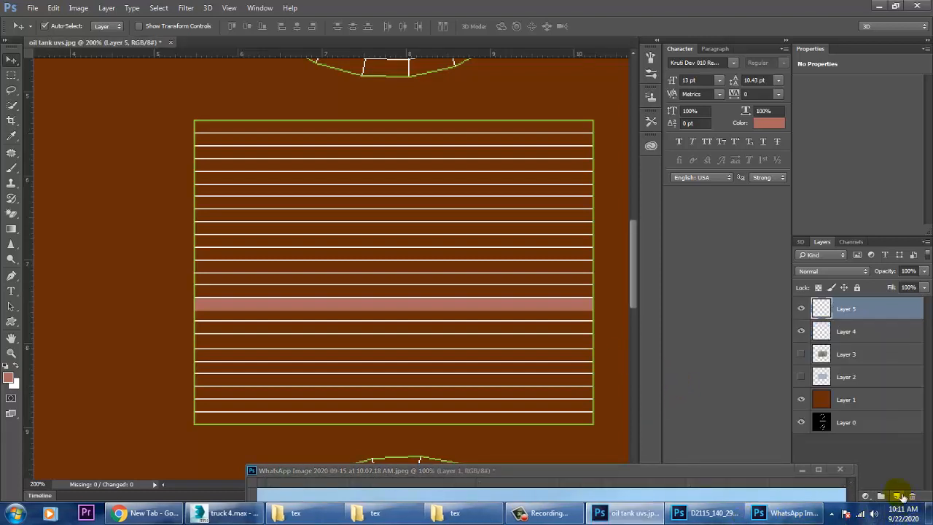
# Move the orange stripe up two rows in the rectangular grid
pyautogui.click(12, 76)
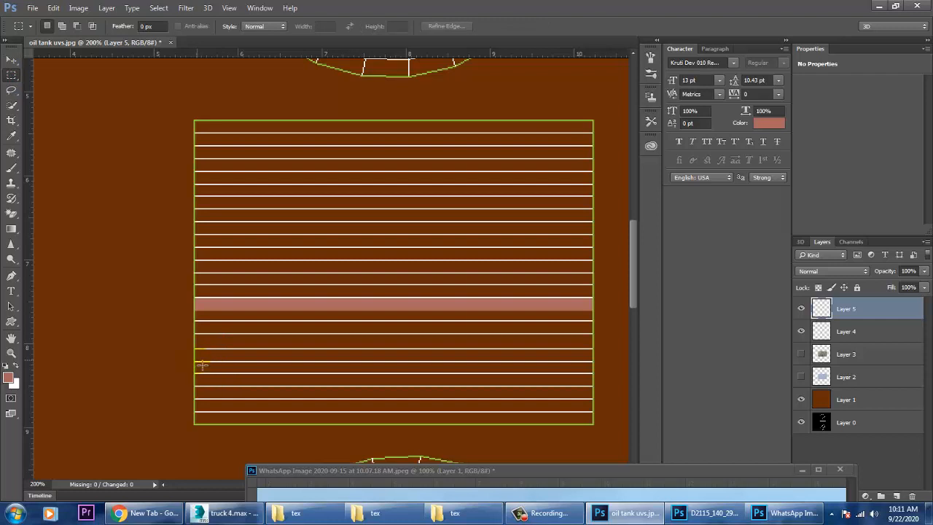
pyautogui.click(13, 63)
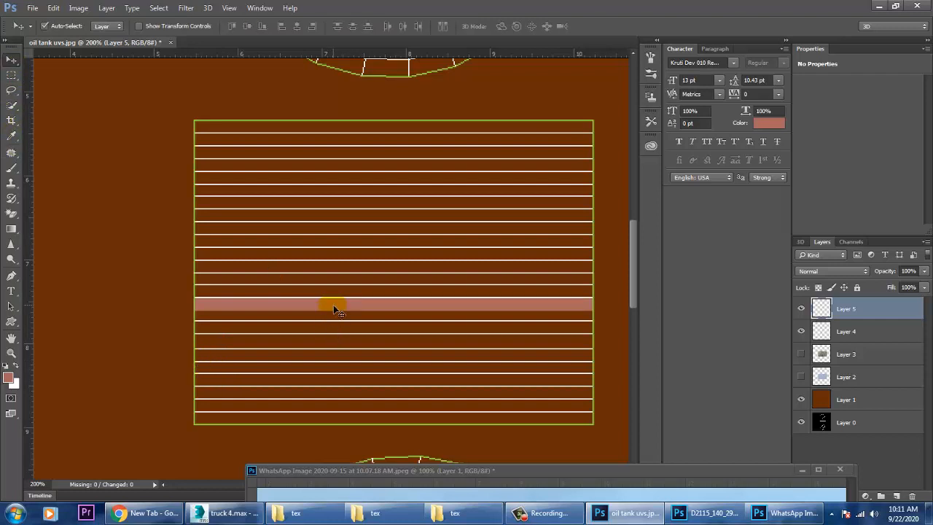
pyautogui.moveTo(334, 305); pyautogui.dragTo(344, 278)
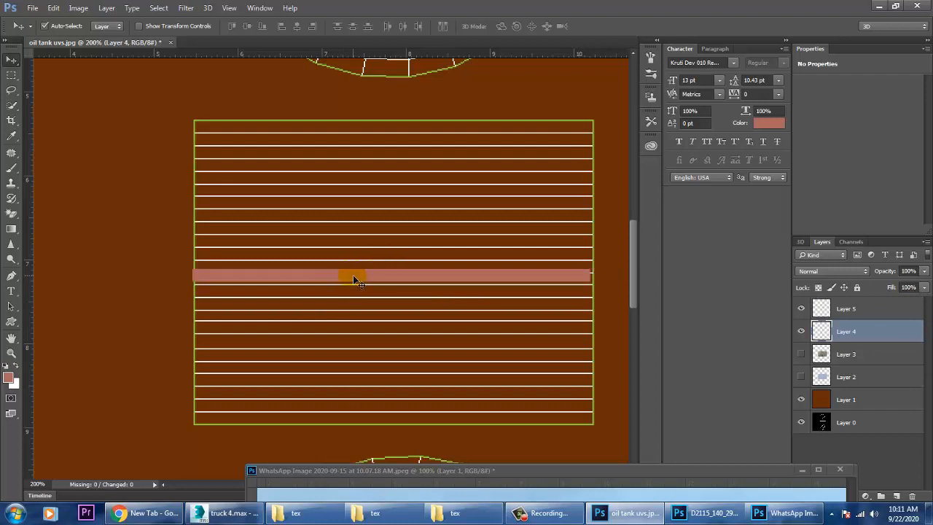
pyautogui.press('Down')
pyautogui.press('Down')
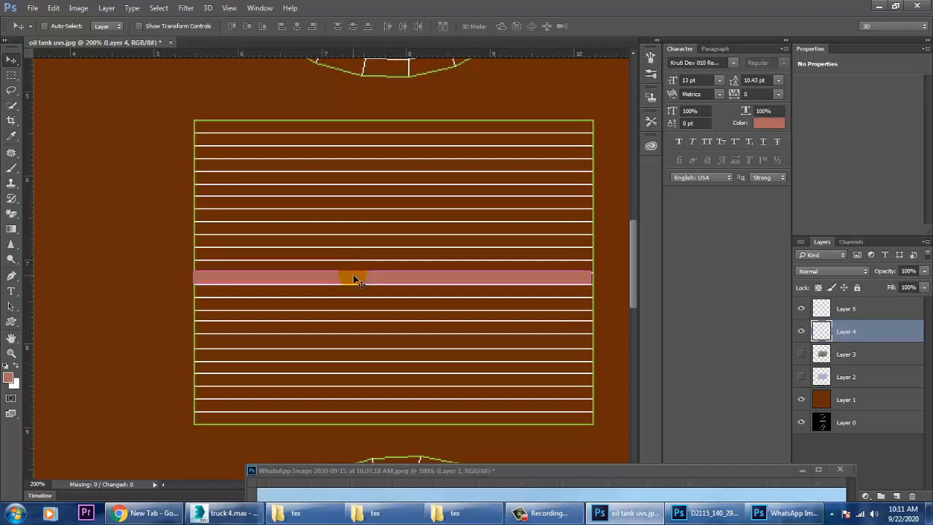
# Stretch the orange stripe to the grid's right edge and nudge it down to fit its row
pyautogui.hotkey('ctrl', 't')
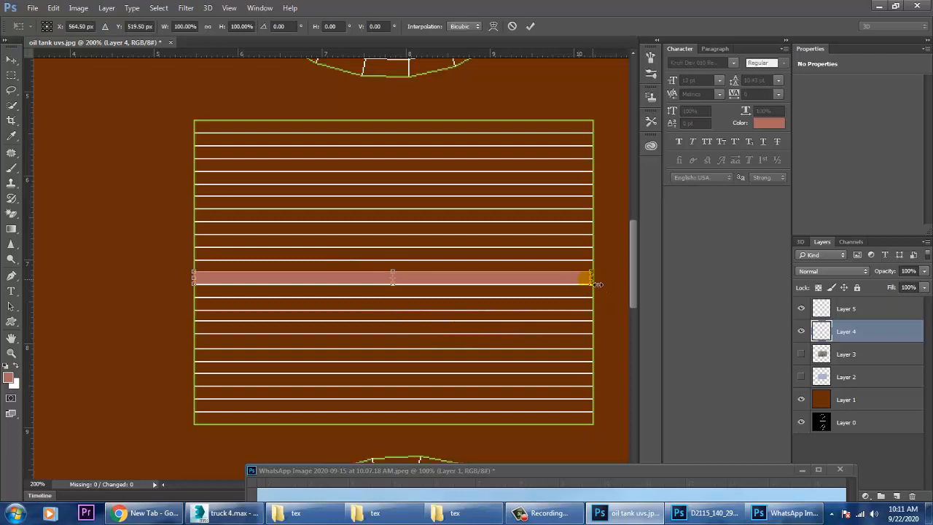
pyautogui.moveTo(597, 284); pyautogui.dragTo(599, 286)
pyautogui.press('Return')
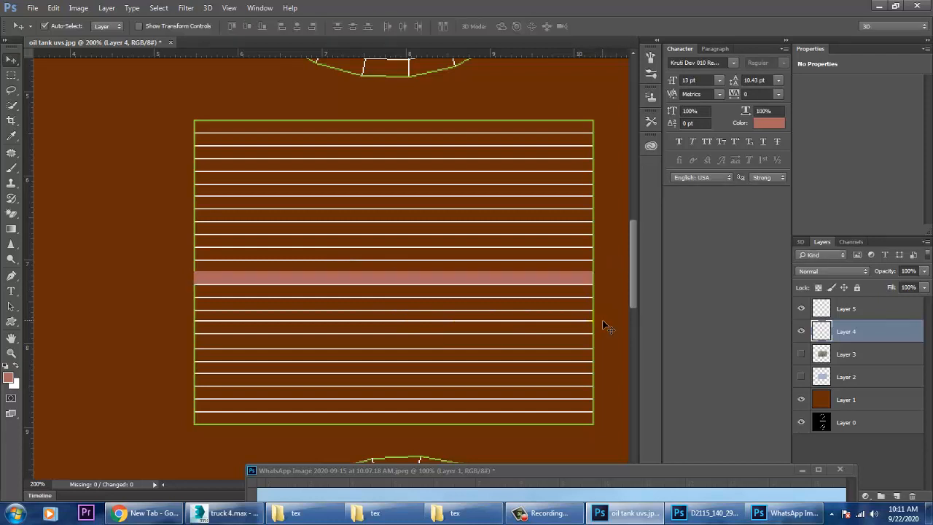
pyautogui.press('Down')
pyautogui.press('Down')
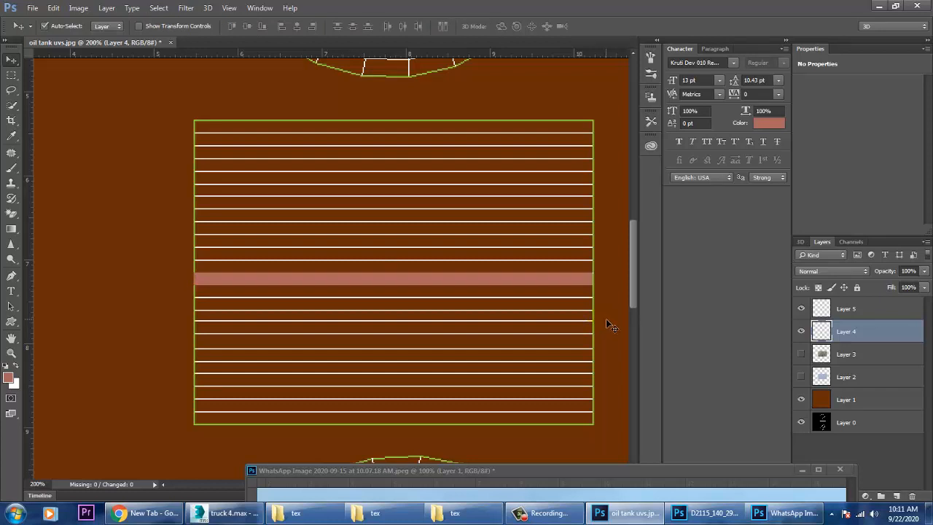
# Duplicate the orange stripe onto the grid row five rows lower
pyautogui.click(505, 282)
pyautogui.keyDown('alt'); pyautogui.moveTo(509, 286); pyautogui.dragTo(508, 343); pyautogui.keyUp('alt')
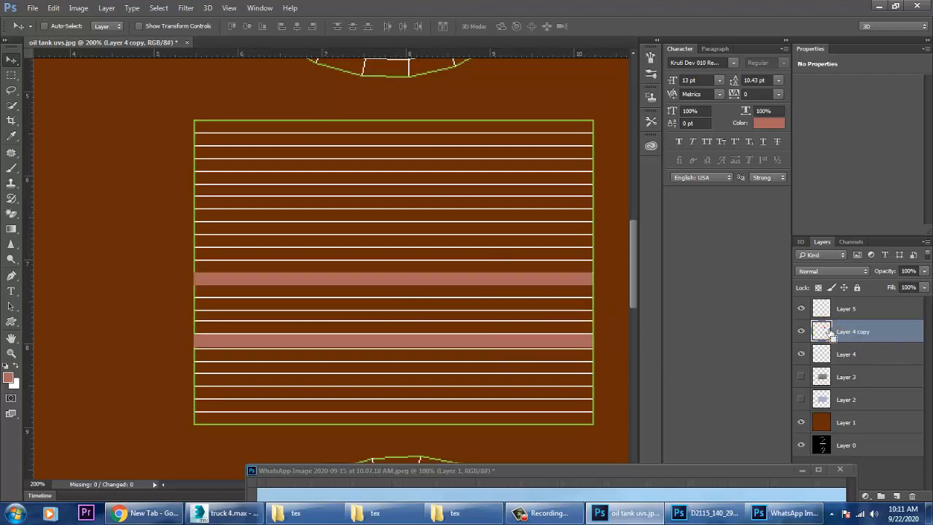
# Sample the dark red of the tank photo's lower stripe and fill the duplicated stripe with it
pyautogui.moveTo(593, 474); pyautogui.dragTo(642, 240)
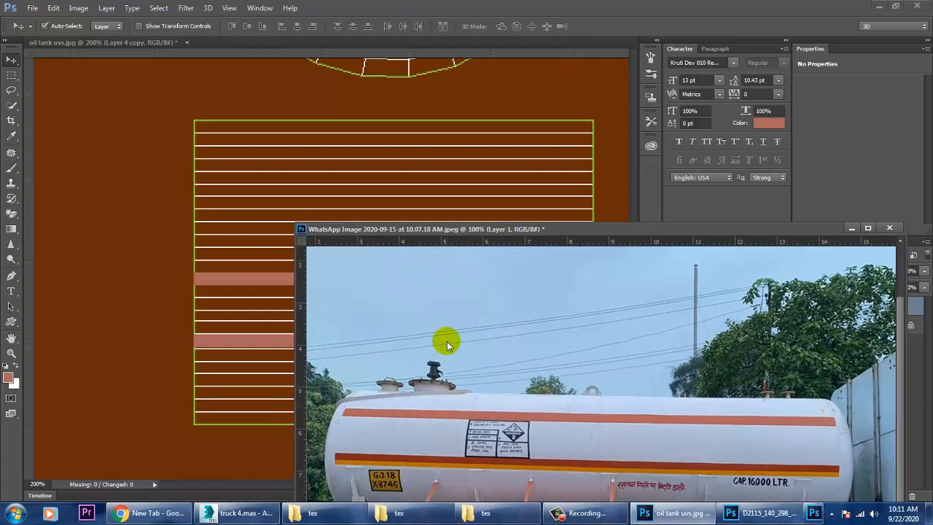
pyautogui.click(11, 135)
pyautogui.click(616, 462)
pyautogui.click(622, 466)
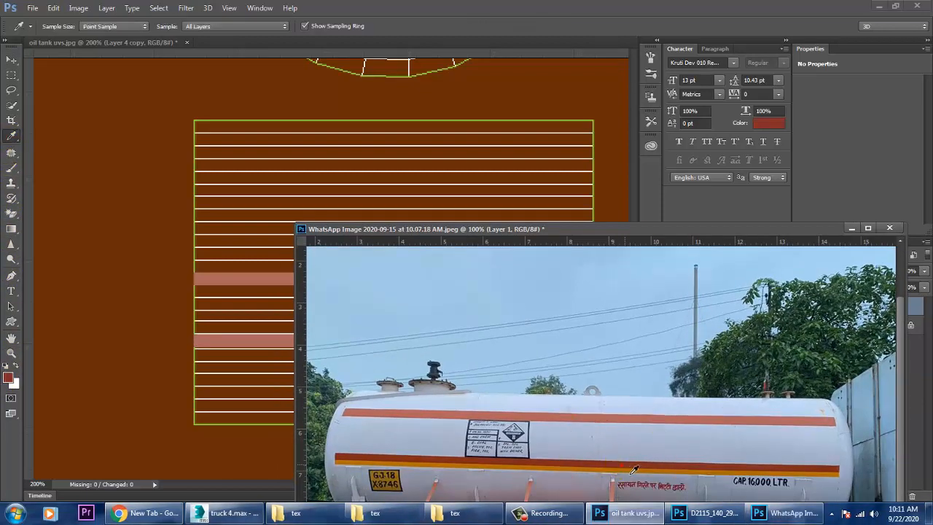
pyautogui.click(853, 228)
pyautogui.click(852, 324)
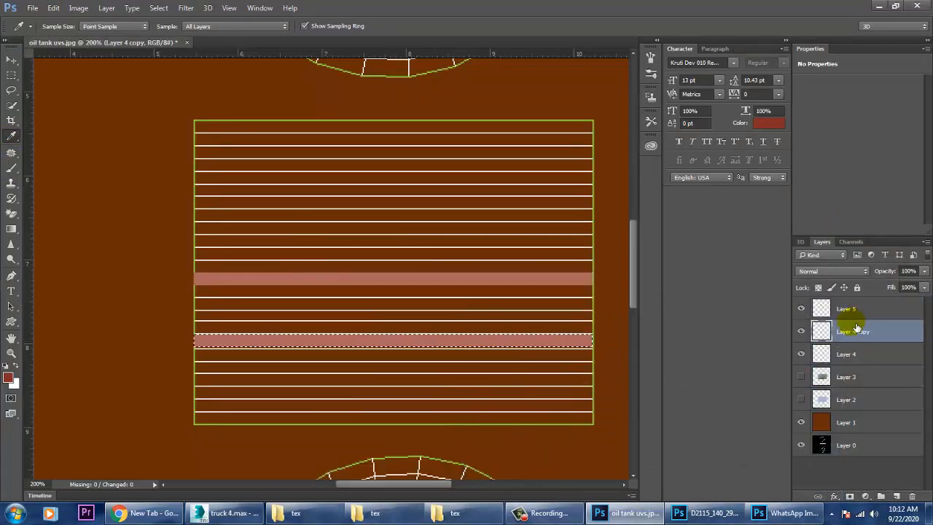
pyautogui.click(473, 335)
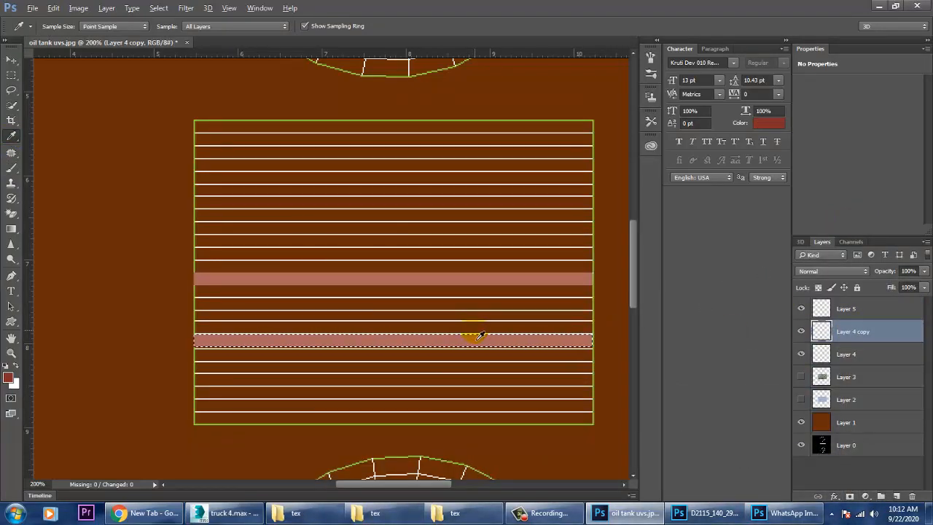
pyautogui.hotkey('alt', 'BackSpace')
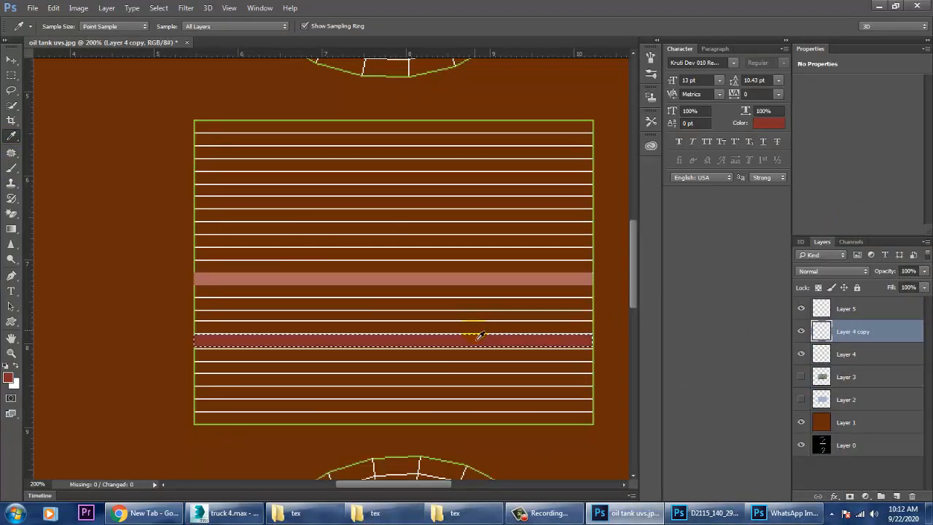
# Stretch the dark red stripe's height to about 109% so it fills its grid row, and apply the transformation
pyautogui.press('v')
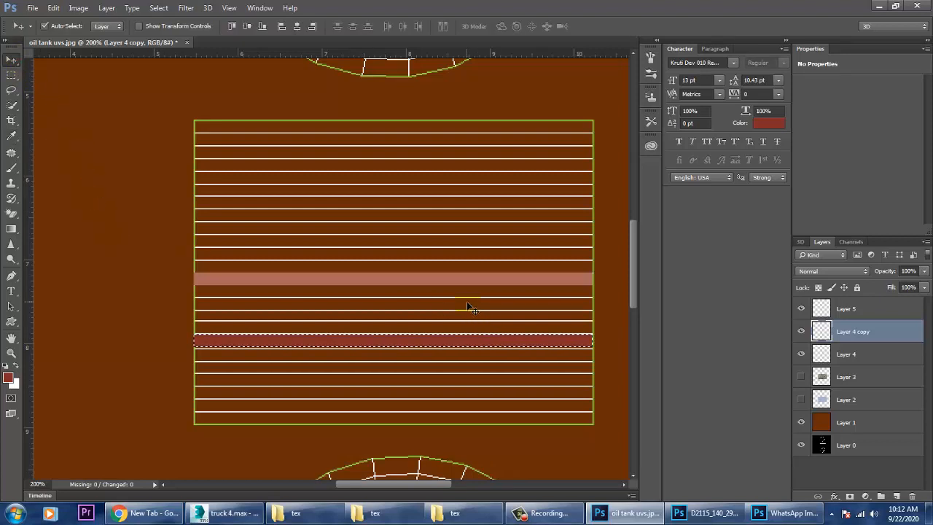
pyautogui.click(470, 307)
pyautogui.hotkey('ctrl', 't')
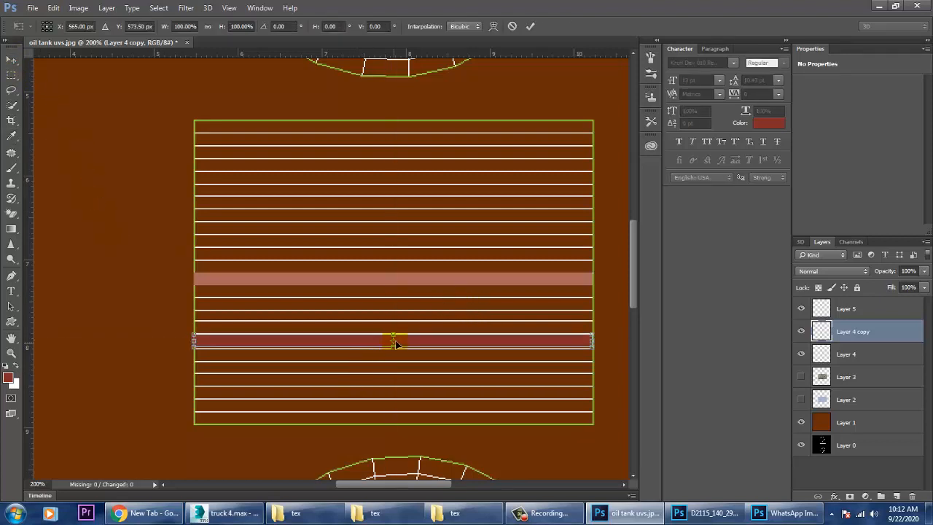
pyautogui.moveTo(398, 352); pyautogui.dragTo(395, 347)
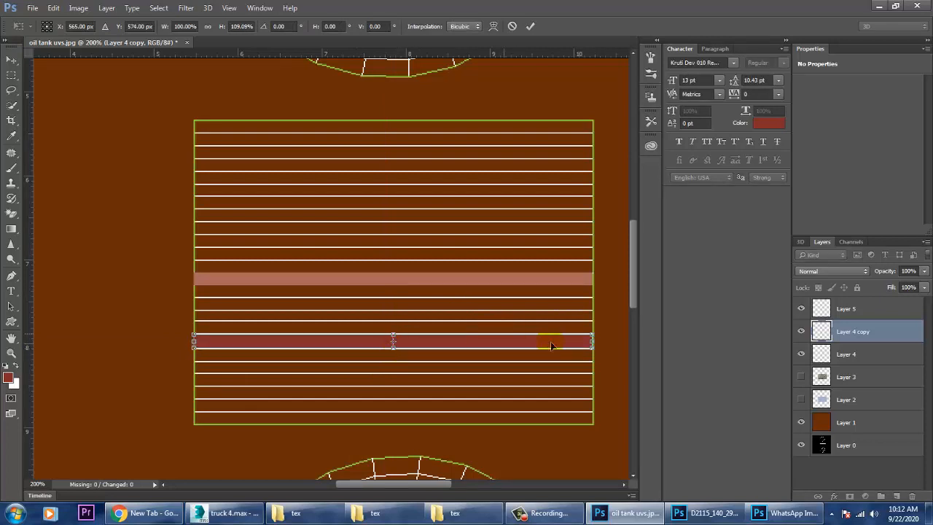
pyautogui.click(11, 59)
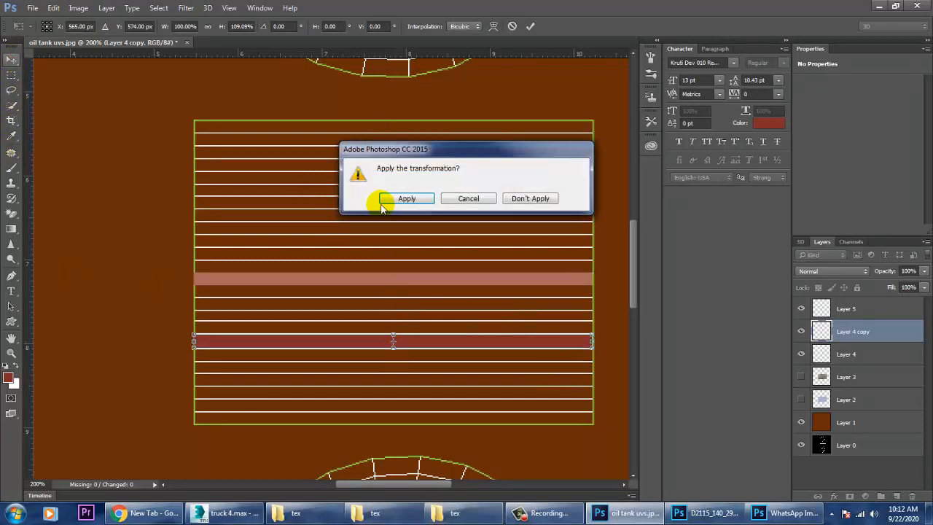
pyautogui.click(408, 199)
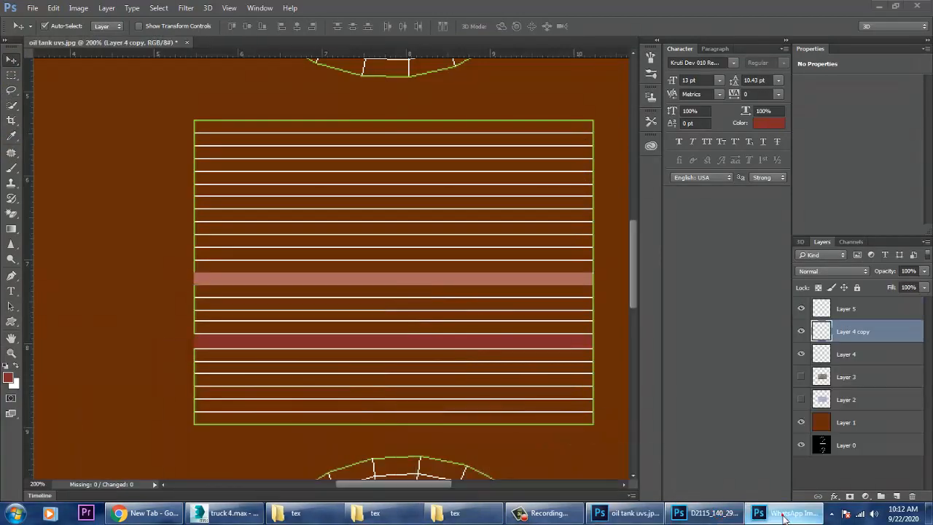
# Sample the yellow-orange of the lowest stripe in the tank reference photo as the foreground colour, and return to the UV layout
pyautogui.click(783, 515)
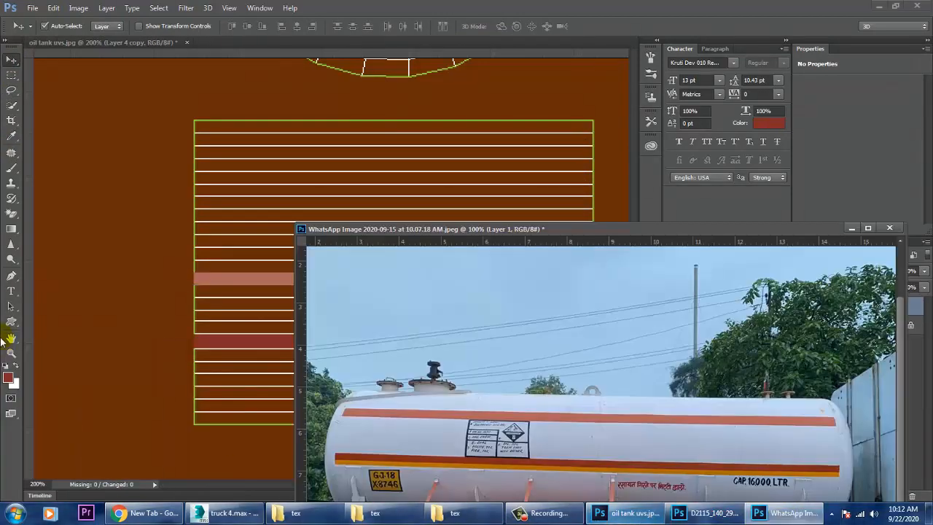
pyautogui.click(12, 137)
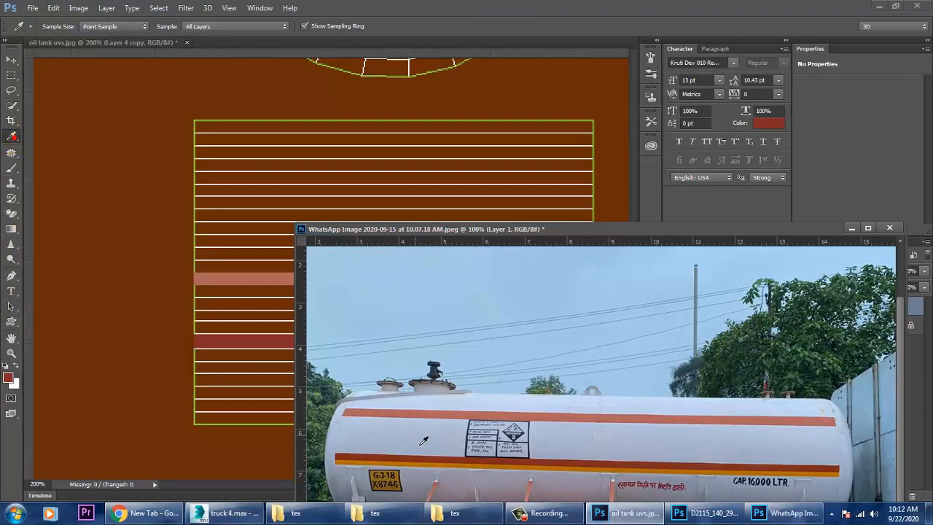
pyautogui.click(517, 474)
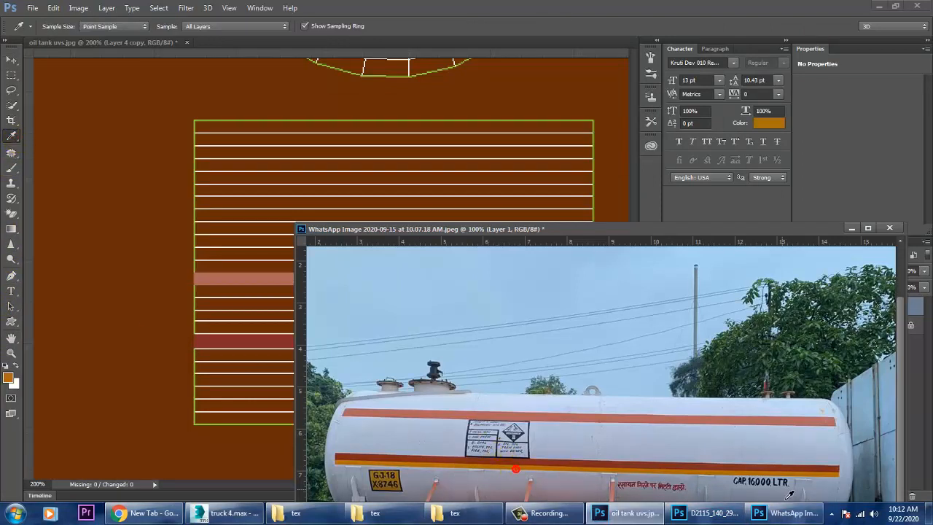
pyautogui.click(11, 61)
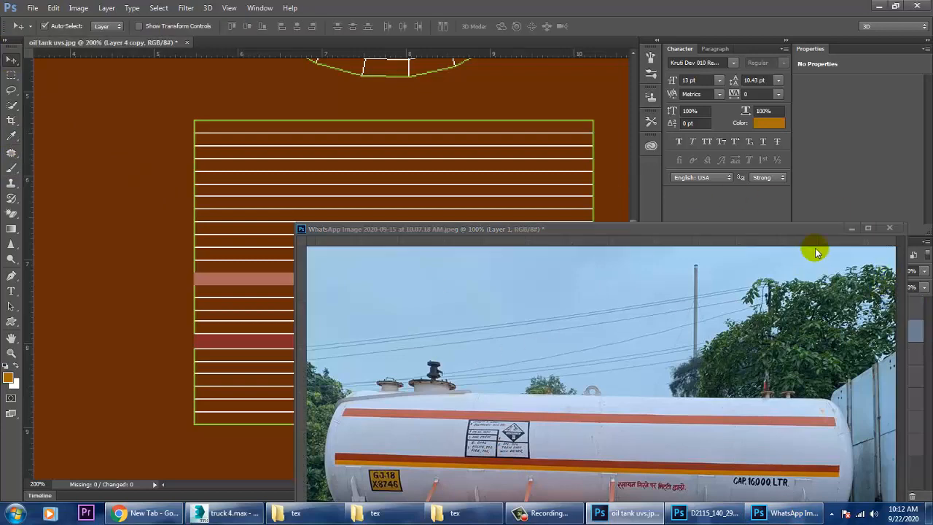
pyautogui.click(851, 229)
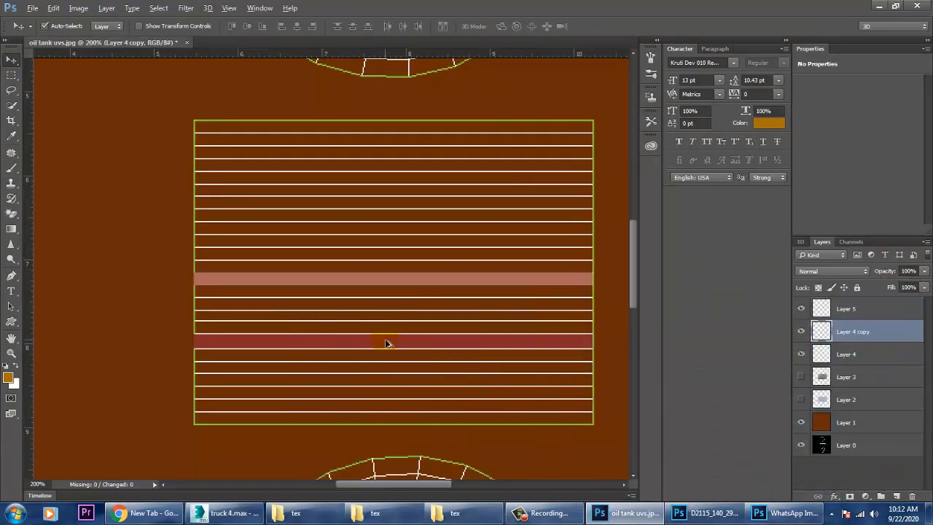
# Duplicate the dark red stripe onto the grid row directly below and fill the copy with the sampled yellow-orange
pyautogui.moveTo(387, 343); pyautogui.dragTo(388, 357)
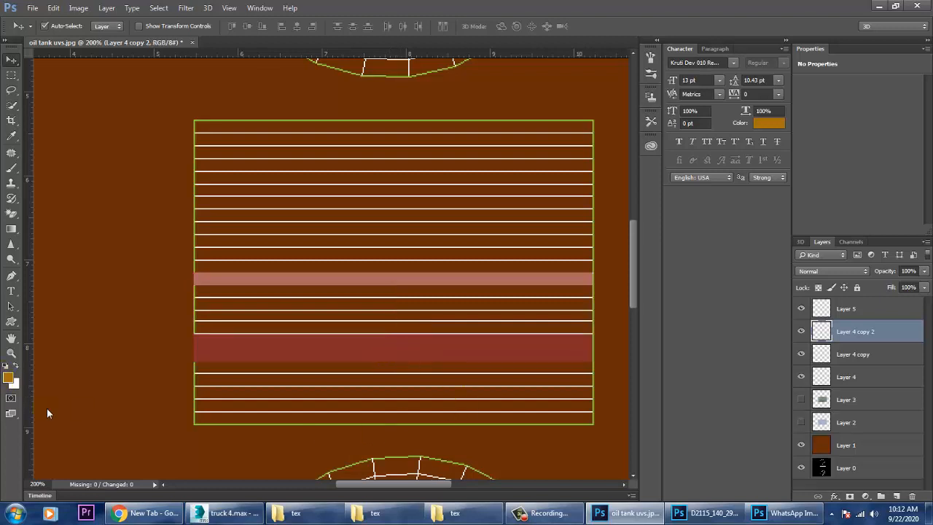
pyautogui.keyDown('ctrl'); pyautogui.click(821, 331); pyautogui.keyUp('ctrl')
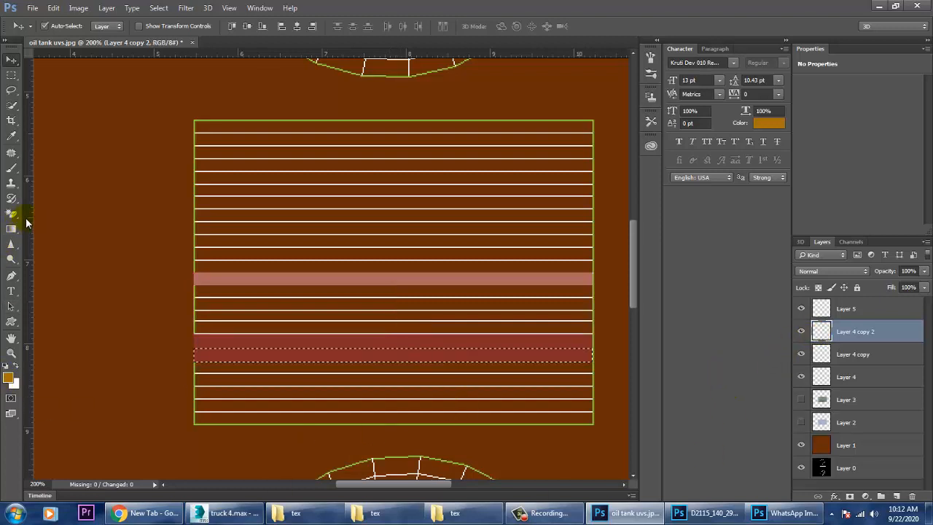
pyautogui.hotkey('alt', 'BackSpace')
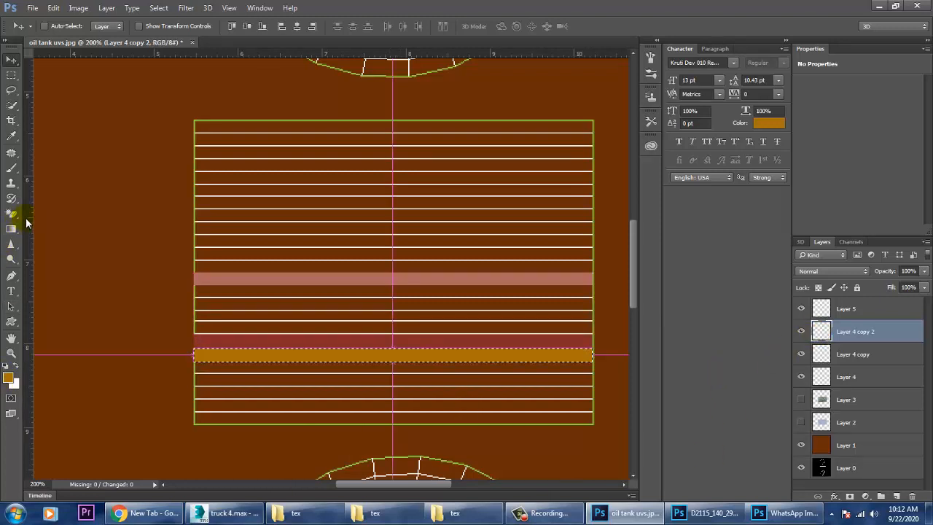
pyautogui.hotkey('ctrl', 'd')
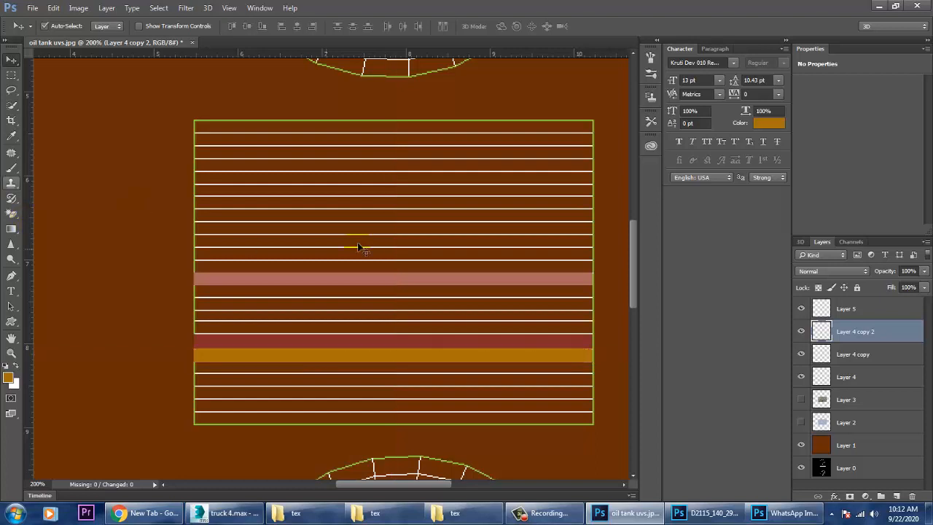
# Show Layer 3 and Layer 2 behind the stripes, and hide the brown Layer 1 and the UV wireframe Layer 0
pyautogui.click(801, 400)
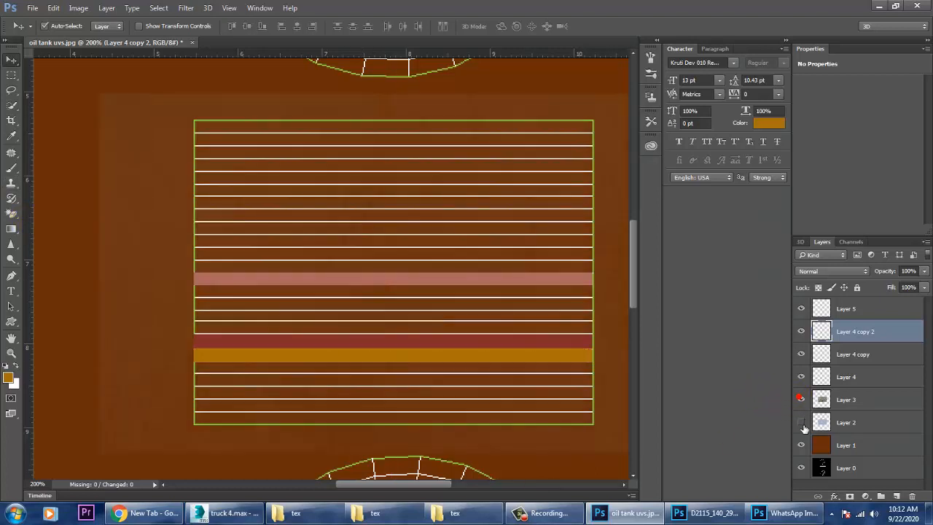
pyautogui.click(801, 423)
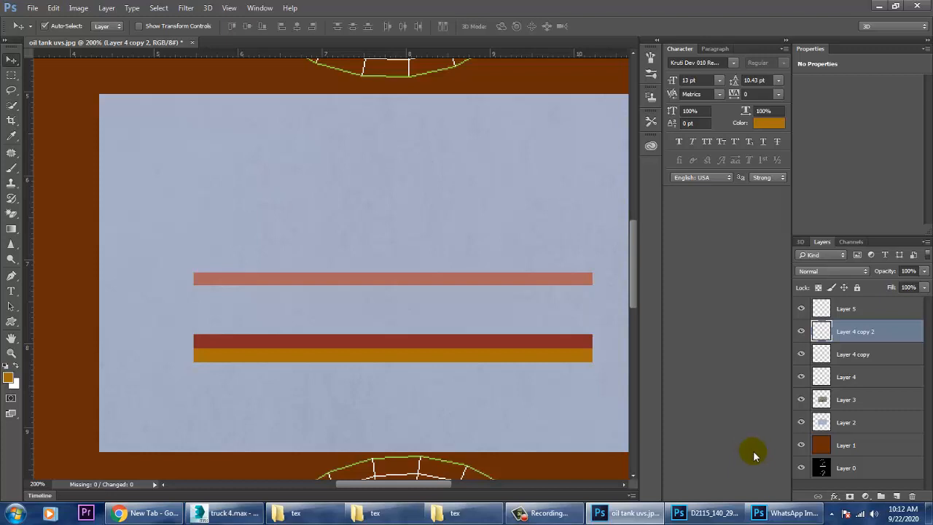
pyautogui.hotkey('ctrl', '-')
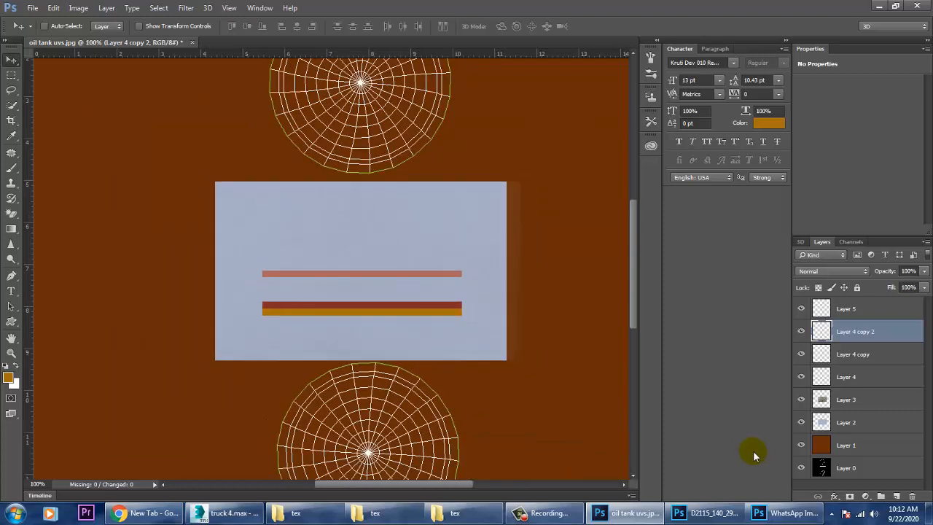
pyautogui.click(801, 468)
pyautogui.click(801, 445)
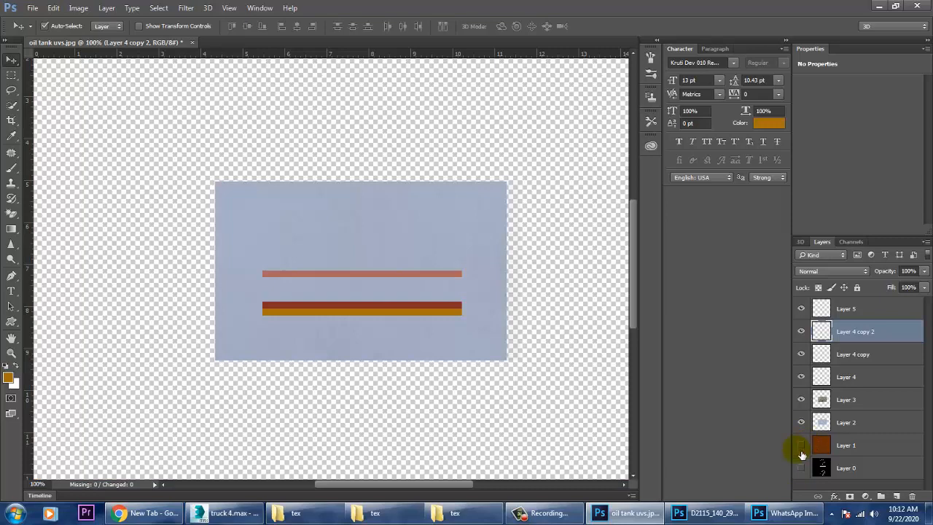
# Save the texture as a layered Photoshop file named "oil tank 1st texture" in the tex folder
pyautogui.click(33, 9)
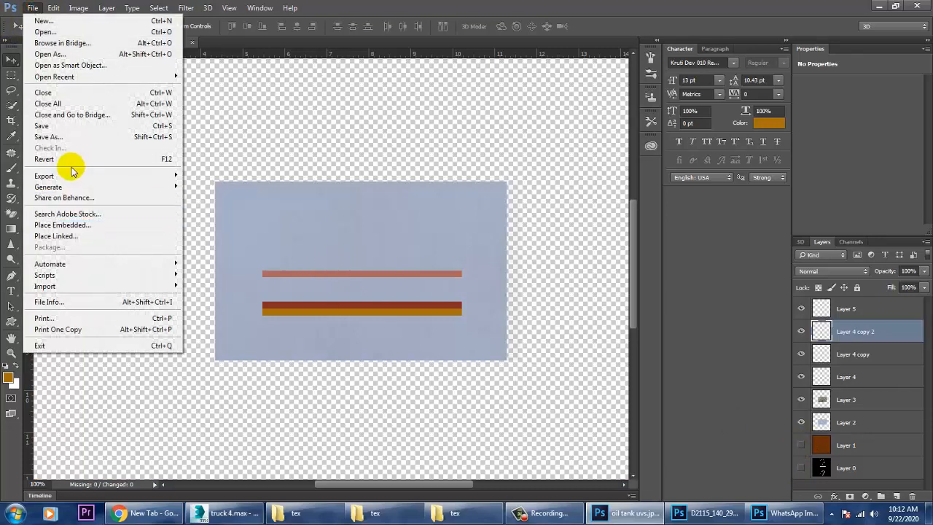
pyautogui.click(73, 137)
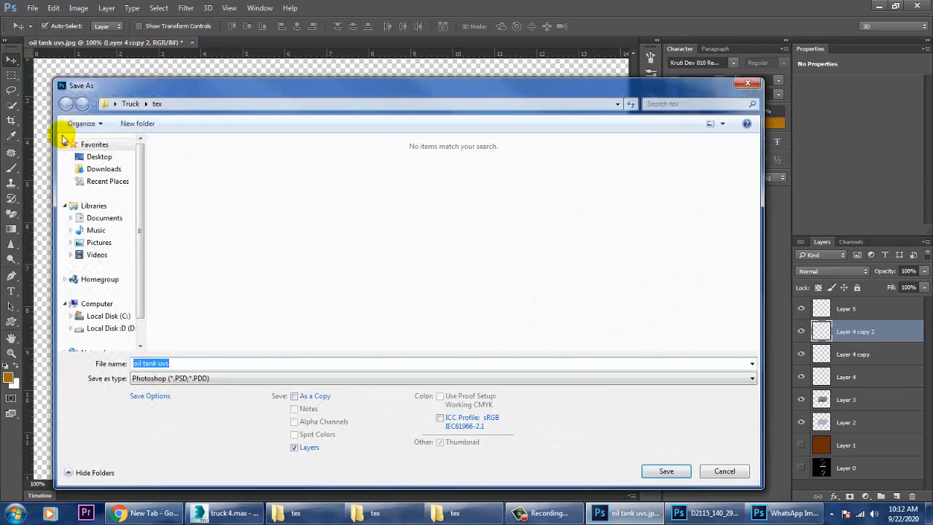
pyautogui.click(187, 365)
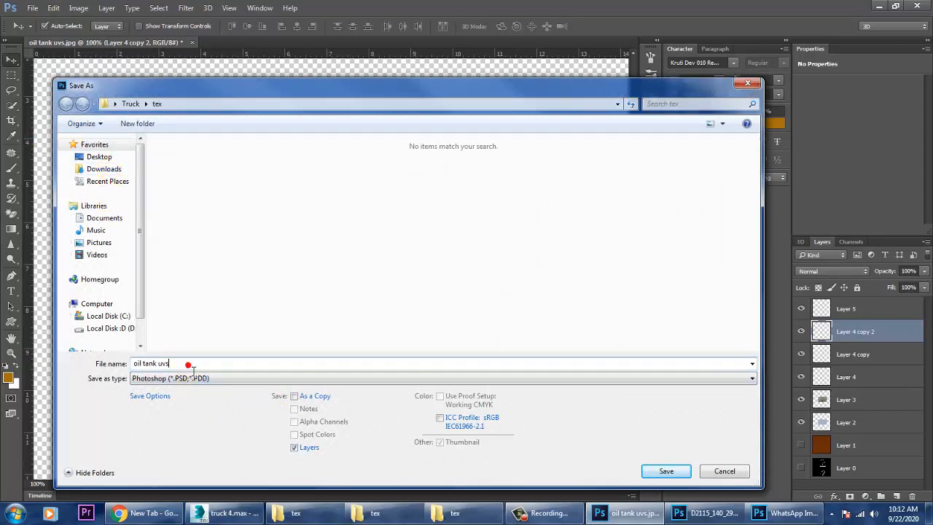
pyautogui.press('BackSpace')
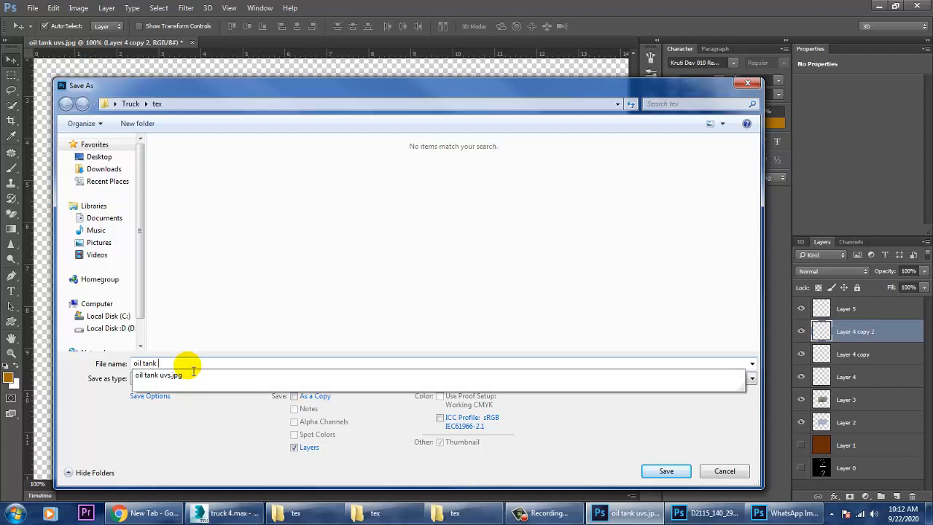
pyautogui.write('1st')
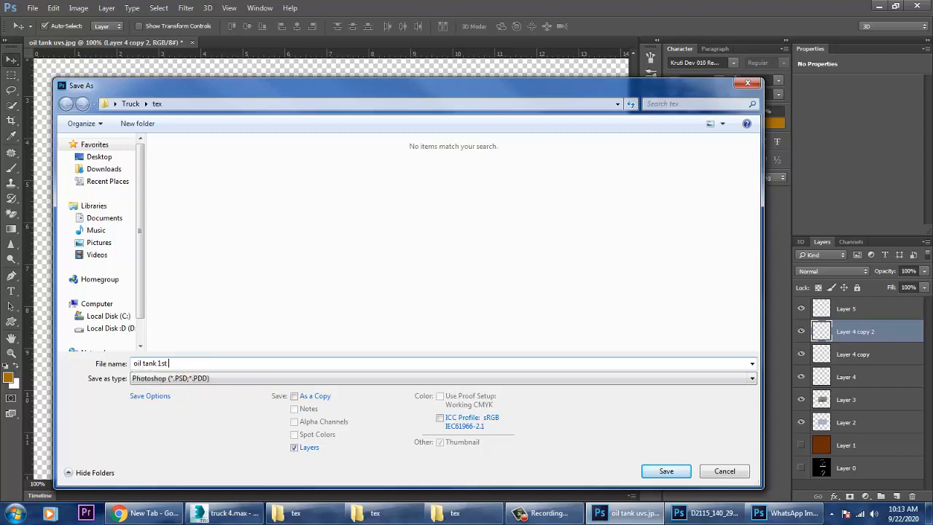
pyautogui.write(' texture')
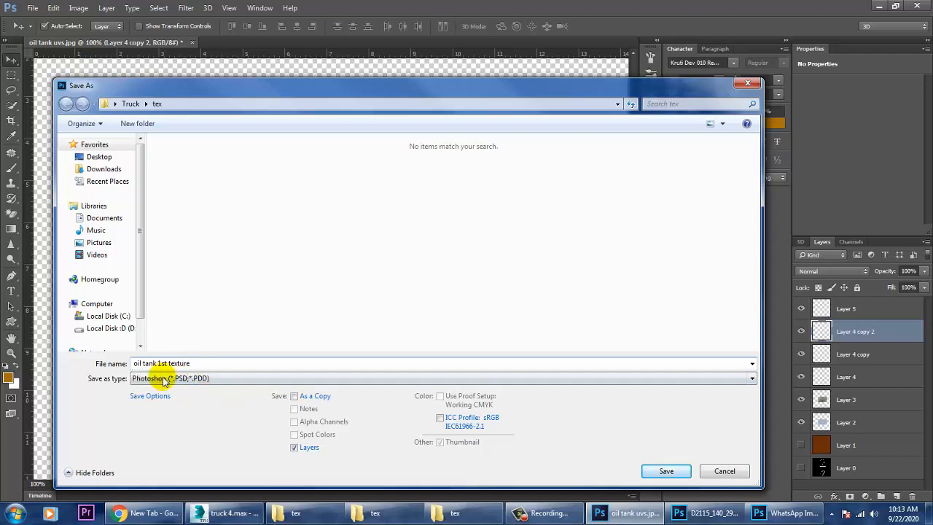
pyautogui.click(666, 472)
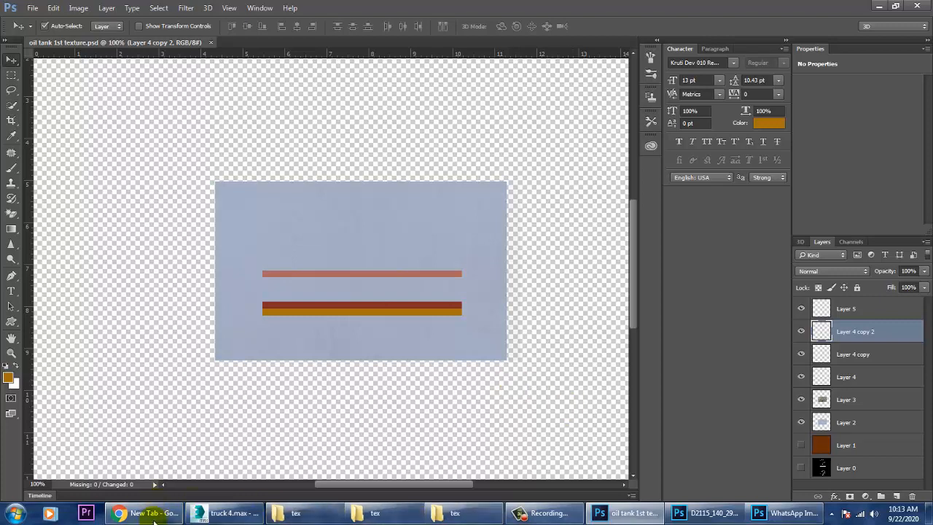
# Switch to 3ds Max, leave the polygon level of the oil tank's Unwrap UVW modifier, and open the Slate Material Editor
pyautogui.click(234, 517)
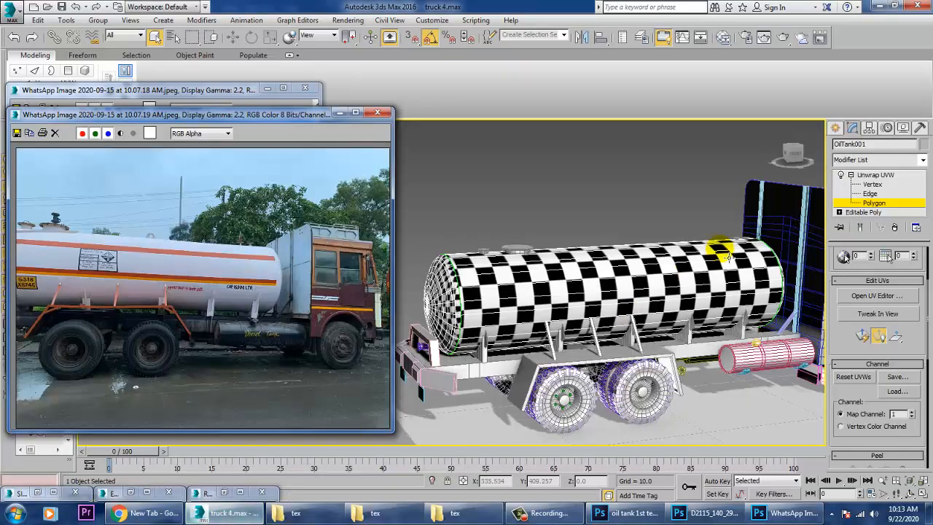
pyautogui.click(894, 176)
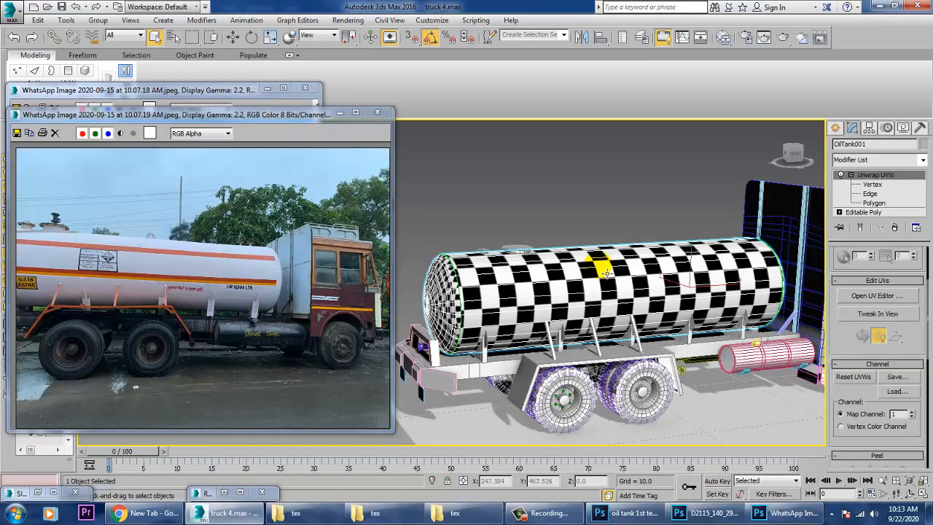
pyautogui.press('m')
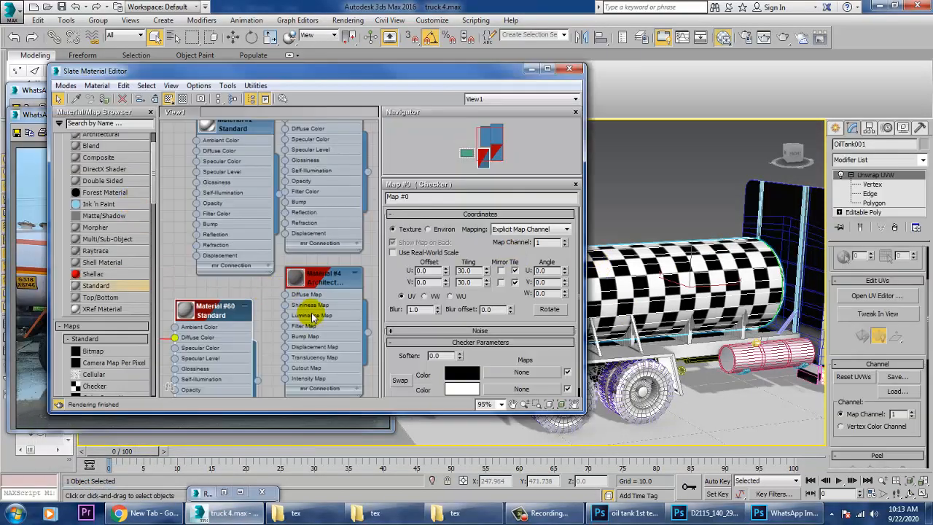
# Look through the material node view and the list of available maps, and put the Material Editor away
pyautogui.click(272, 321)
pyautogui.scroll(-3, 270, 332)
pyautogui.moveTo(272, 340); pyautogui.dragTo(288, 150, button='middle')
pyautogui.scroll(-1, 248, 216)
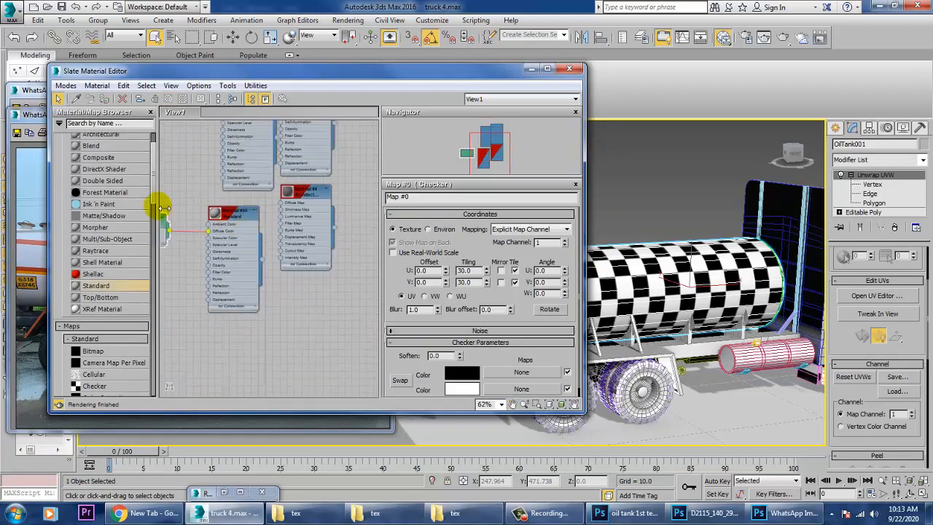
pyautogui.moveTo(153, 195); pyautogui.dragTo(158, 295)
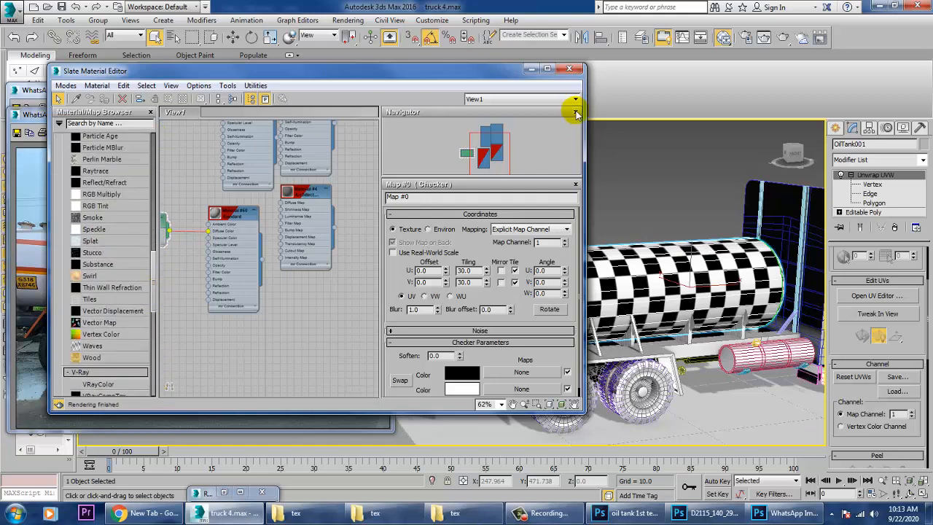
pyautogui.click(530, 71)
# Change the scene's renderer to V-Ray Adv 3.30.05 in Render Setup and close the dialog
pyautogui.click(348, 19)
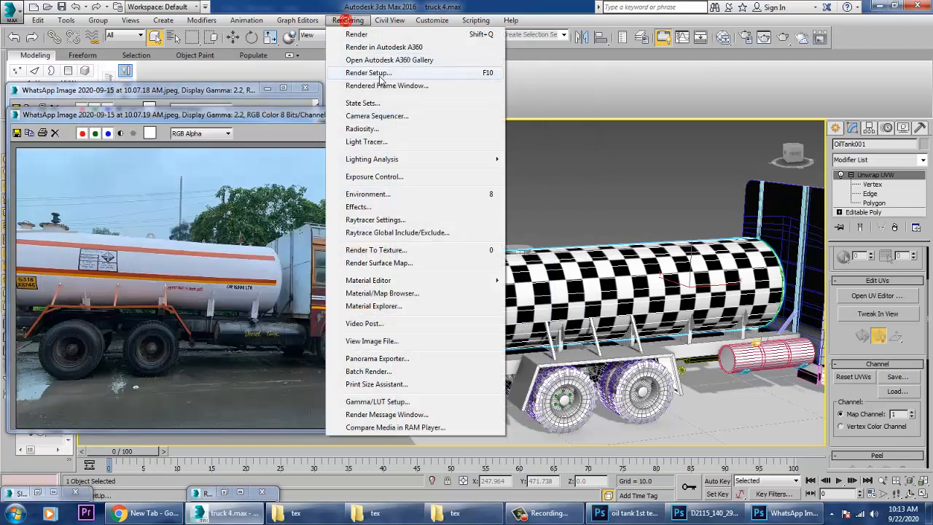
pyautogui.click(375, 74)
pyautogui.click(576, 142)
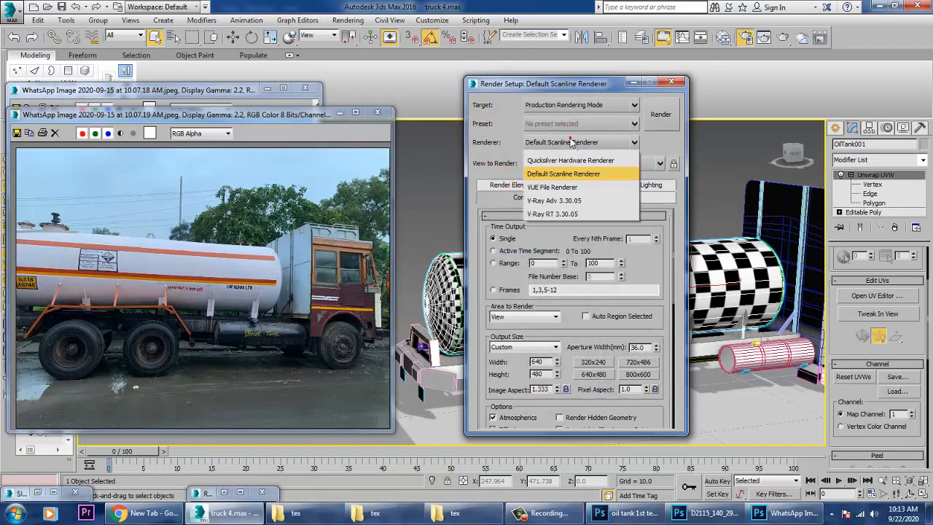
pyautogui.click(554, 223)
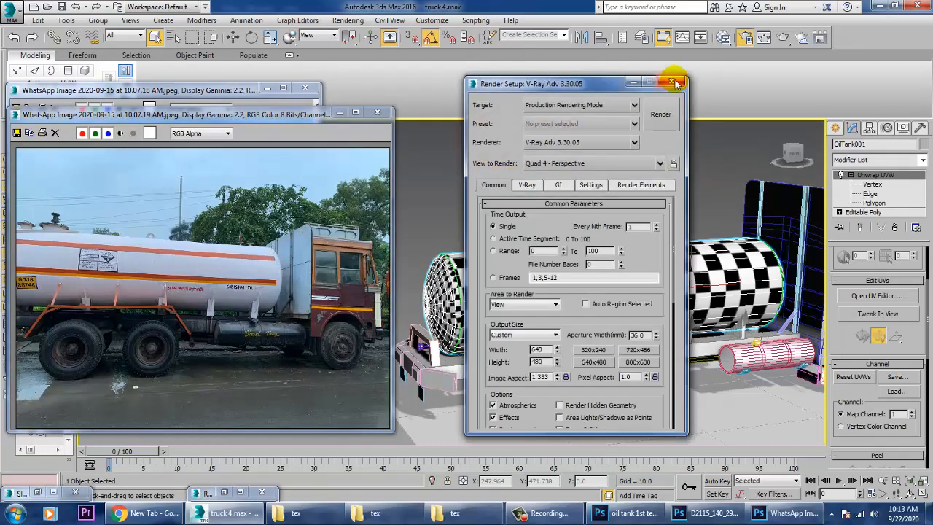
pyautogui.click(671, 82)
# Find the V-Ray materials by searching for "vray" in the Slate Material Editor and add a VRayMtl node below the existing materials
pyautogui.press('m')
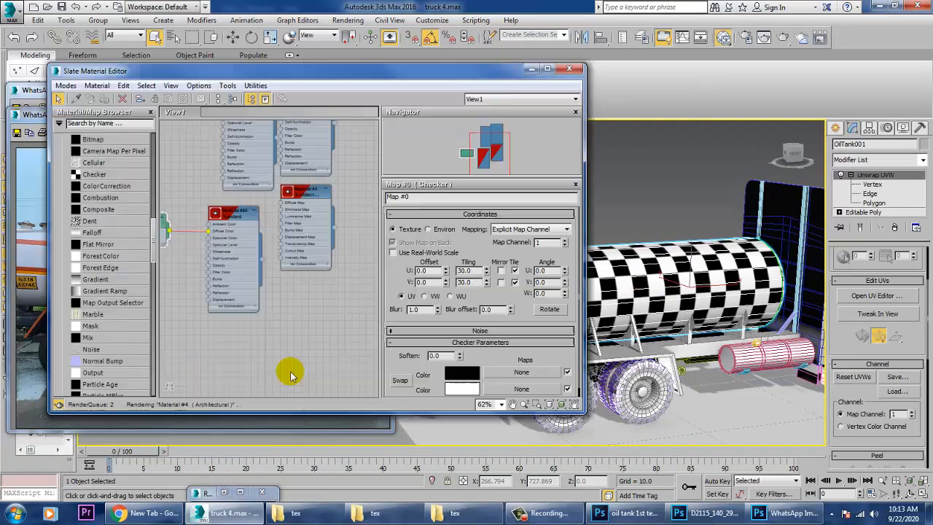
pyautogui.moveTo(157, 240); pyautogui.dragTo(151, 142)
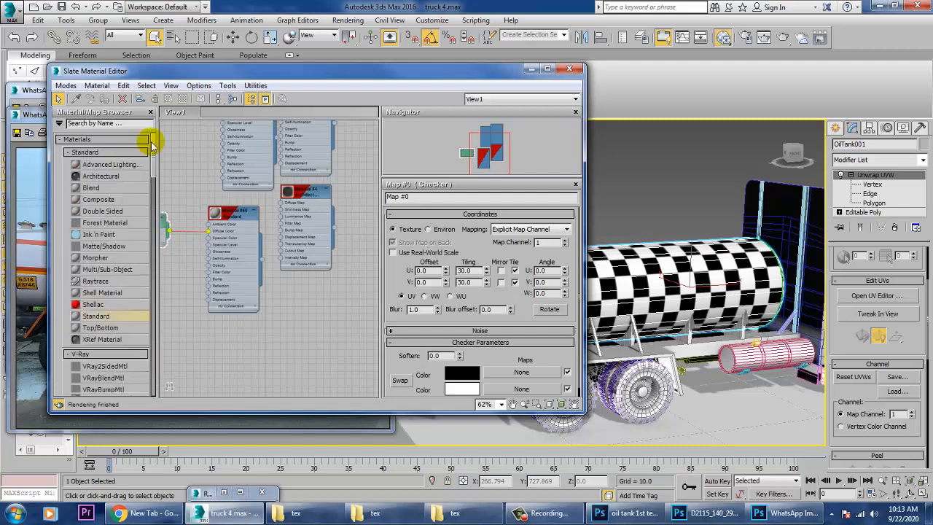
pyautogui.click(76, 126)
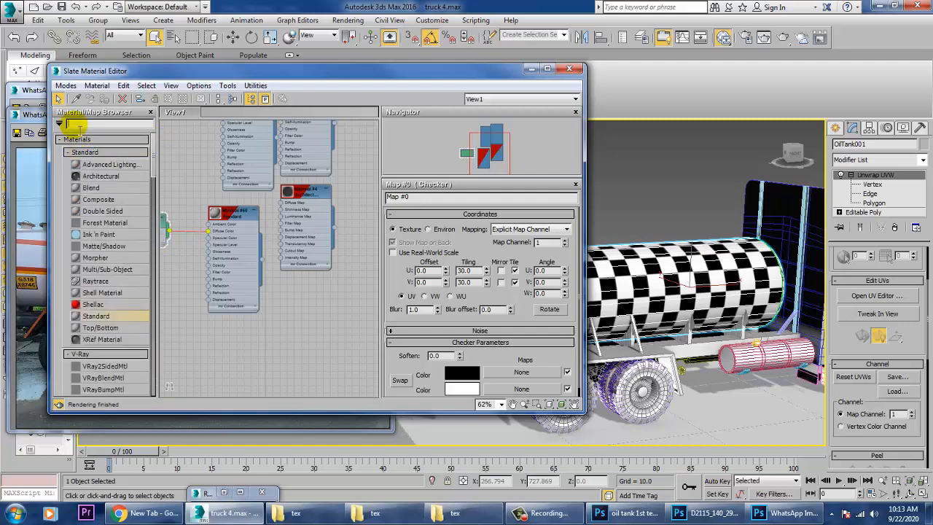
pyautogui.write('vray')
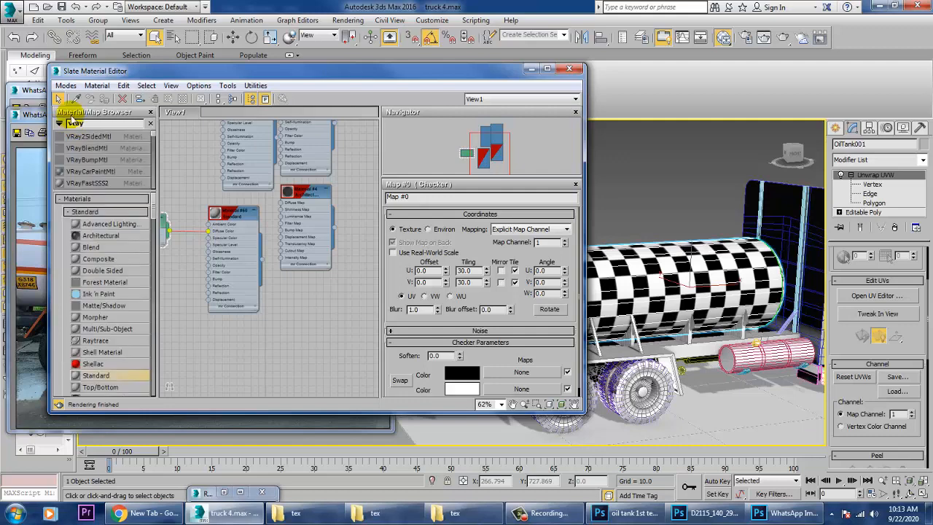
pyautogui.moveTo(151, 219); pyautogui.dragTo(155, 252)
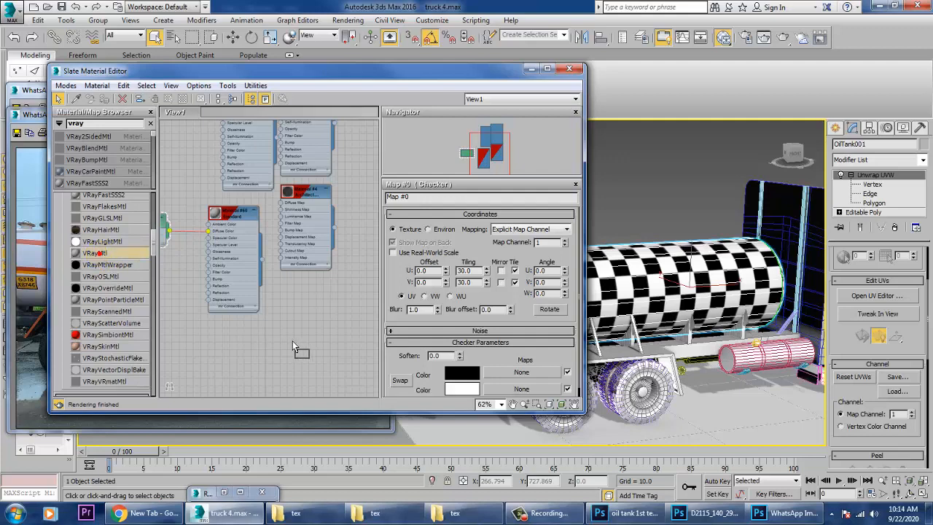
pyautogui.moveTo(292, 341); pyautogui.dragTo(292, 340)
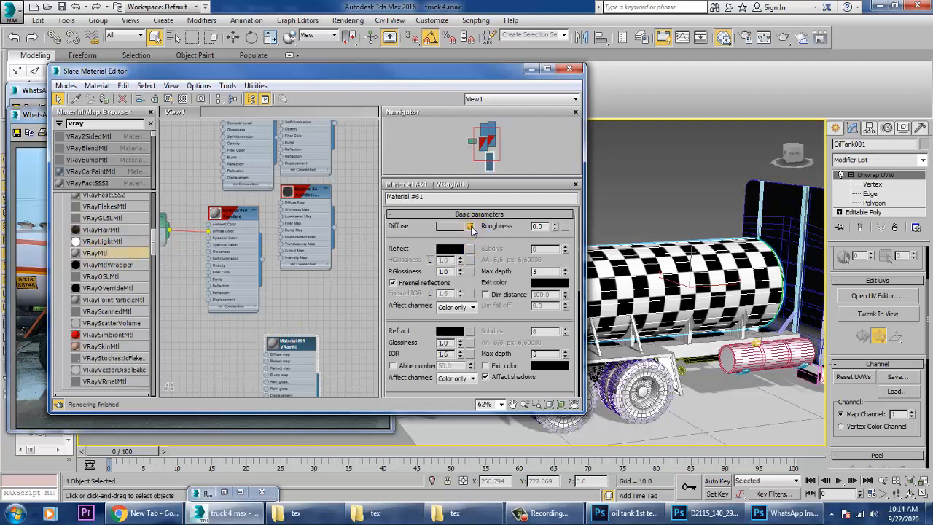
# Load oil tank 1st texture.psd from the Desktop's Truck/tex folder as a collapsed-layers Bitmap in the VRayMtl's diffuse map
pyautogui.click(470, 227)
pyautogui.doubleClick(383, 124)
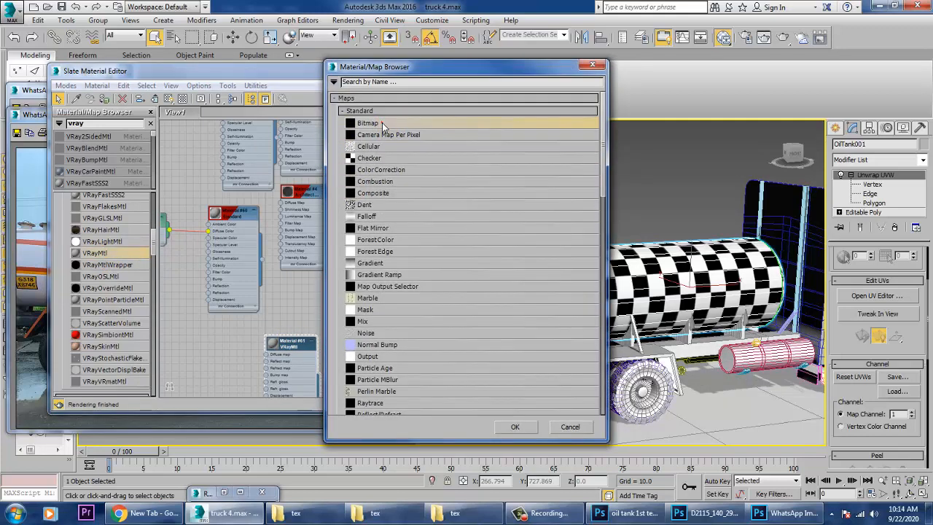
pyautogui.click(29, 117)
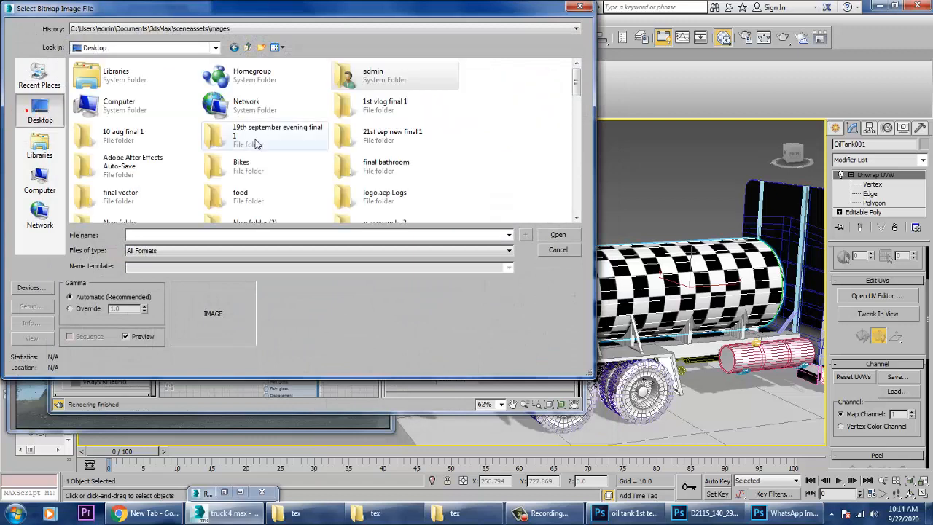
pyautogui.scroll(-3, 242, 140)
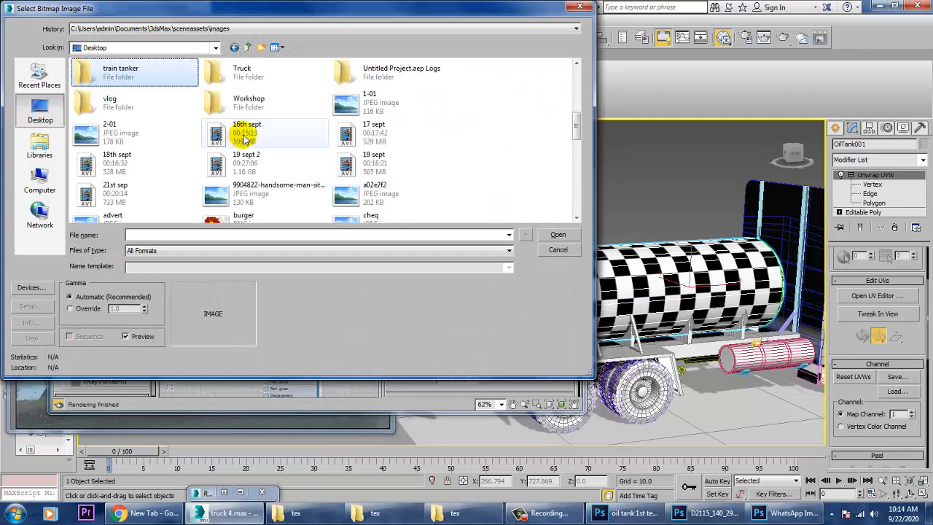
pyautogui.doubleClick(229, 75)
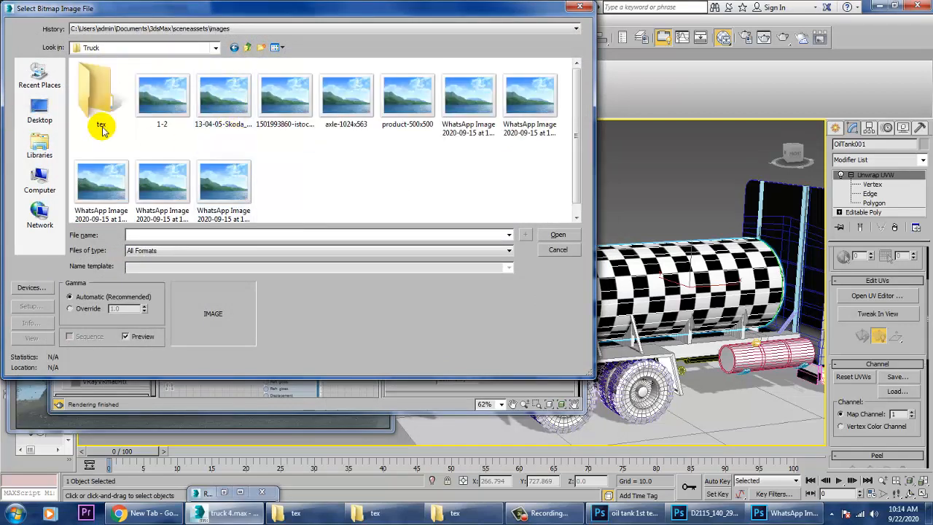
pyautogui.doubleClick(98, 98)
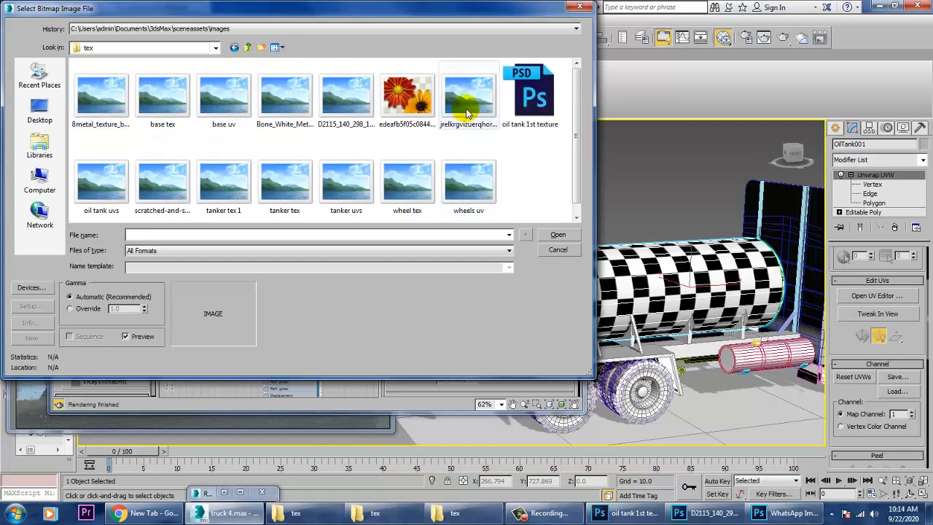
pyautogui.doubleClick(537, 100)
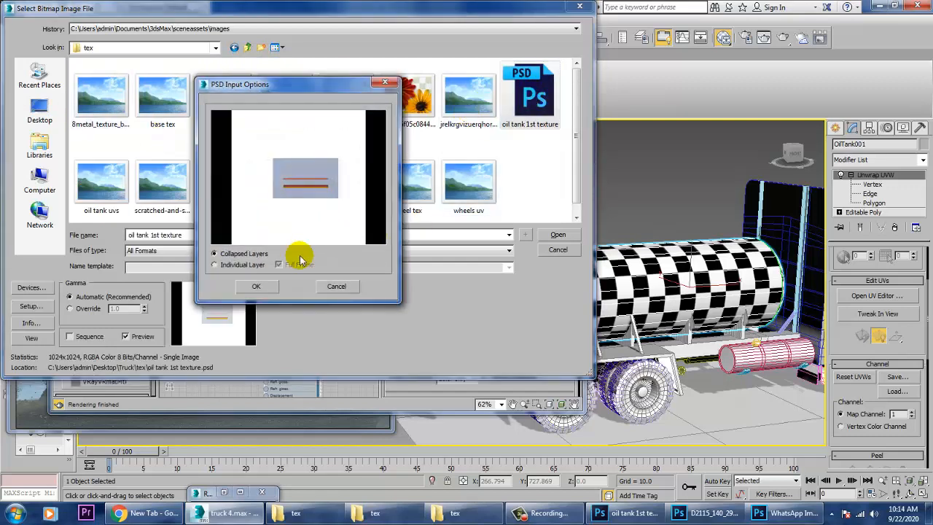
pyautogui.click(256, 285)
# Assign the VRayMtl to the selected oil tank, show its texture in the viewport, and compare the stripes with the reference photo
pyautogui.click(106, 100)
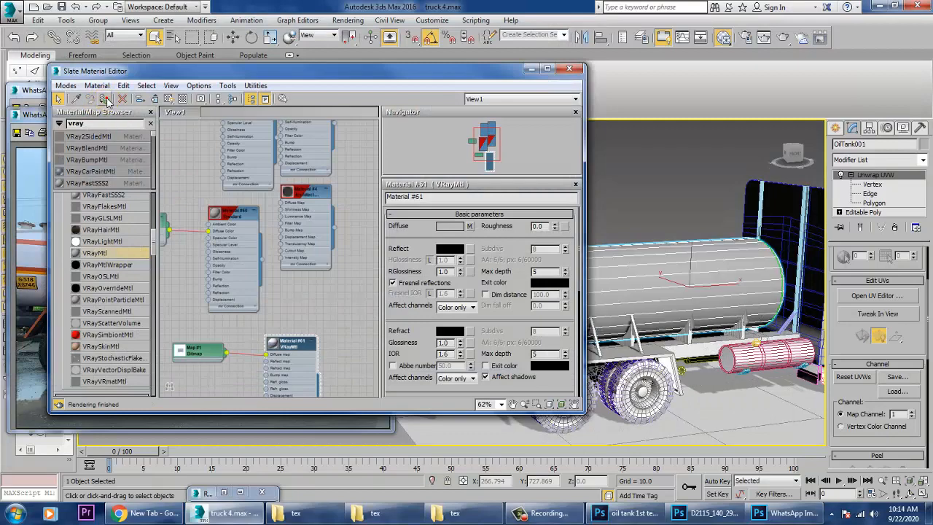
pyautogui.click(171, 100)
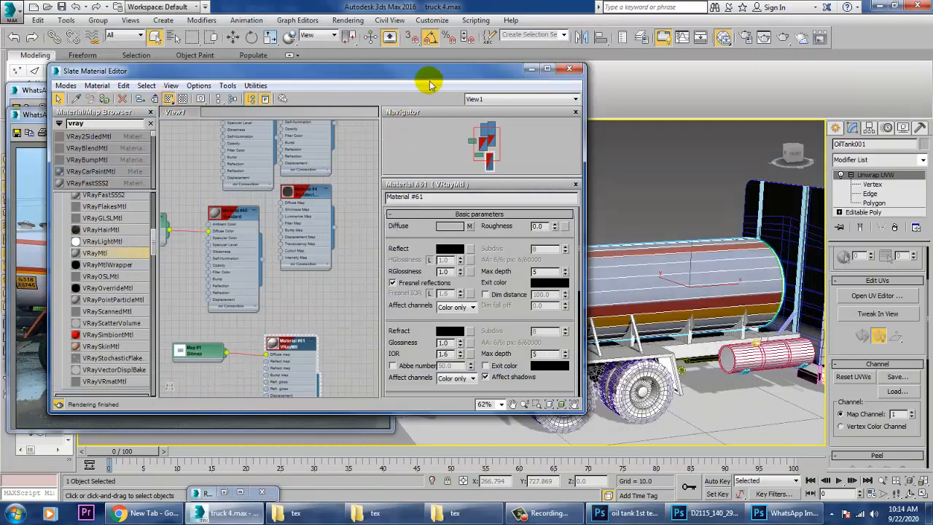
pyautogui.click(530, 68)
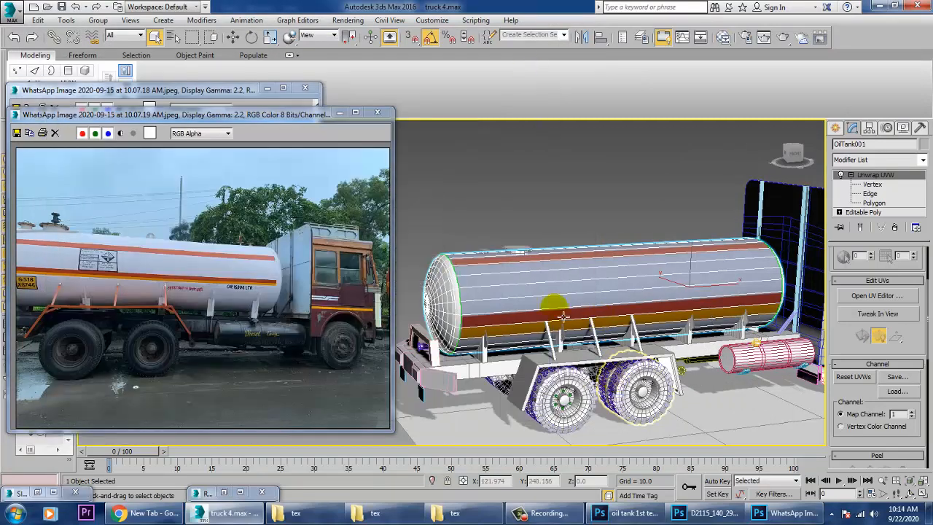
pyautogui.keyDown('alt'); pyautogui.moveTo(547, 299); pyautogui.dragTo(559, 316, button='middle'); pyautogui.keyUp('alt')
pyautogui.scroll(3, 566, 315)
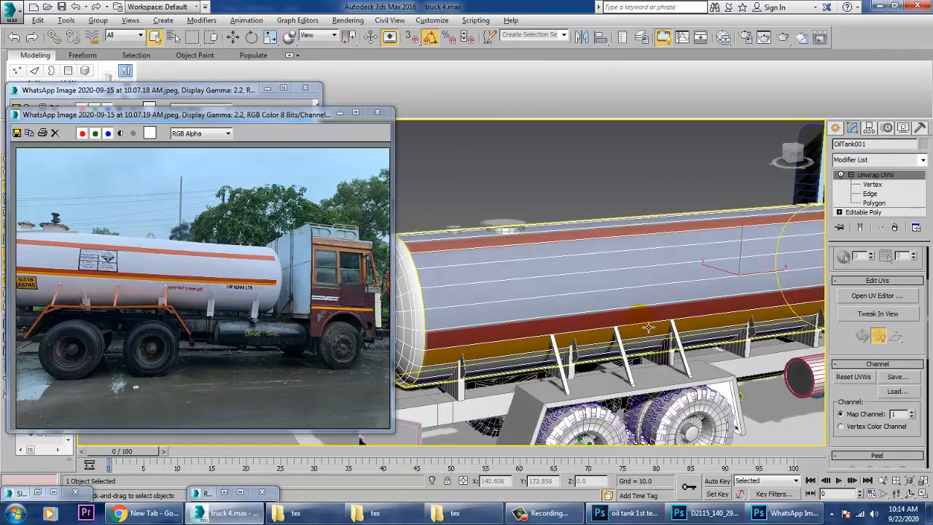
pyautogui.moveTo(692, 333)
pyautogui.keyDown('alt'); pyautogui.mouseDown(button='middle')
pyautogui.moveTo(692, 354)
pyautogui.moveTo(695, 329)
pyautogui.mouseUp(button='middle'); pyautogui.keyUp('alt')
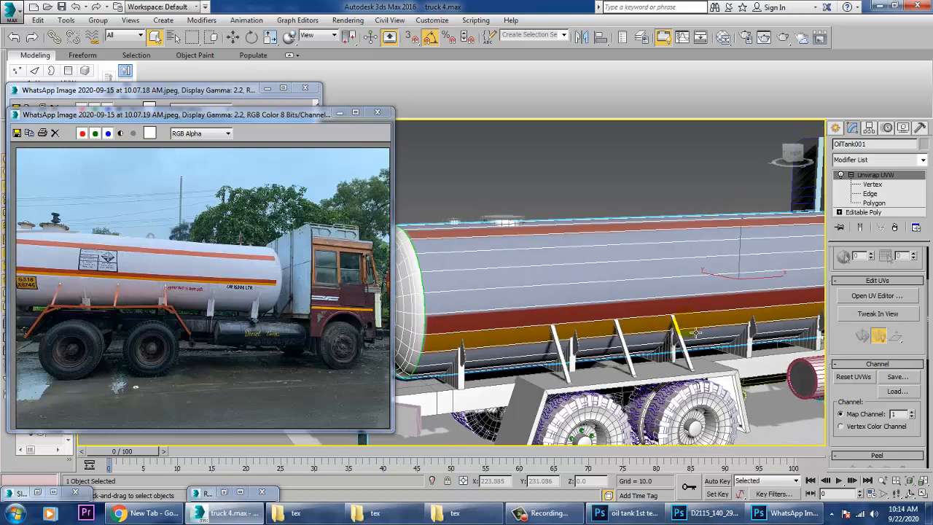
pyautogui.click(699, 293)
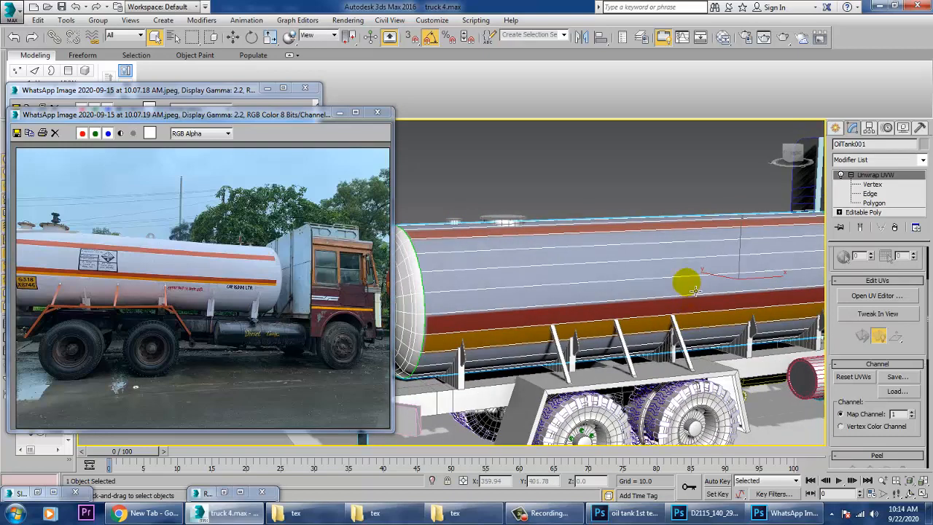
pyautogui.moveTo(696, 290); pyautogui.dragTo(669, 245)
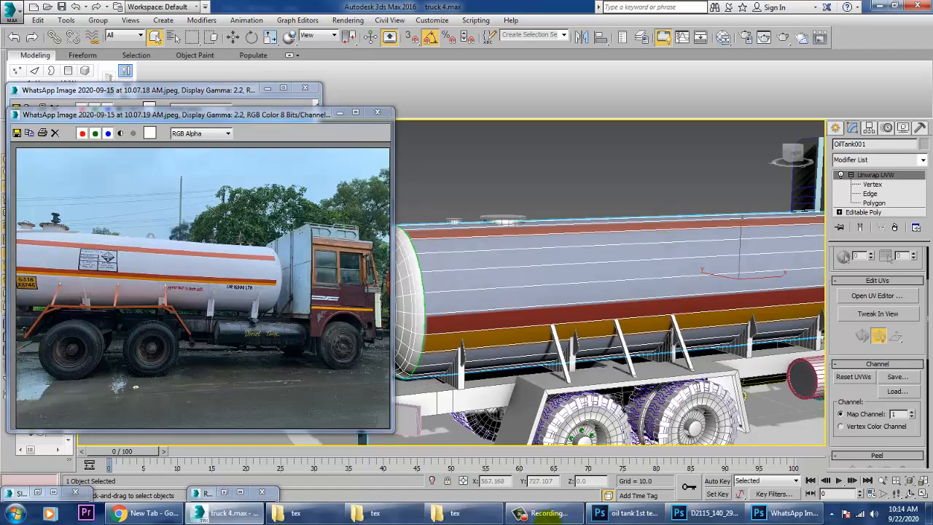
# Switch to Photoshop's oil tank 1st texture document and minimize the reference photo window covering the canvas
pyautogui.click(620, 513)
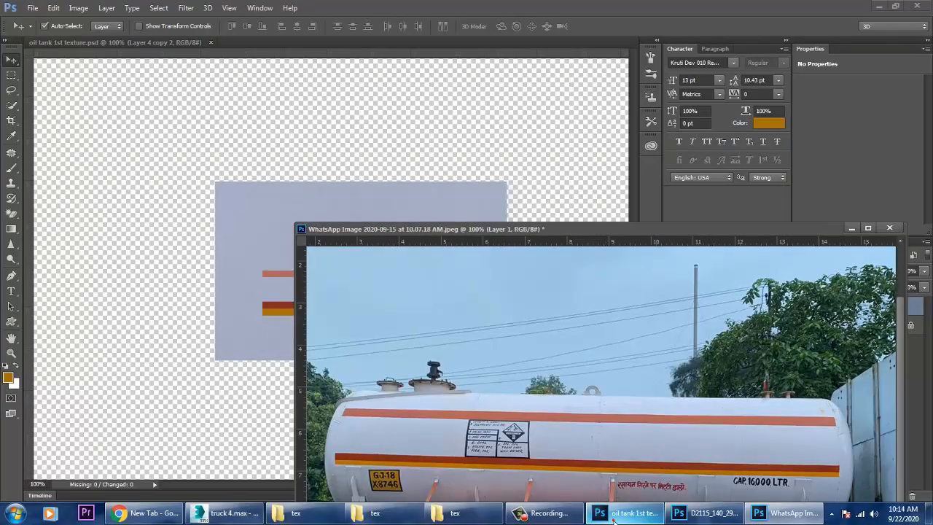
pyautogui.click(558, 258)
pyautogui.click(358, 133)
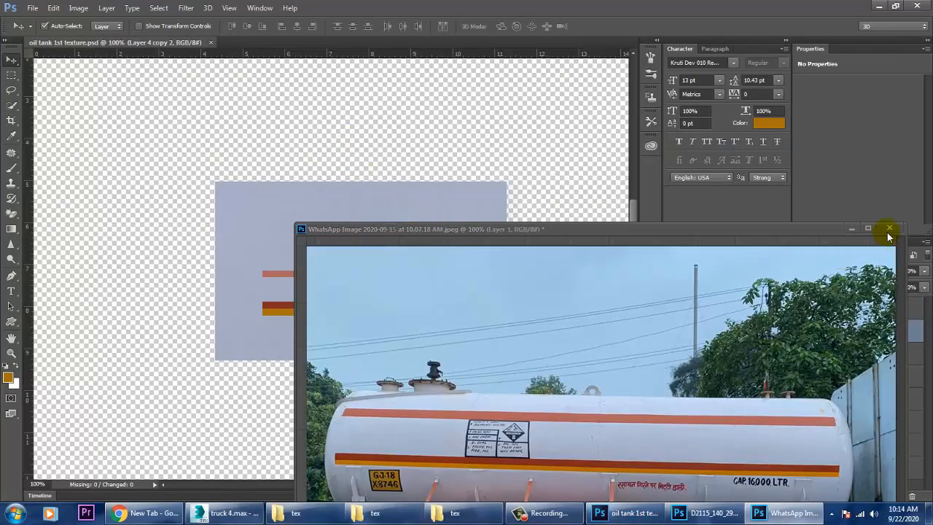
pyautogui.click(853, 228)
pyautogui.click(545, 190)
pyautogui.click(487, 242)
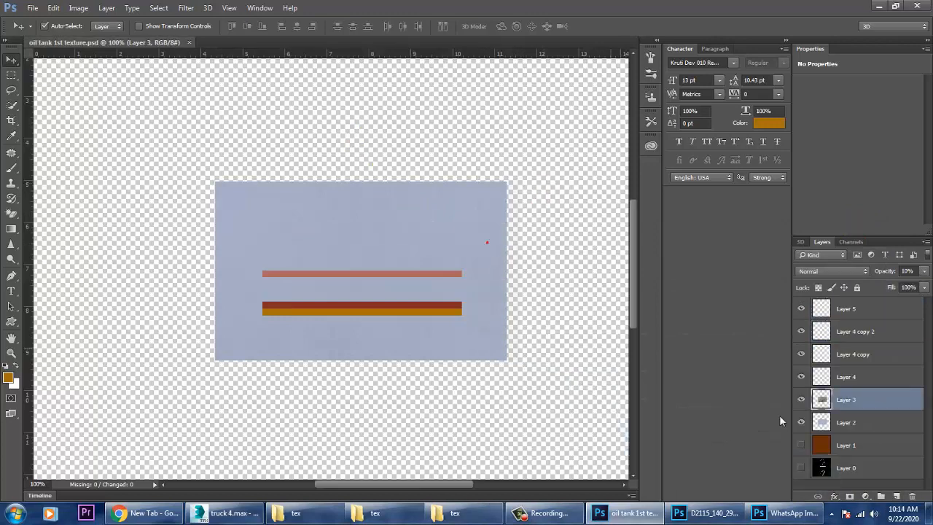
# Show the UV wireframe on Layer 0 and brown Layer 1, and hide Layers 2 and 3
pyautogui.click(798, 467)
pyautogui.click(801, 444)
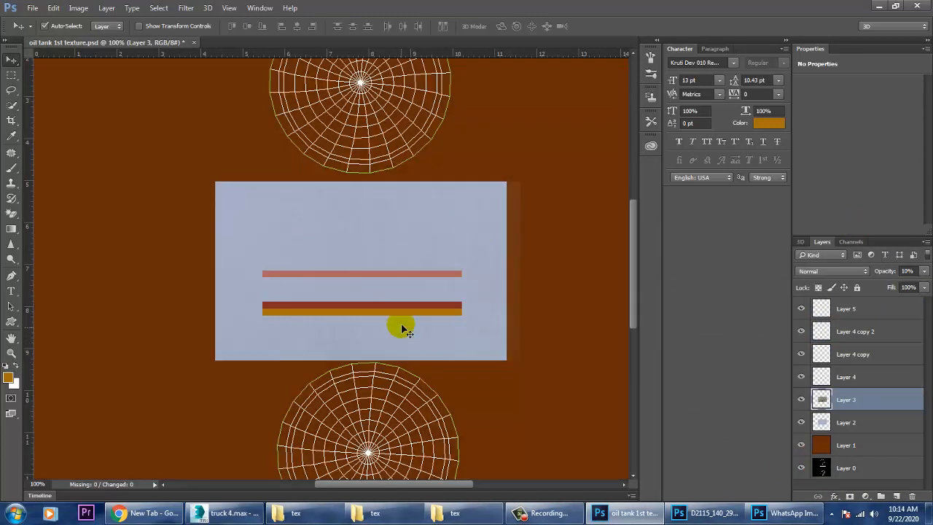
pyautogui.click(802, 422)
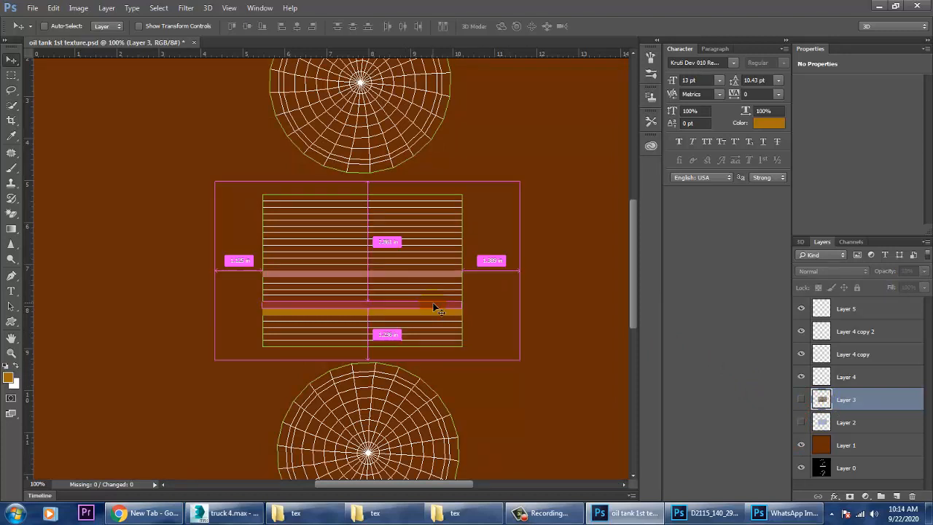
# Move the pink stripe down one UV row, and move the dark red and orange stripes together up one row
pyautogui.keyDown('alt'); pyautogui.scroll(3, 435, 308); pyautogui.keyUp('alt')
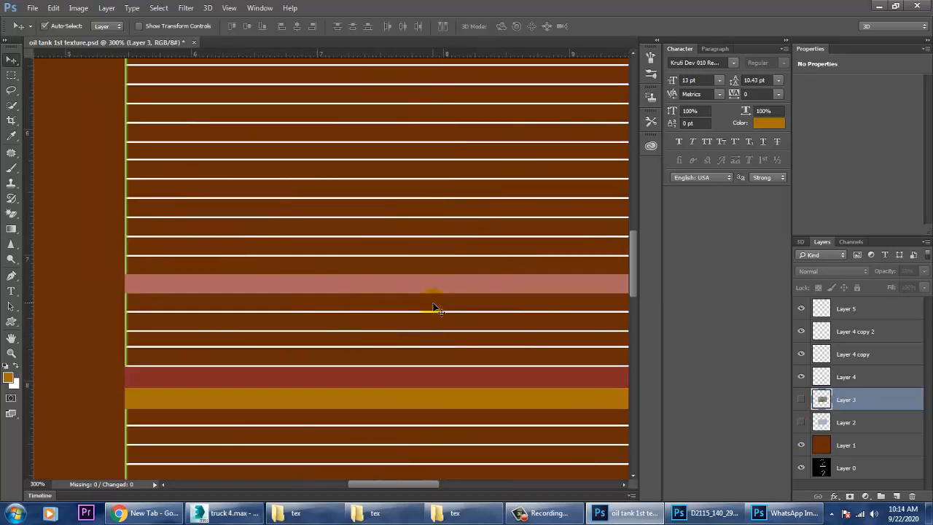
pyautogui.click(354, 293)
pyautogui.moveTo(362, 292); pyautogui.dragTo(363, 307)
pyautogui.click(385, 397)
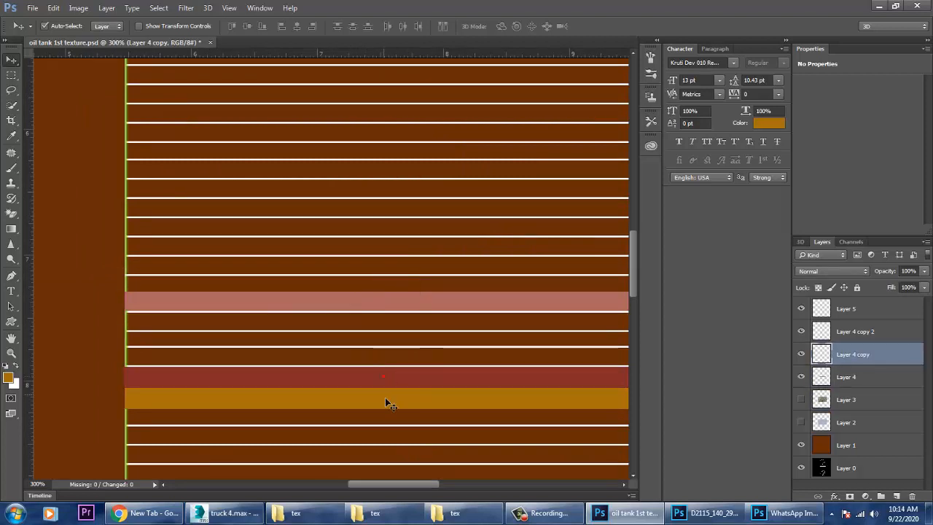
pyautogui.keyDown('shift'); pyautogui.click(397, 382); pyautogui.keyUp('shift')
pyautogui.moveTo(398, 382); pyautogui.dragTo(399, 359)
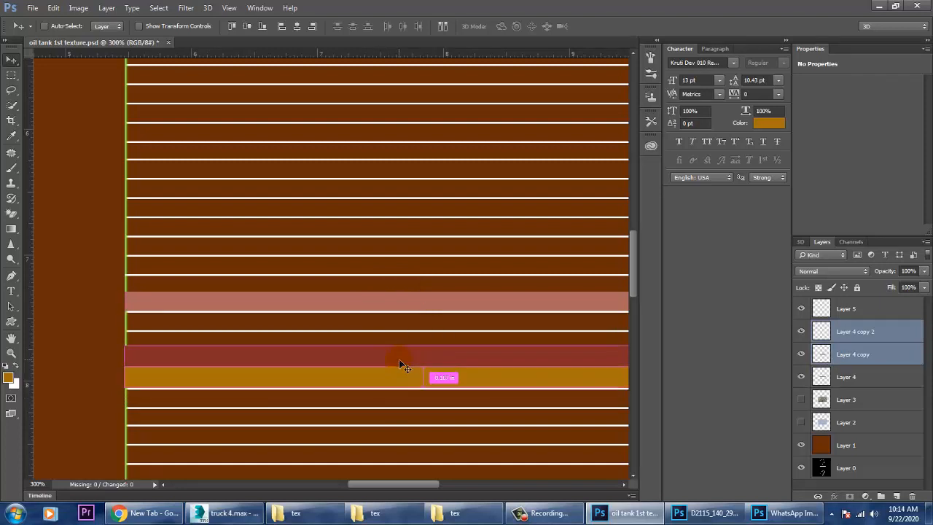
# Scale the dark red and orange stripes together to 66.67% height, keeping their upper edge in place
pyautogui.hotkey('ctrl', 't')
pyautogui.moveTo(428, 389); pyautogui.dragTo(428, 380)
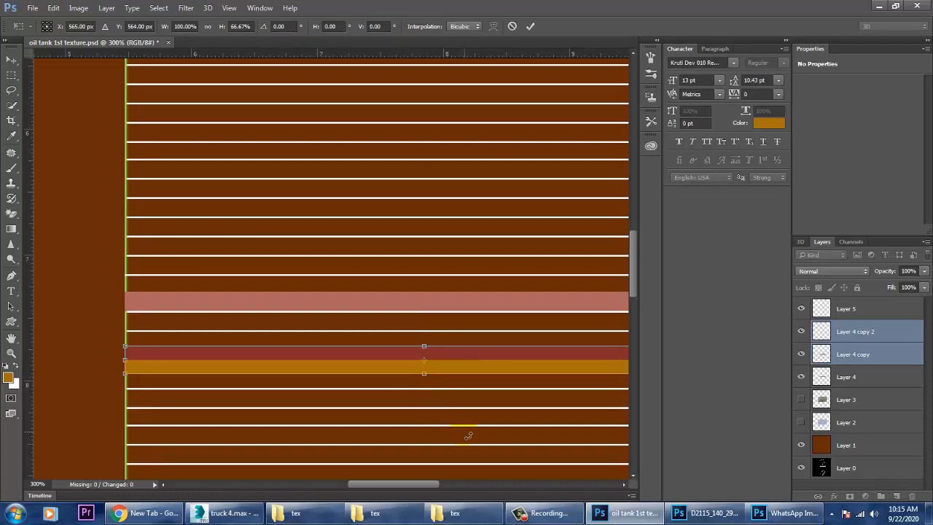
pyautogui.press('Return')
# Thin the pink stripe by lowering its upper edge with Free Transform, keeping its lower edge on the UV line
pyautogui.click(407, 302)
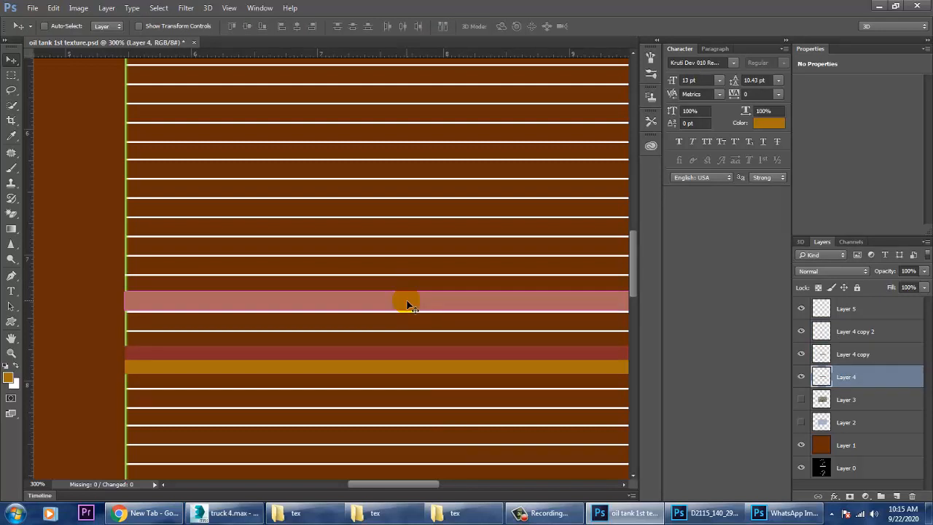
pyautogui.hotkey('ctrl', 't')
pyautogui.moveTo(428, 295); pyautogui.dragTo(431, 301)
pyautogui.press('Return')
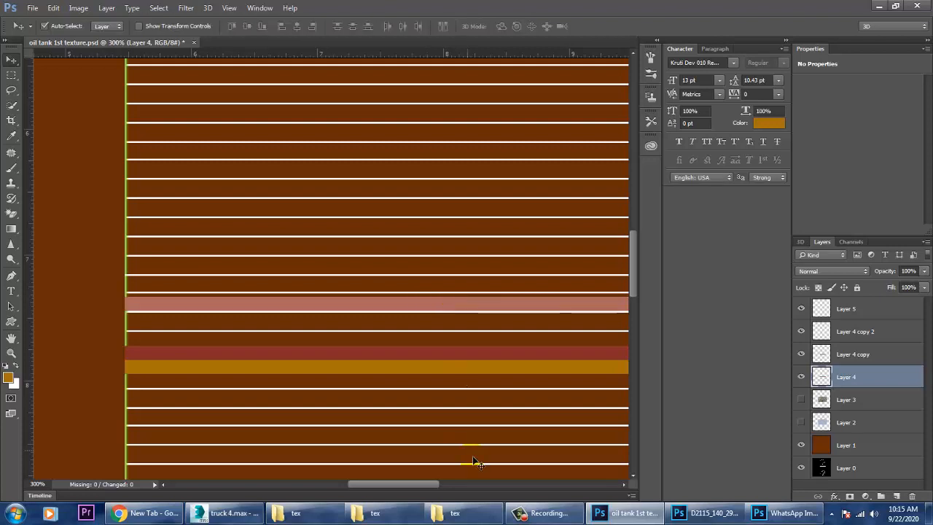
# Check the tank in 3ds Max, then return to Photoshop, show Layers 2 and 3, and hide Layers 0 and 1
pyautogui.click(223, 517)
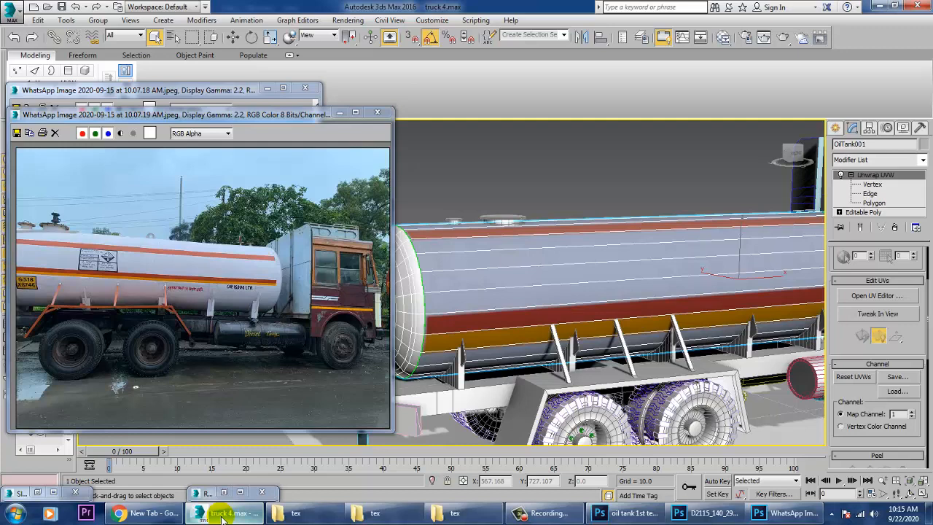
pyautogui.click(222, 516)
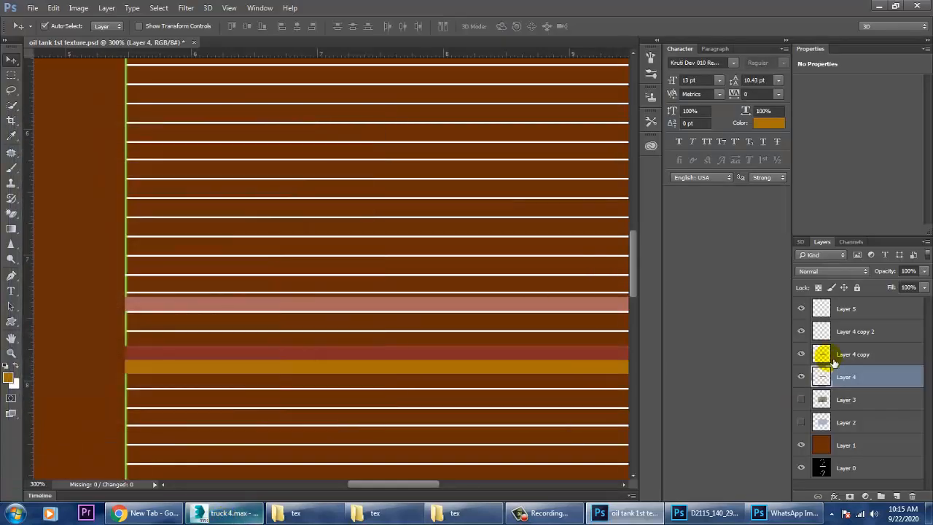
pyautogui.click(801, 399)
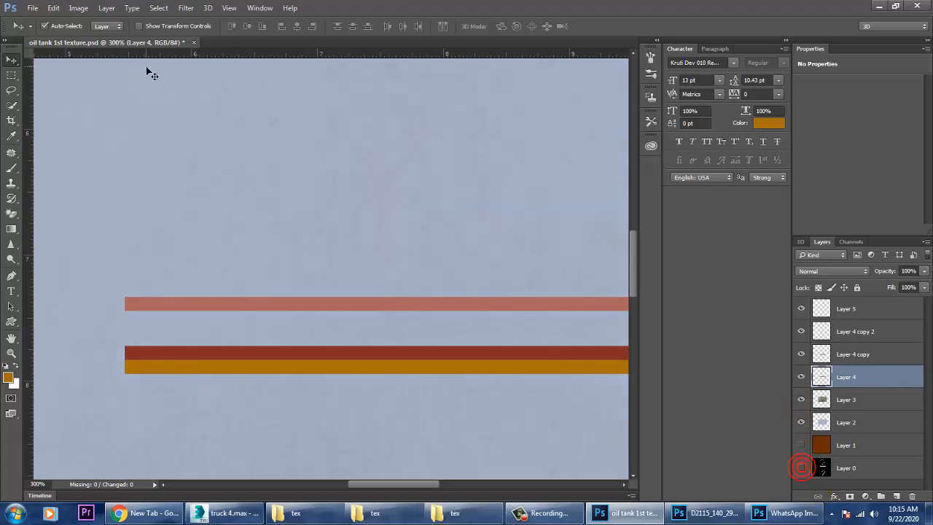
# Try to save the texture over the existing oil tank 1st texture.psd, directly and through Save As
pyautogui.click(41, 8)
pyautogui.click(71, 128)
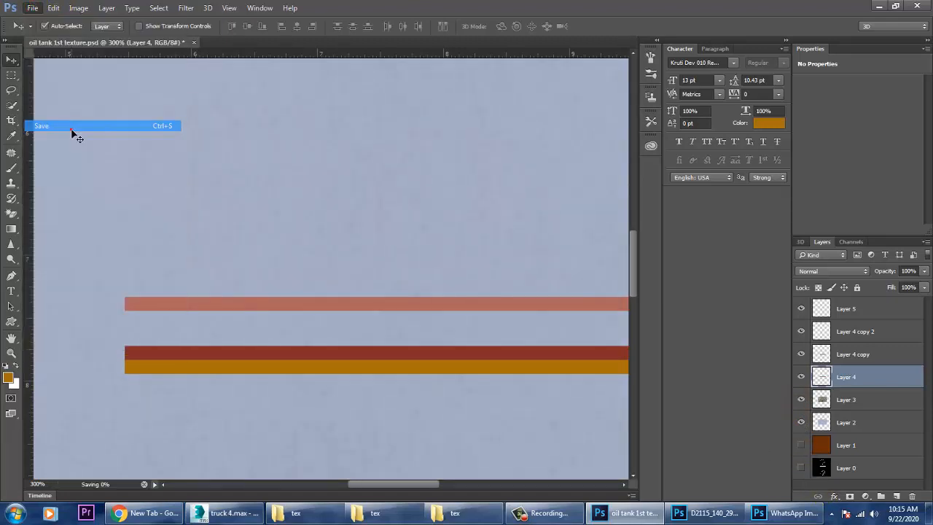
pyautogui.click(455, 206)
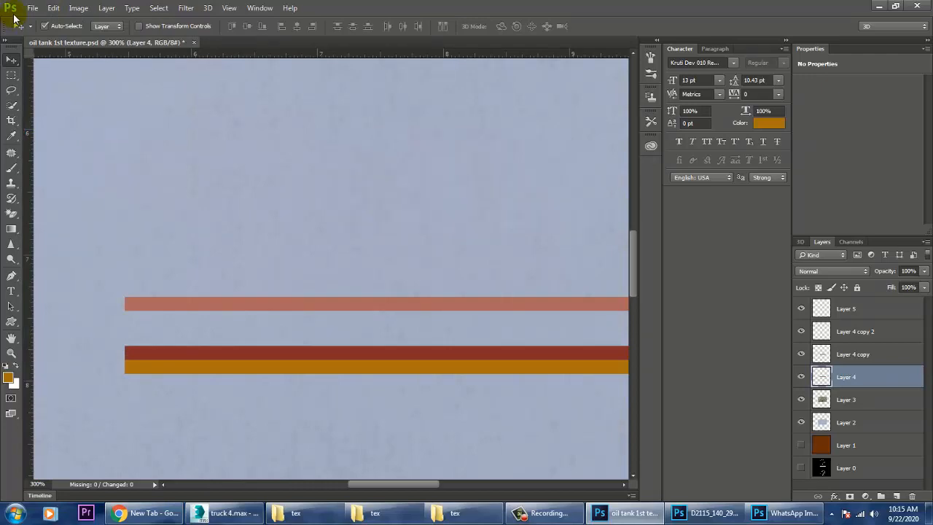
pyautogui.click(31, 8)
pyautogui.click(86, 137)
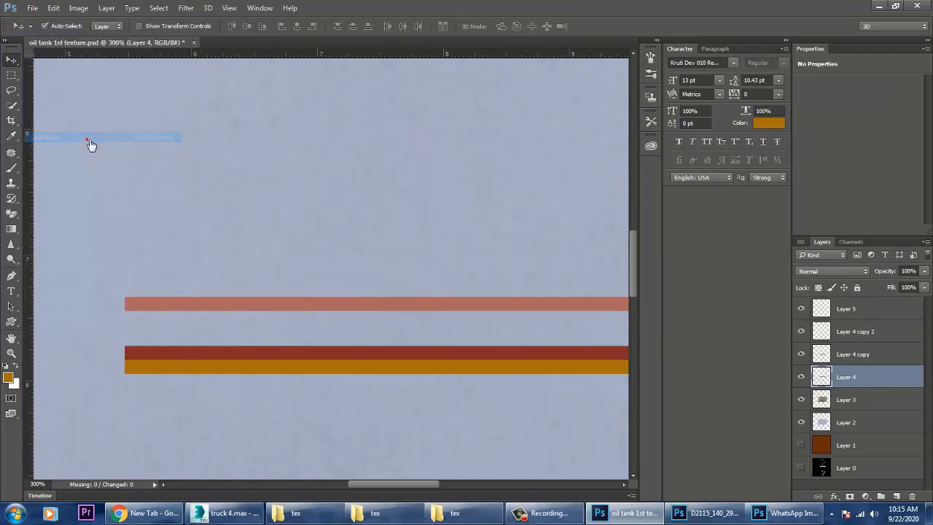
pyautogui.doubleClick(186, 171)
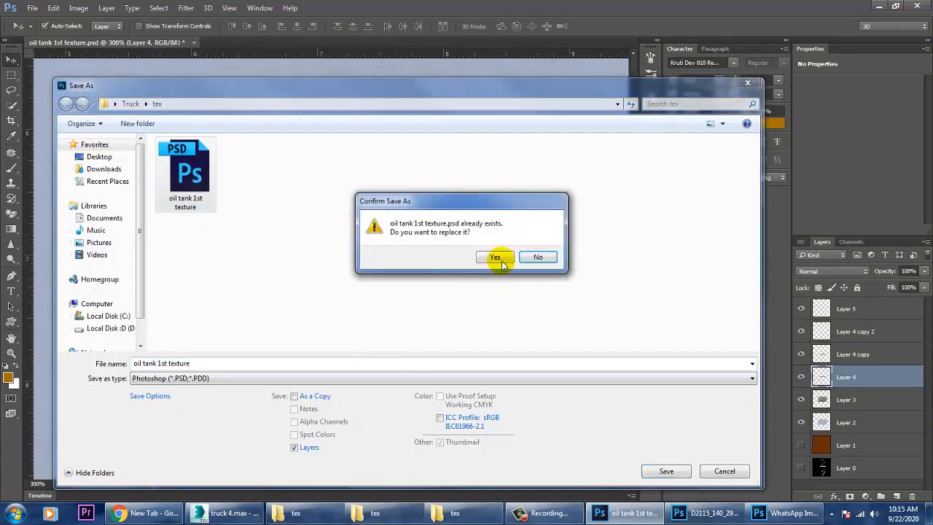
pyautogui.click(498, 258)
pyautogui.click(470, 208)
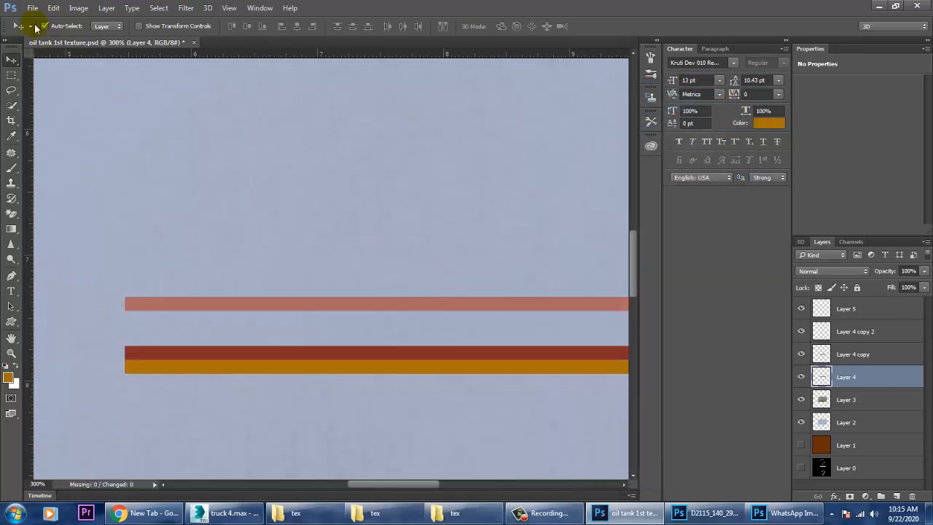
# Save the texture as a new Photoshop file named "oil tank 1st texture 1" in the tex folder
pyautogui.click(31, 8)
pyautogui.click(73, 137)
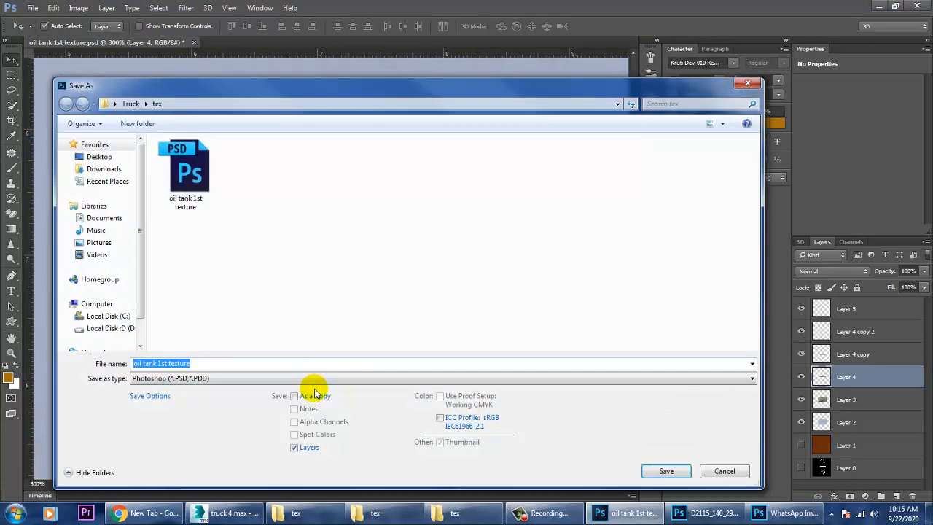
pyautogui.click(194, 363)
pyautogui.write('1')
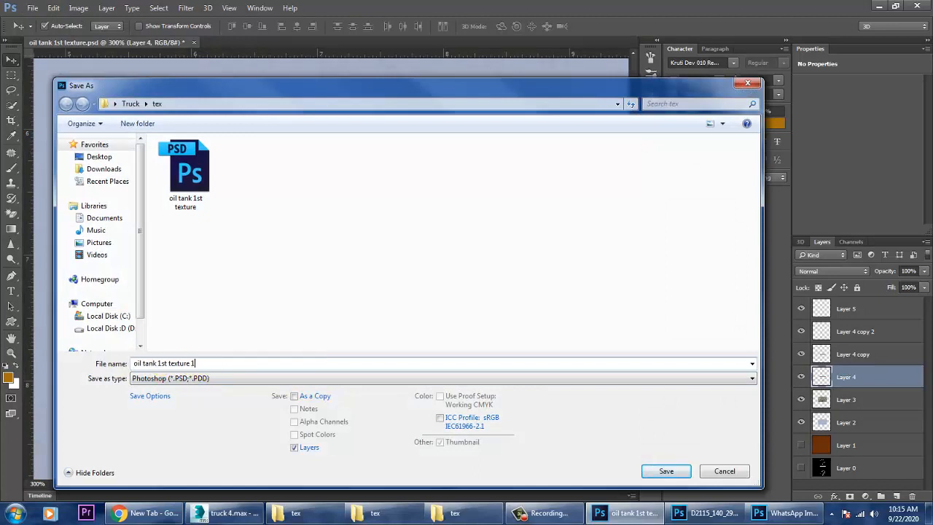
pyautogui.click(660, 470)
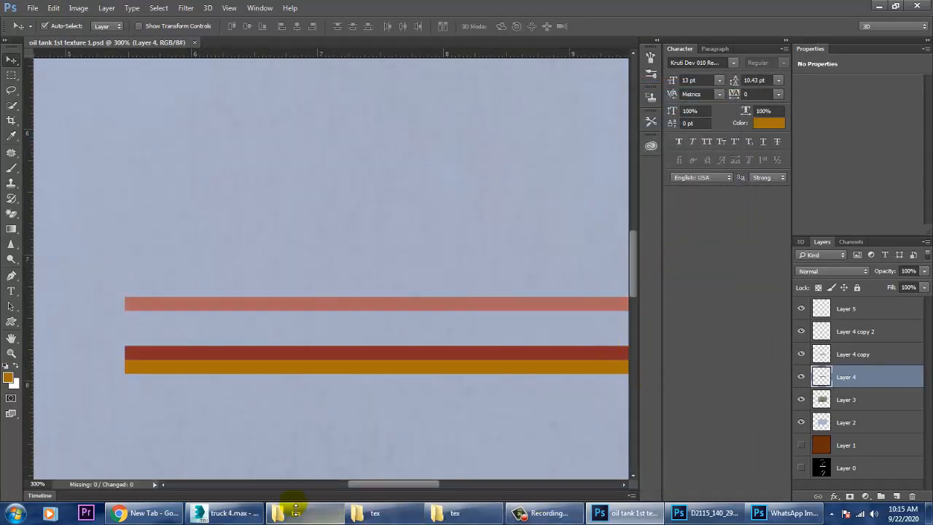
# Switch to 3ds Max and load "oil tank 1st texture 1.psd" into the diffuse bitmap of V-Ray Material #61
pyautogui.click(223, 513)
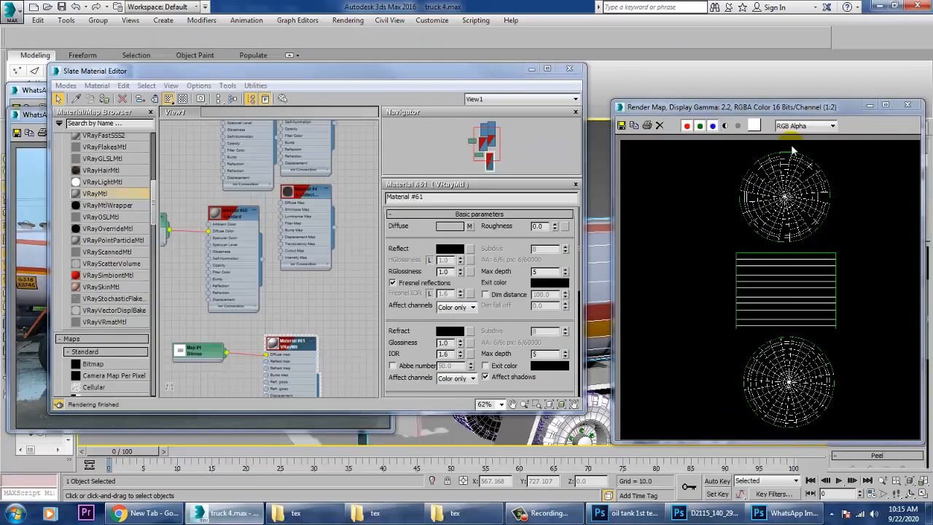
pyautogui.click(470, 228)
pyautogui.click(482, 359)
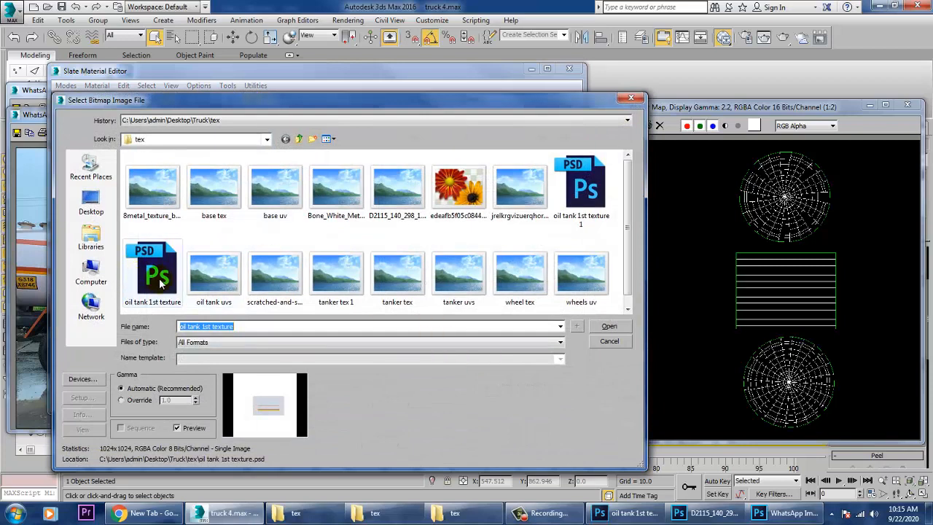
pyautogui.doubleClick(591, 196)
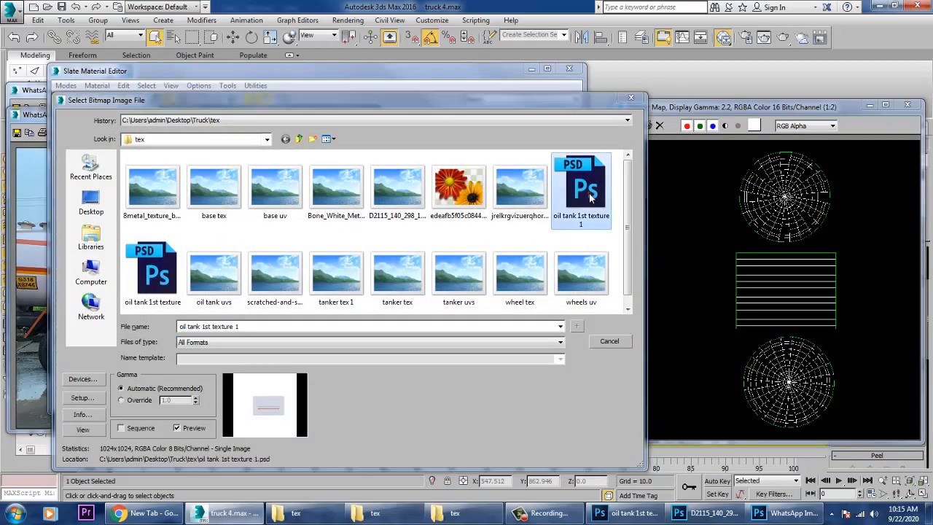
pyautogui.click(313, 376)
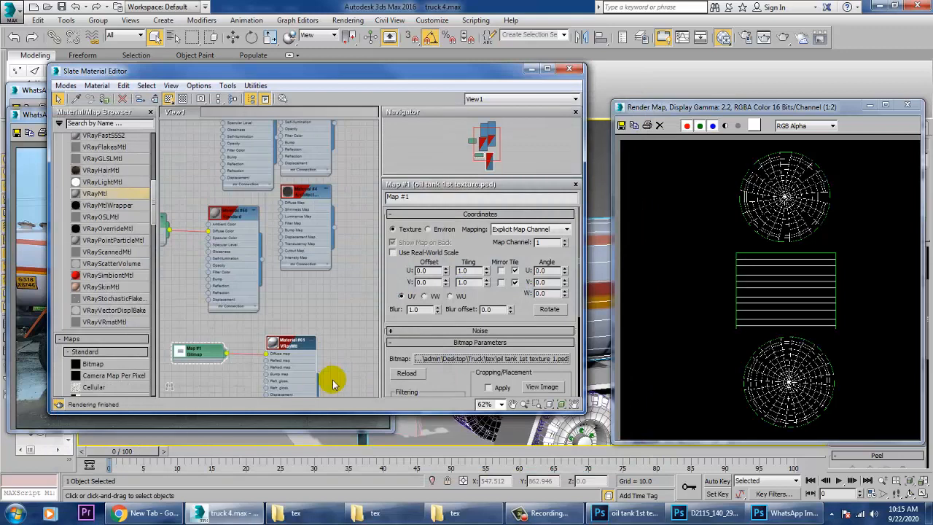
# Minimize the rendered UV map and Slate Material Editor windows, and deselect the tank in the viewport
pyautogui.click(870, 106)
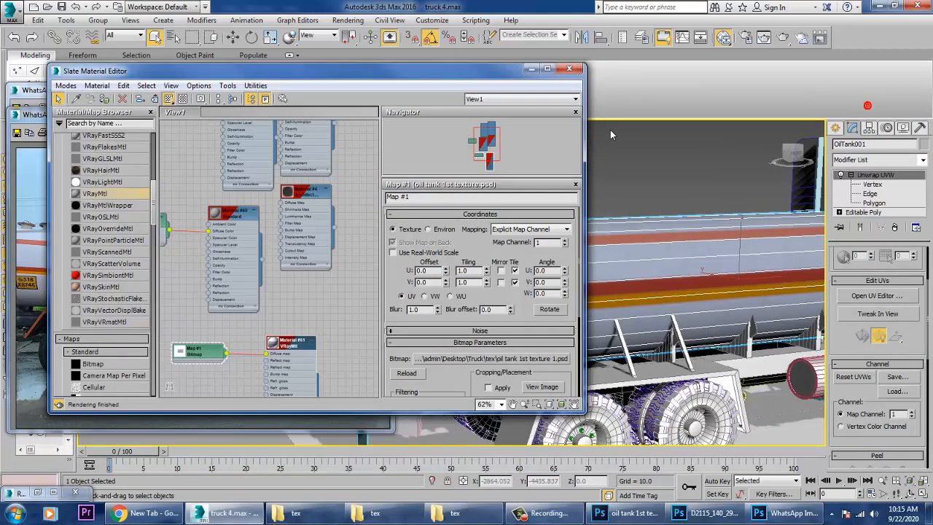
pyautogui.click(531, 70)
pyautogui.click(677, 172)
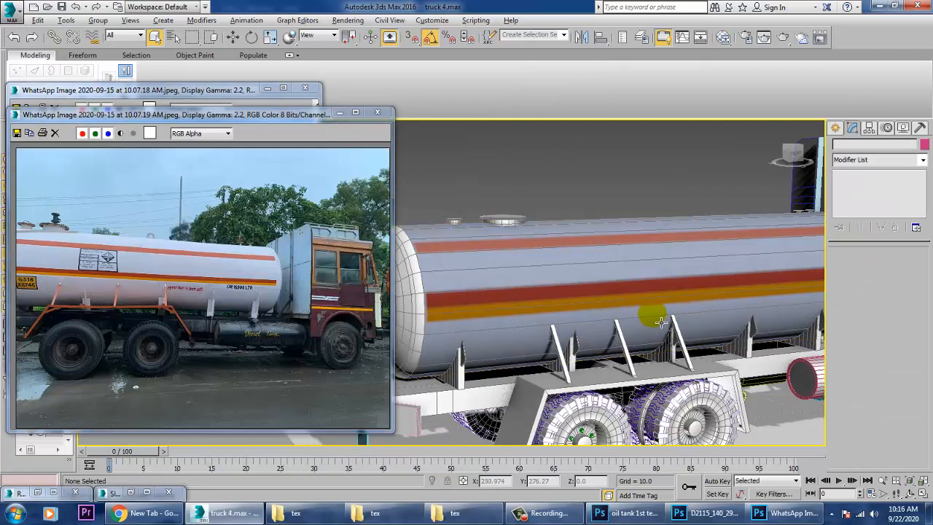
pyautogui.scroll(-3, 663, 328)
pyautogui.keyDown('alt'); pyautogui.moveTo(660, 333); pyautogui.dragTo(632, 292, button='middle'); pyautogui.keyUp('alt')
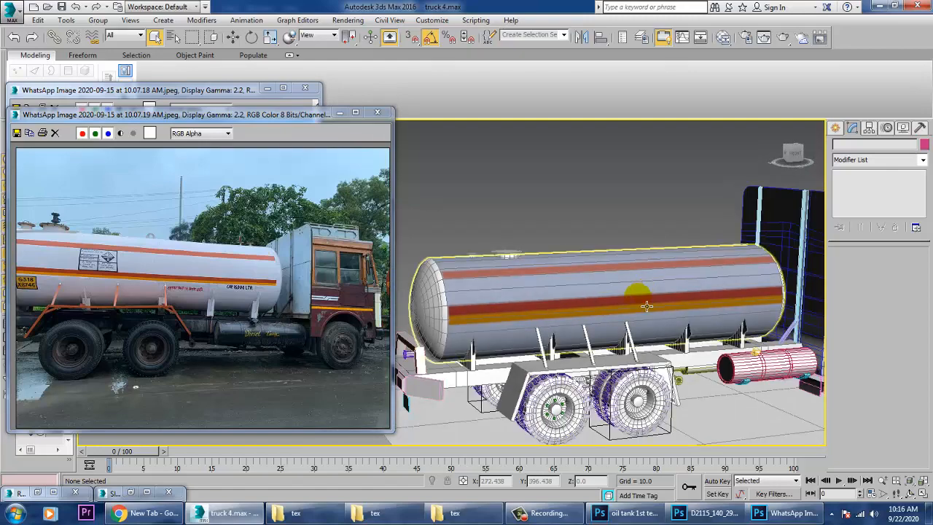
# Turn off edged faces in the viewport and examine the tank's stripes and base color against the reference photo
pyautogui.click(568, 312)
pyautogui.press('F4')
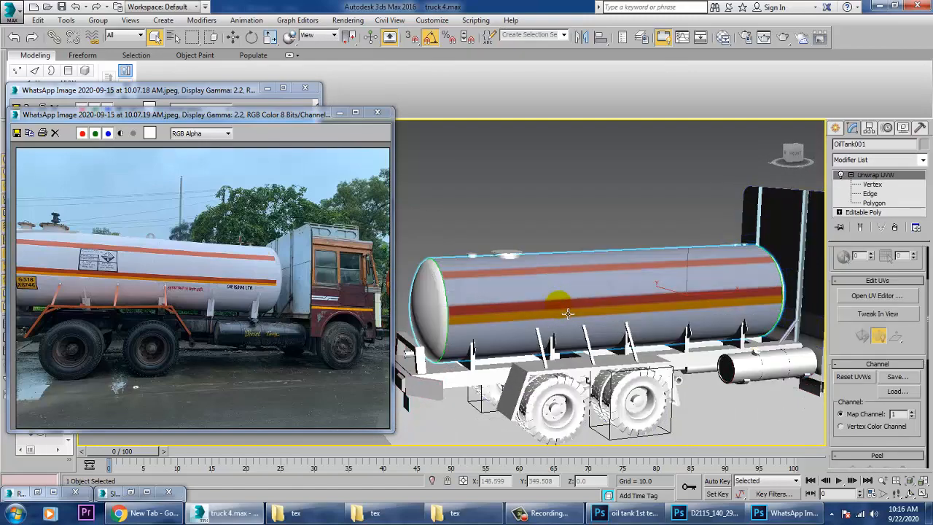
pyautogui.press('F4')
pyautogui.scroll(5, 568, 313)
pyautogui.scroll(-2, 565, 318)
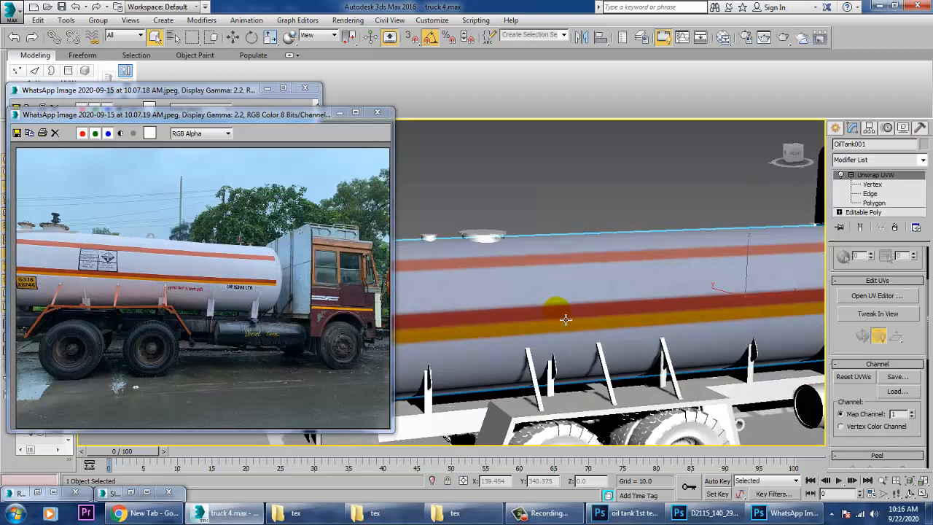
pyautogui.scroll(-5, 565, 319)
pyautogui.scroll(3, 575, 318)
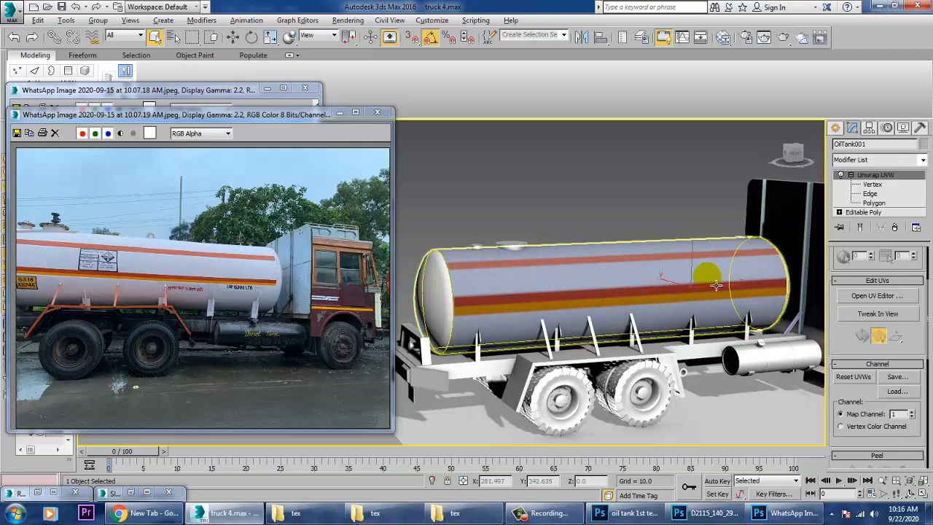
pyautogui.keyDown('alt'); pyautogui.moveTo(717, 281); pyautogui.dragTo(641, 299, button='middle'); pyautogui.keyUp('alt')
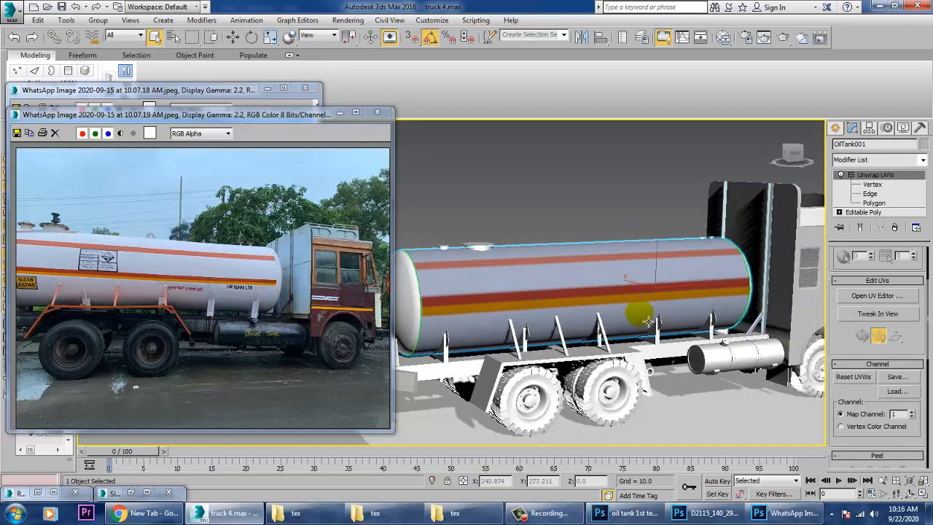
pyautogui.moveTo(580, 279)
pyautogui.keyDown('alt'); pyautogui.mouseDown(button='middle')
pyautogui.moveTo(594, 282)
pyautogui.moveTo(589, 287)
pyautogui.mouseUp(button='middle'); pyautogui.keyUp('alt')
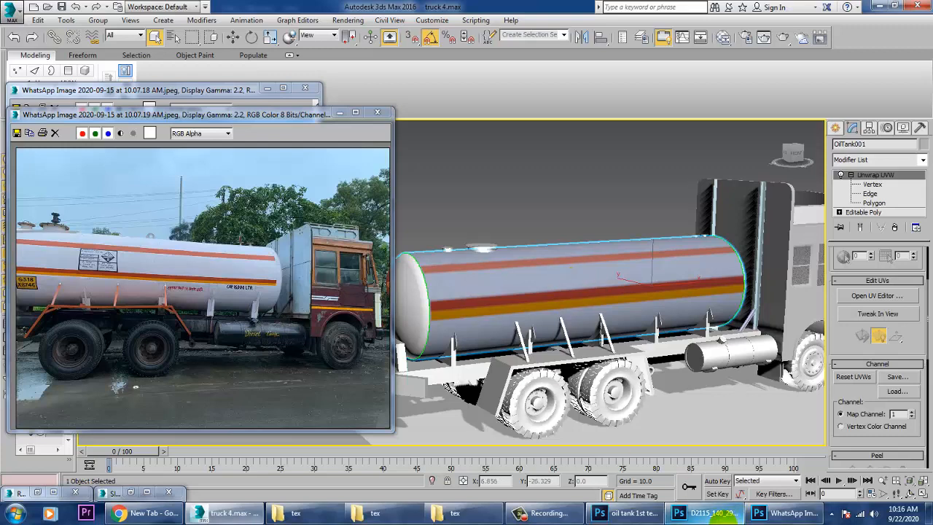
# Return to the oil tank texture in Photoshop and fill the blue base panel on Layer 2 with white
pyautogui.moveTo(625, 518)
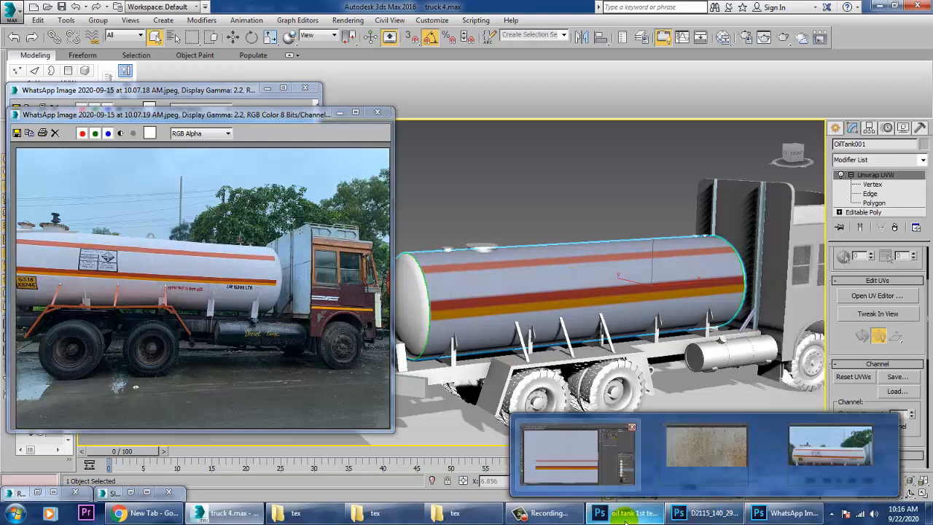
pyautogui.click(578, 453)
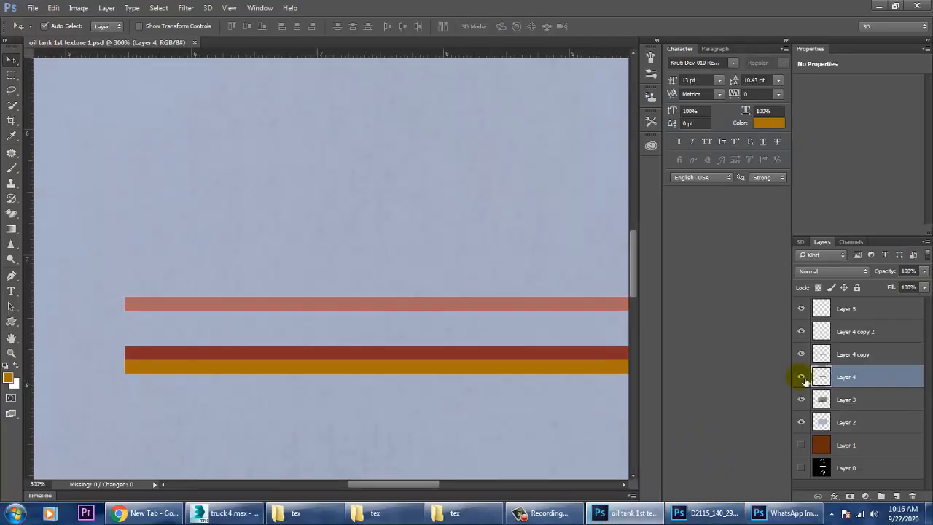
pyautogui.click(829, 430)
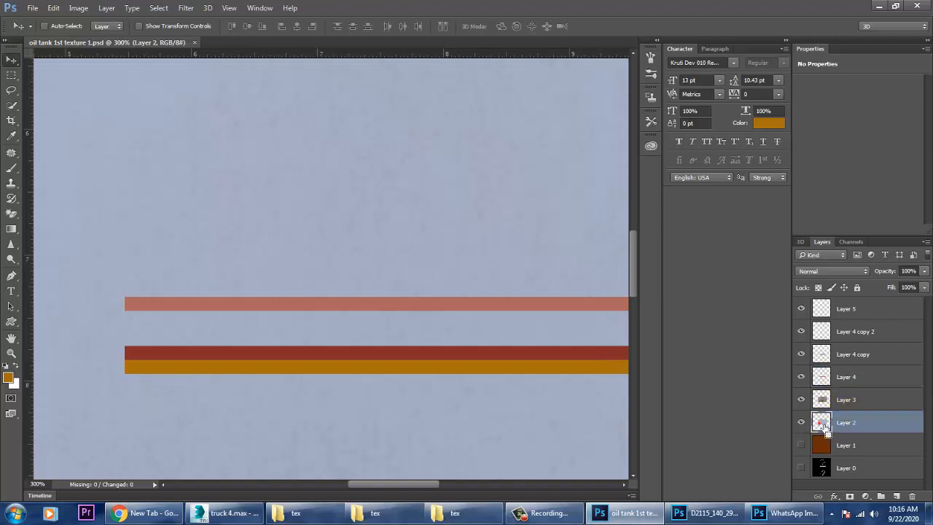
pyautogui.scroll(-3, 466, 375)
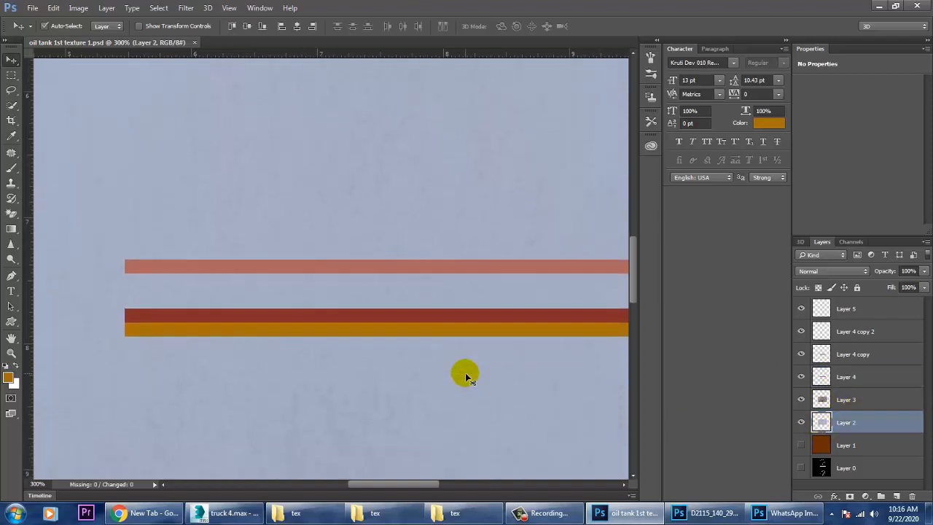
pyautogui.hotkey('ctrl', 'BackSpace')
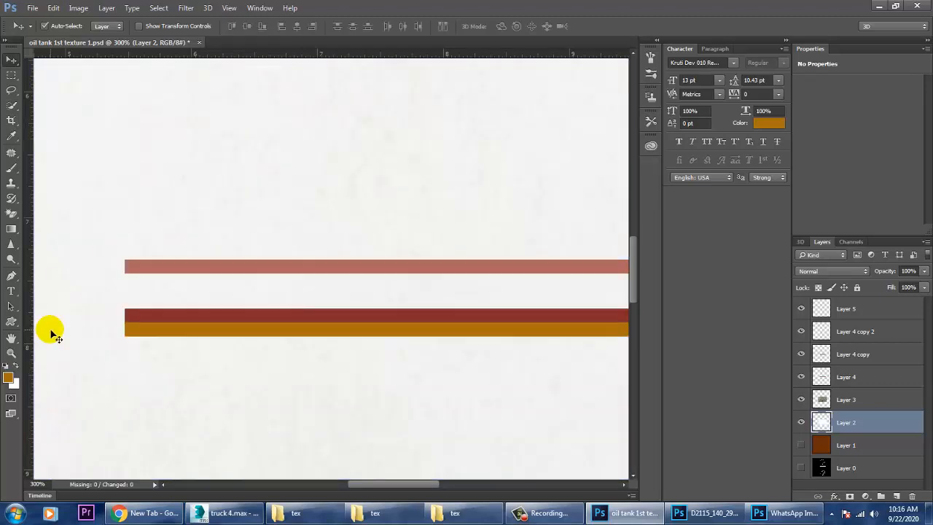
pyautogui.hotkey('ctrl', '-')
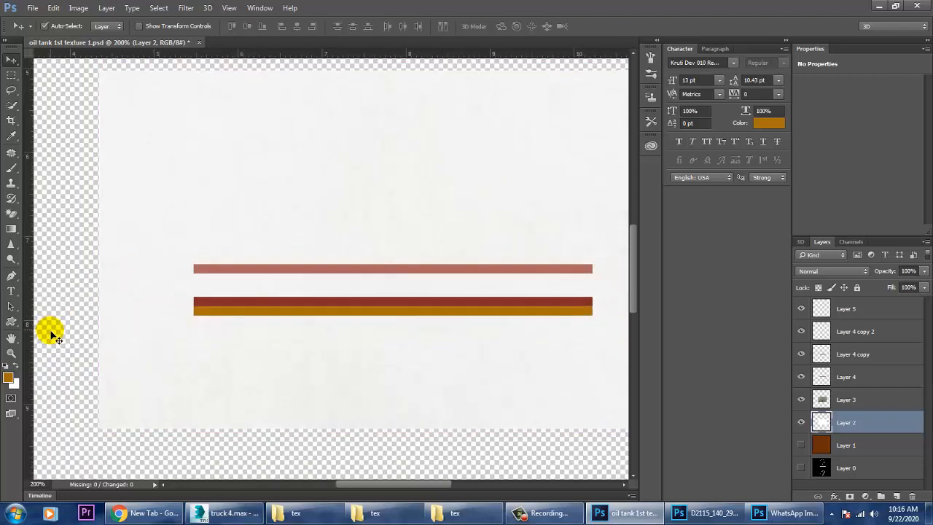
# Set the opacity of the grunge texture on Layer 3 to 25%
pyautogui.click(867, 399)
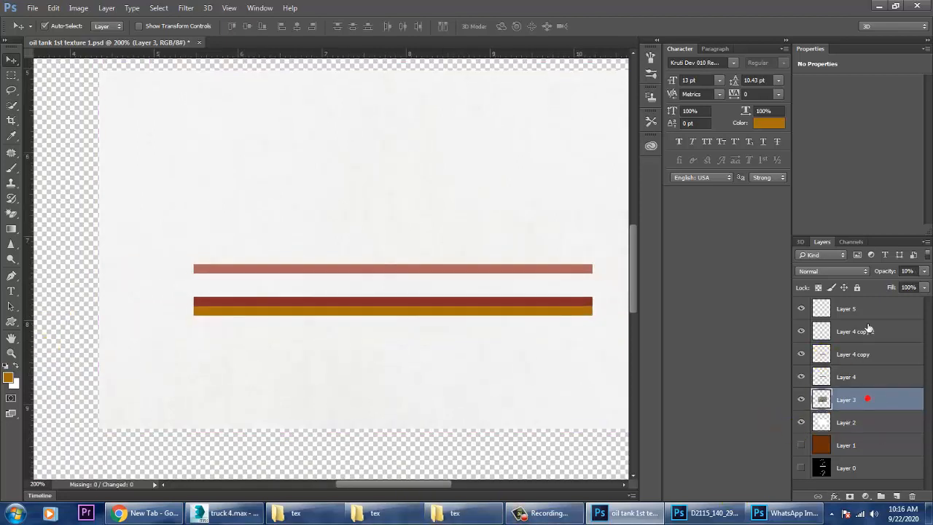
pyautogui.click(923, 273)
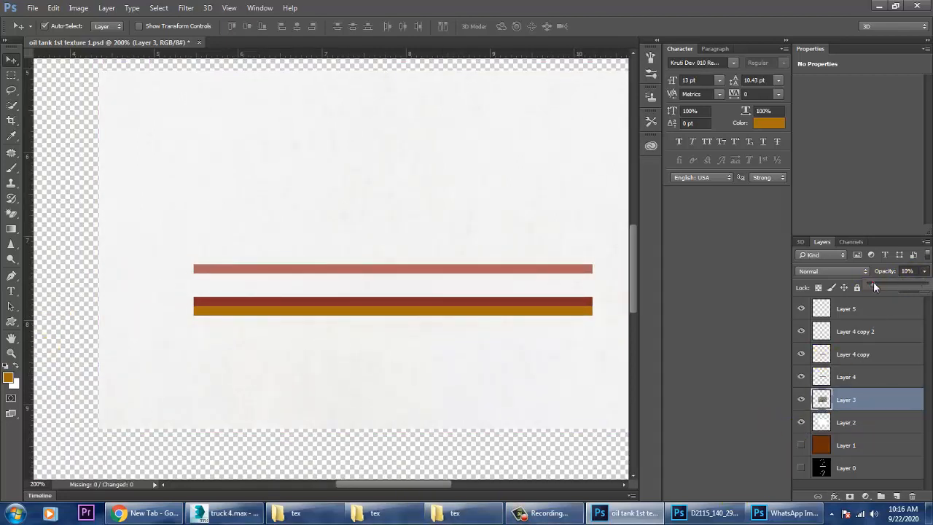
pyautogui.moveTo(891, 286)
pyautogui.mouseDown()
pyautogui.moveTo(906, 287)
pyautogui.moveTo(880, 286)
pyautogui.mouseUp()
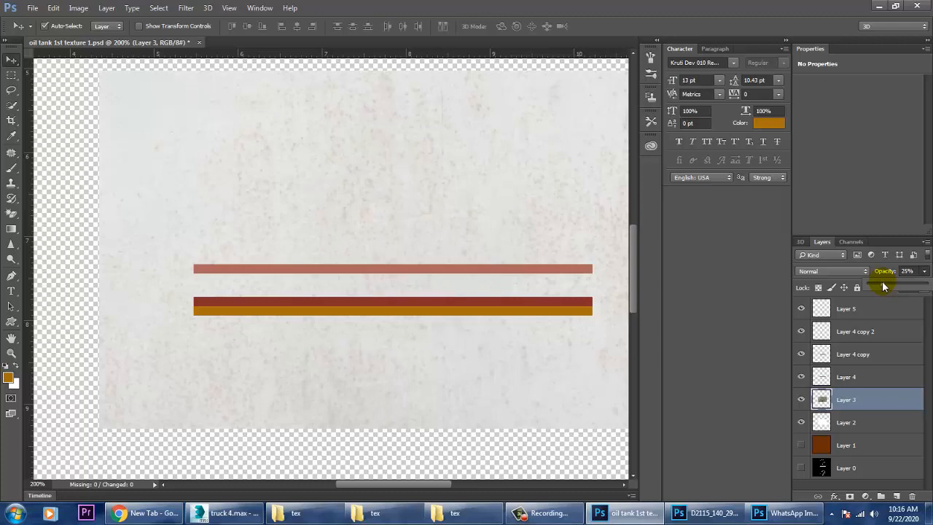
# Compare the white base with and without the grunge by toggling the visibility of Layers 2 and 3
pyautogui.click(802, 422)
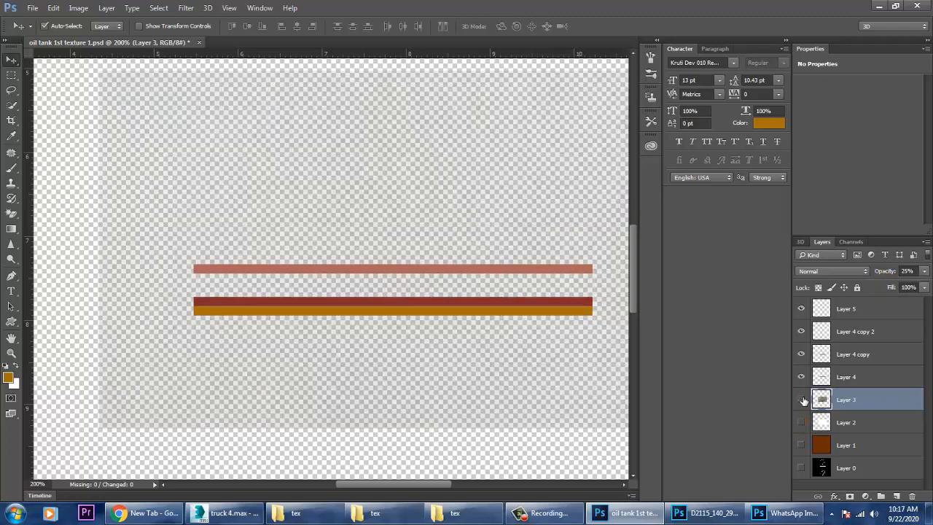
pyautogui.click(802, 400)
pyautogui.click(803, 423)
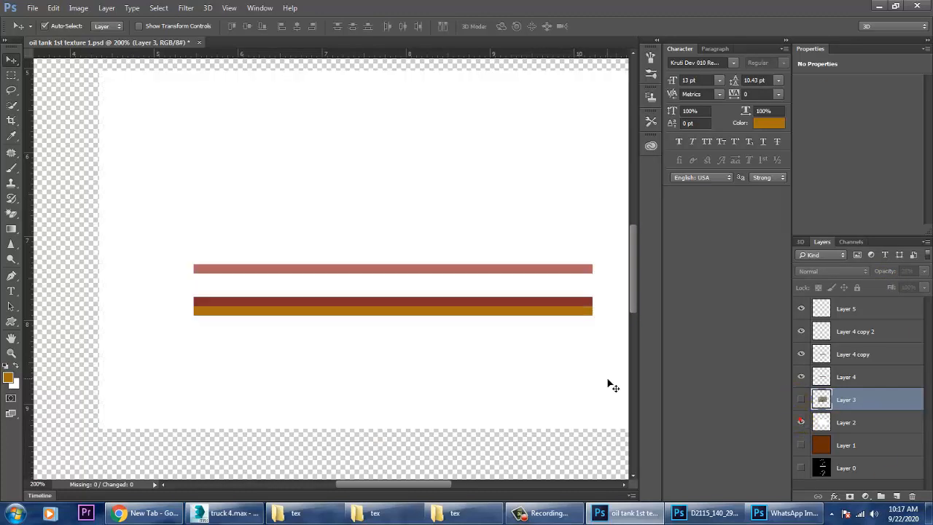
pyautogui.hotkey('ctrl', '-')
pyautogui.hotkey('ctrl', '-')
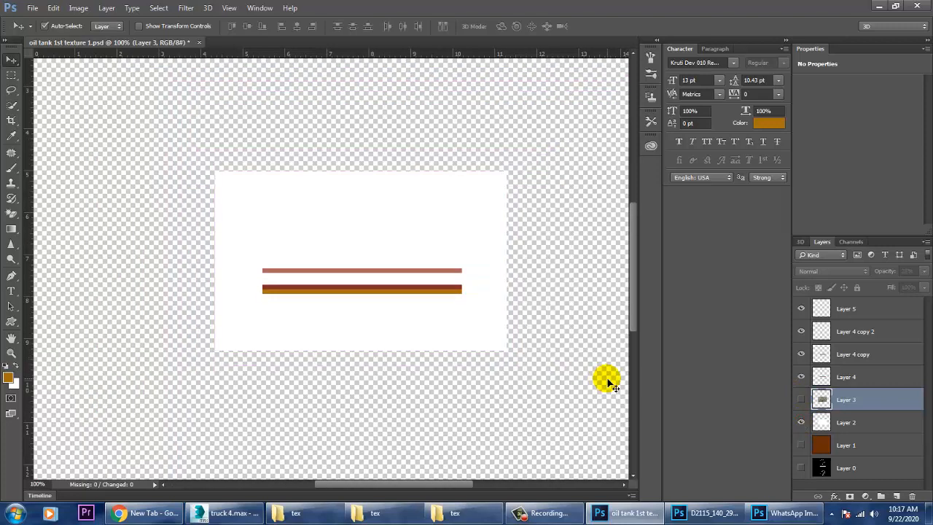
pyautogui.click(855, 379)
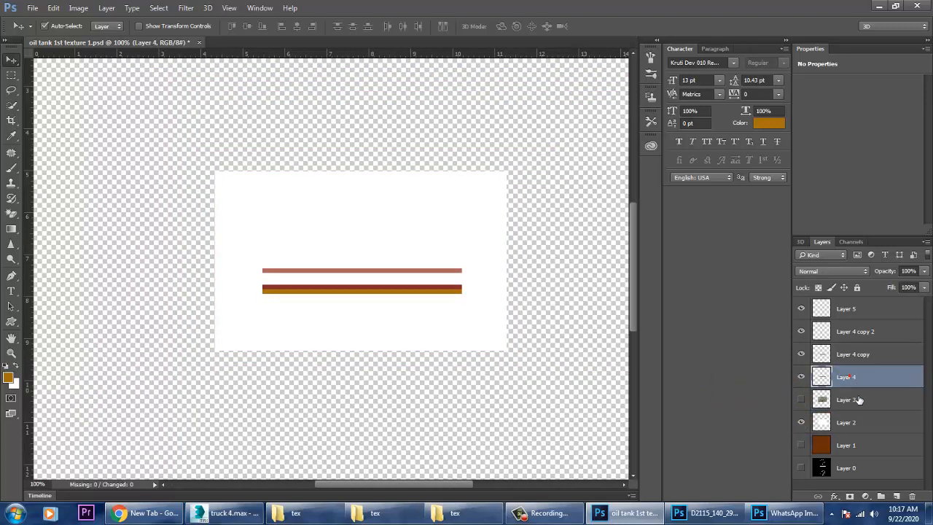
pyautogui.click(801, 399)
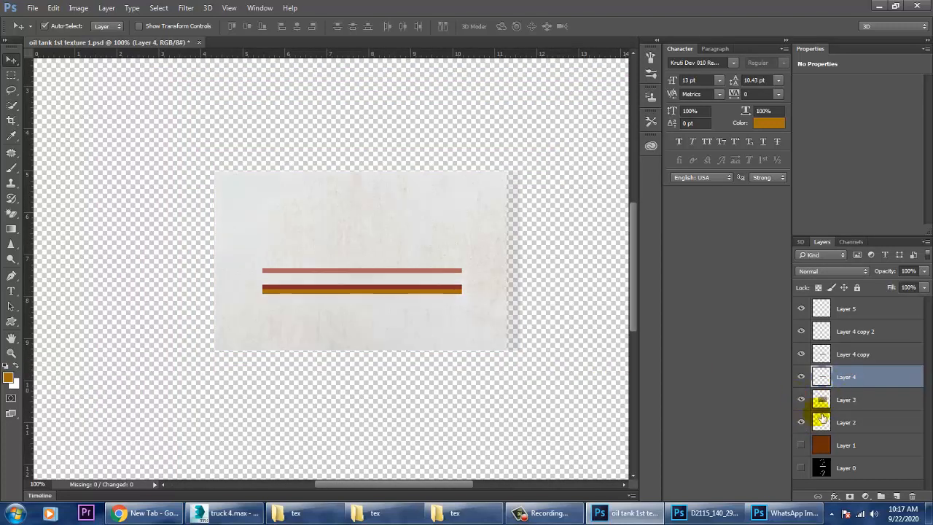
# Show Layers 0 and 1 so the UV wireframe and brown background display around the base panel
pyautogui.click(802, 468)
pyautogui.click(802, 445)
pyautogui.moveTo(461, 255); pyautogui.dragTo(476, 361)
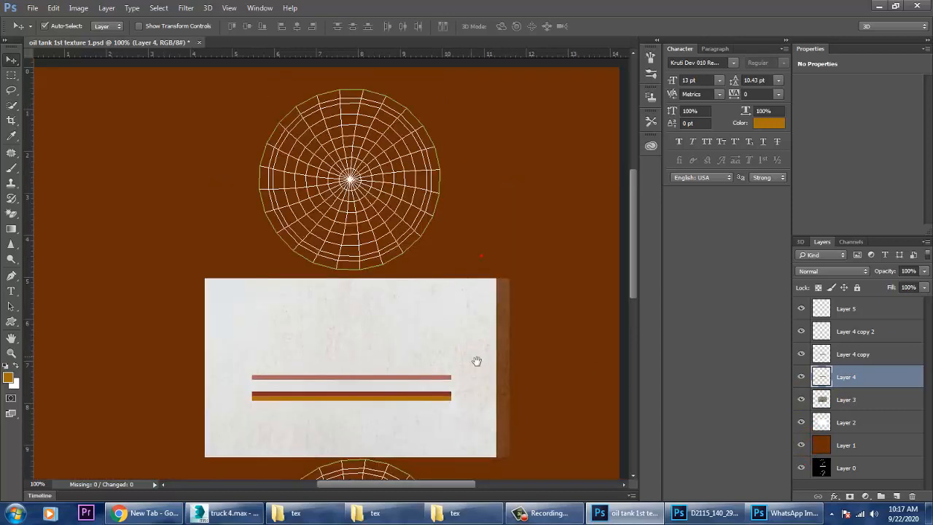
# Duplicate Layers 3 and 4 together and place the copies over the upper UV circle
pyautogui.keyDown('ctrl'); pyautogui.click(853, 354); pyautogui.keyUp('ctrl')
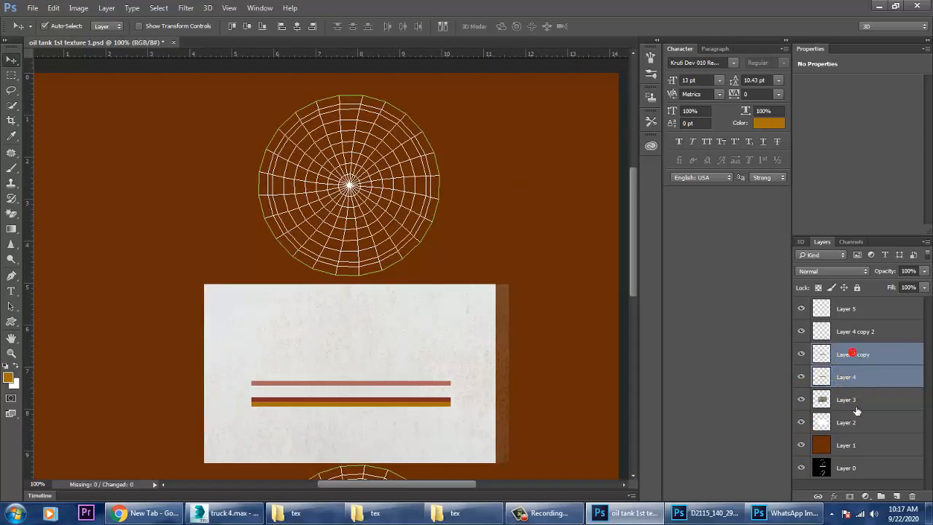
pyautogui.click(851, 404)
pyautogui.keyDown('ctrl'); pyautogui.click(853, 376); pyautogui.keyUp('ctrl')
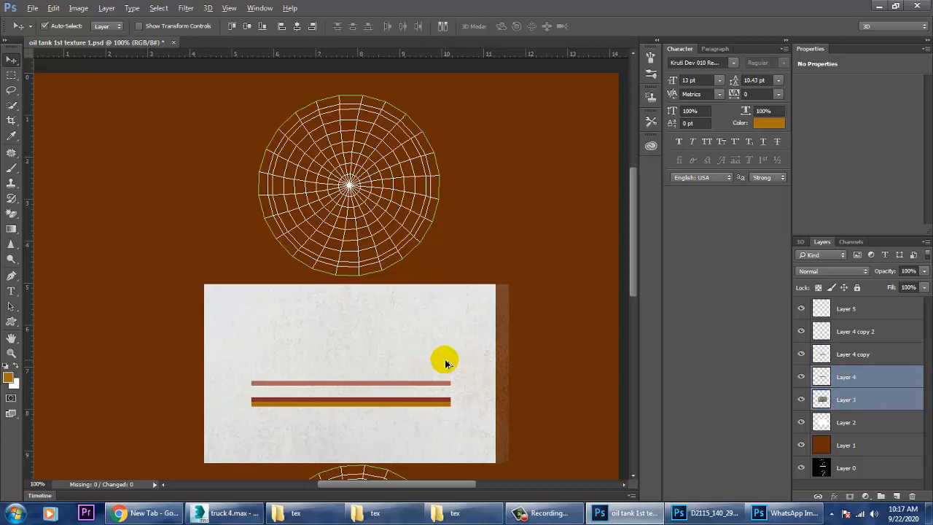
pyautogui.moveTo(443, 362); pyautogui.dragTo(451, 201)
# Stretch the copied grunge and stripe to 106.51% height with Free Transform, down to the white panel's upper edge
pyautogui.hotkey('ctrl', 't')
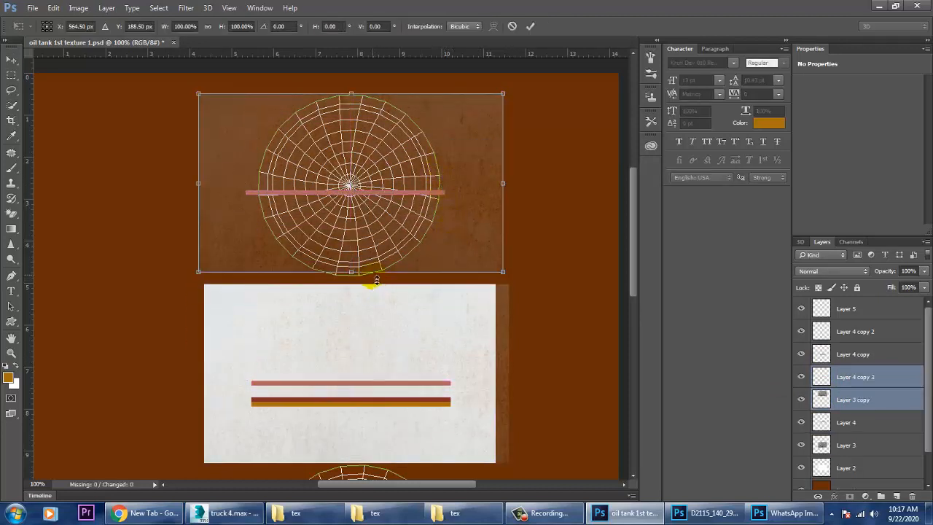
pyautogui.moveTo(358, 277); pyautogui.dragTo(348, 284)
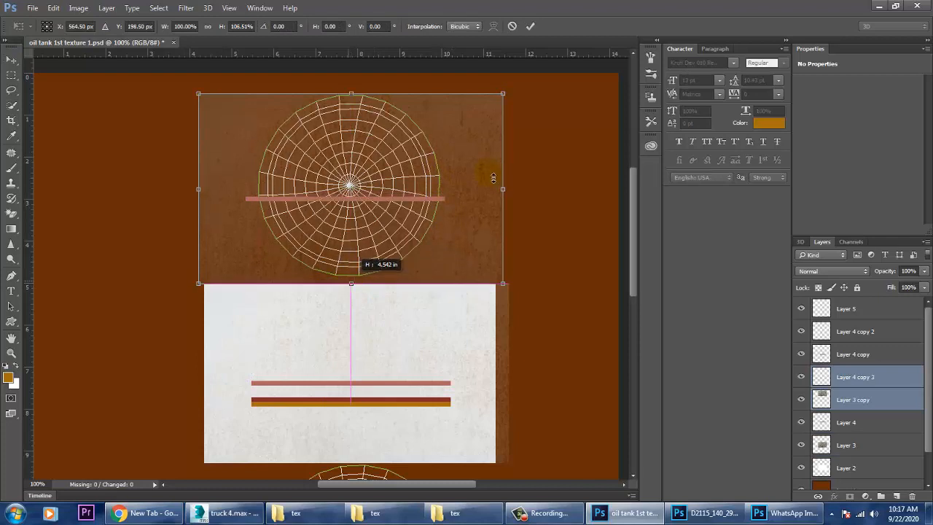
pyautogui.press('Return')
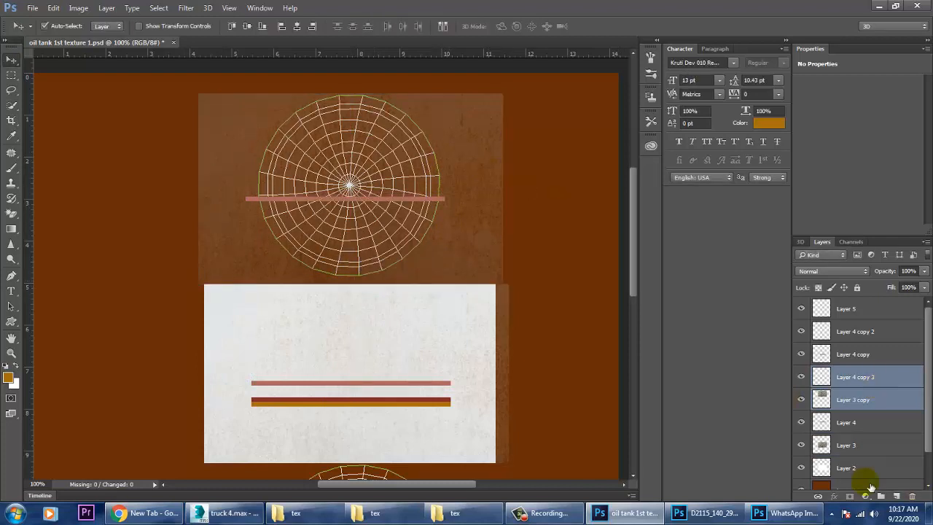
# Duplicate the white base panel on Layer 2
pyautogui.click(505, 361)
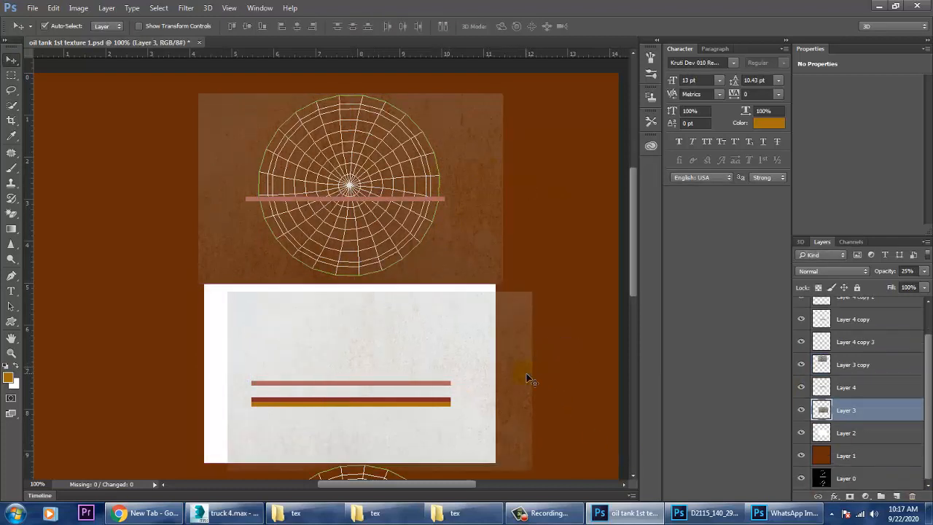
pyautogui.click(854, 432)
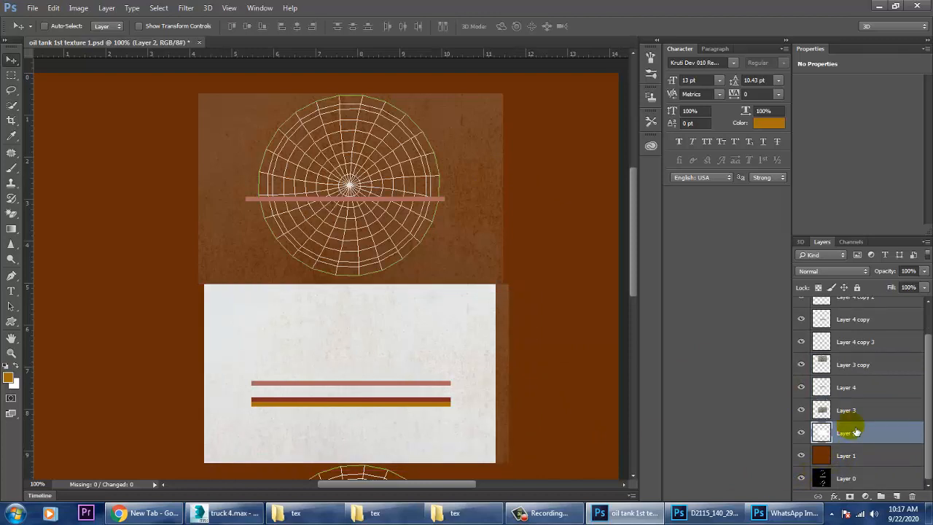
pyautogui.hotkey('ctrl', 'j')
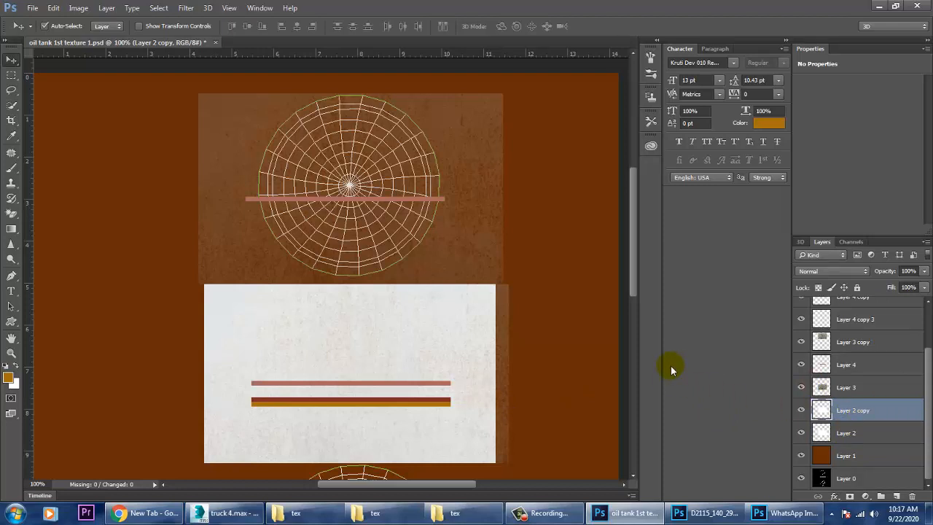
# Move the duplicated white panel on Layer 2 copy straight up over the upper UV circle, leaving a narrow gap above the base panel
pyautogui.hotkey('shift', 'Up')
pyautogui.hotkey('shift', 'Up')
pyautogui.hotkey('shift', 'Up')
pyautogui.hotkey('shift', 'Up')
pyautogui.hotkey('shift', 'Up')
pyautogui.hotkey('shift', 'Up')
pyautogui.hotkey('shift', 'Up')
pyautogui.hotkey('shift', 'Up')
pyautogui.hotkey('shift', 'Up')
pyautogui.hotkey('shift', 'Up')
pyautogui.hotkey('shift', 'Up')
pyautogui.hotkey('shift', 'Up')
pyautogui.hotkey('shift', 'Up')
pyautogui.hotkey('shift', 'Up')
pyautogui.hotkey('shift', 'Up')
pyautogui.hotkey('shift', 'Up')
pyautogui.hotkey('shift', 'Up')
pyautogui.hotkey('shift', 'Up')
pyautogui.hotkey('shift', 'Up')
pyautogui.hotkey('shift', 'Up')
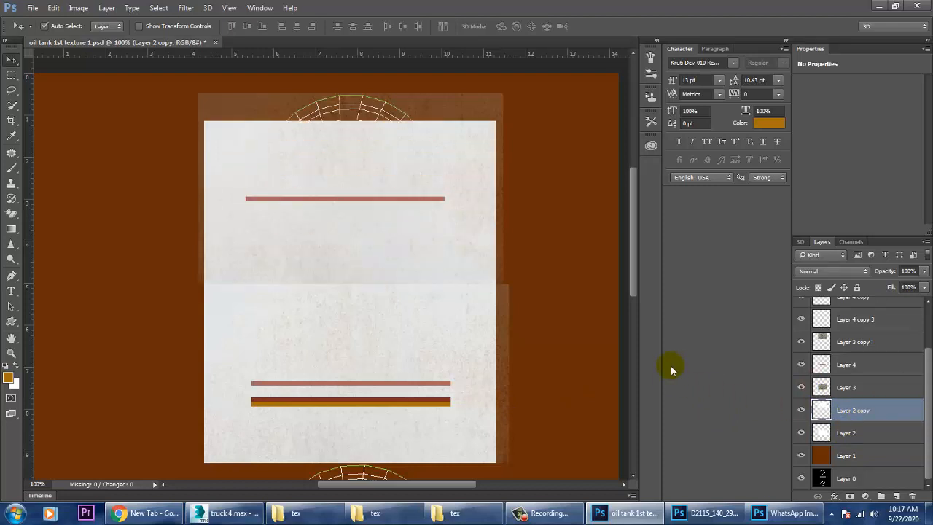
pyautogui.hotkey('shift', 'Up')
pyautogui.hotkey('shift', 'Up')
pyautogui.hotkey('shift', 'Up')
pyautogui.hotkey('shift', 'Up')
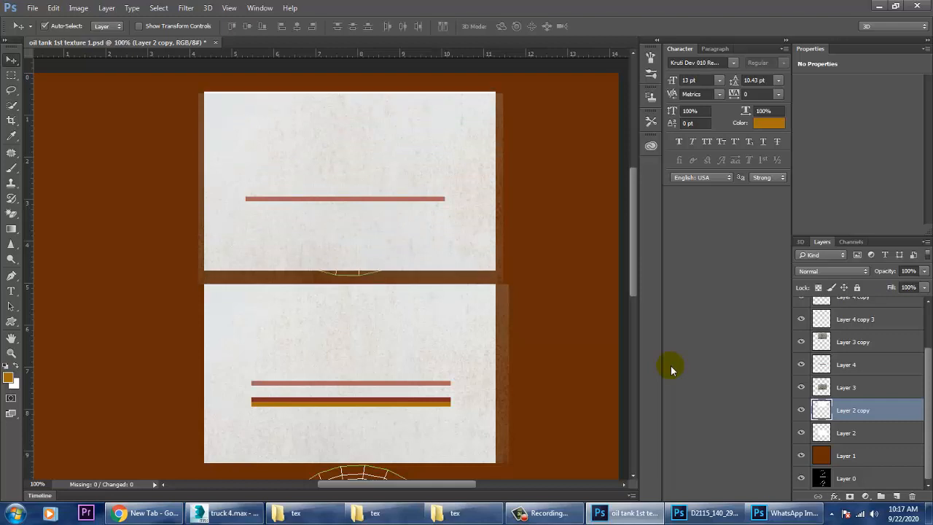
pyautogui.press('Down')
pyautogui.press('Down')
pyautogui.press('Down')
pyautogui.press('Down')
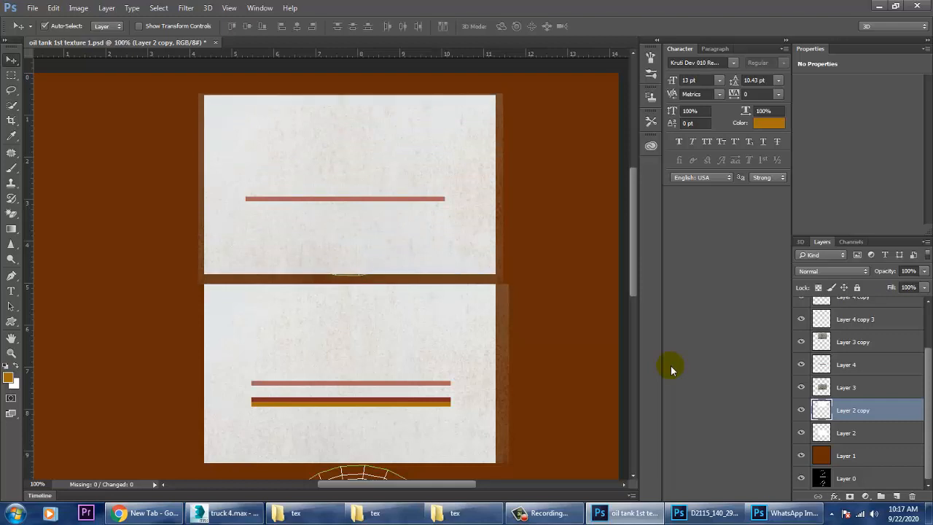
pyautogui.press('Down')
pyautogui.press('Down')
pyautogui.press('Down')
pyautogui.press('Down')
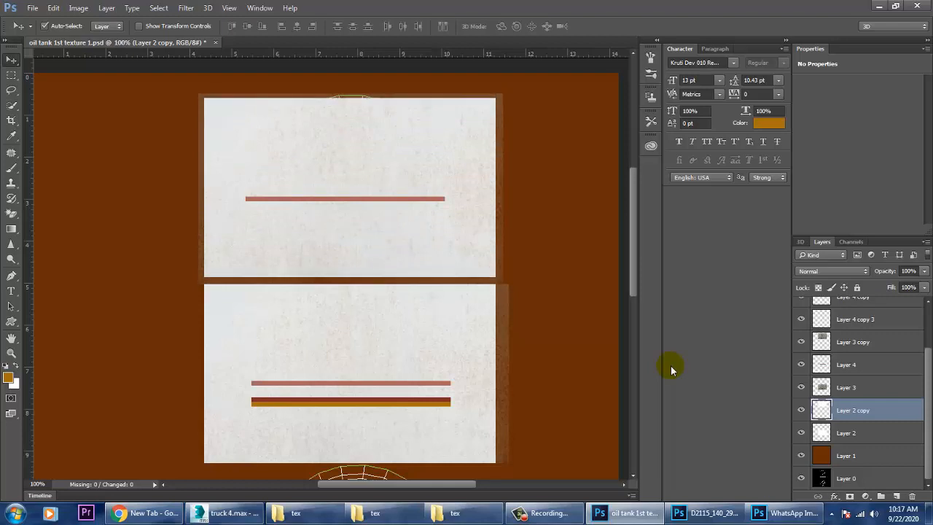
# Delete the copied stripe on Layer 4 copy 3 from the upper panel
pyautogui.click(419, 203)
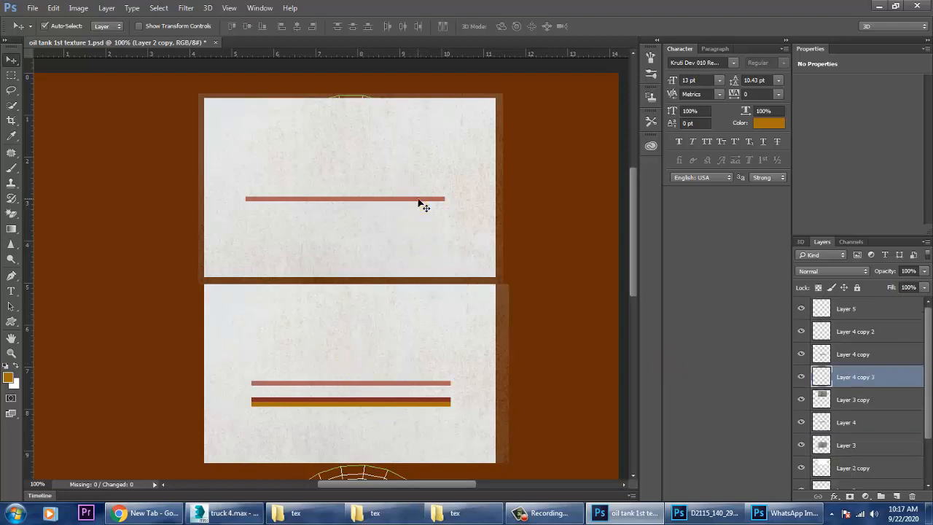
pyautogui.click(912, 497)
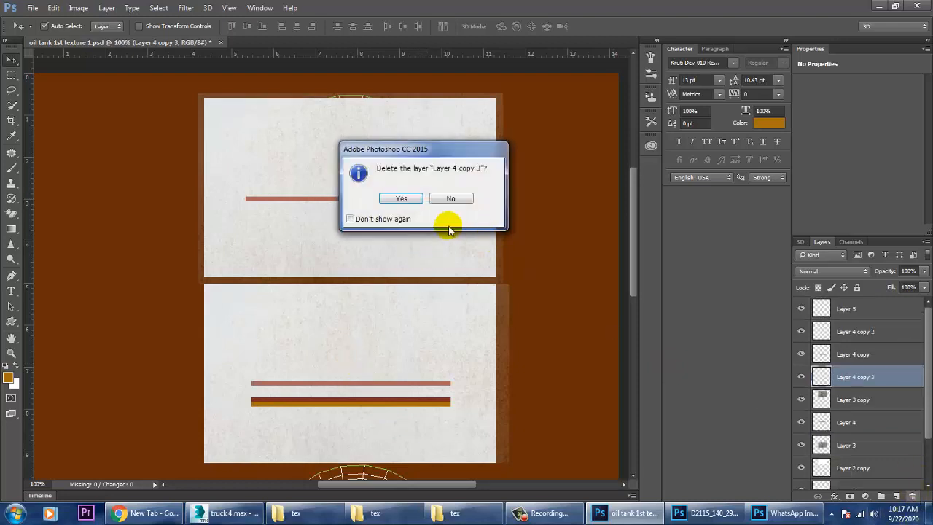
pyautogui.click(390, 199)
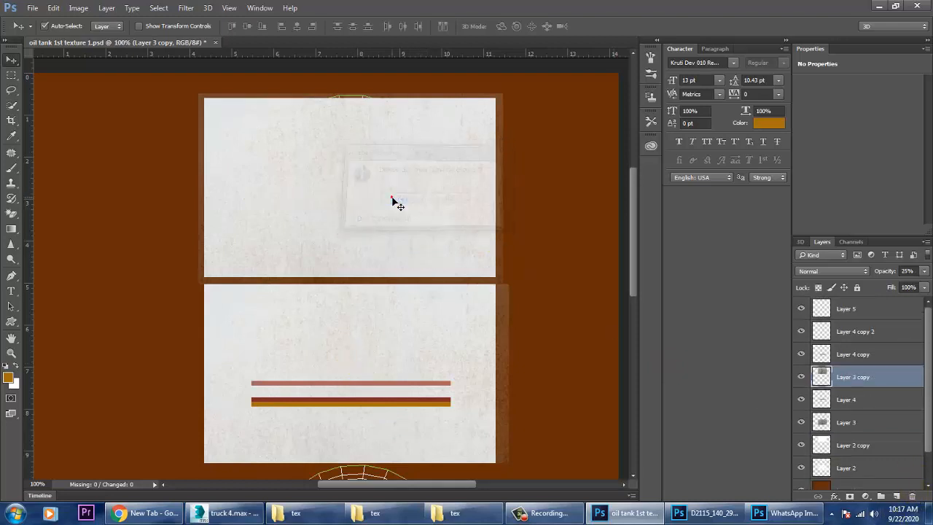
# Shrink the grunge on Layer 3 copy to 91.13% height from its upper edge with Free Transform, exposing the white panel beneath
pyautogui.keyDown('ctrl'); pyautogui.click(501, 131); pyautogui.keyUp('ctrl')
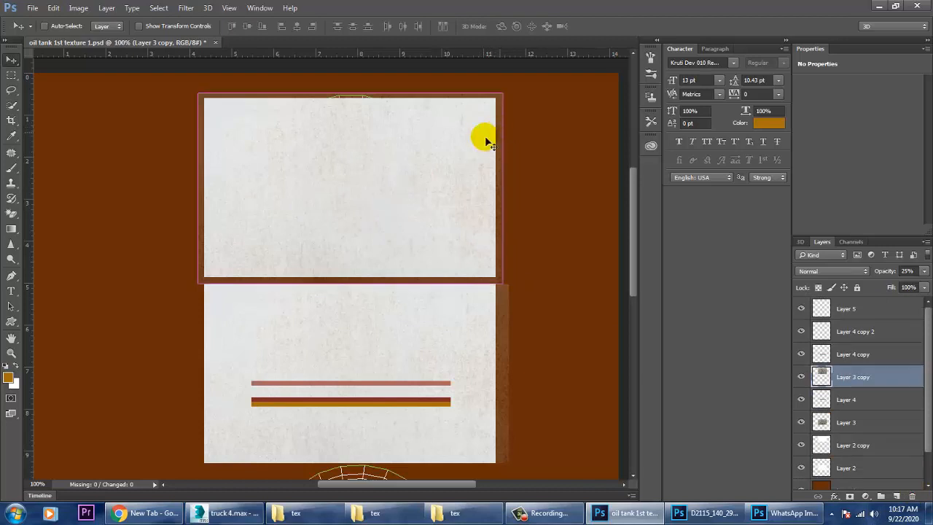
pyautogui.hotkey('ctrl', 't')
pyautogui.moveTo(350, 95)
pyautogui.mouseDown()
pyautogui.moveTo(354, 79)
pyautogui.moveTo(355, 118)
pyautogui.moveTo(363, 108)
pyautogui.mouseUp()
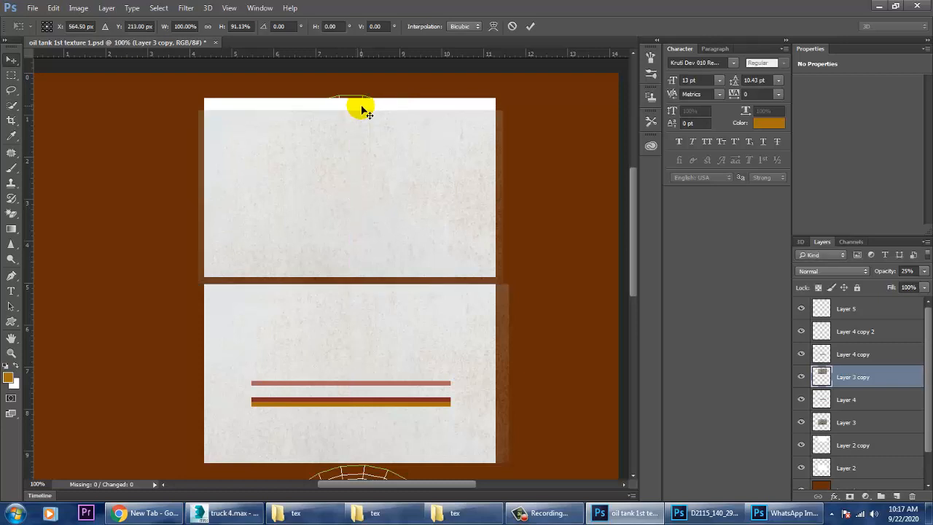
pyautogui.press('Return')
# Stretch the white panel on Layer 2 copy upward to 105.21% height so it covers the whole upper UV circle
pyautogui.keyDown('ctrl'); pyautogui.click(372, 105); pyautogui.keyUp('ctrl')
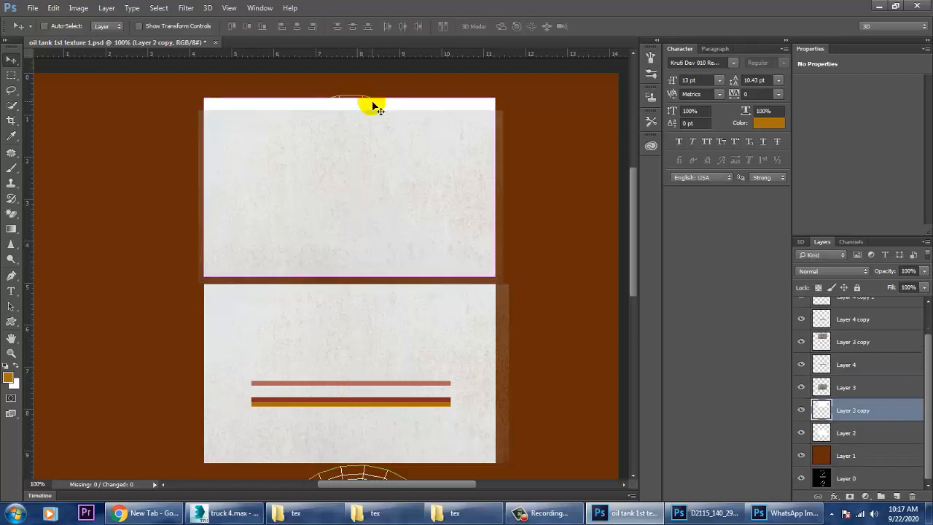
pyautogui.hotkey('ctrl', 't')
pyautogui.moveTo(356, 104); pyautogui.dragTo(357, 94)
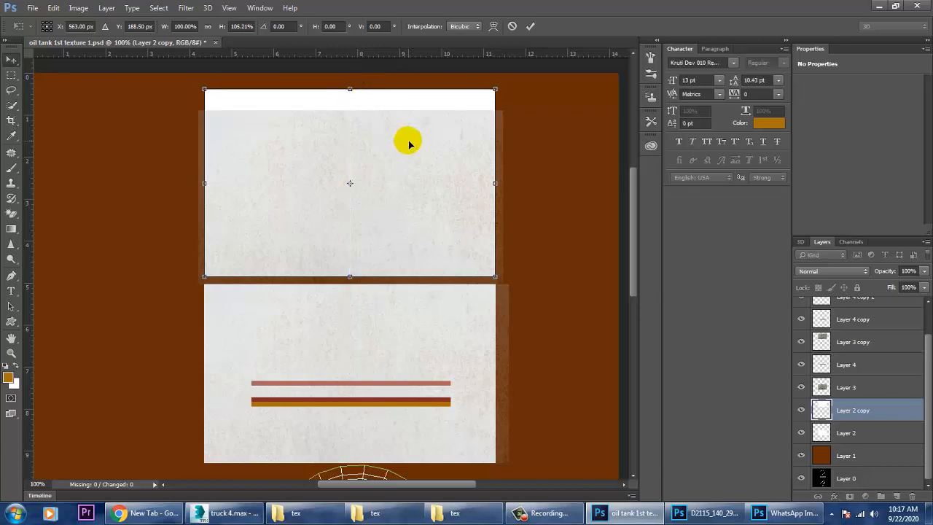
pyautogui.press('Return')
# Stretch the grunge on Layer 3 copy upward to the upper edge of the white panel with Free Transform
pyautogui.keyDown('ctrl'); pyautogui.click(409, 143); pyautogui.keyUp('ctrl')
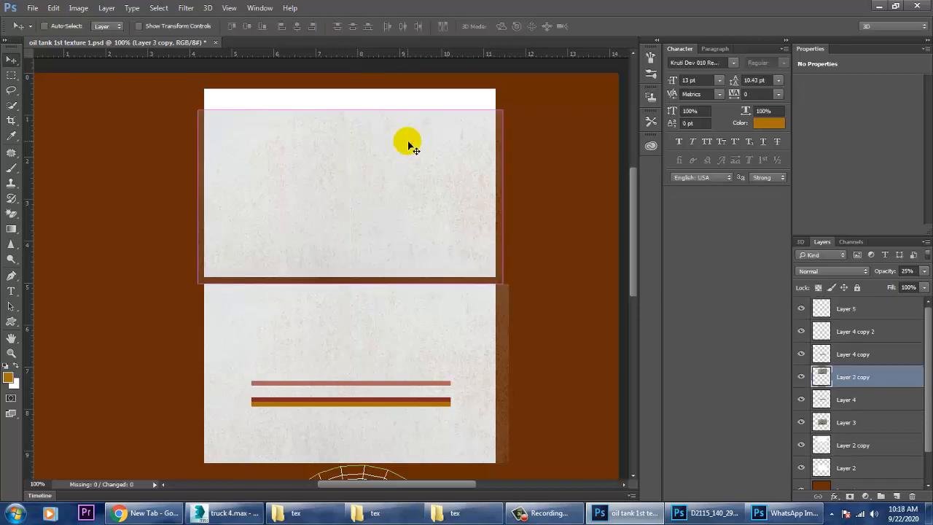
pyautogui.hotkey('ctrl', 't')
pyautogui.moveTo(352, 109); pyautogui.dragTo(351, 89)
pyautogui.press('Return')
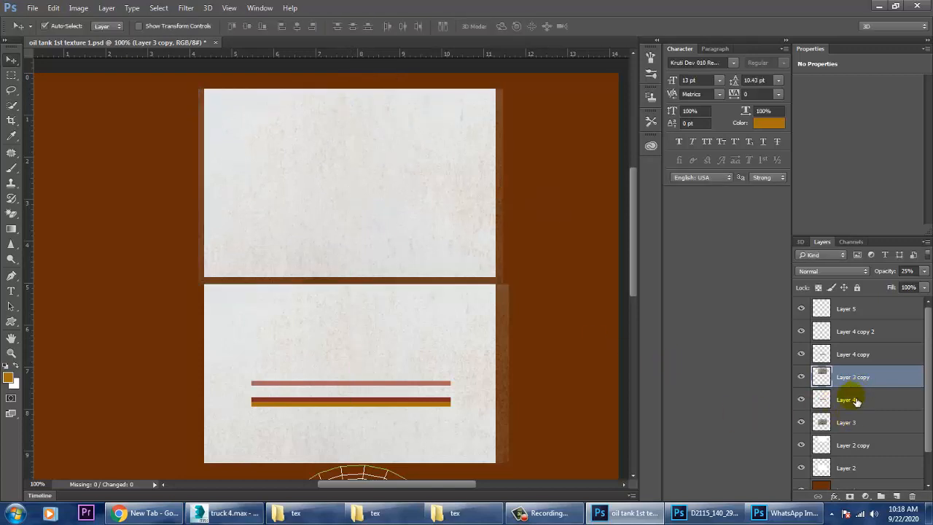
# Duplicate Layer 2 copy and Layer 3 copy together and place the copies over the lower UV circle, directly below the base panel
pyautogui.click(857, 445)
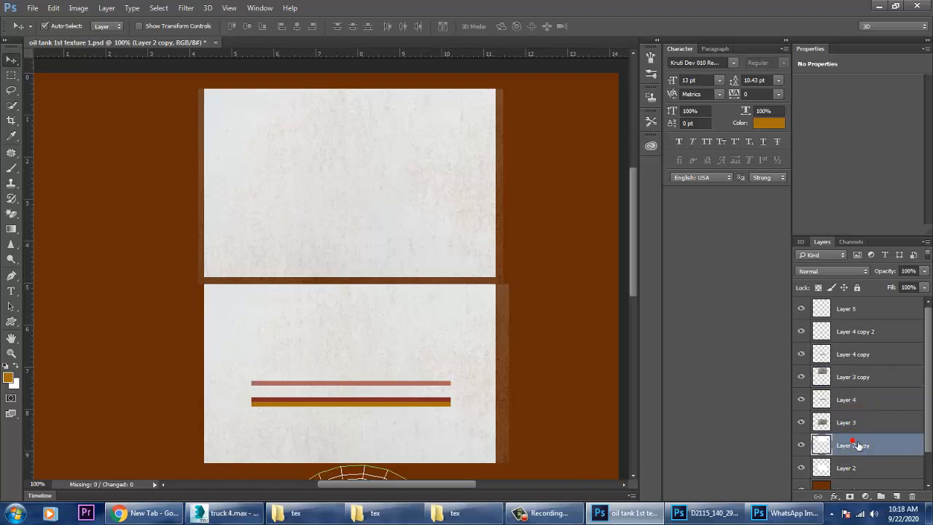
pyautogui.keyDown('ctrl'); pyautogui.click(853, 376); pyautogui.keyUp('ctrl')
pyautogui.scroll(-4, 606, 366)
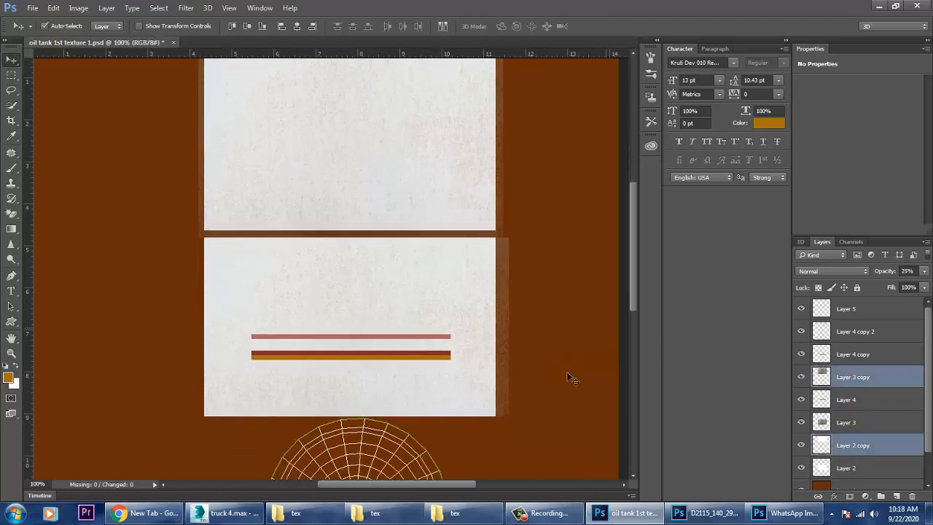
pyautogui.keyDown('alt'); pyautogui.moveTo(411, 122); pyautogui.dragTo(412, 459); pyautogui.keyUp('alt')
pyautogui.scroll(-5, 448, 390)
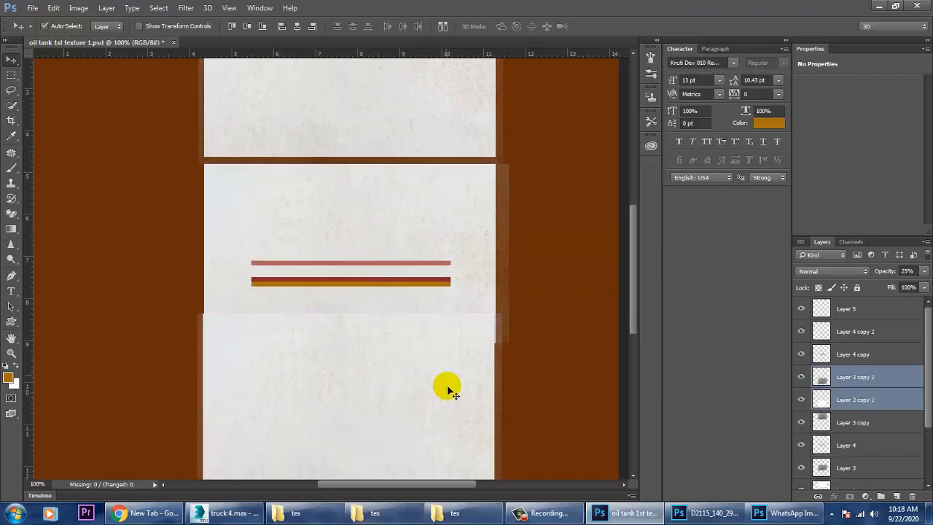
pyautogui.moveTo(399, 329); pyautogui.dragTo(400, 354)
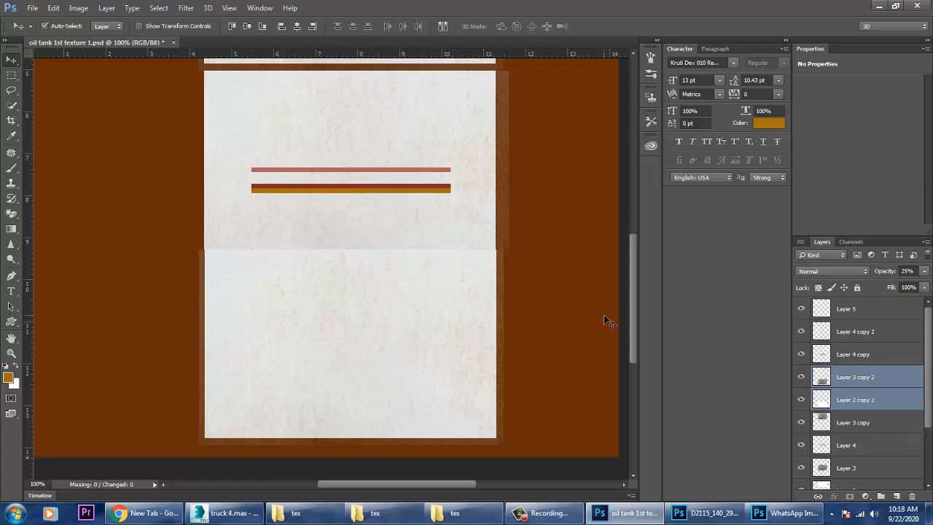
# Hide the middle panel's grunge on Layer 3 and white base on Layer 2 to expose its UV wireframe with the stripes
pyautogui.scroll(5, 603, 314)
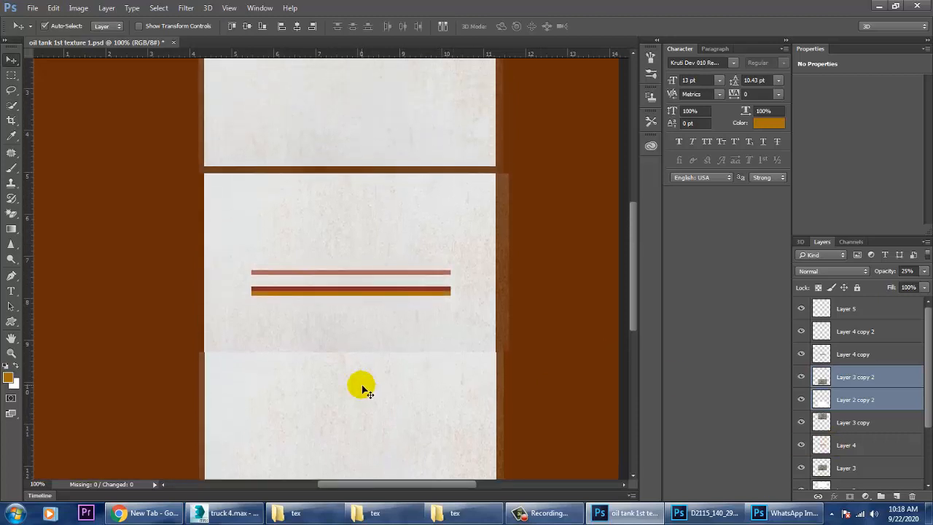
pyautogui.scroll(2, 361, 386)
pyautogui.click(463, 266)
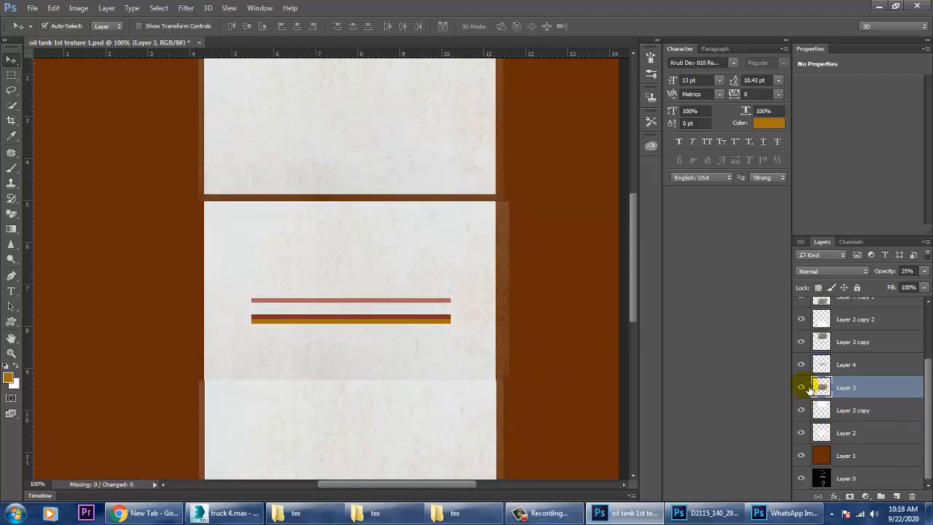
pyautogui.click(803, 388)
pyautogui.click(803, 412)
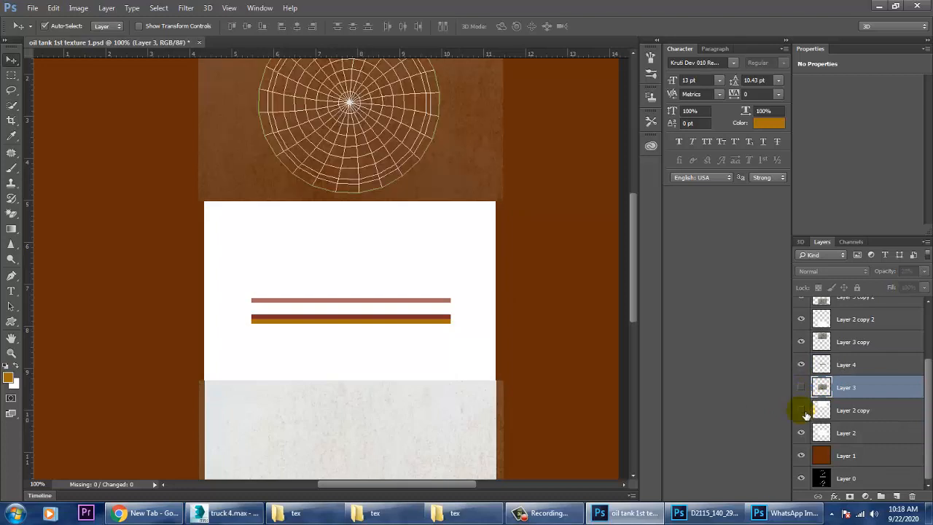
pyautogui.click(802, 411)
pyautogui.click(802, 433)
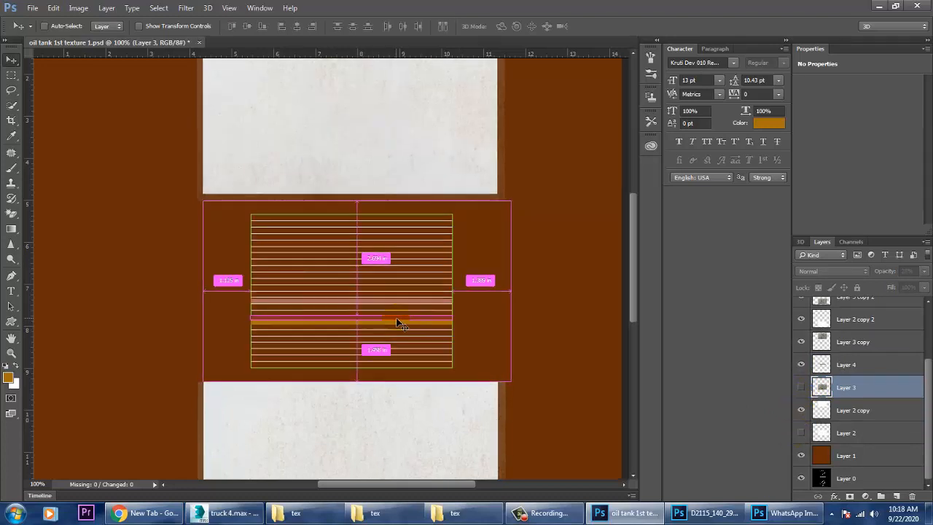
pyautogui.hotkey('ctrl', '+')
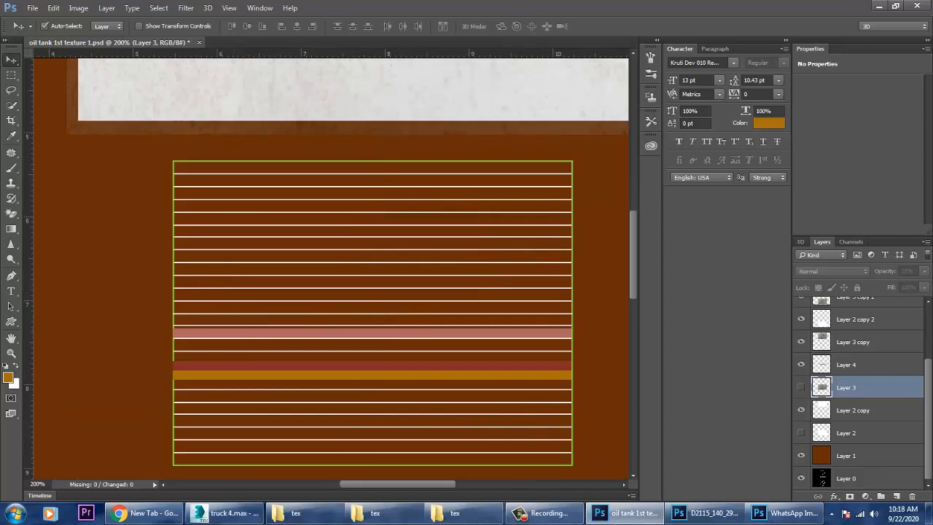
pyautogui.click(802, 433)
pyautogui.click(803, 434)
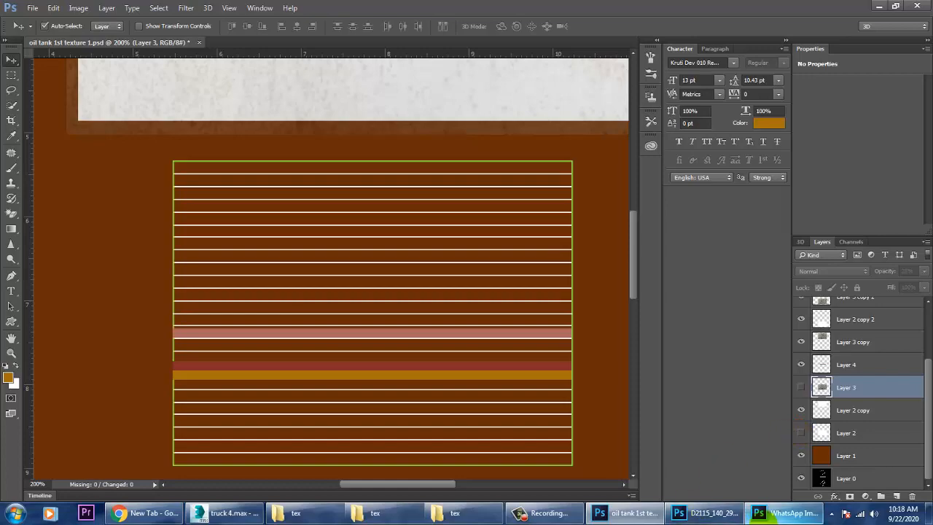
# Bring up the reference photo WhatsApp Image 2020-09-15 at 10.07.18 AM.jpeg beside the texture and examine the tank's lettering at 200%
pyautogui.click(704, 513)
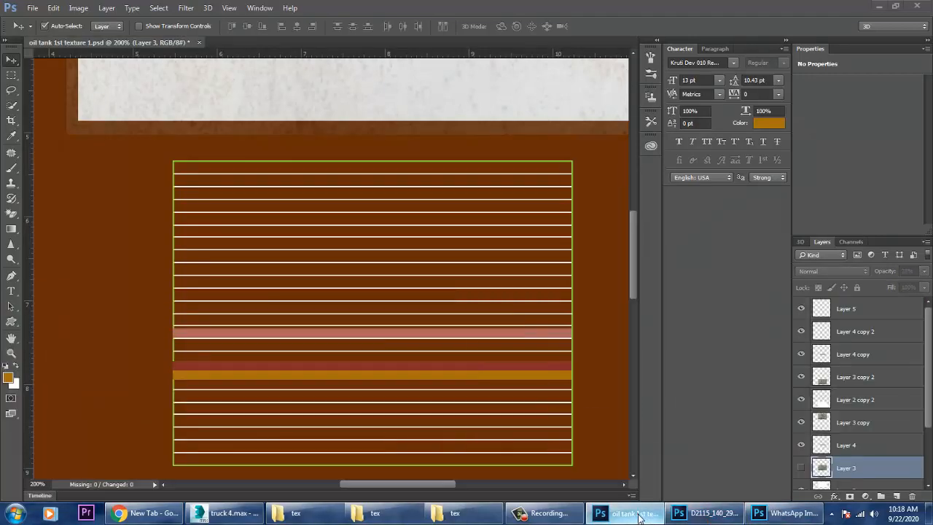
pyautogui.click(641, 518)
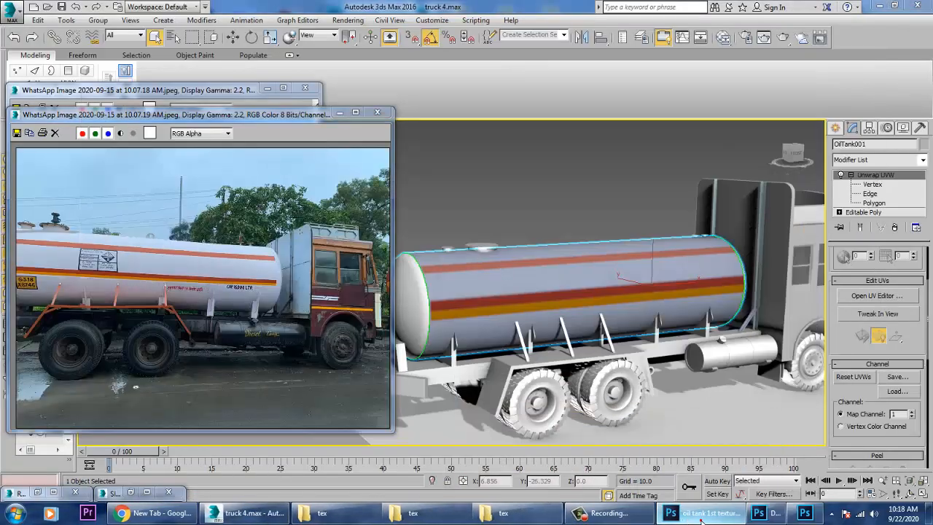
pyautogui.click(704, 517)
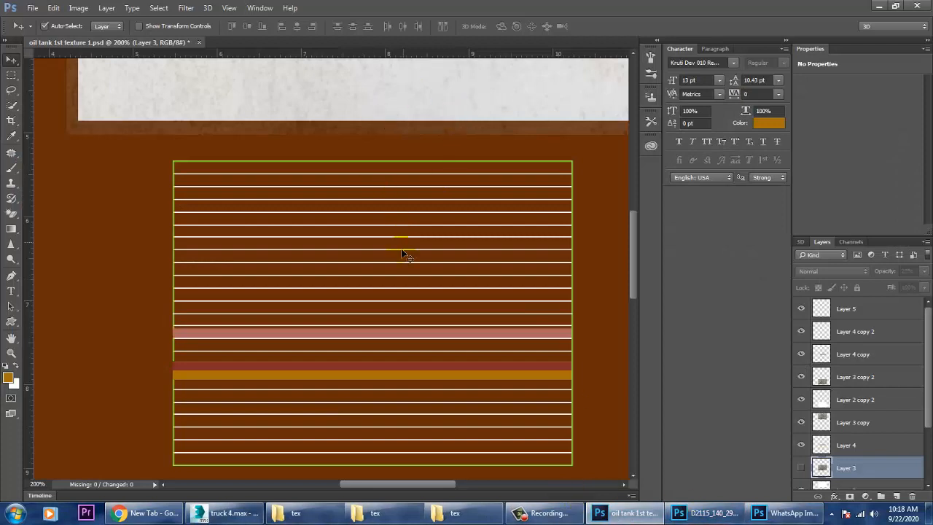
pyautogui.click(261, 8)
pyautogui.click(332, 450)
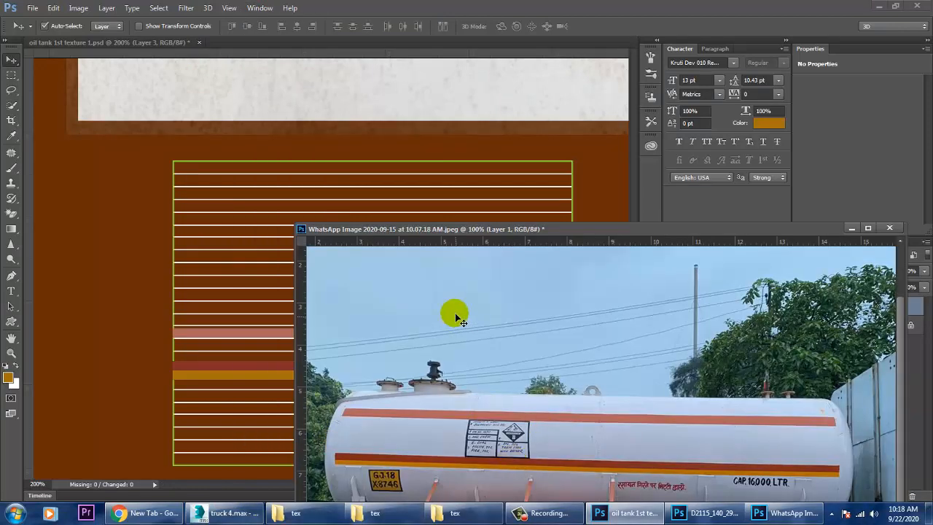
pyautogui.moveTo(498, 227); pyautogui.dragTo(590, 77)
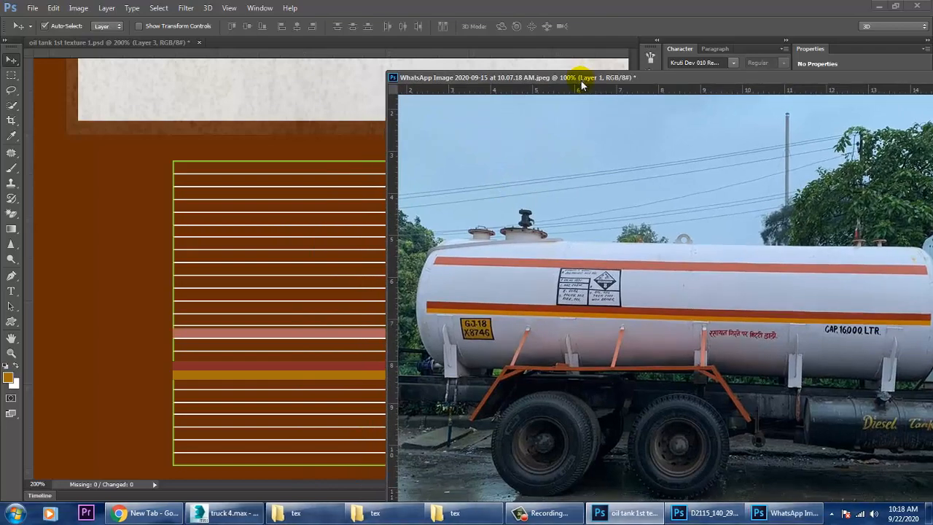
pyautogui.hotkey('ctrl', '+')
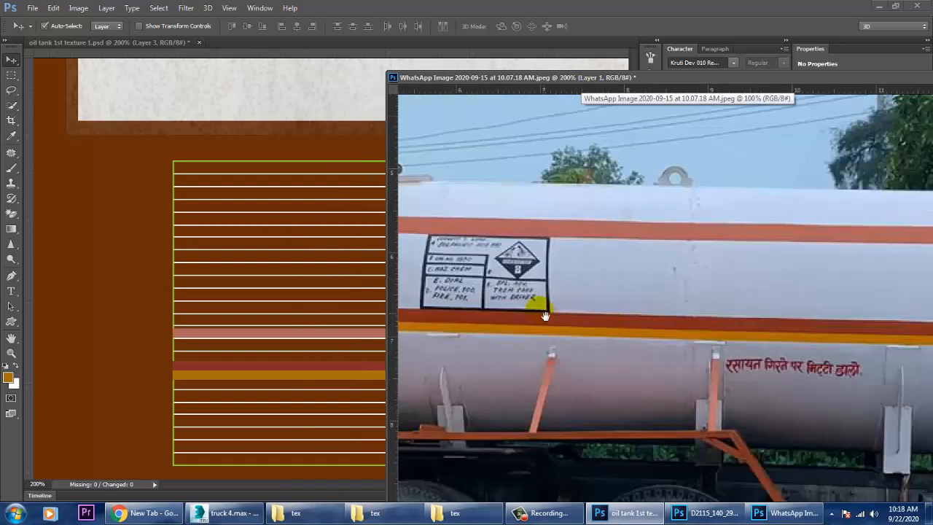
pyautogui.moveTo(538, 308); pyautogui.dragTo(594, 291)
pyautogui.moveTo(826, 374); pyautogui.dragTo(598, 381)
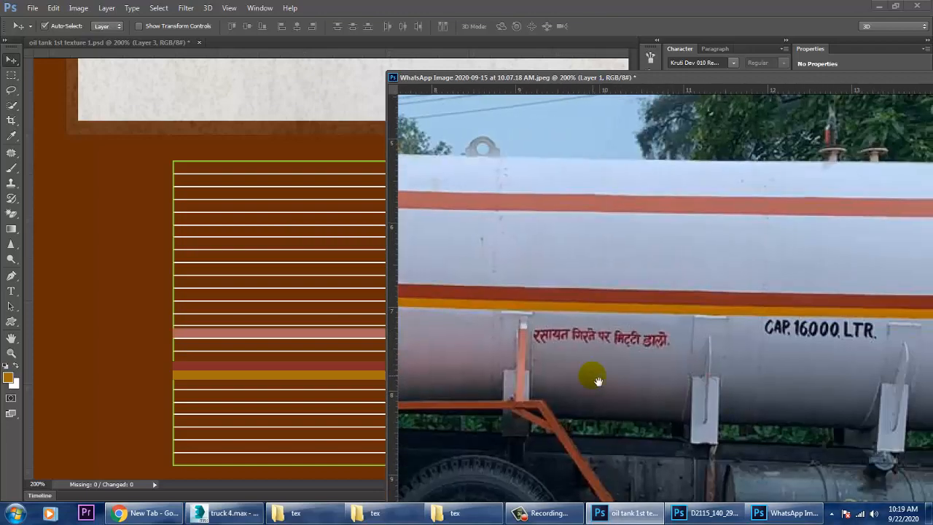
pyautogui.moveTo(677, 77); pyautogui.dragTo(718, 127)
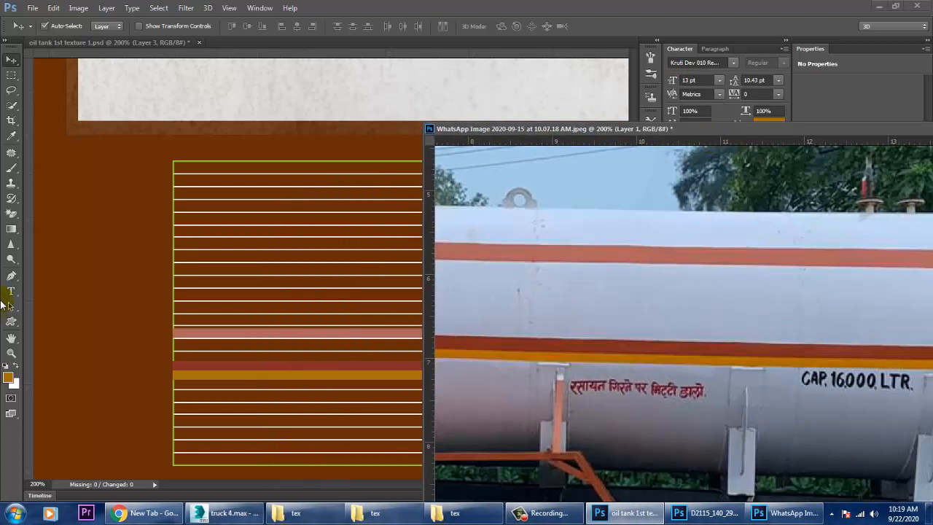
# Start a text line reading "CAP" beside the lower stripes on the texture and set its font to Arial Italic
pyautogui.click(11, 290)
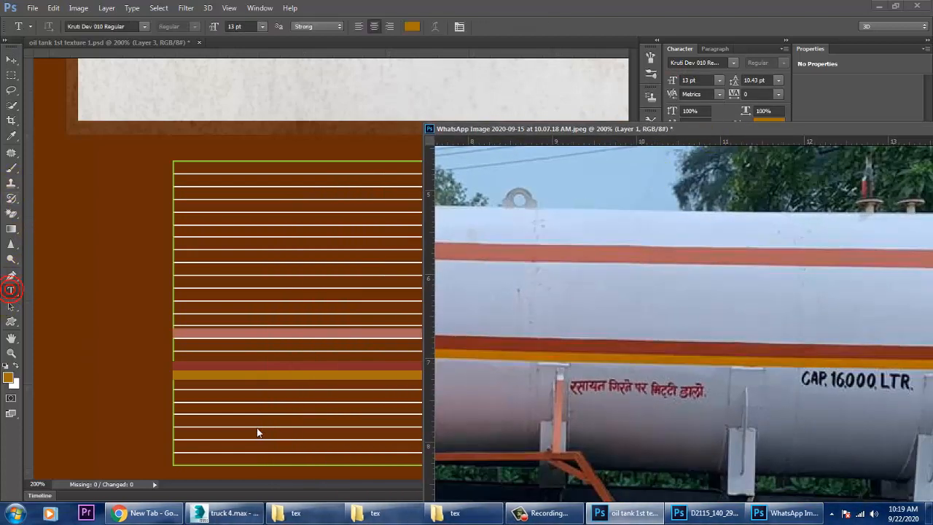
pyautogui.click(179, 422)
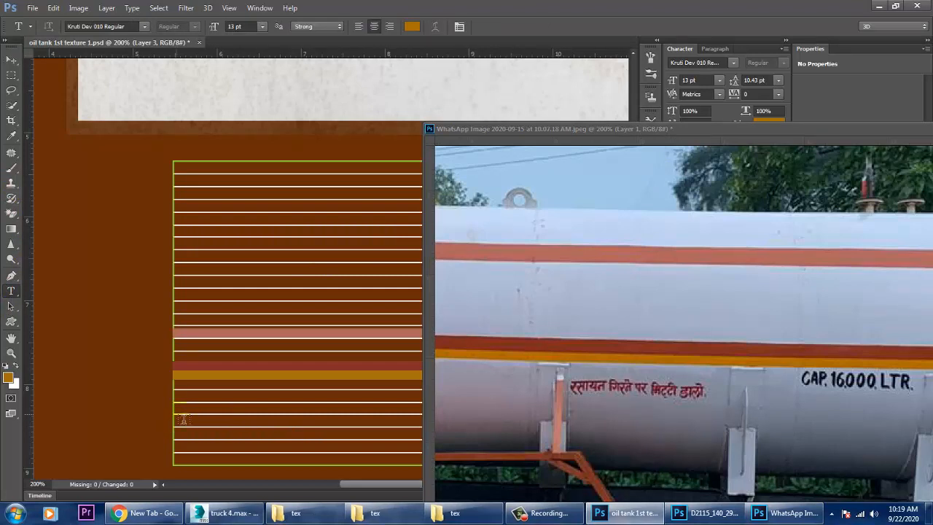
pyautogui.click(155, 397)
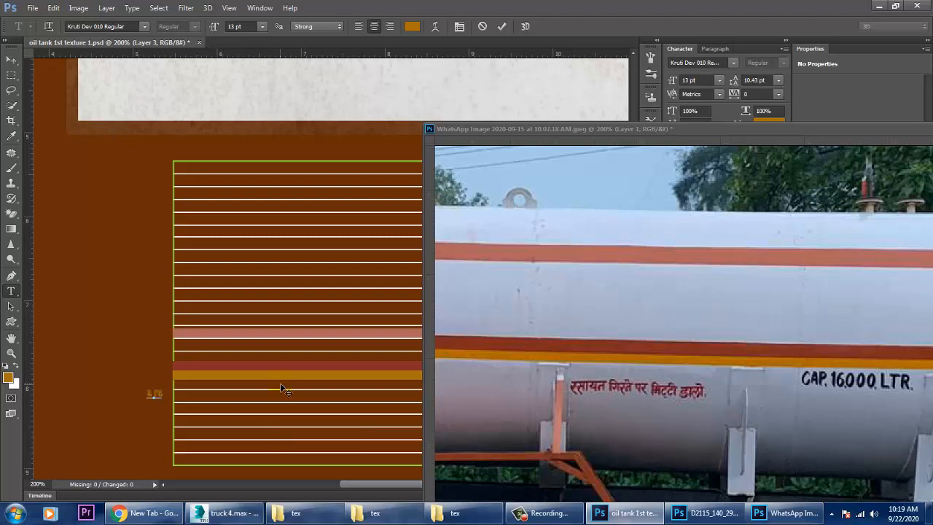
pyautogui.click(134, 28)
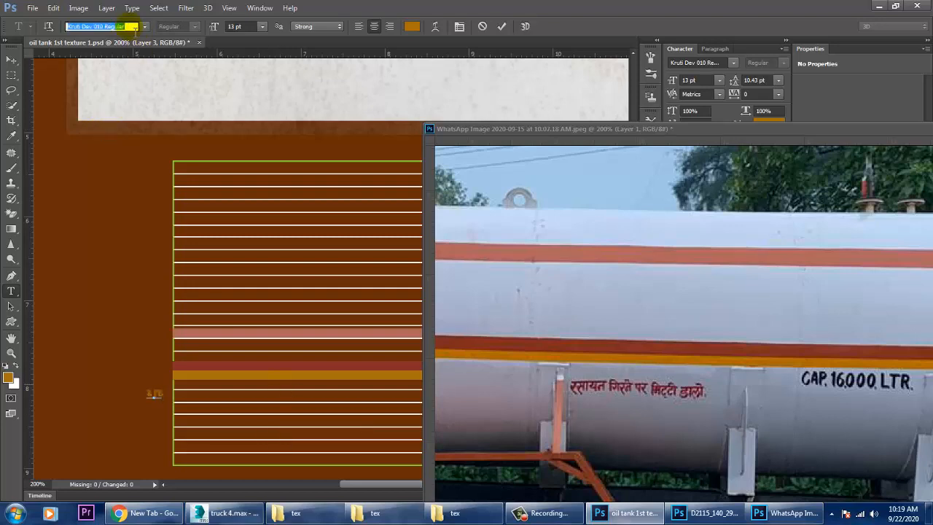
pyautogui.write('aria')
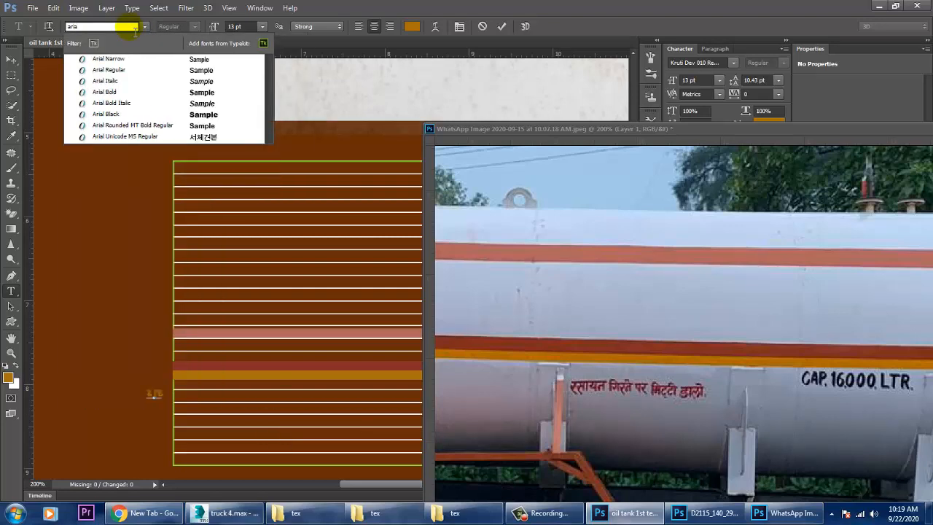
pyautogui.click(111, 92)
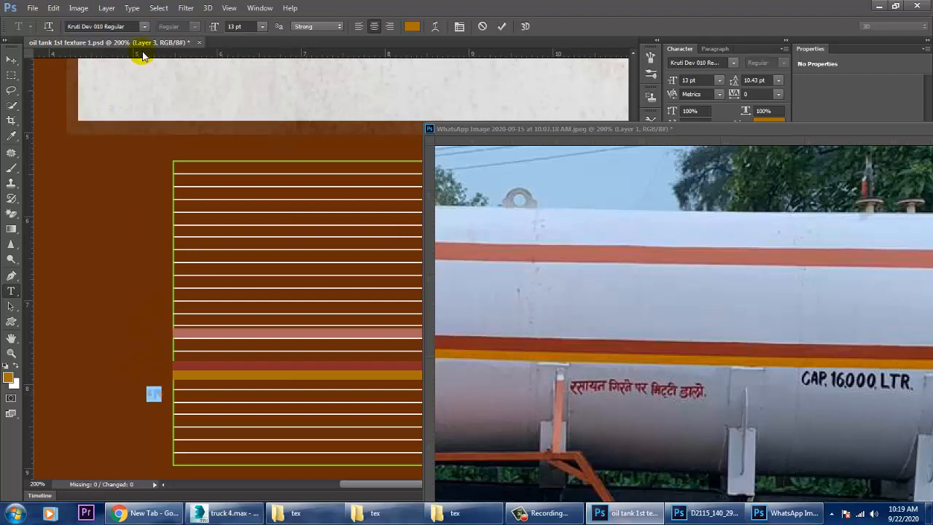
pyautogui.click(133, 30)
pyautogui.write('ari')
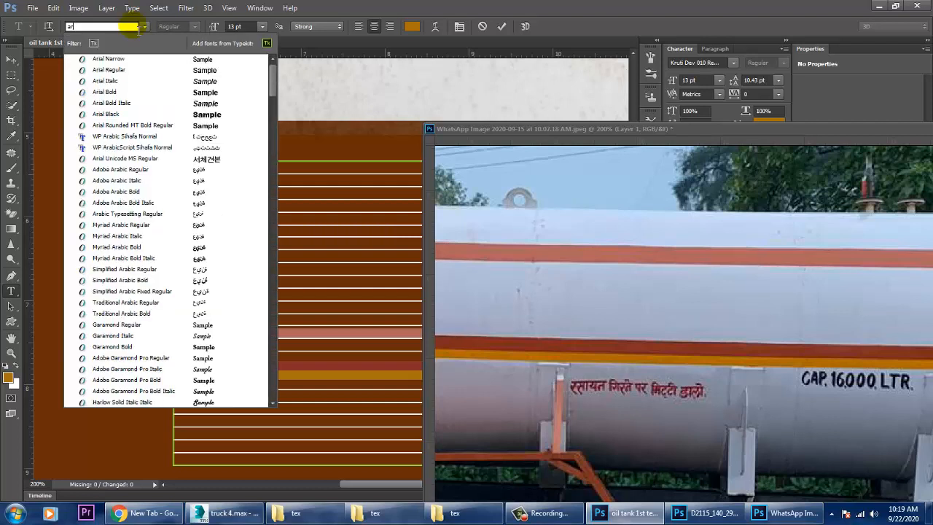
pyautogui.write('al')
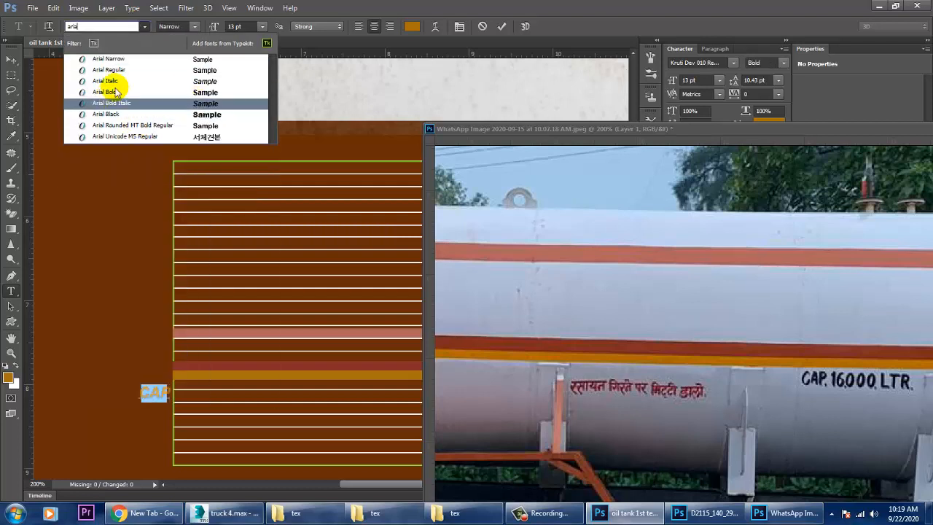
pyautogui.click(111, 83)
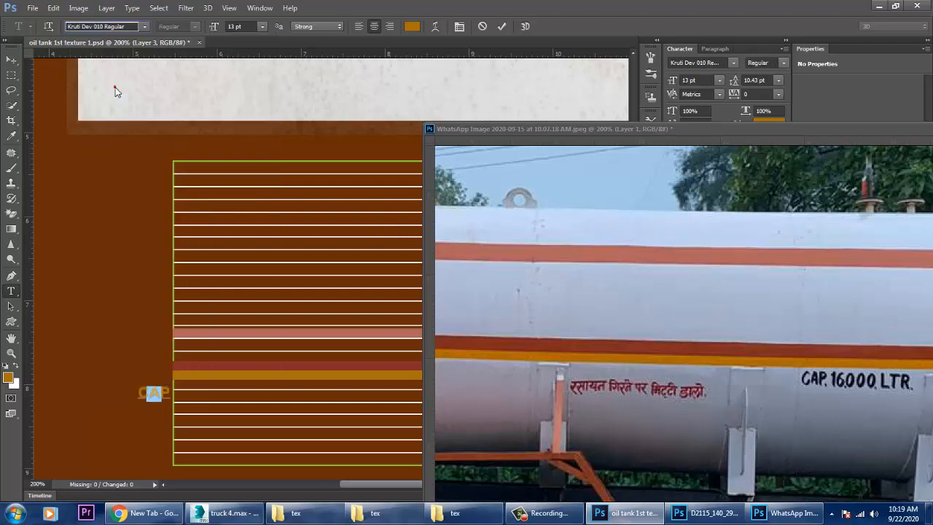
# Complete the lettering as "CAP. 16000.LTR", commit it and move it up level with the ochre stripe
pyautogui.click(169, 394)
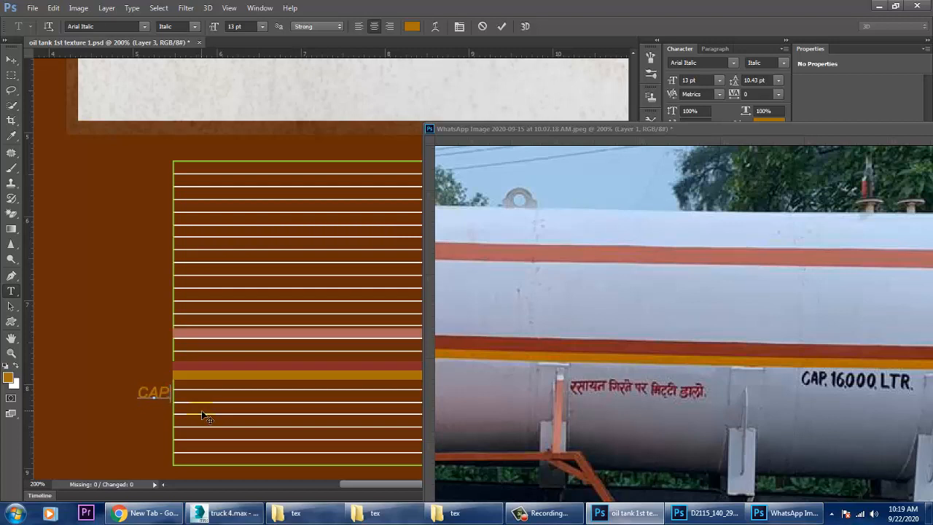
pyautogui.write('16000')
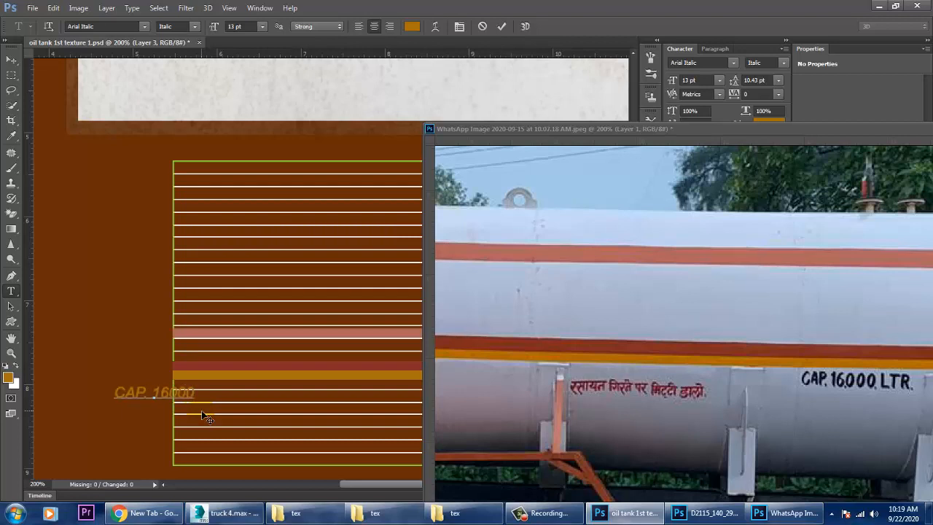
pyautogui.write(' LT')
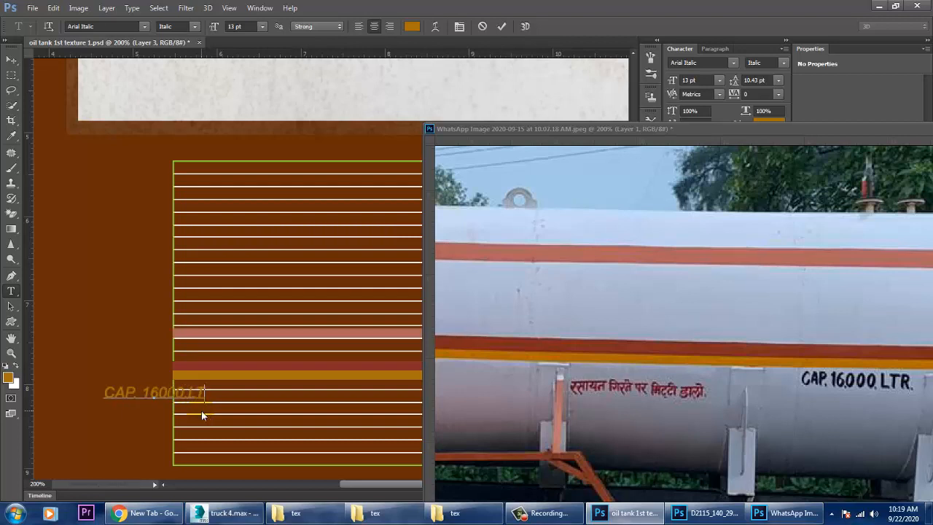
pyautogui.write('R')
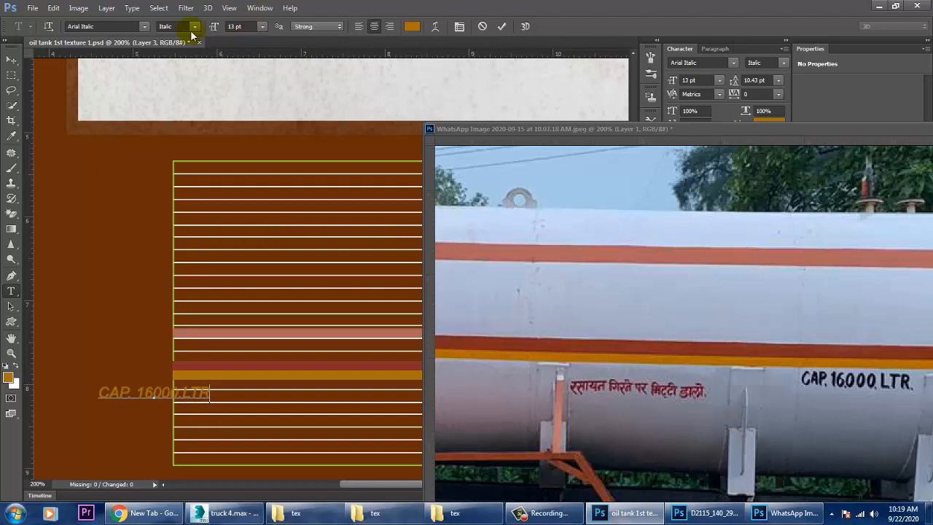
pyautogui.click(193, 29)
pyautogui.click(196, 65)
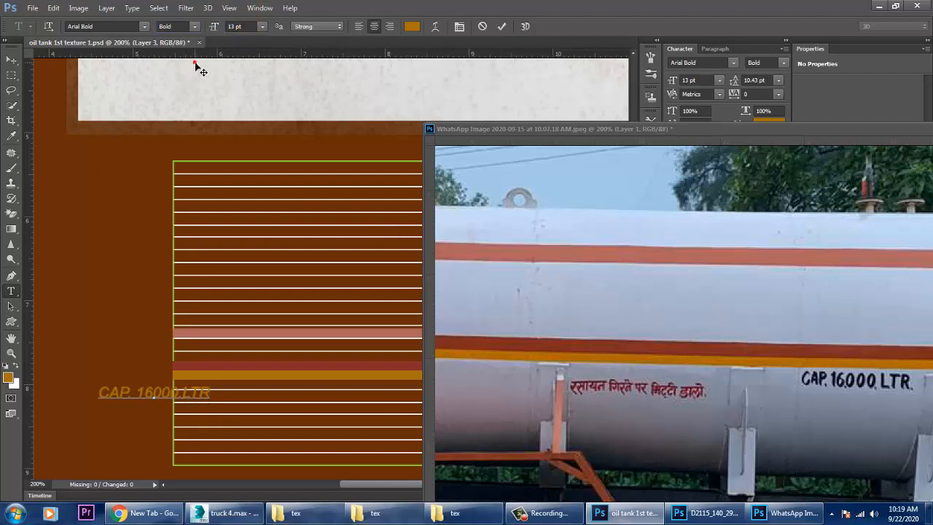
pyautogui.click(11, 60)
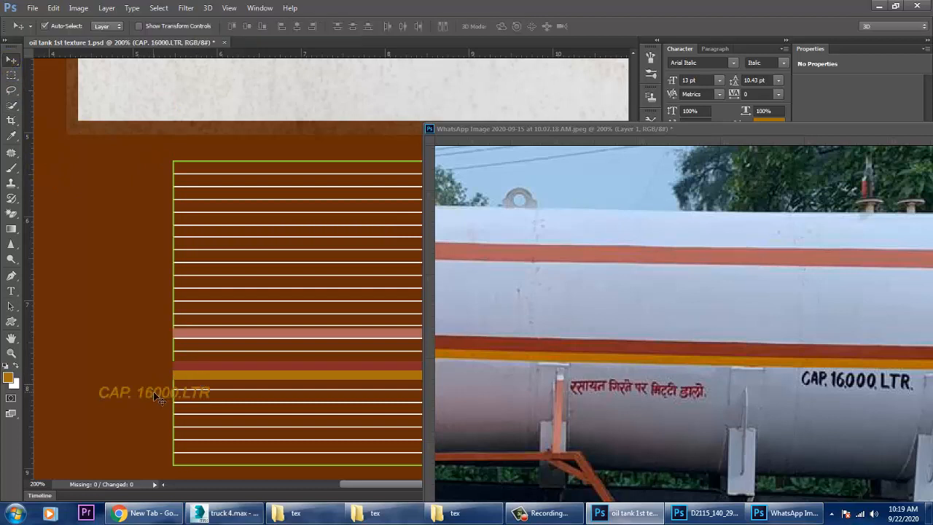
pyautogui.moveTo(156, 396); pyautogui.dragTo(156, 379)
# Recolor the whole "CAP. 16000.LTR" lettering to black, 000000
pyautogui.click(11, 291)
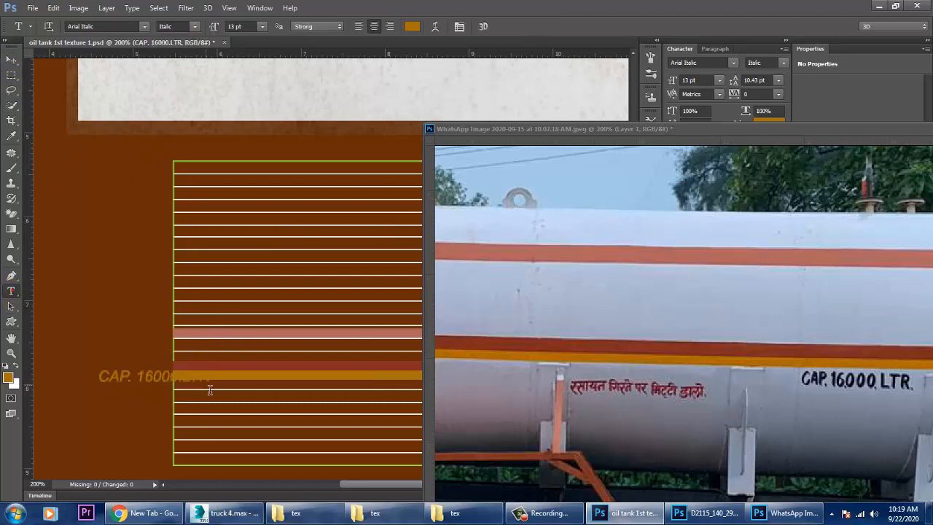
pyautogui.moveTo(216, 386); pyautogui.dragTo(17, 361)
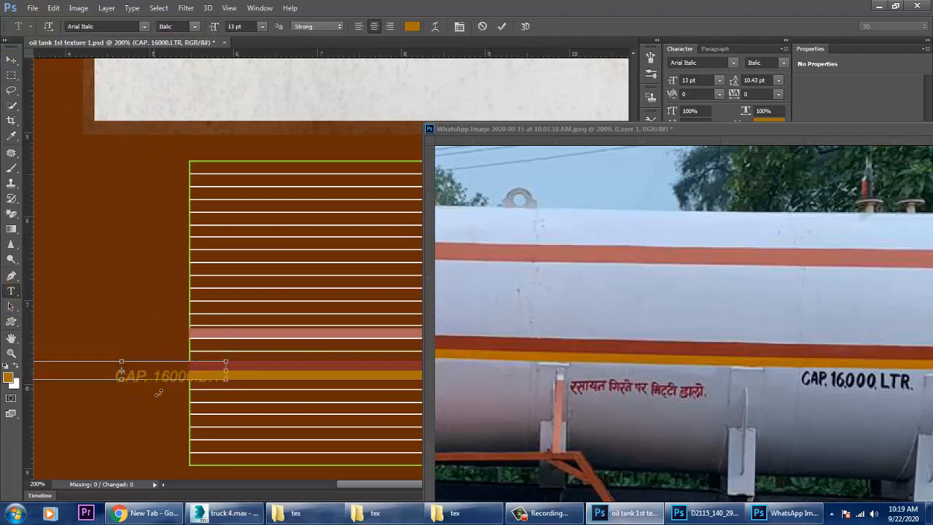
pyautogui.moveTo(117, 377); pyautogui.dragTo(426, 422)
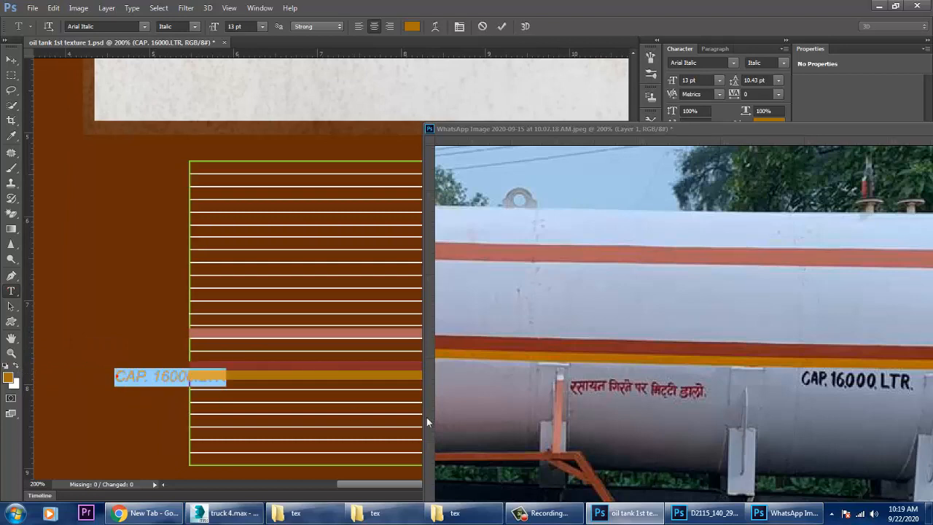
pyautogui.click(8, 378)
pyautogui.write('000000')
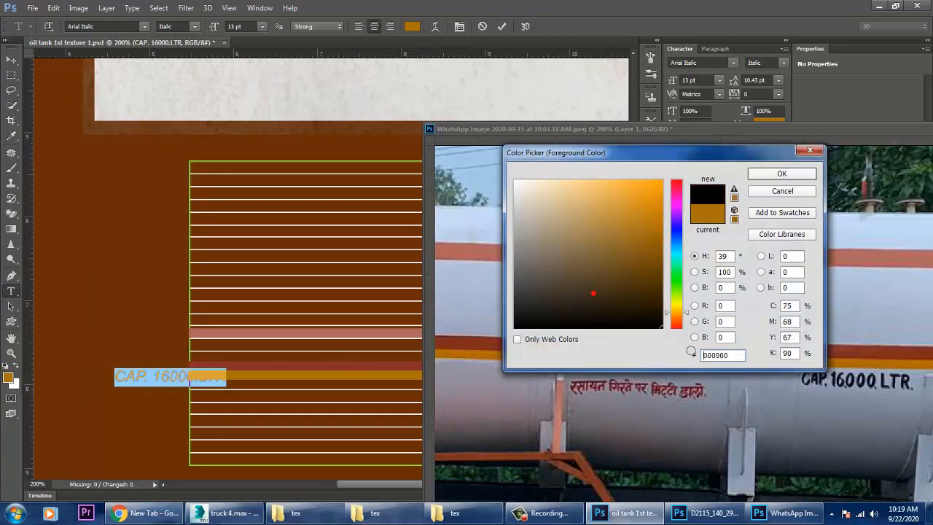
pyautogui.click(782, 175)
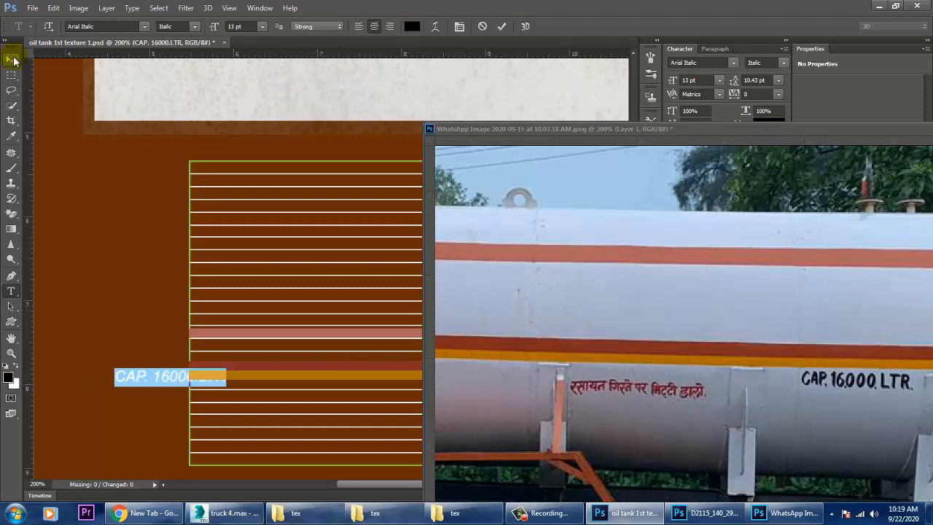
pyautogui.click(12, 59)
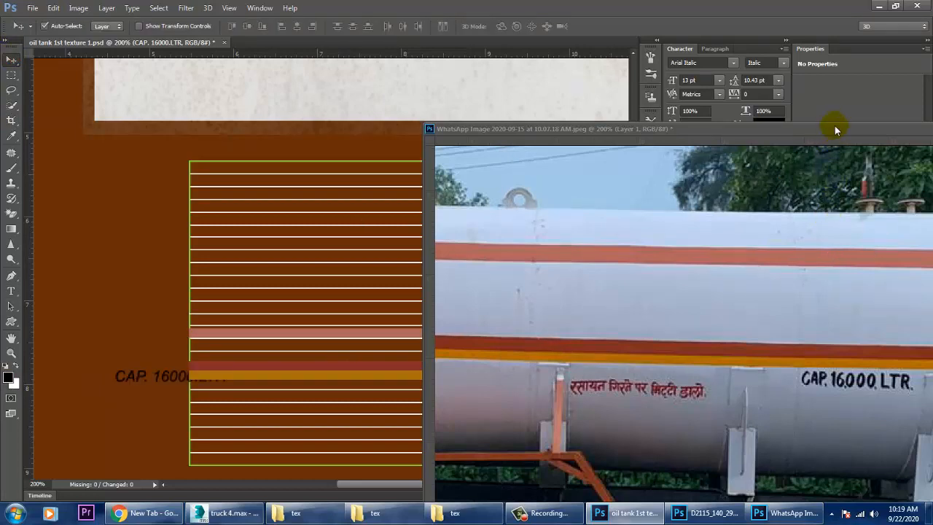
# Minimize the reference photo, show the white base on Layer 2 and move the lettering beneath the ochre stripe's right end
pyautogui.moveTo(836, 130); pyautogui.dragTo(350, 221)
pyautogui.click(494, 223)
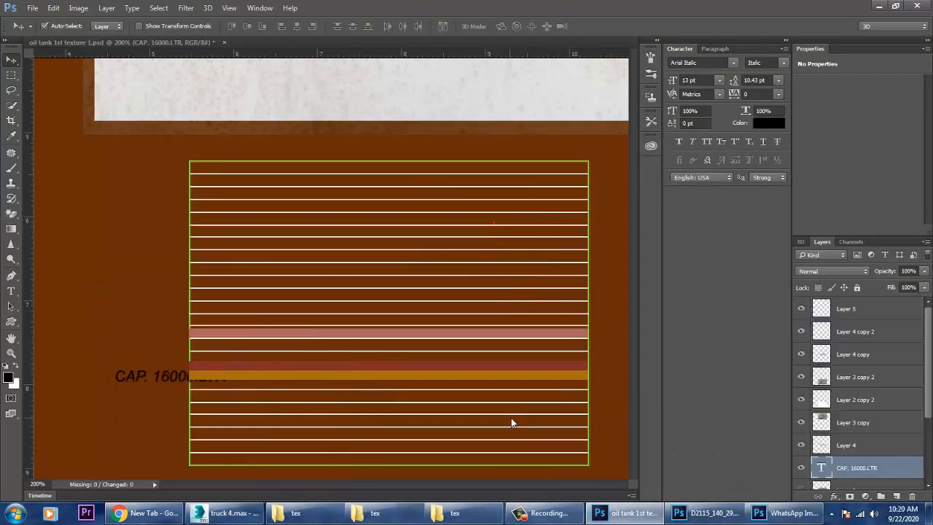
pyautogui.scroll(-3, 813, 474)
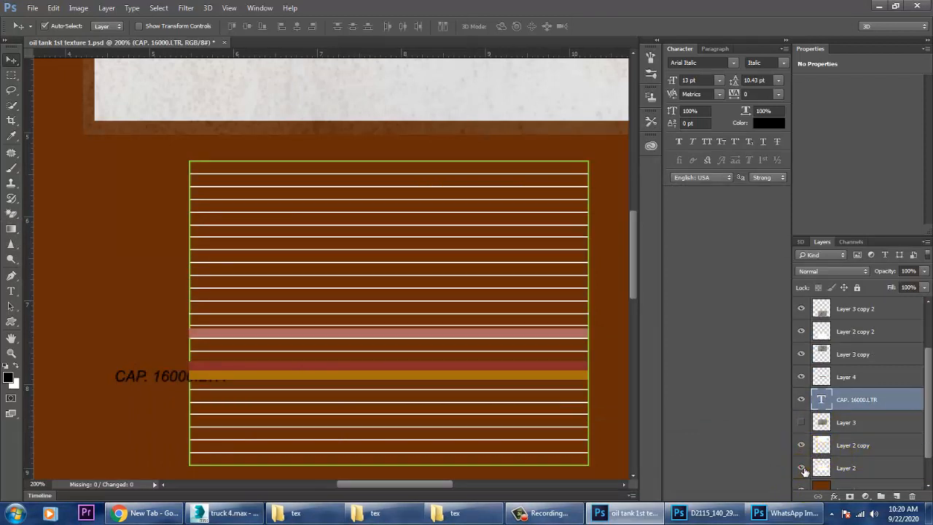
pyautogui.click(802, 469)
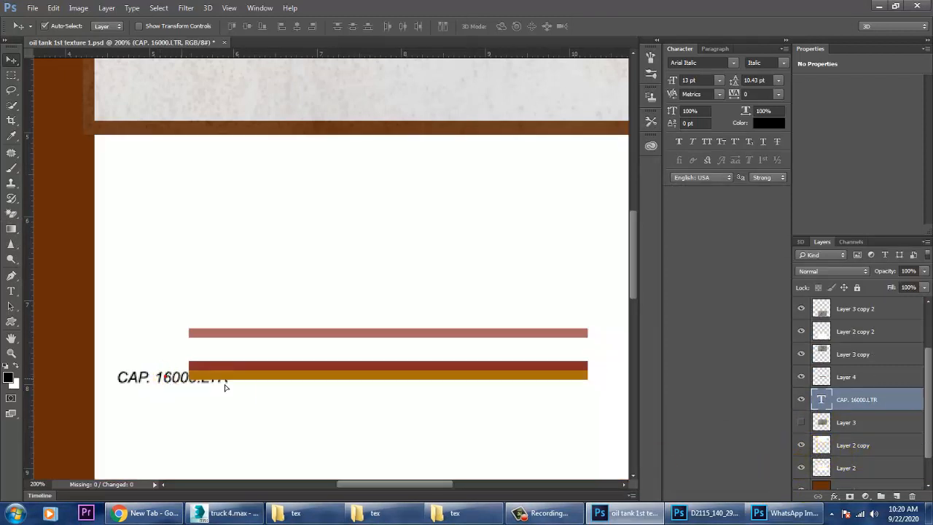
pyautogui.moveTo(166, 377); pyautogui.dragTo(509, 392)
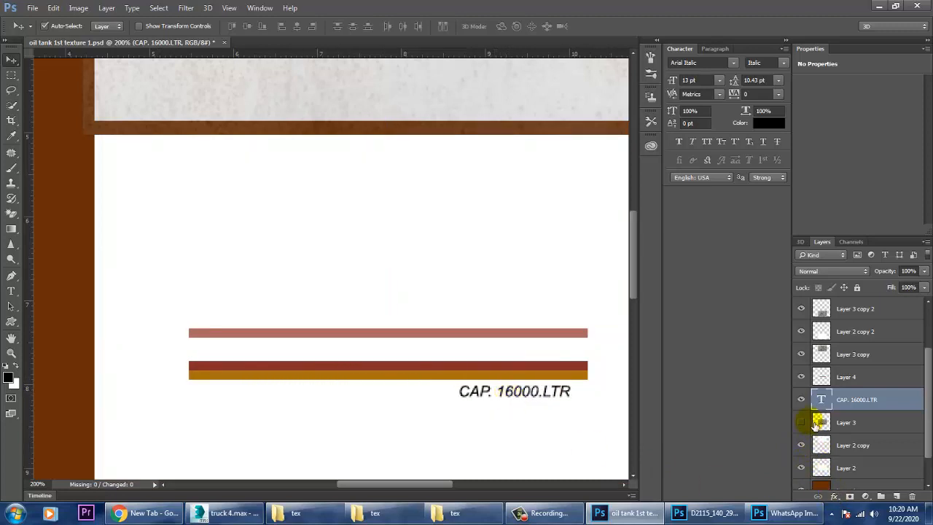
# Toggle Layer 2 copy and Layer 2 off and on to check the lettering's position against the UV wireframe
pyautogui.click(802, 444)
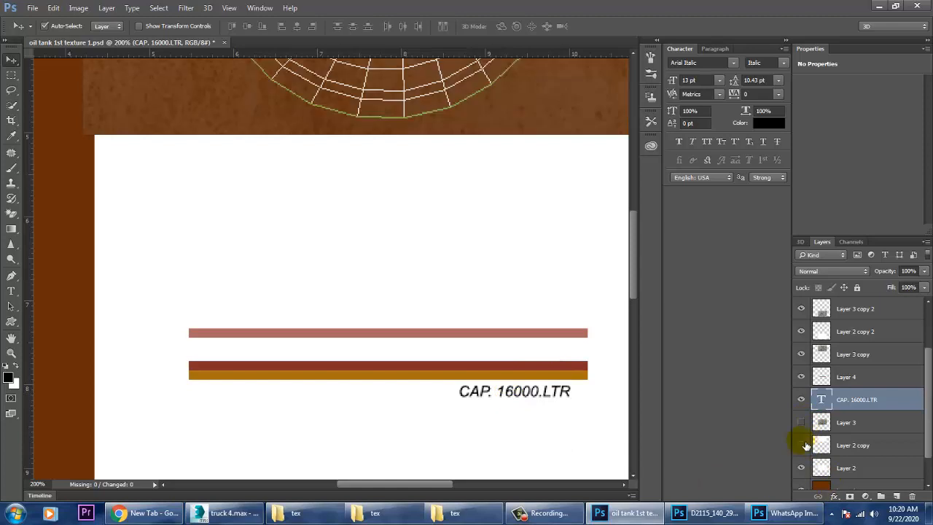
pyautogui.click(802, 445)
pyautogui.click(802, 468)
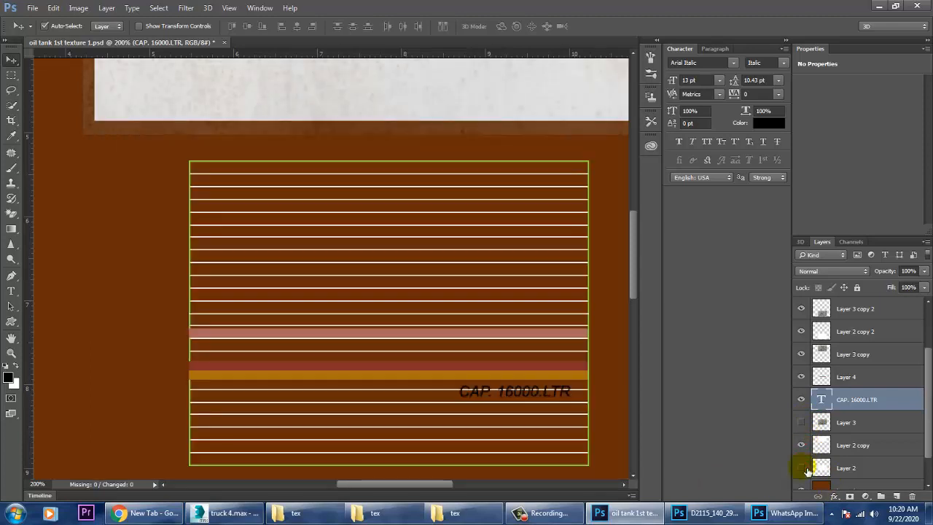
pyautogui.click(802, 468)
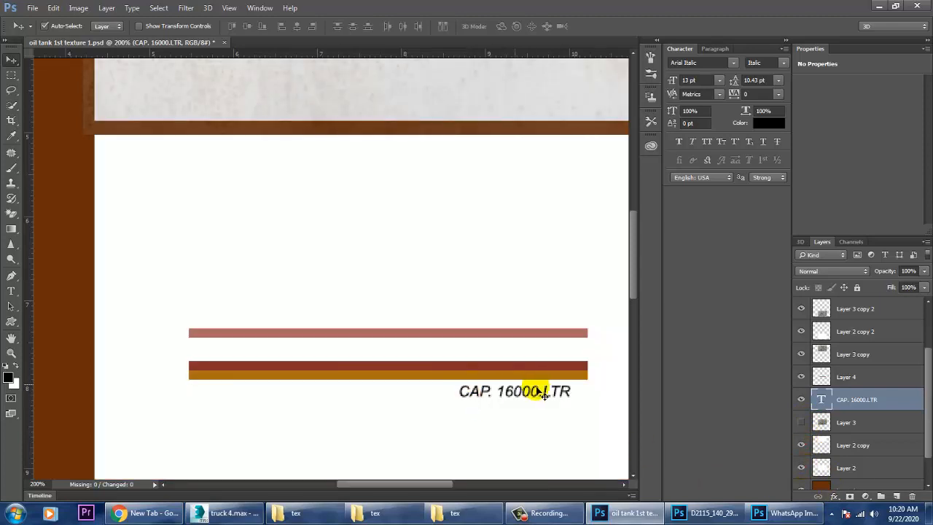
# Scale the capacity lettering to 11.63 pt with Free Transform and nudge it right and slightly up beneath the ochre stripe
pyautogui.press('ctrl')
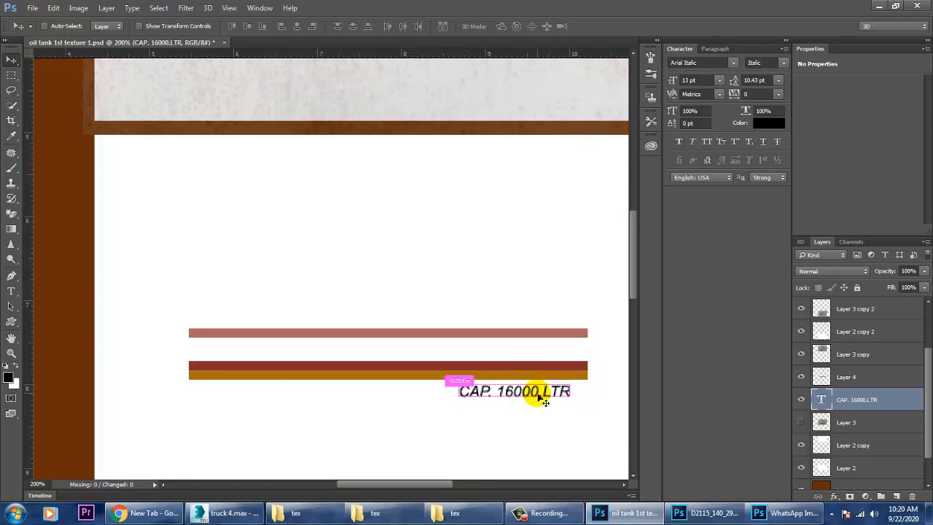
pyautogui.hotkey('ctrl', 't')
pyautogui.keyDown('shift'); pyautogui.moveTo(573, 398); pyautogui.dragTo(573, 406); pyautogui.keyUp('shift')
pyautogui.press('Return')
pyautogui.press('Right')
pyautogui.press('Right')
pyautogui.press('Right')
pyautogui.press('Right')
pyautogui.press('Right')
pyautogui.press('Right')
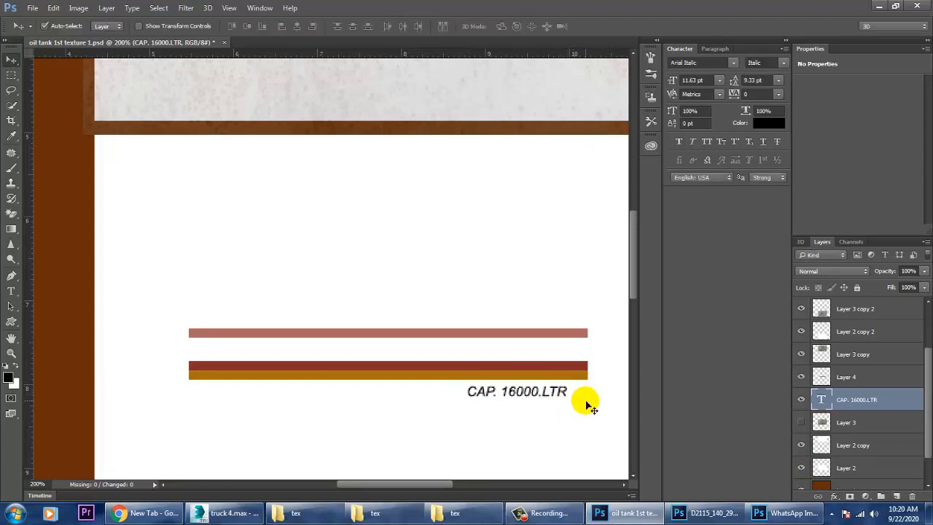
pyautogui.press('Right')
pyautogui.press('Right')
pyautogui.press('Right')
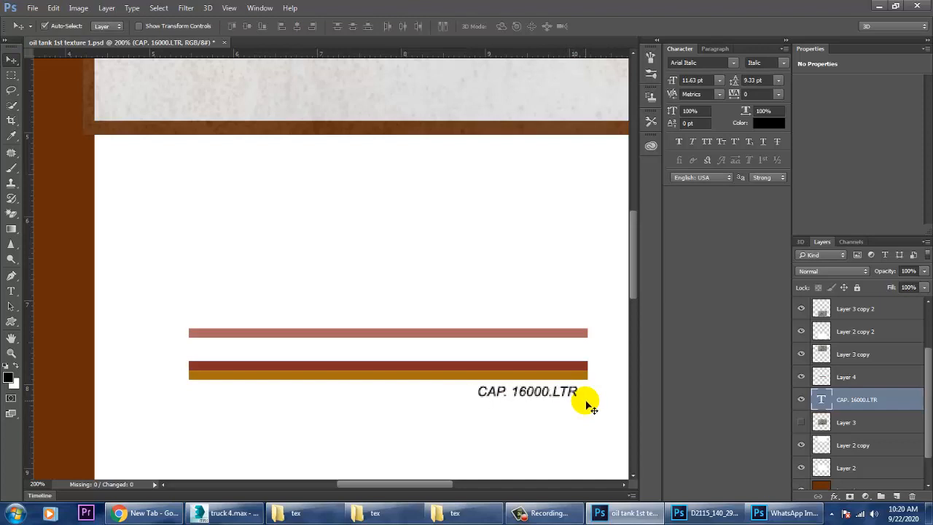
pyautogui.press('Up')
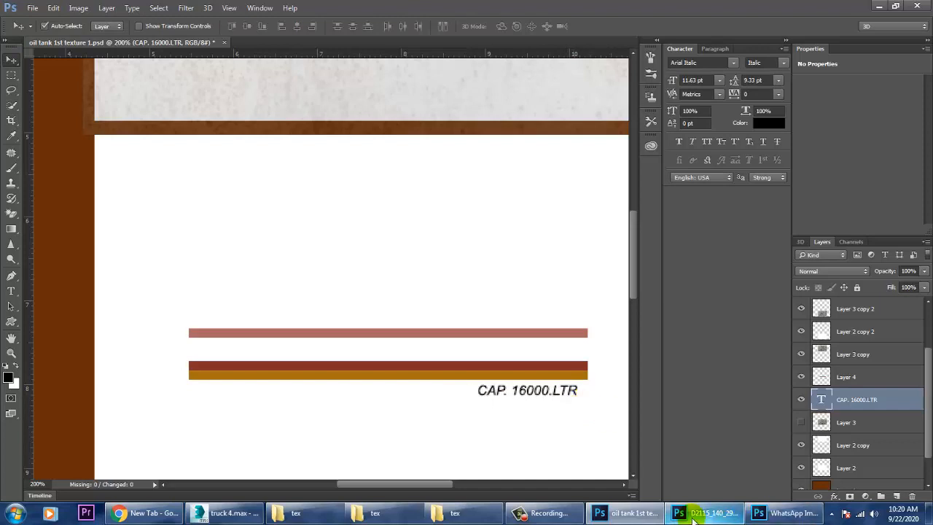
# Bring the tanker reference photo back over the texture and examine the red Hindi and black capacity lettering
pyautogui.click(780, 514)
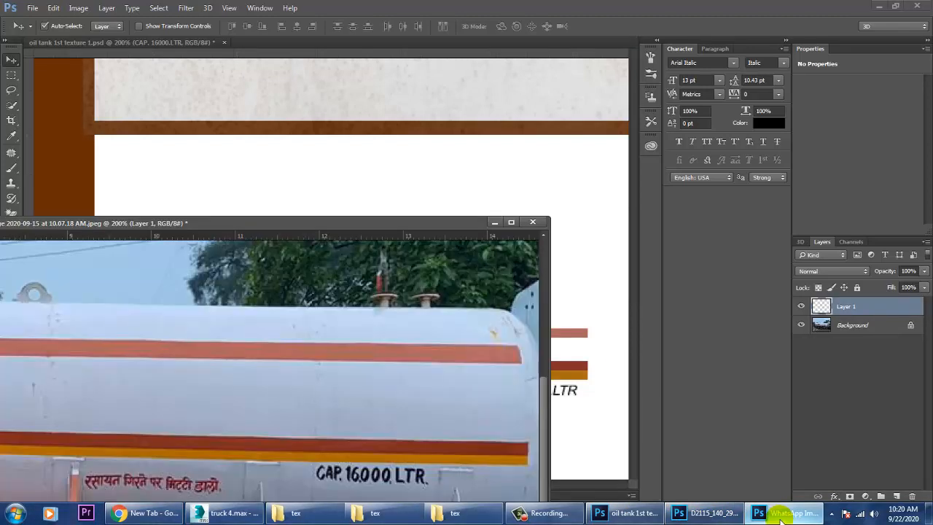
pyautogui.moveTo(237, 222); pyautogui.dragTo(456, 144)
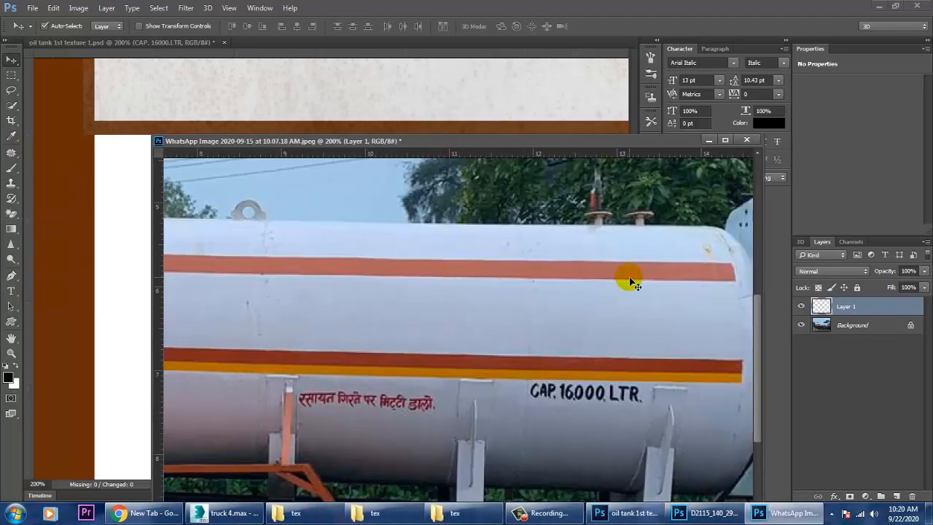
pyautogui.scroll(-2, 340, 355)
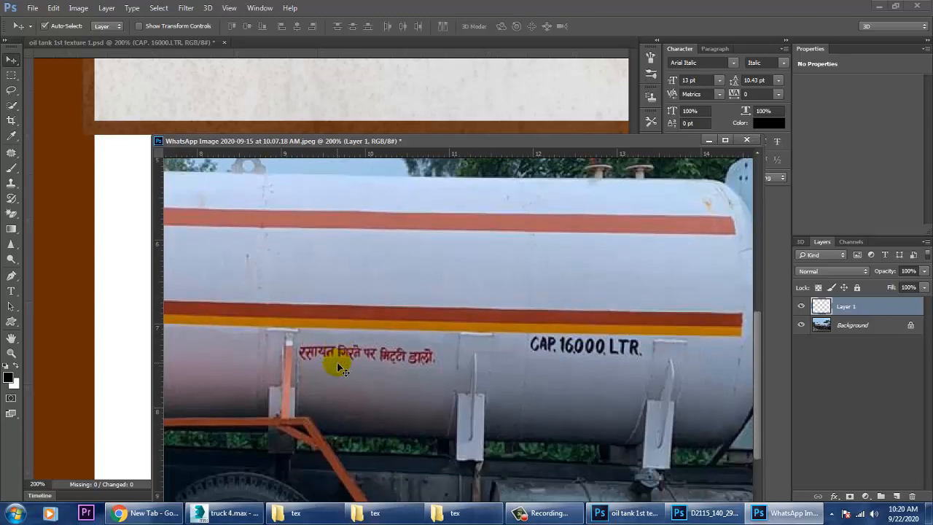
# Examine the number plate and lettering along the tank in the tanker reference photo, and minimize the photo
pyautogui.scroll(-2, 487, 385)
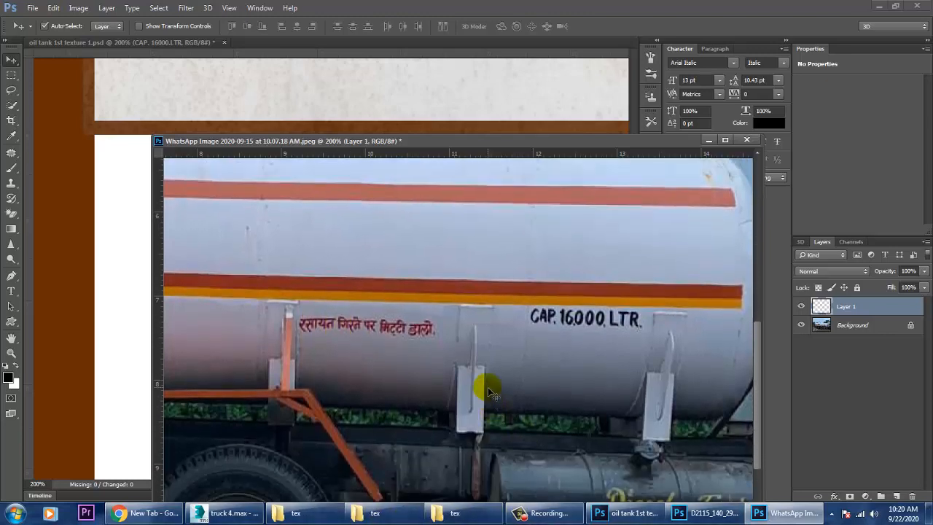
pyautogui.keyDown('alt'); pyautogui.scroll(-2, 487, 387); pyautogui.keyUp('alt')
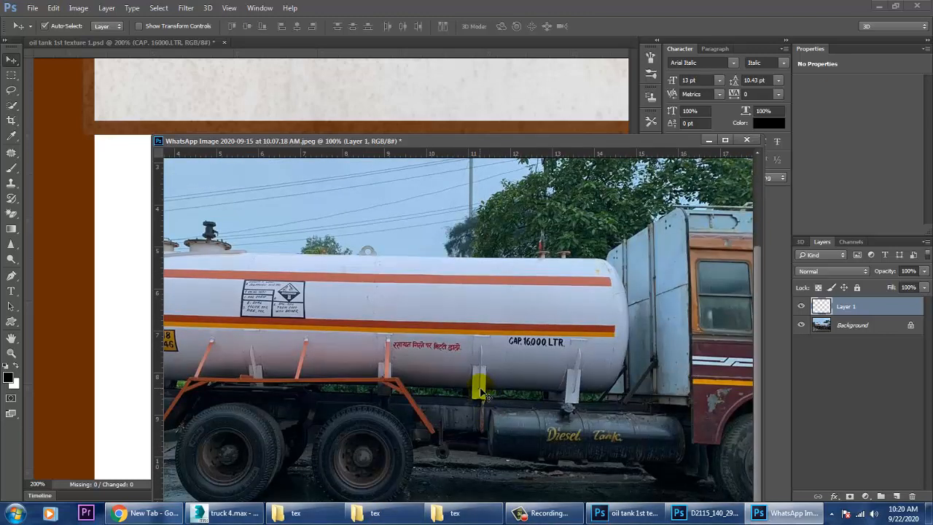
pyautogui.moveTo(405, 353); pyautogui.dragTo(428, 354)
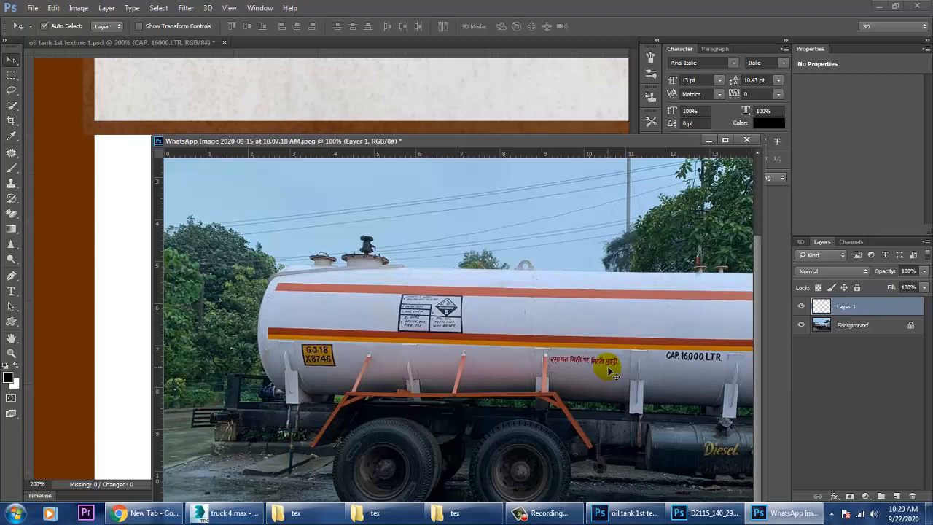
pyautogui.click(709, 140)
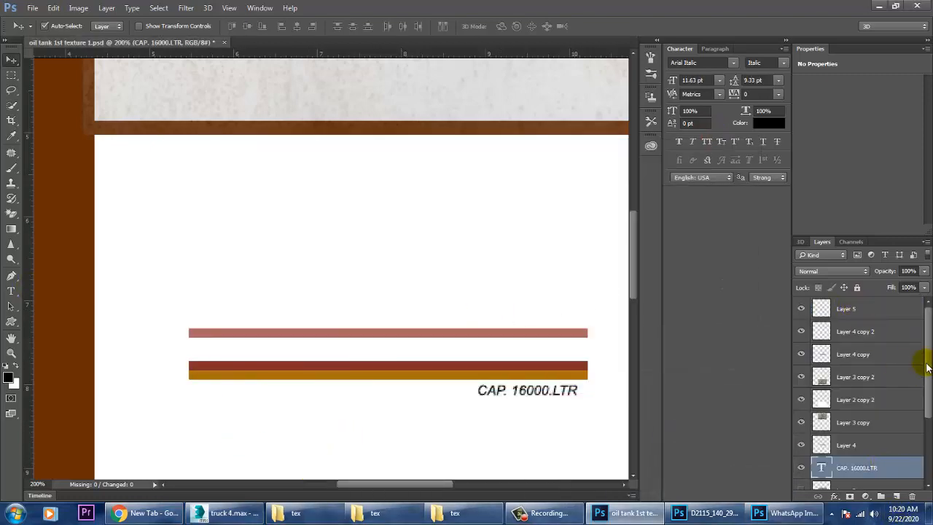
# Add a new layer above Layer 5 and hide the white base on Layer 2 to expose the UV wireframe
pyautogui.click(875, 308)
pyautogui.click(898, 495)
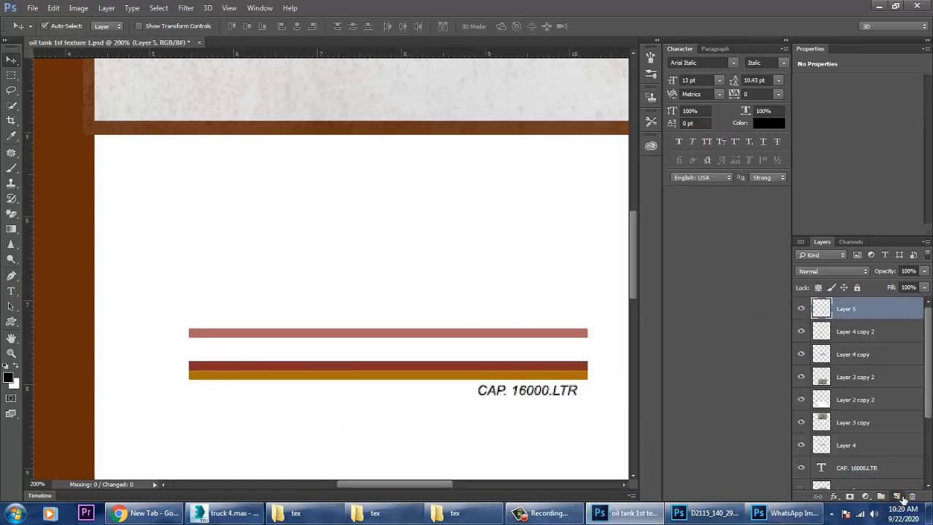
pyautogui.click(799, 423)
pyautogui.click(802, 445)
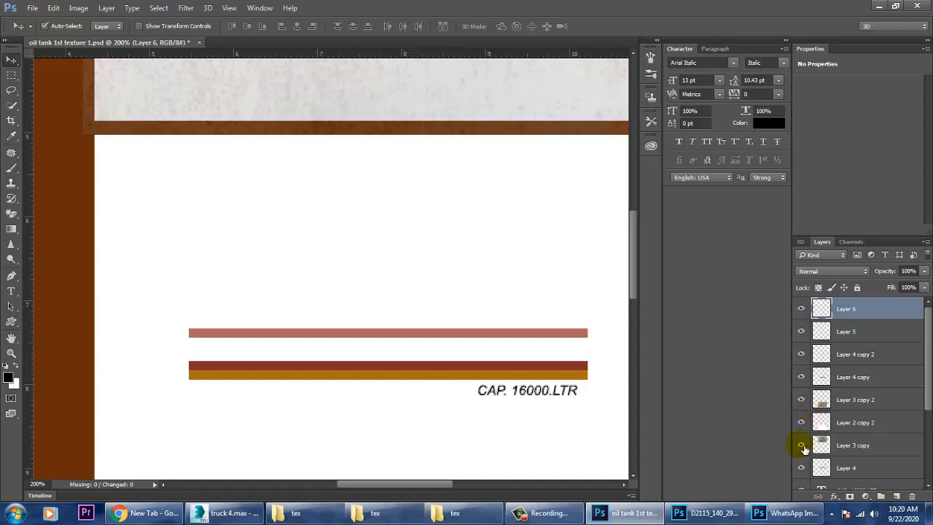
pyautogui.click(433, 427)
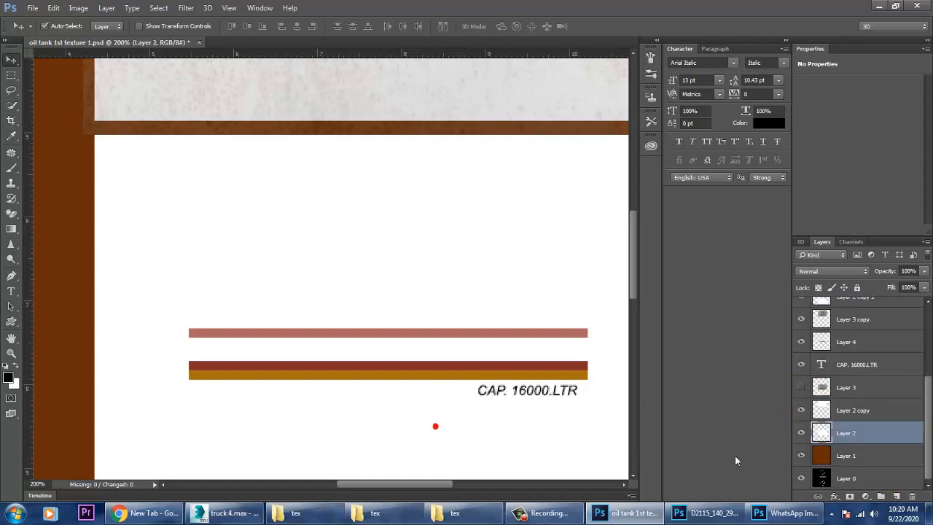
pyautogui.click(801, 433)
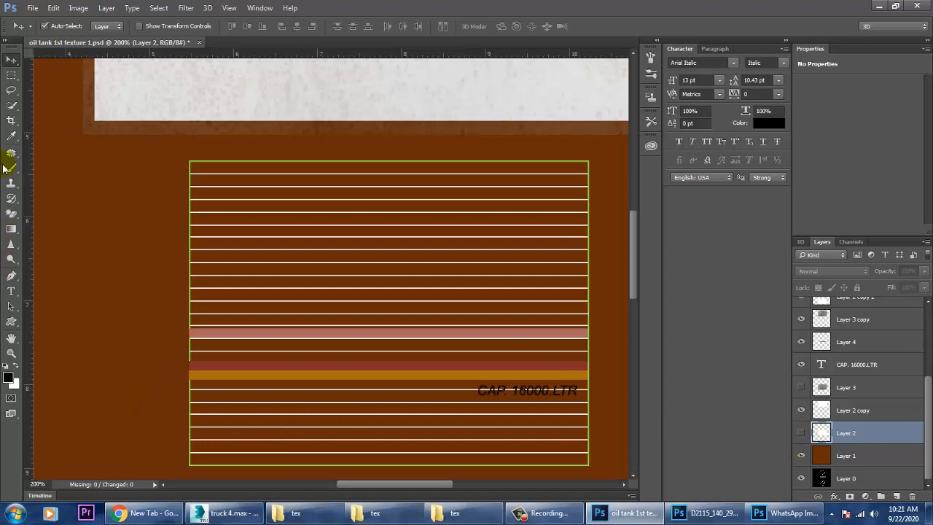
# On Layer 6, select a small rectangle beneath the ochre stripe's left end and fill it with the stripe's sampled ochre
pyautogui.click(11, 75)
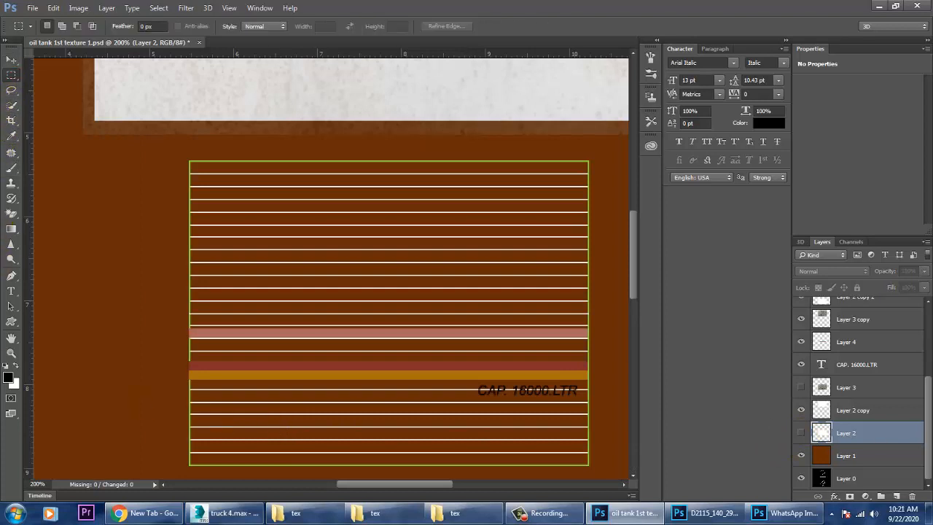
pyautogui.scroll(3, 923, 412)
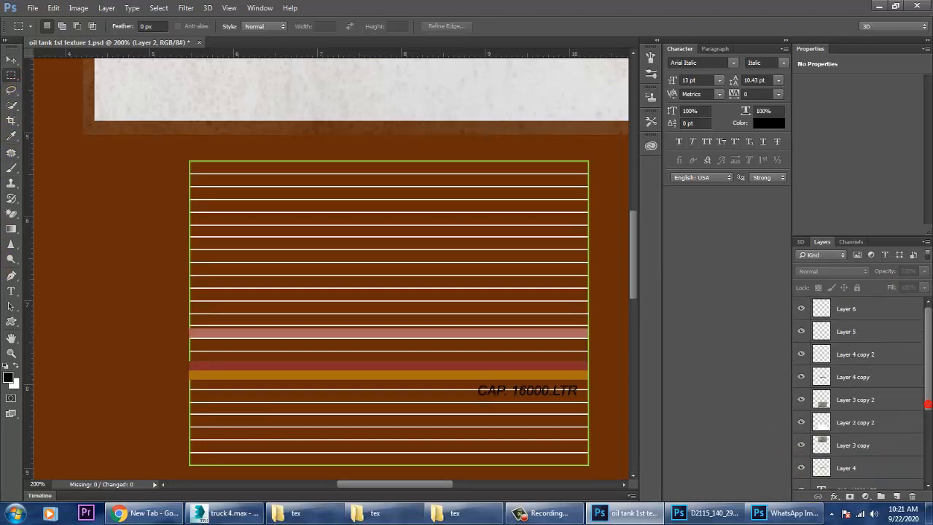
pyautogui.click(867, 308)
pyautogui.moveTo(204, 381); pyautogui.dragTo(250, 414)
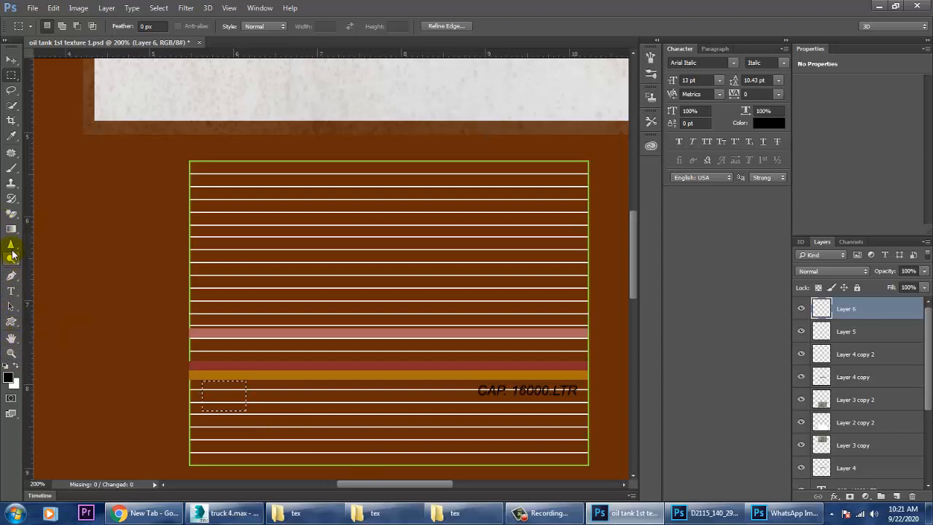
pyautogui.click(11, 137)
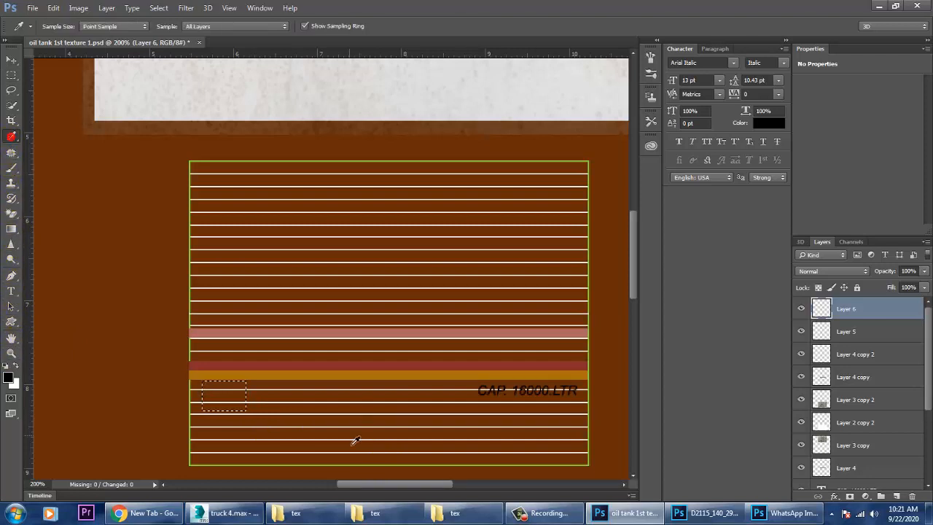
pyautogui.click(346, 376)
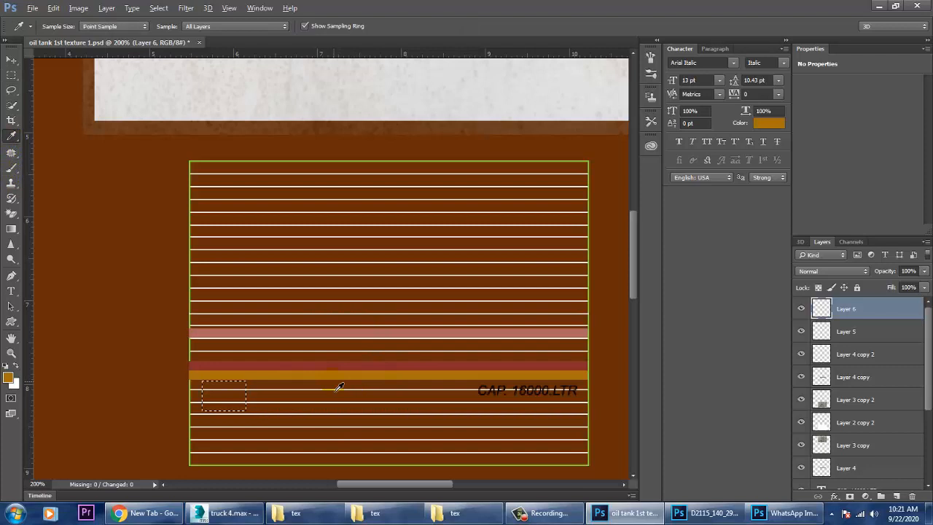
pyautogui.hotkey('alt', 'BackSpace')
pyautogui.hotkey('ctrl', 'd')
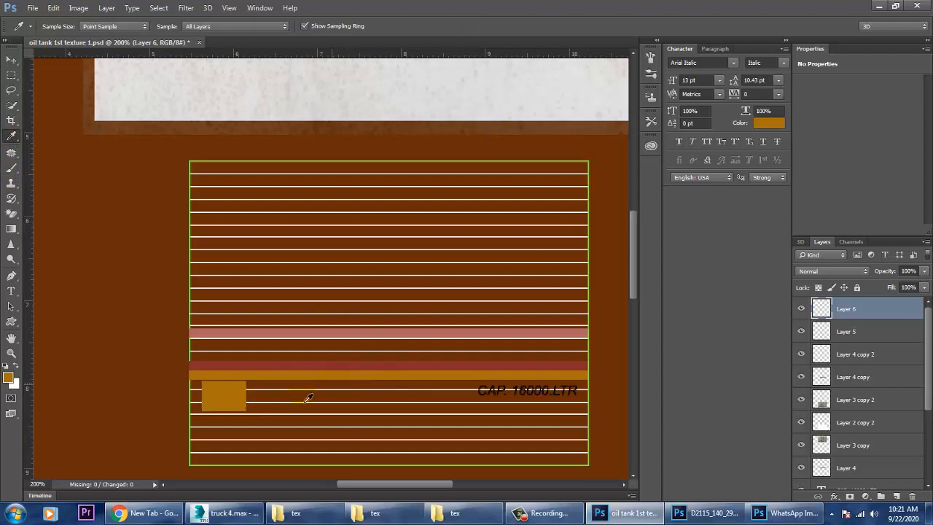
# Nudge the ochre rectangle slightly right beneath the stripe and duplicate its layer
pyautogui.hotkey('ctrl', '+')
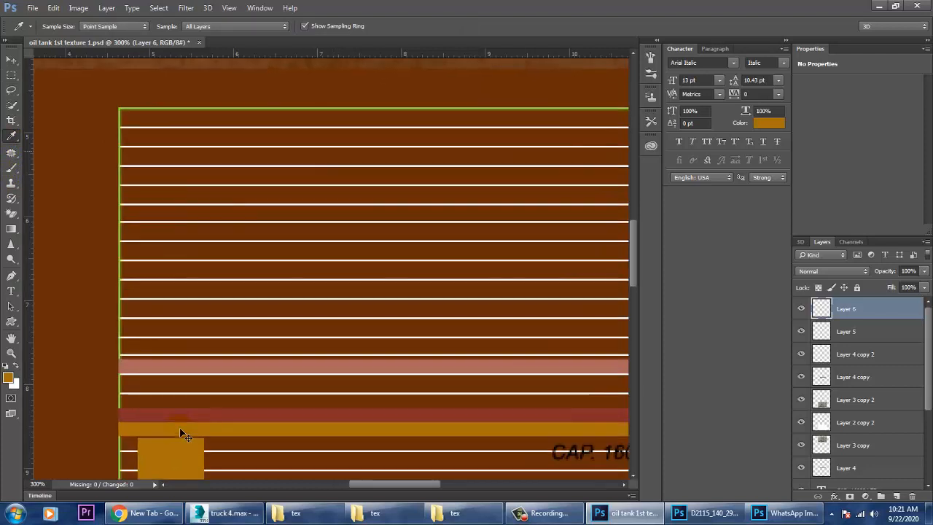
pyautogui.moveTo(297, 388); pyautogui.dragTo(321, 325)
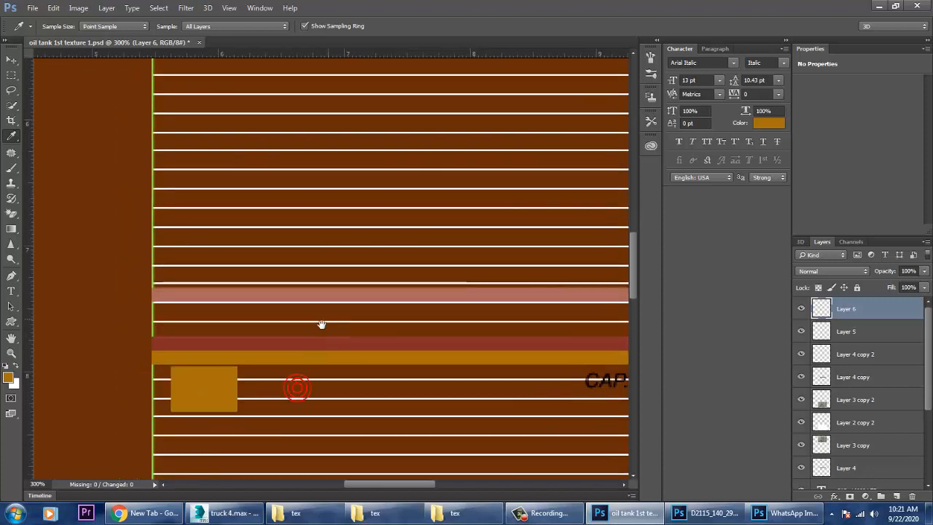
pyautogui.click(11, 59)
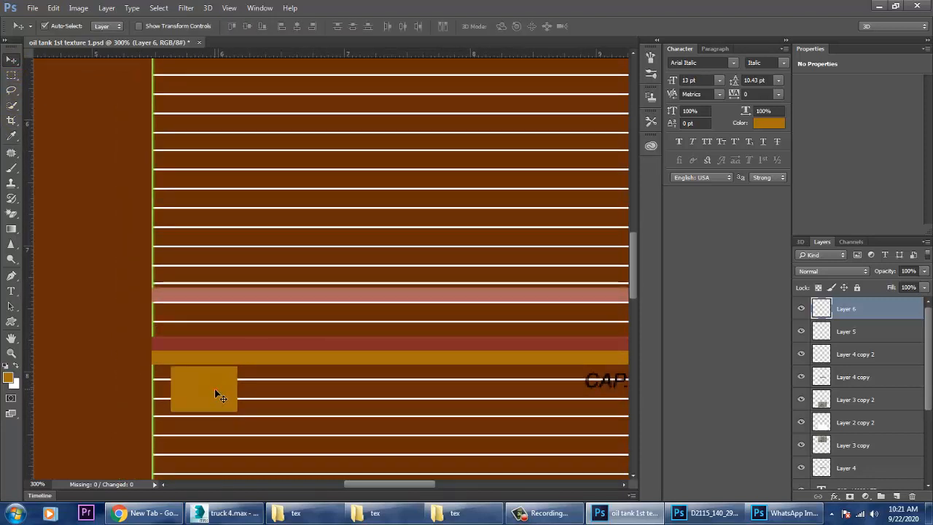
pyautogui.press('Right')
pyautogui.press('Right')
pyautogui.press('Right')
pyautogui.press('Right')
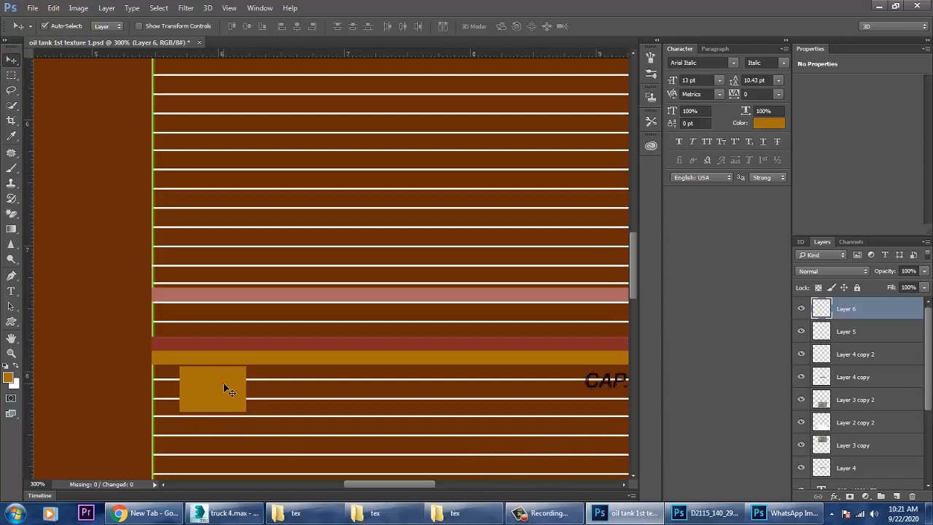
pyautogui.click(224, 387)
pyautogui.hotkey('ctrl', 'j')
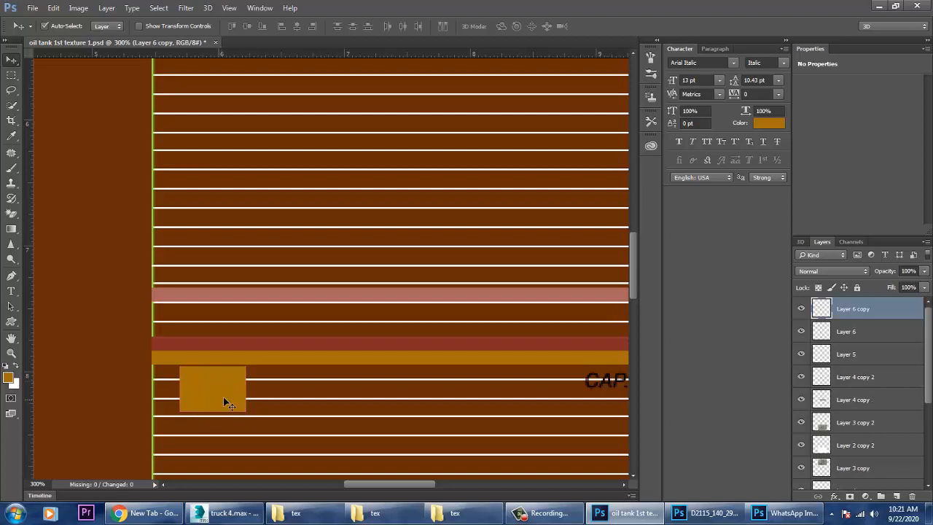
# Try moving the duplicate ochre rectangle off the original and toggle both layers to tell them apart
pyautogui.moveTo(231, 397); pyautogui.dragTo(255, 400)
pyautogui.hotkey('ctrl', 'z')
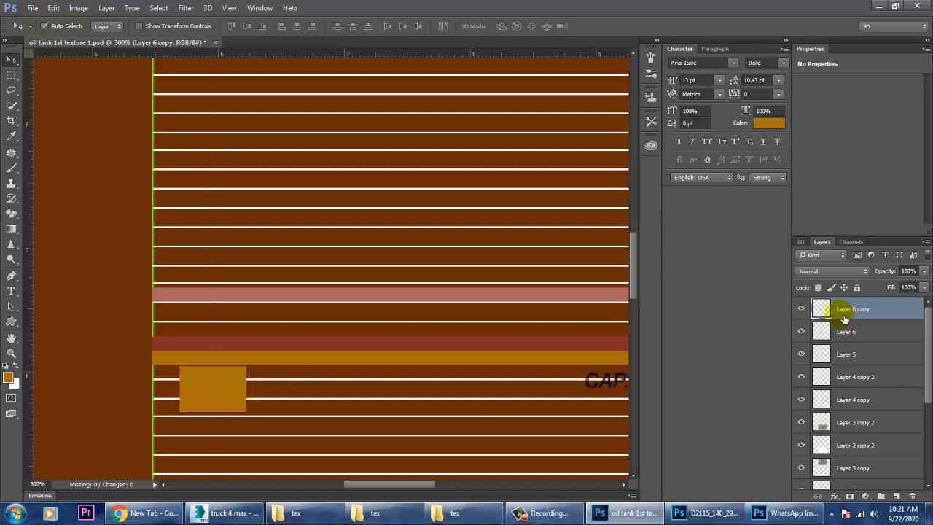
pyautogui.click(802, 311)
pyautogui.click(803, 312)
pyautogui.click(804, 334)
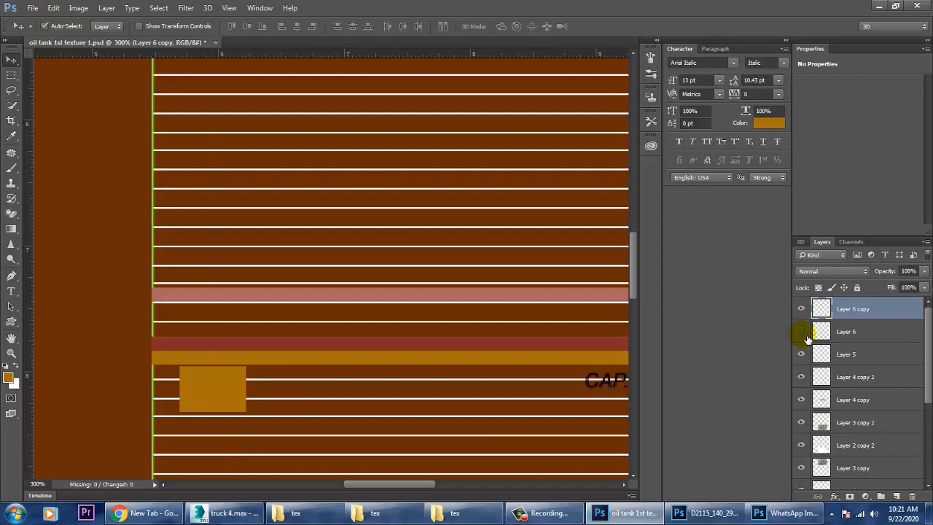
pyautogui.moveTo(232, 395); pyautogui.dragTo(276, 405)
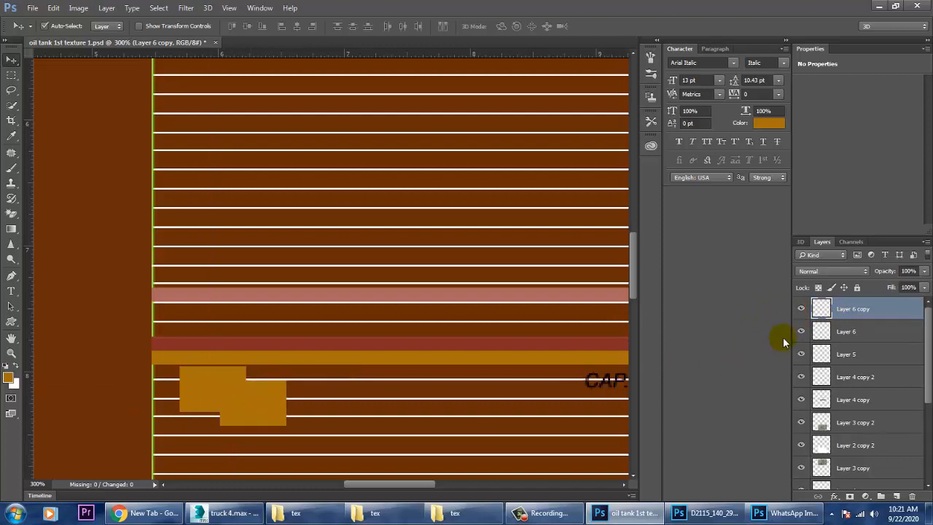
pyautogui.click(802, 309)
pyautogui.click(801, 309)
pyautogui.click(802, 333)
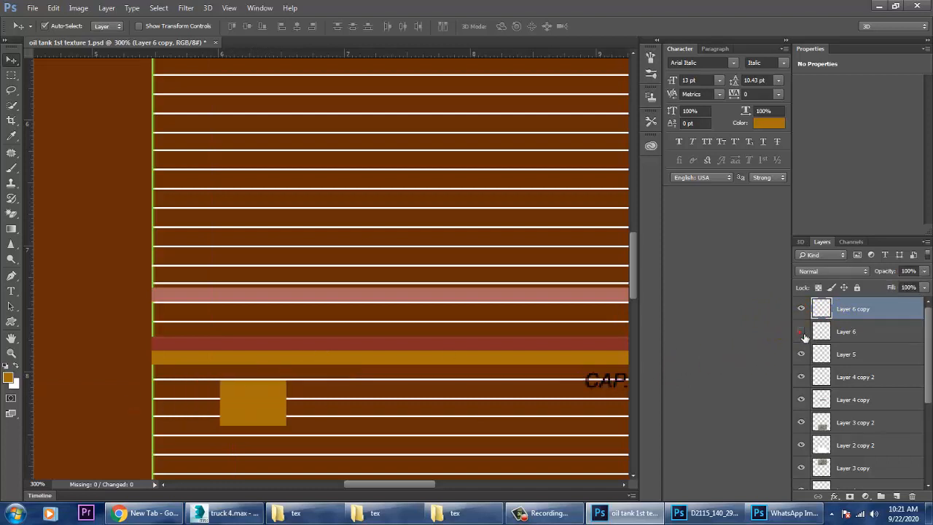
pyautogui.click(802, 332)
# Load the original rectangle on Layer 6 as a selection and fill it with black (000000)
pyautogui.click(851, 332)
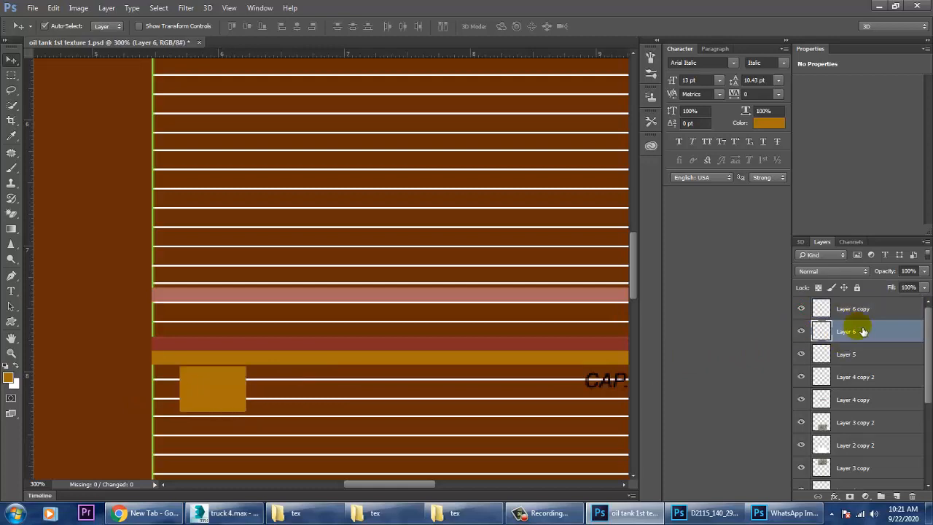
pyautogui.keyDown('ctrl'); pyautogui.click(835, 332); pyautogui.keyUp('ctrl')
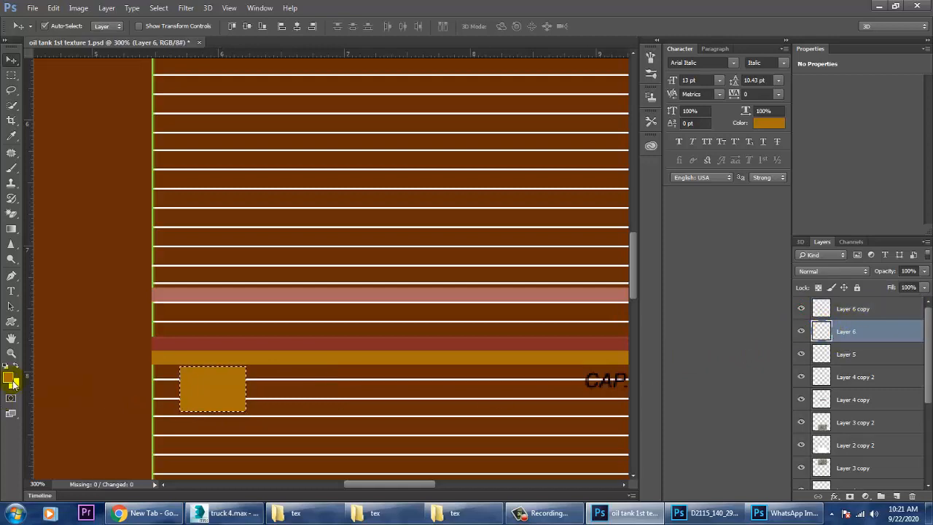
pyautogui.click(12, 380)
pyautogui.write('000000')
pyautogui.click(779, 175)
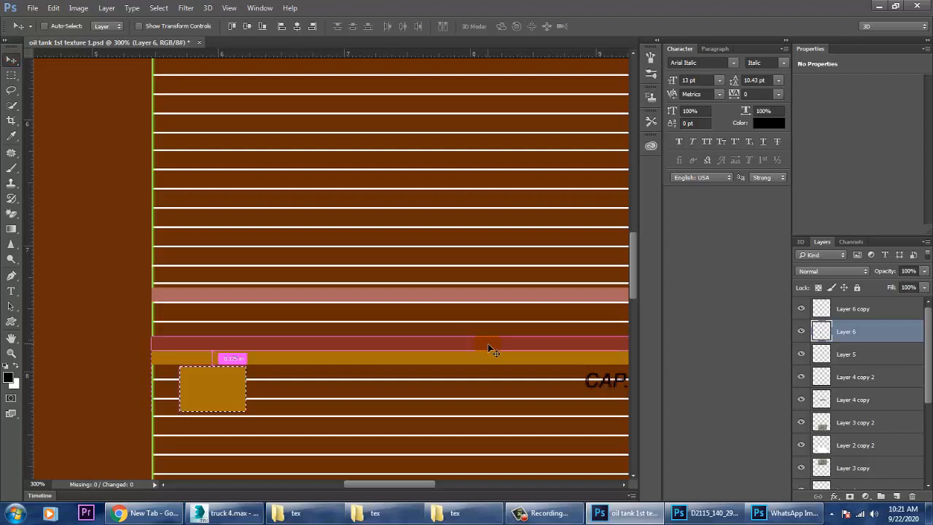
# Scale the black rectangle on Layer 6 to 110.53% width and 115.38% height to form a border around the ochre plate
pyautogui.hotkey('ctrl', 't')
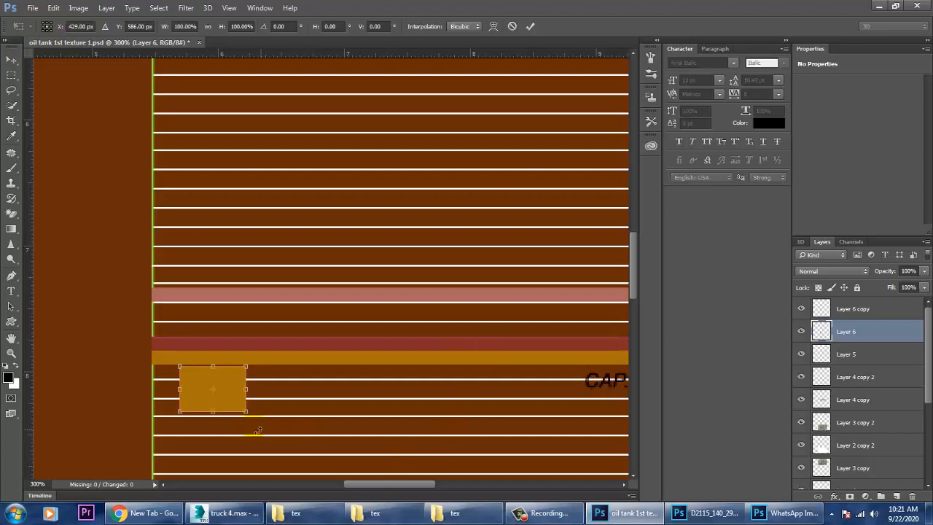
pyautogui.keyDown('alt'); pyautogui.moveTo(251, 418); pyautogui.dragTo(220, 423); pyautogui.keyUp('alt')
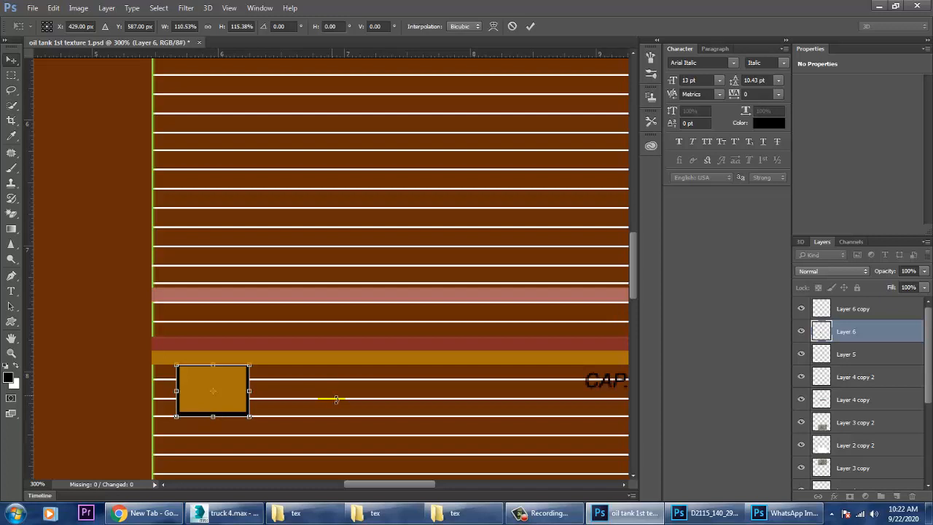
pyautogui.press('Return')
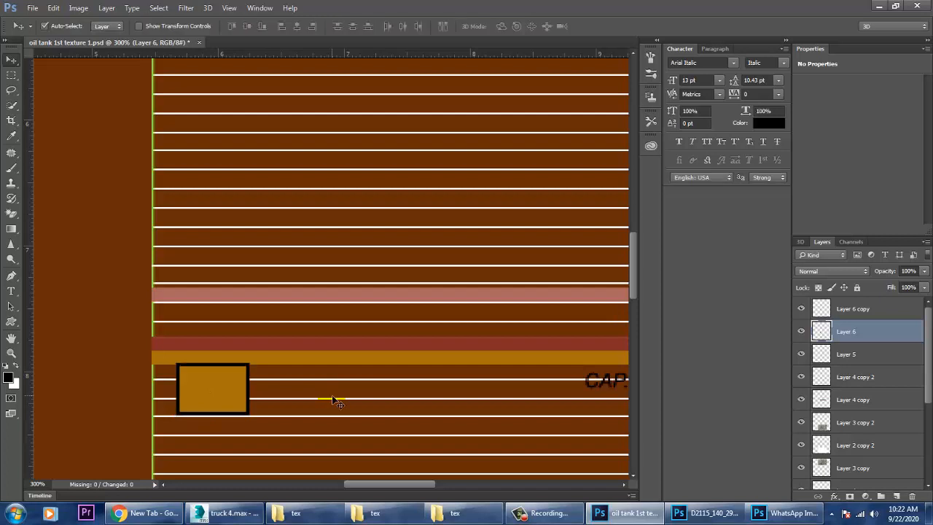
# Move the ochre plate and its black border together slightly down, away from the ochre stripe
pyautogui.keyDown('shift'); pyautogui.click(859, 310); pyautogui.keyUp('shift')
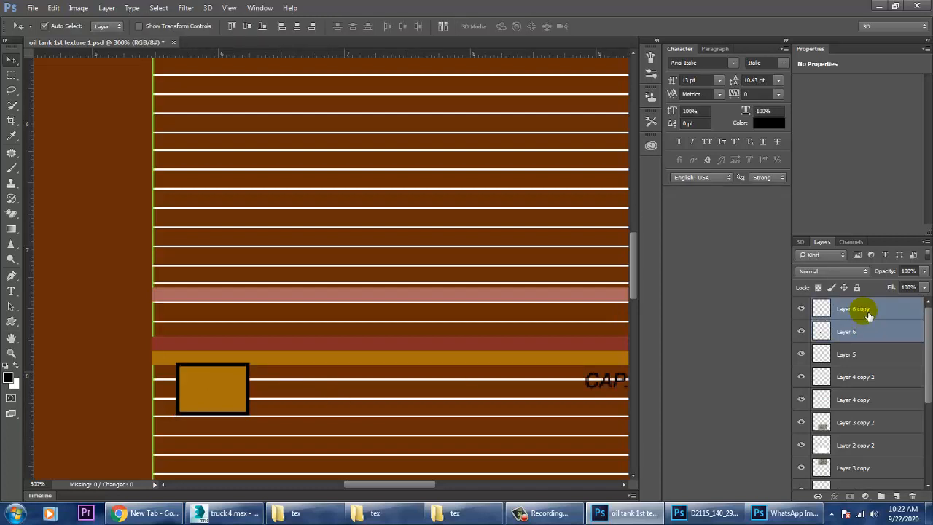
pyautogui.press('Down')
pyautogui.press('Down')
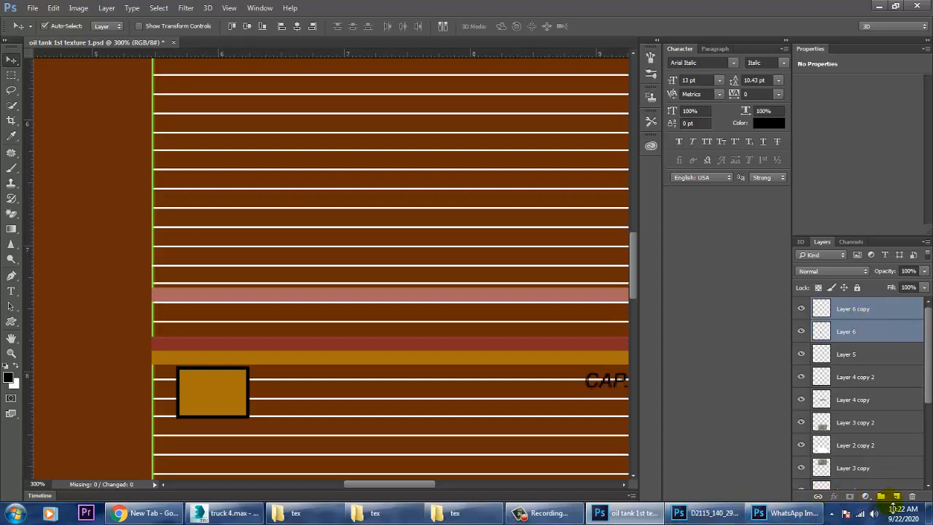
# Add black text reading GJ 06 with 0007 on a second line beside the ochre plate
pyautogui.click(121, 237)
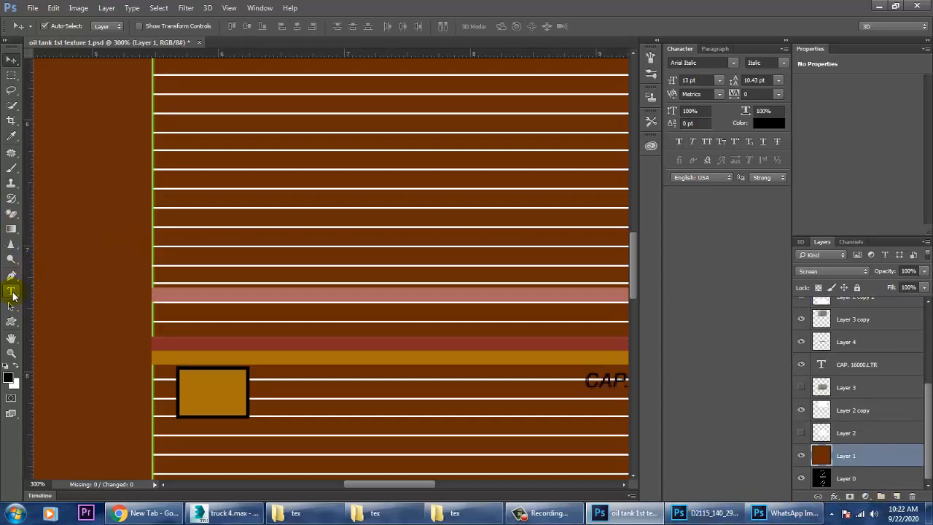
pyautogui.click(11, 291)
pyautogui.click(297, 402)
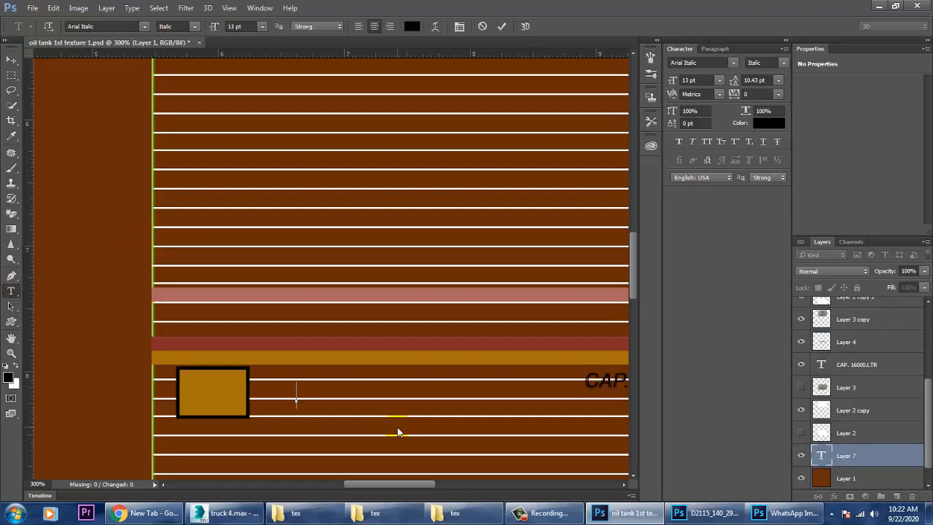
pyautogui.write('G.I 06 ')
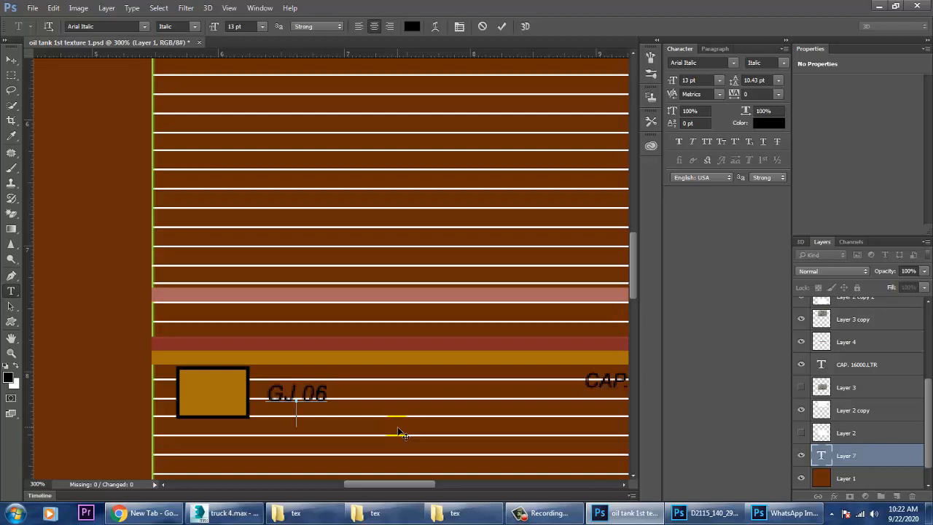
pyautogui.write('000')
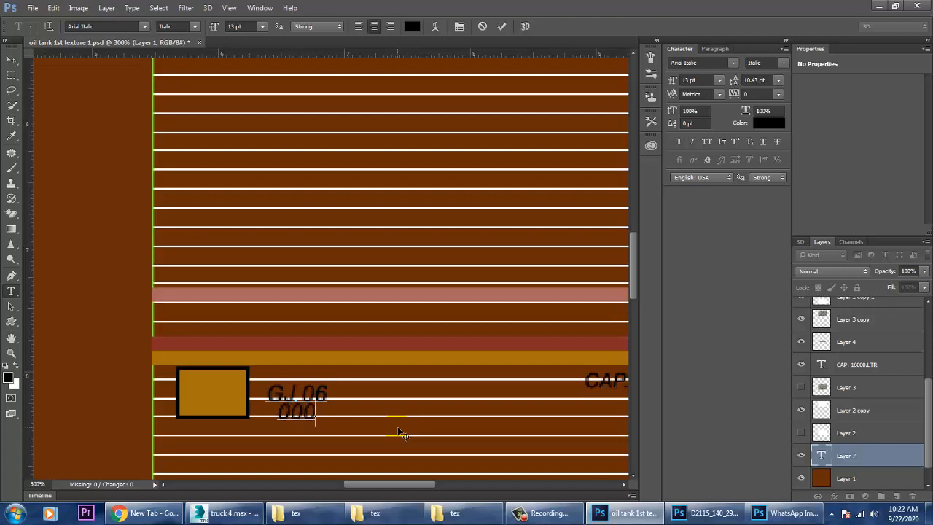
pyautogui.write('7')
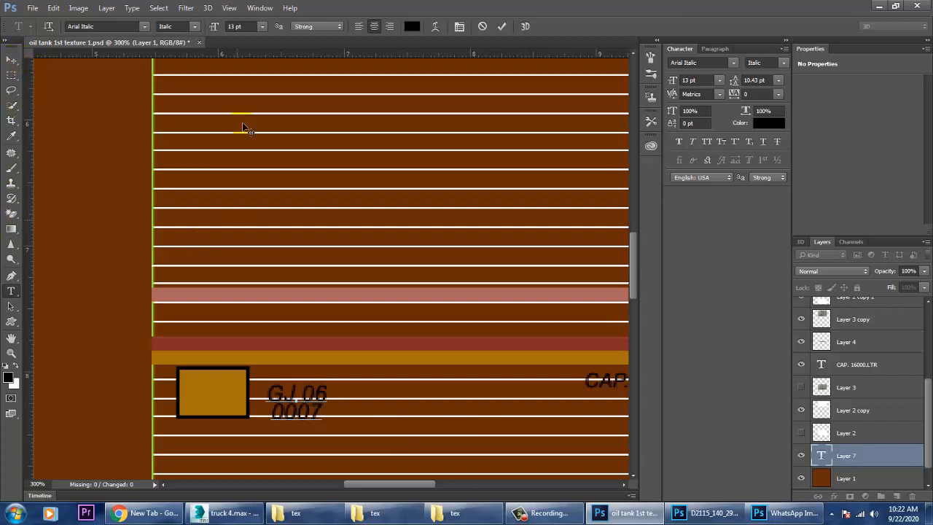
# Set both lines of the plate text to Arial Bold
pyautogui.click(194, 27)
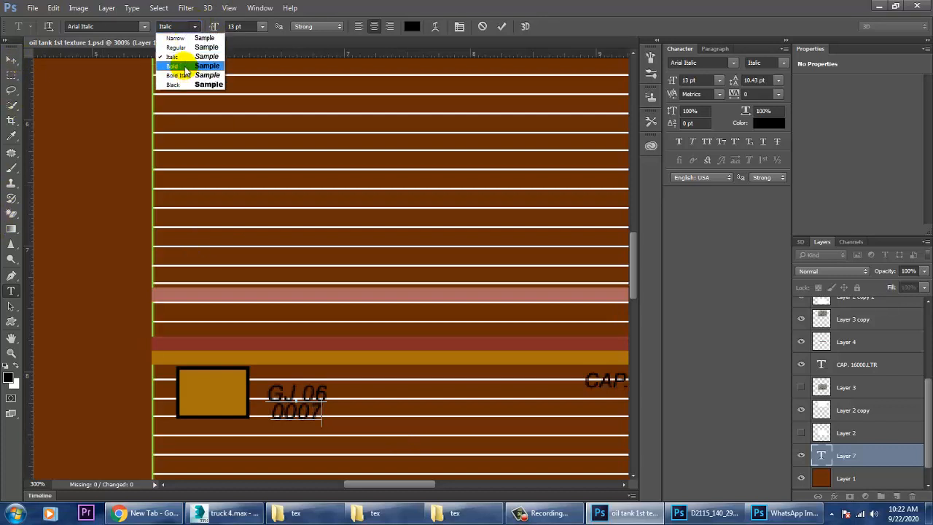
pyautogui.click(182, 67)
pyautogui.moveTo(330, 421); pyautogui.dragTo(241, 356)
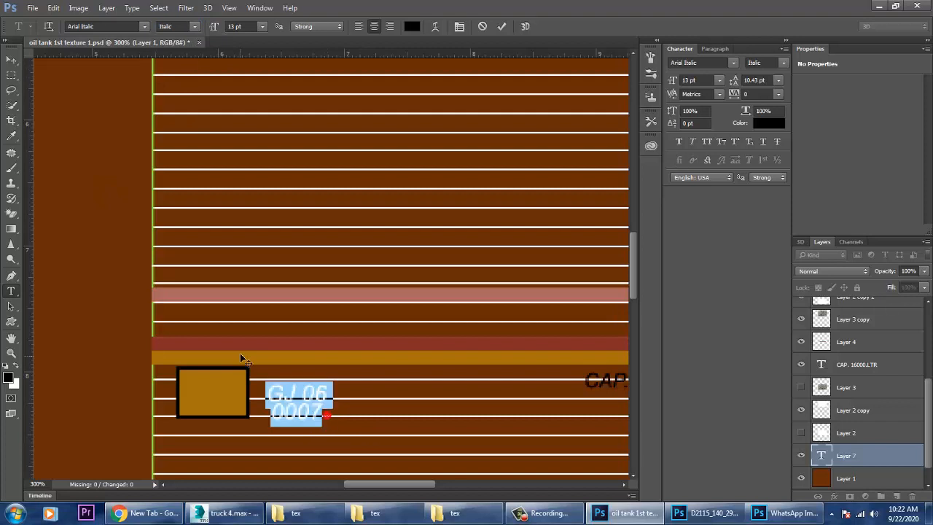
pyautogui.click(195, 27)
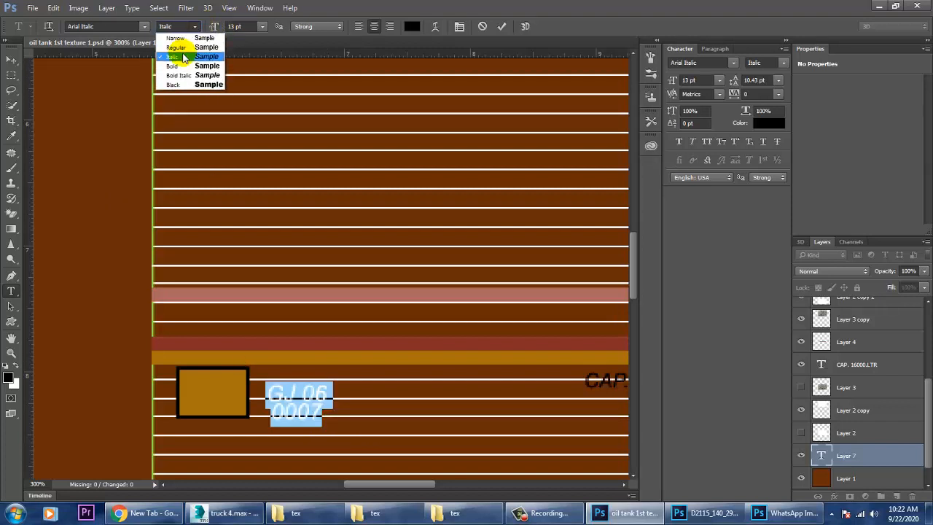
pyautogui.click(182, 68)
# Move the plate text onto the ochre plate and bring its layer to the top of the layer stack
pyautogui.click(11, 61)
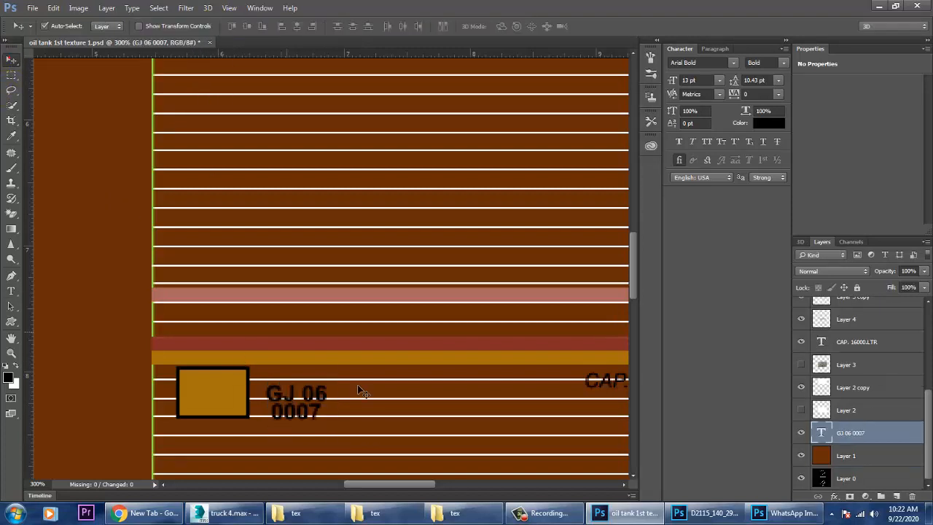
pyautogui.moveTo(311, 392); pyautogui.dragTo(237, 378)
pyautogui.moveTo(860, 436); pyautogui.dragTo(850, 308)
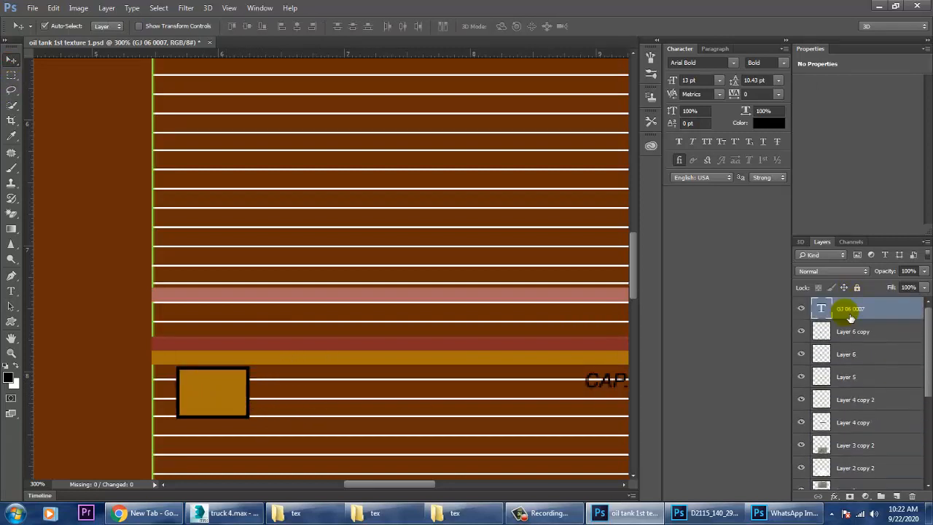
# Scale the plate text proportionally to 88.84% and nudge it sideways to centre it inside the black border
pyautogui.hotkey('ctrl', 't')
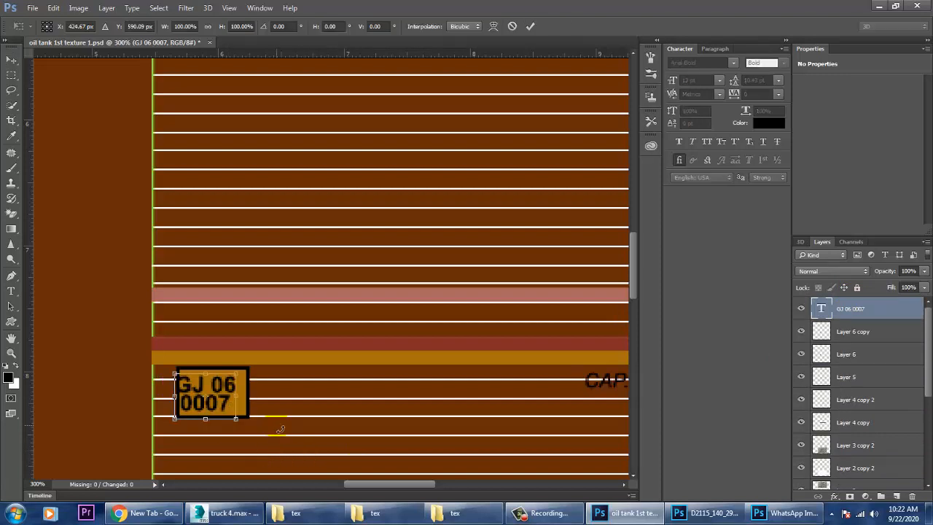
pyautogui.keyDown('alt'); pyautogui.keyDown('shift'); pyautogui.moveTo(246, 426); pyautogui.dragTo(242, 423); pyautogui.keyUp('shift'); pyautogui.keyUp('alt')
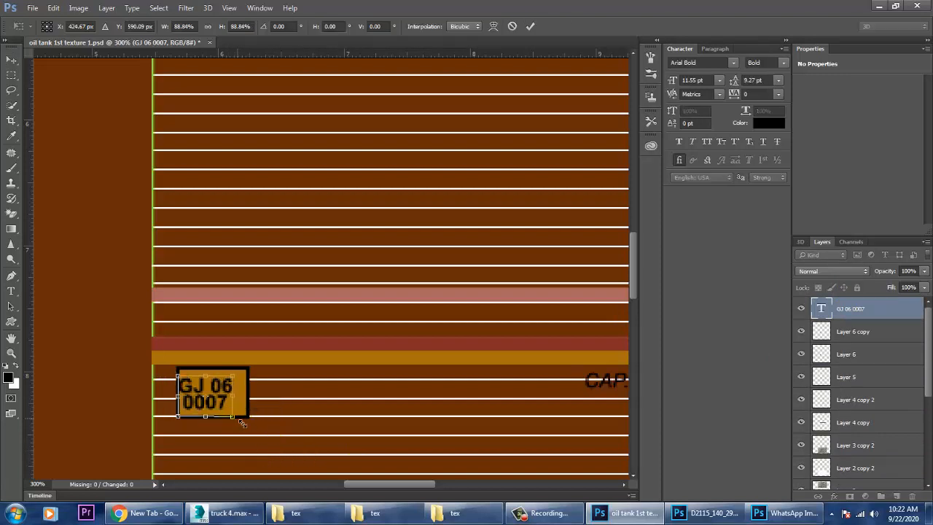
pyautogui.press('Return')
pyautogui.press('Right')
pyautogui.press('Right')
pyautogui.press('Right')
pyautogui.press('Right')
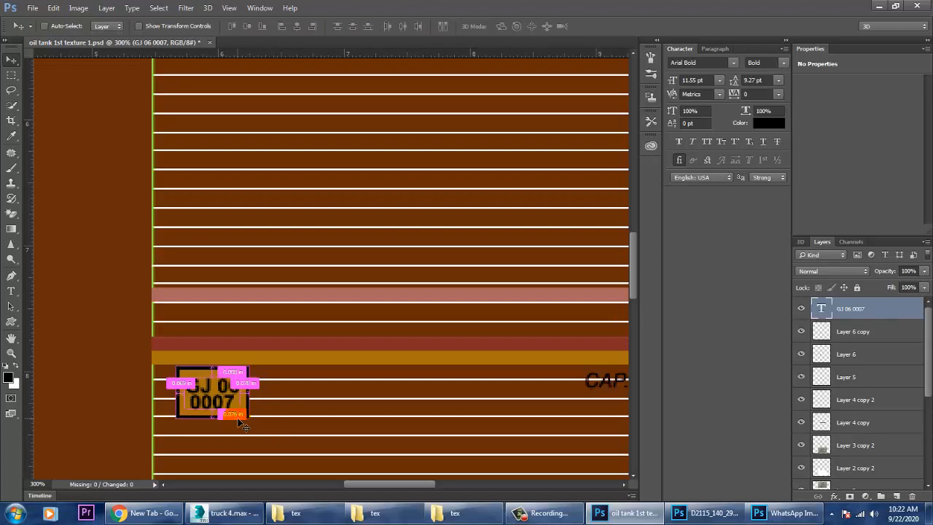
# Show the white panel on Layer 2 and the grunge texture on Layer 3
pyautogui.hotkey('ctrl', '-')
pyautogui.hotkey('ctrl', '-')
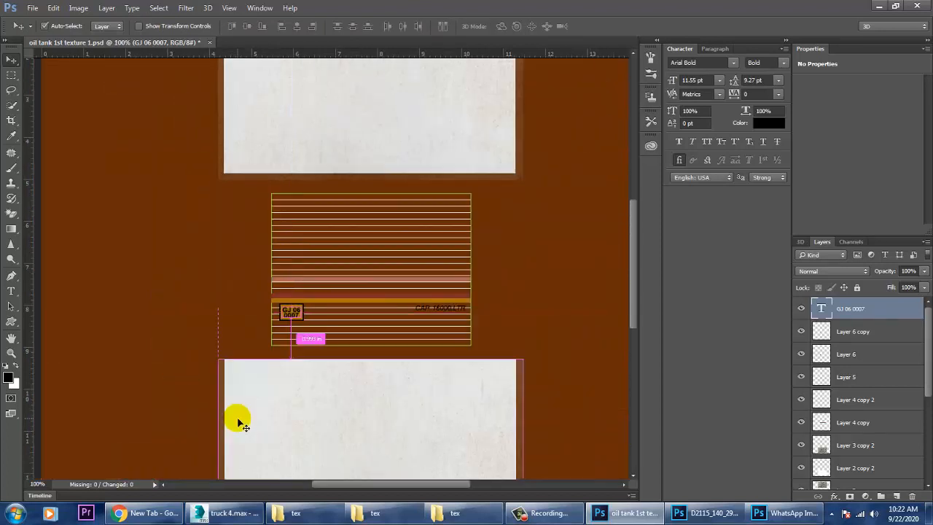
pyautogui.scroll(-2, 831, 459)
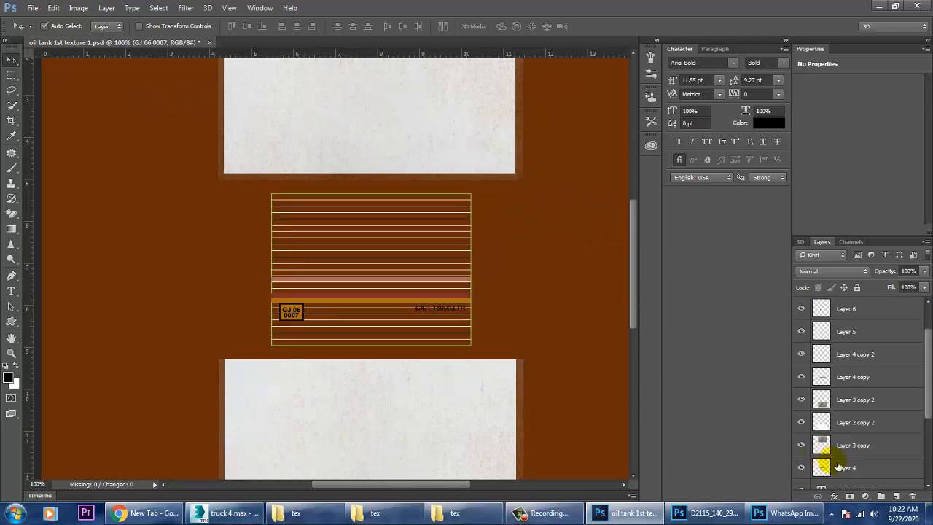
pyautogui.scroll(-4, 838, 466)
pyautogui.click(802, 468)
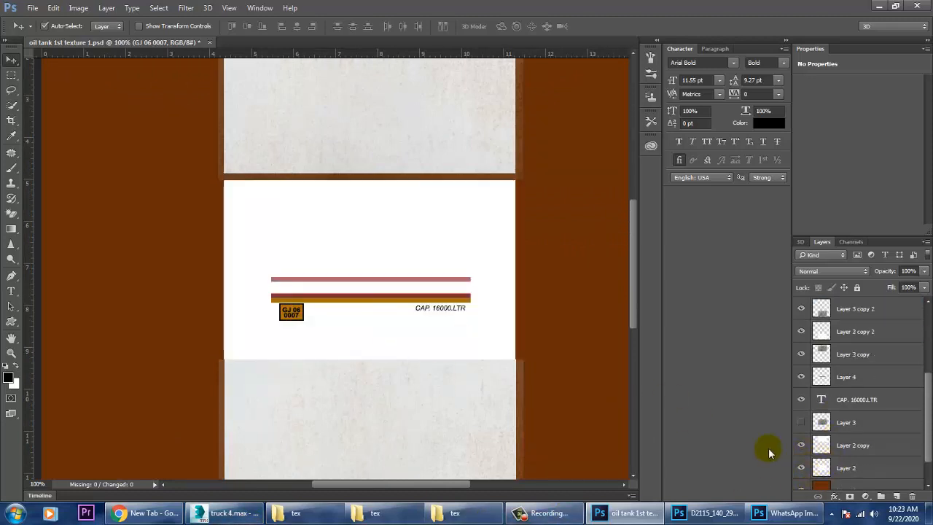
pyautogui.click(801, 422)
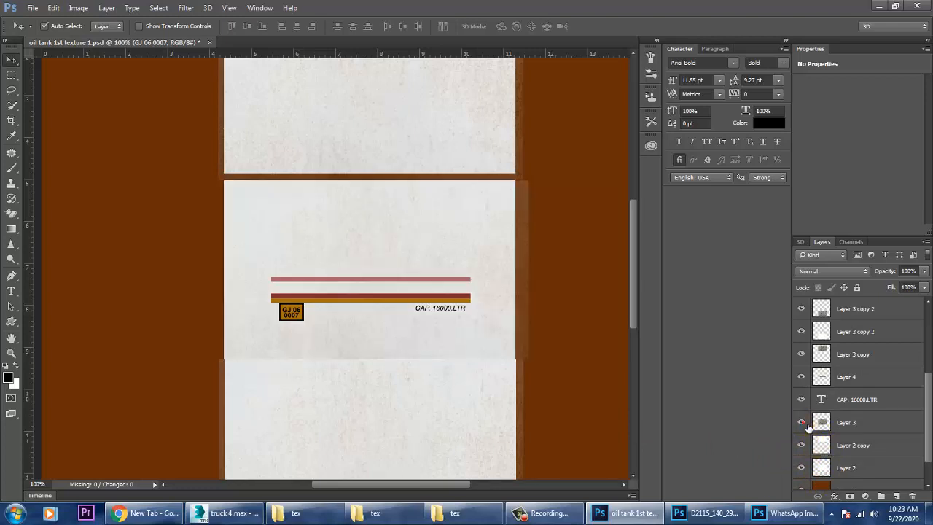
# Hide the brown Layer 1 and the black UV template on Layer 0
pyautogui.scroll(-1, 824, 448)
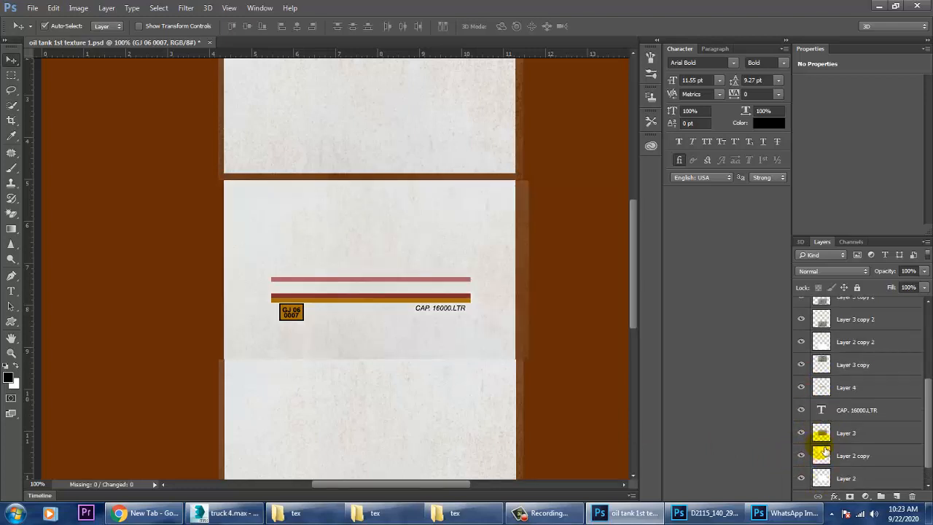
pyautogui.click(801, 456)
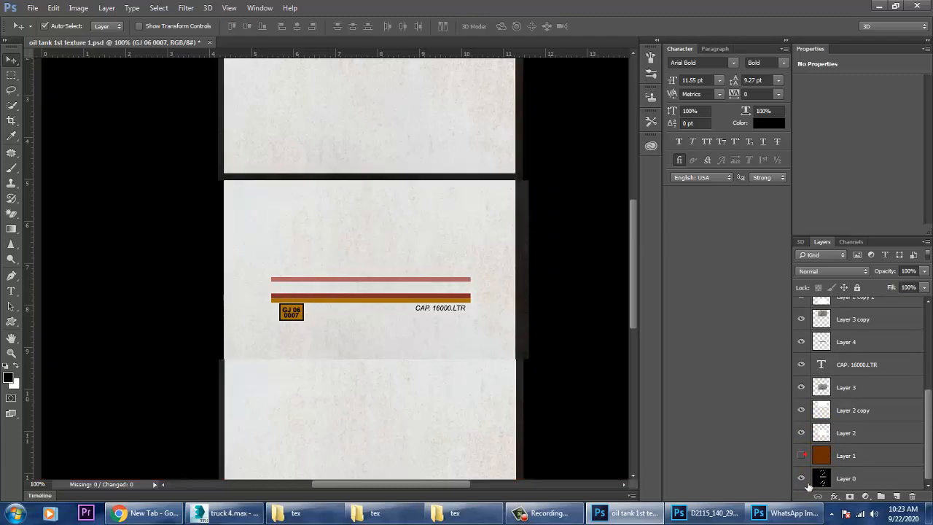
pyautogui.click(802, 478)
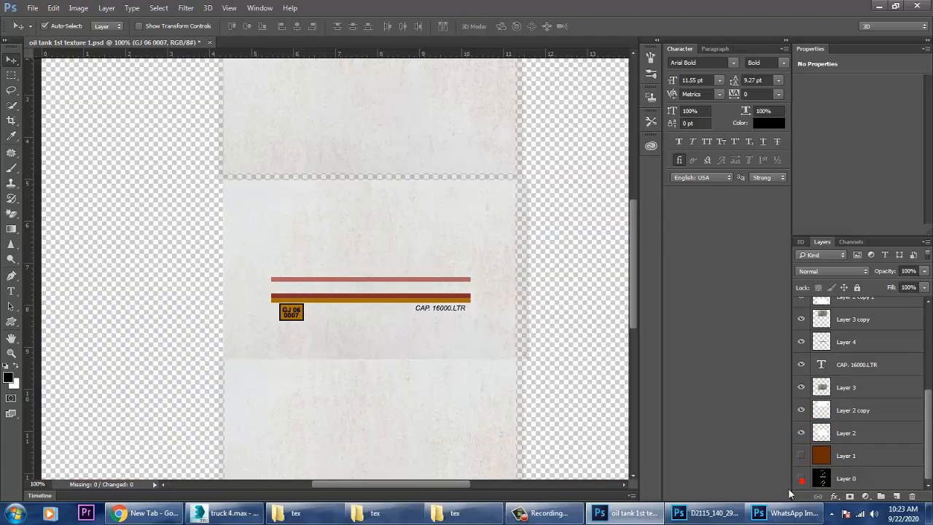
# Save the document as a new PSD named oil tank 1st texture 2 in the tex folder
pyautogui.click(33, 8)
pyautogui.click(80, 138)
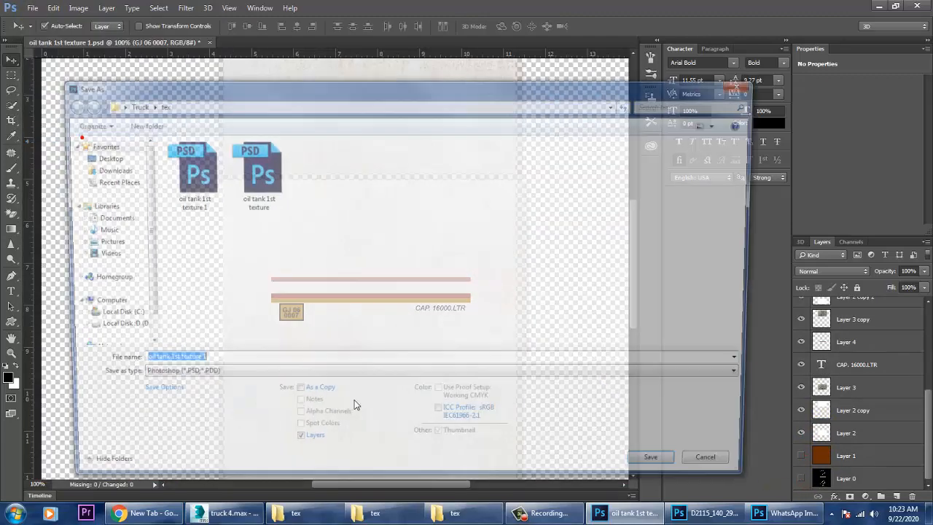
pyautogui.click(207, 365)
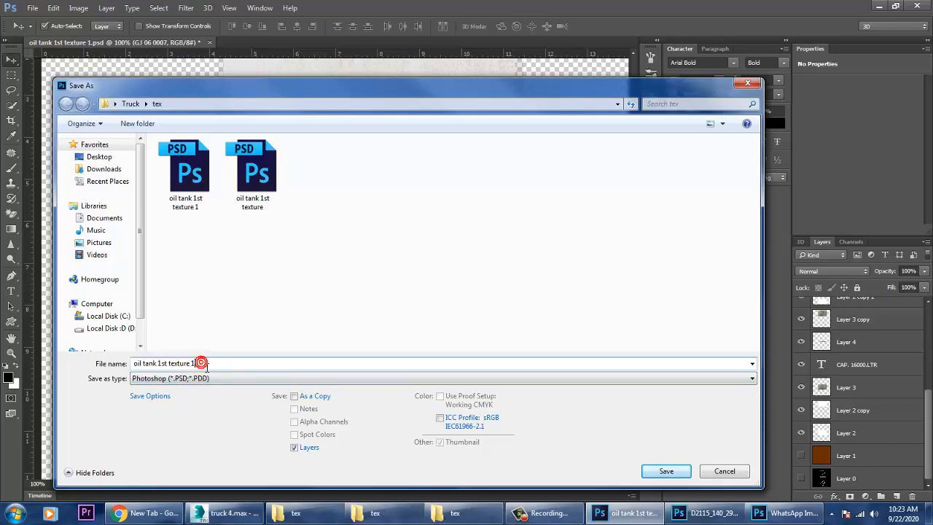
pyautogui.press('BackSpace')
pyautogui.write('2')
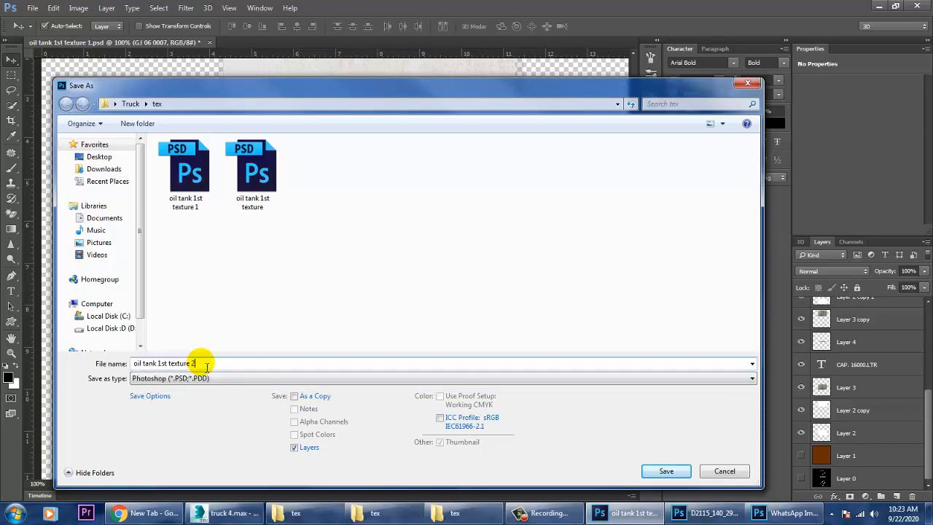
pyautogui.press('Return')
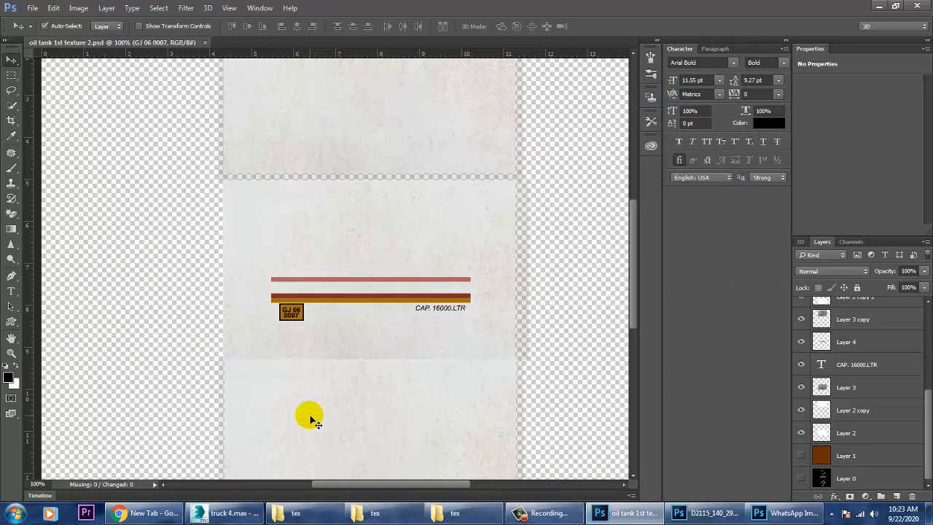
# Switch to 3ds Max, replace the Map #1 bitmap with oil tank 1st texture 2.psd and check the lettering on the tank
pyautogui.click(226, 513)
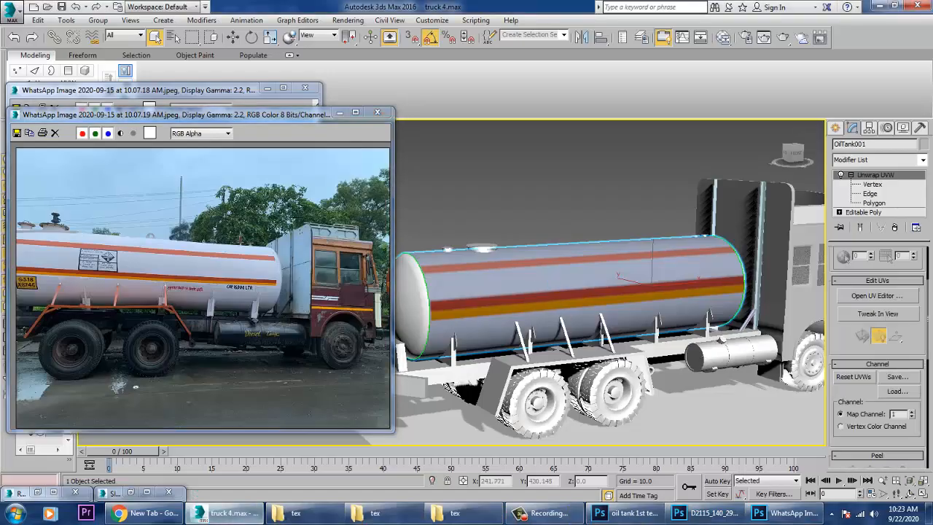
pyautogui.press('m')
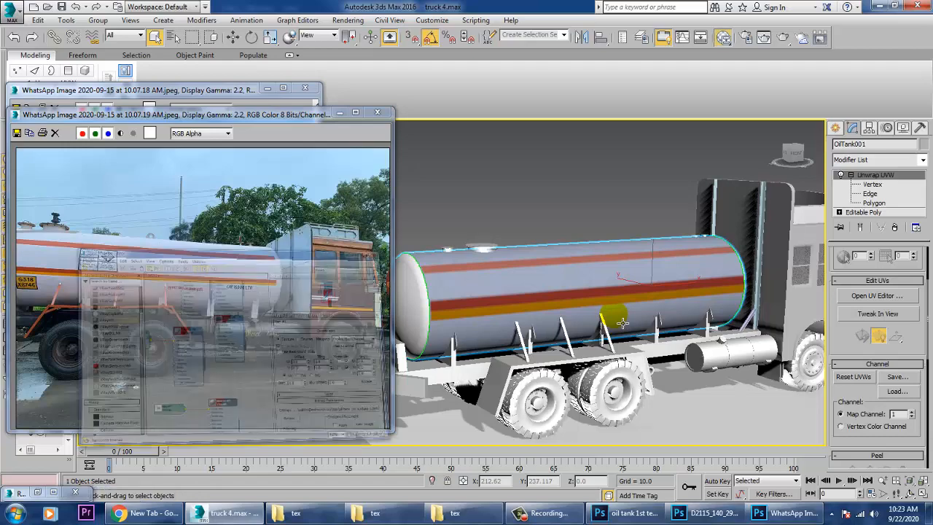
pyautogui.click(503, 359)
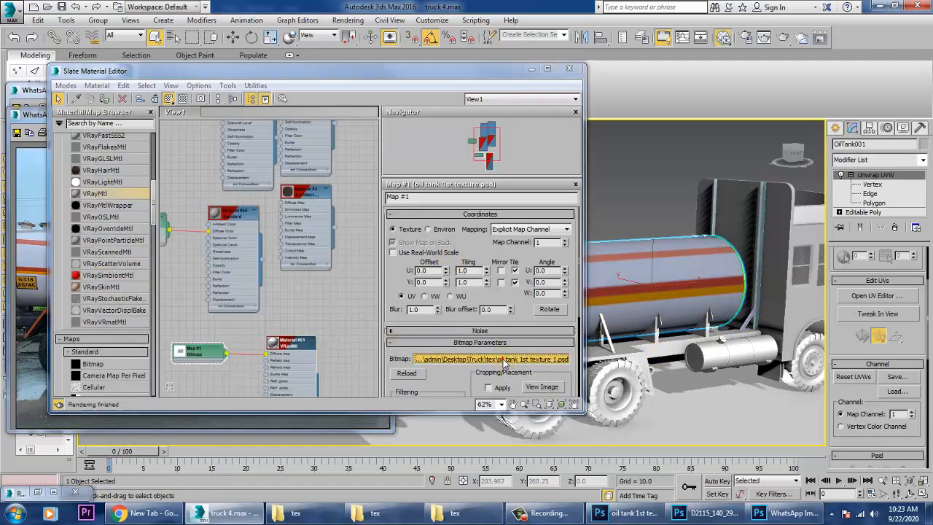
pyautogui.doubleClick(158, 275)
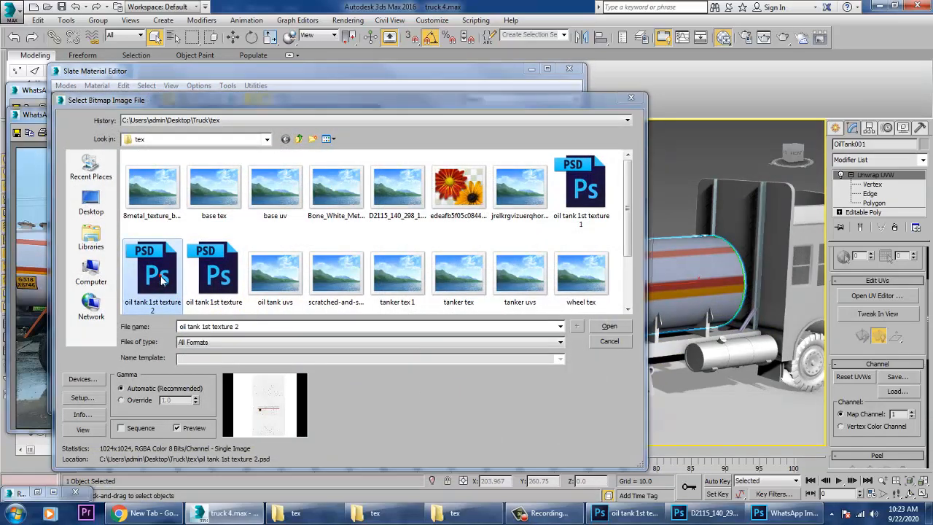
pyautogui.click(306, 378)
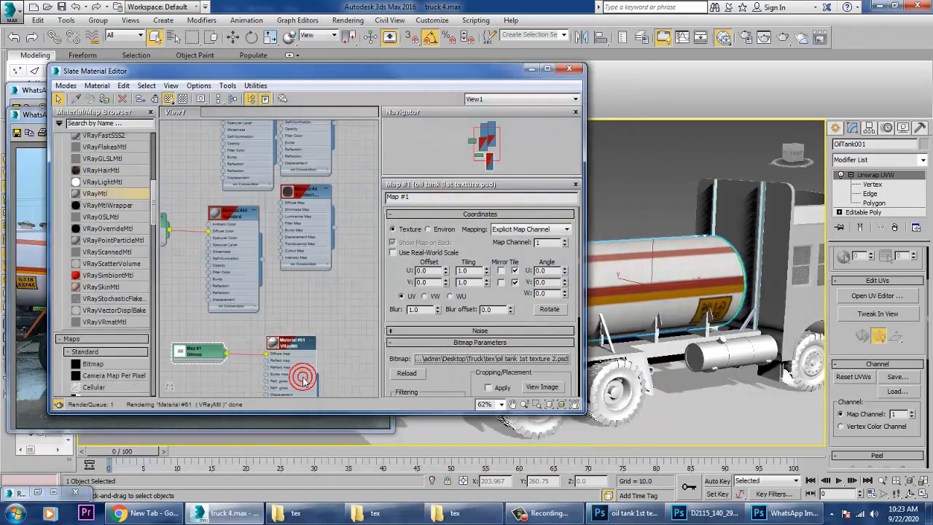
pyautogui.click(531, 69)
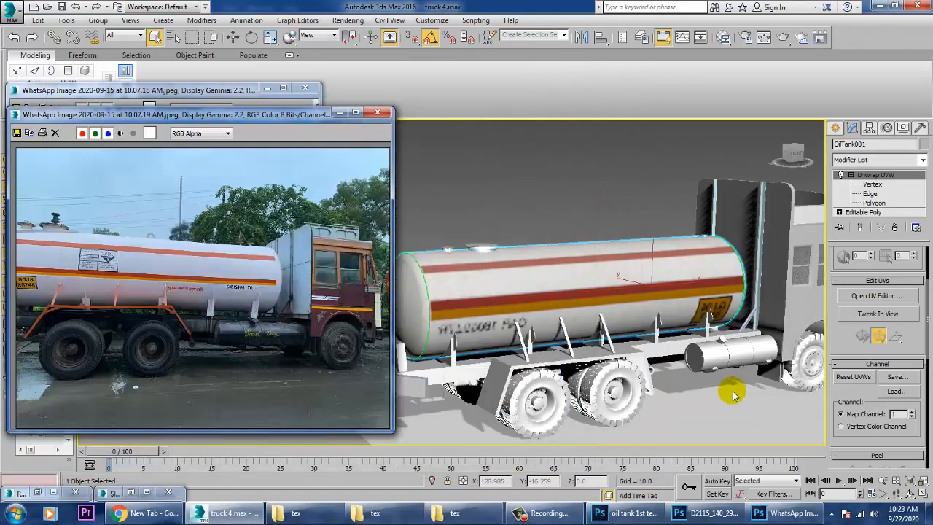
pyautogui.keyDown('alt'); pyautogui.moveTo(707, 316); pyautogui.dragTo(664, 318, button='middle'); pyautogui.keyUp('alt')
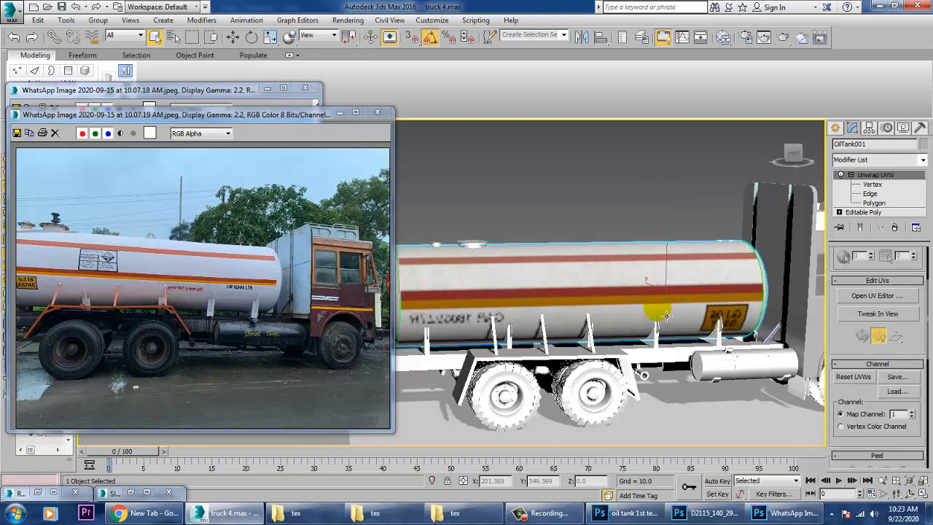
pyautogui.scroll(4, 720, 343)
pyautogui.scroll(-6, 720, 343)
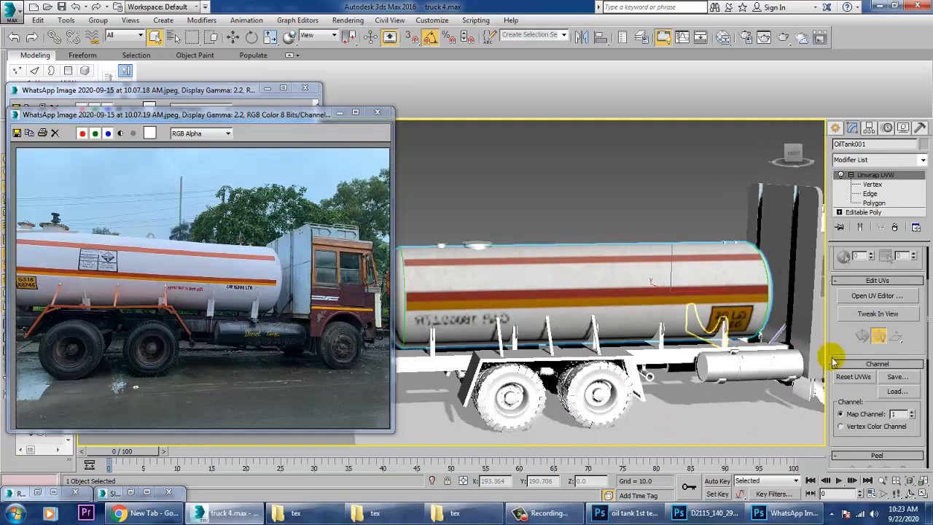
# Switch to Photoshop, select the number plate's text, border and fill layers together, and flip them horizontally
pyautogui.click(633, 514)
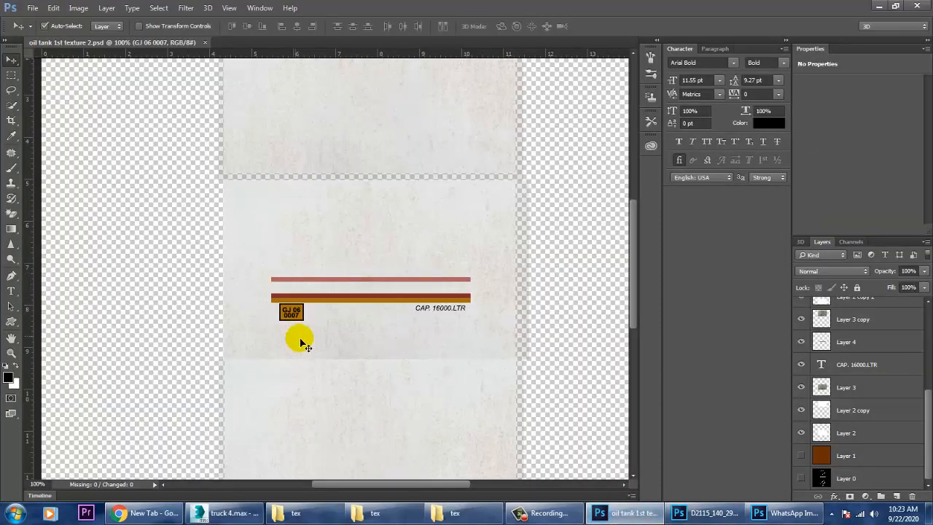
pyautogui.keyDown('alt'); pyautogui.scroll(3, 310, 347); pyautogui.keyUp('alt')
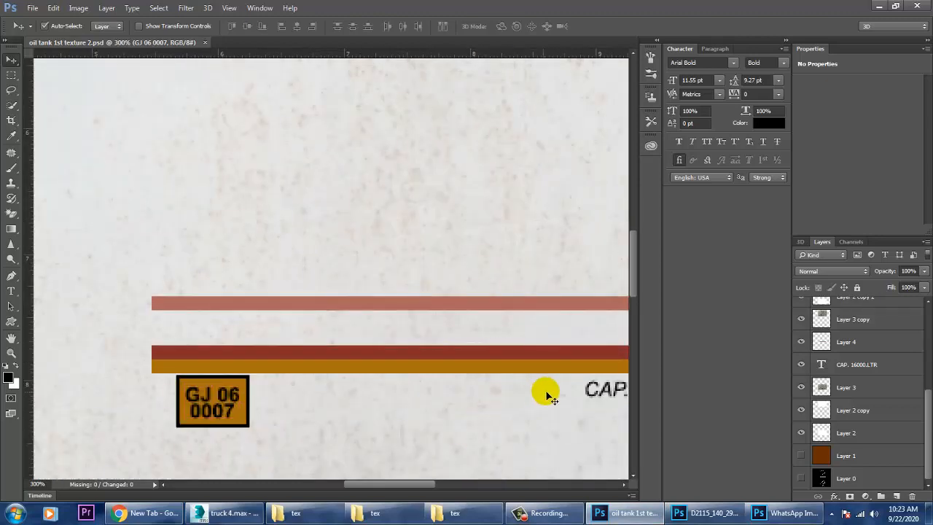
pyautogui.click(234, 400)
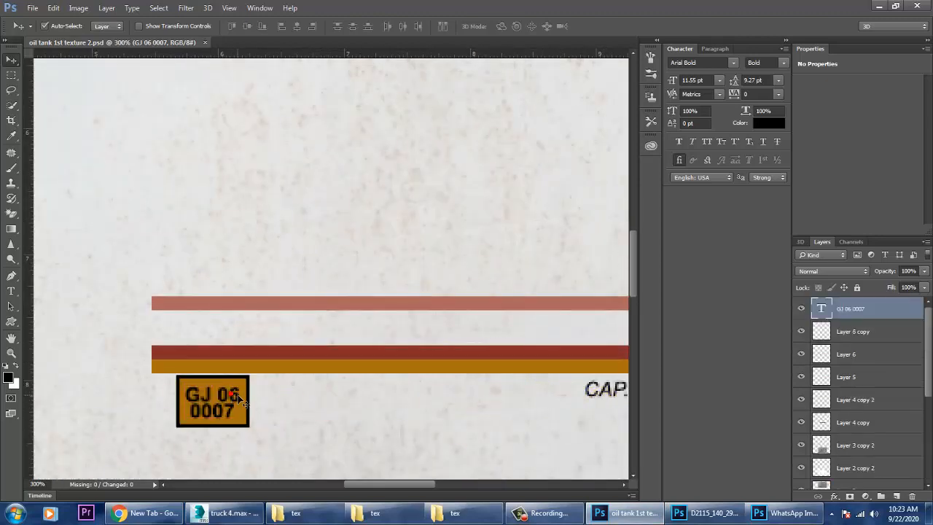
pyautogui.keyDown('shift'); pyautogui.click(246, 405); pyautogui.keyUp('shift')
pyautogui.keyDown('shift'); pyautogui.click(247, 429); pyautogui.keyUp('shift')
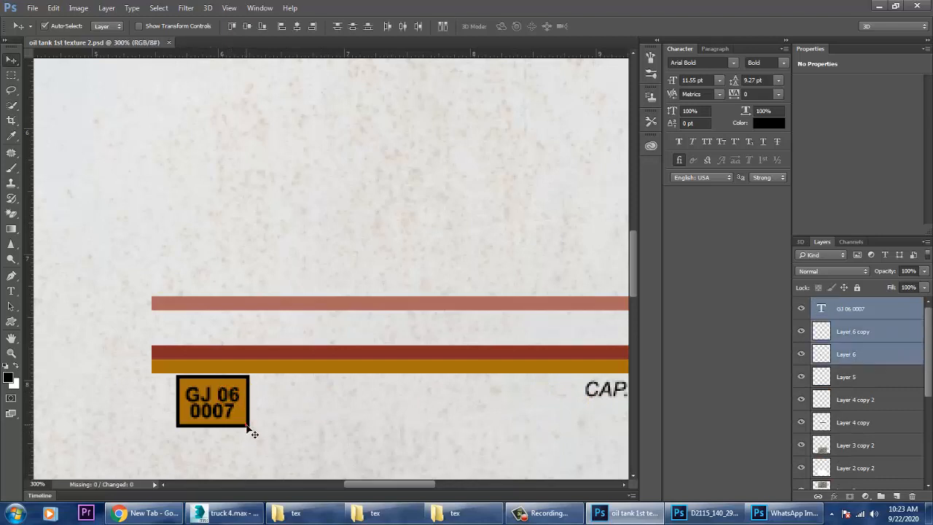
pyautogui.hotkey('ctrl', 't')
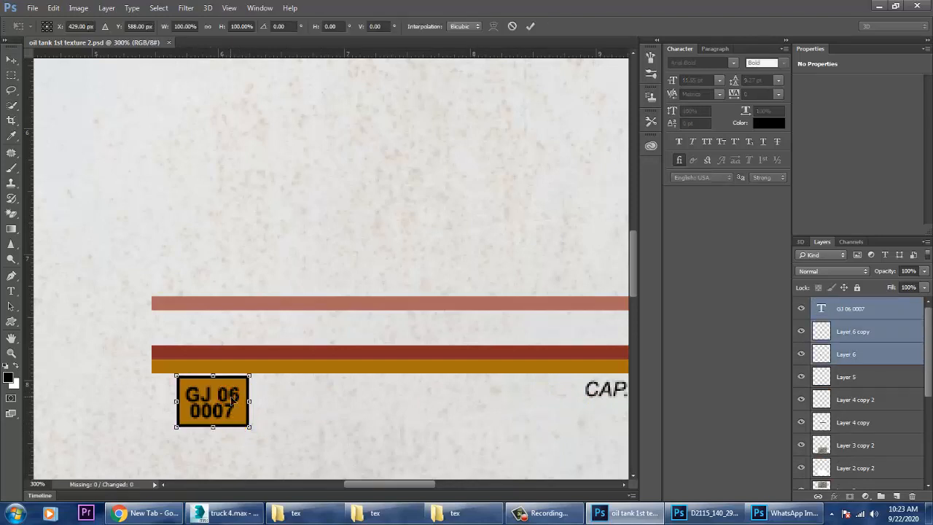
pyautogui.rightClick(231, 397)
pyautogui.click(271, 375)
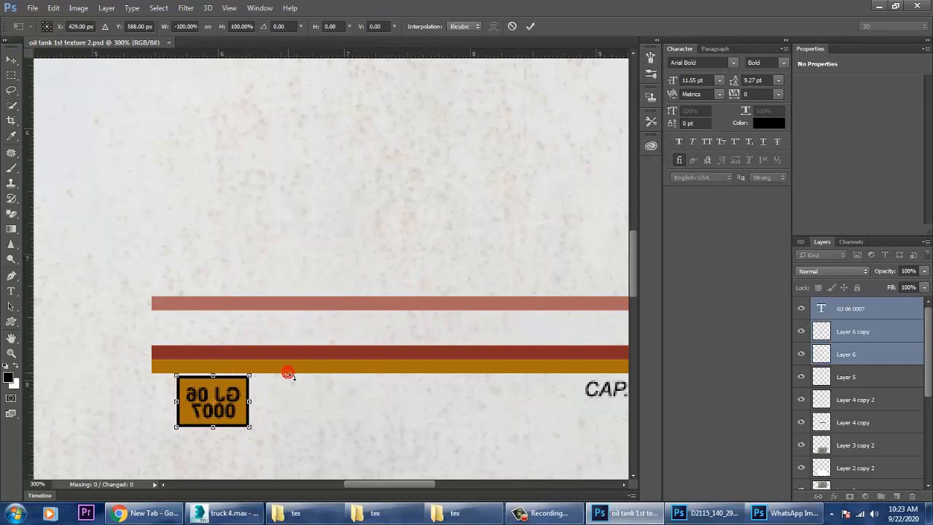
# Move the mirrored number plate below the stripes to just before the CAP. 16000.LTR lettering and merge its three layers into one
pyautogui.moveTo(230, 403); pyautogui.dragTo(514, 399)
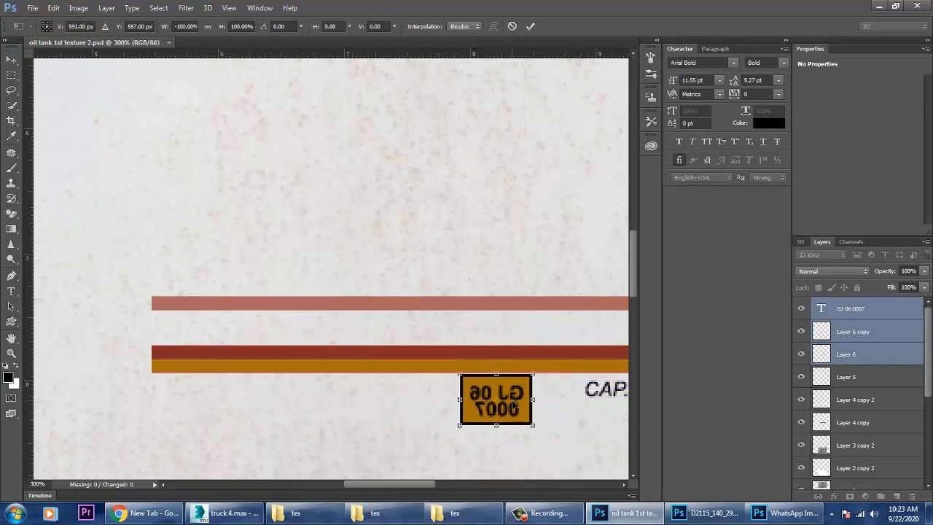
pyautogui.click(543, 396)
pyautogui.press('Return')
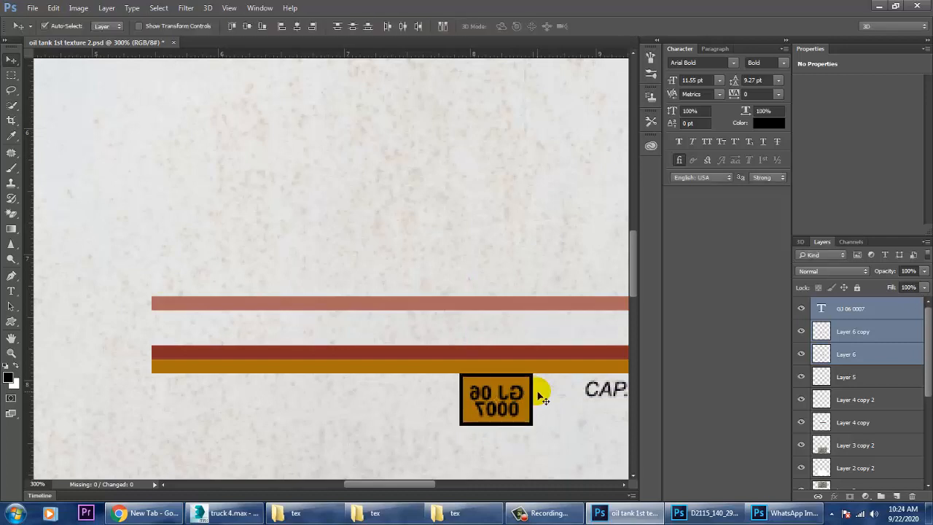
pyautogui.press('ctrl')
pyautogui.hotkey('ctrl', 'e')
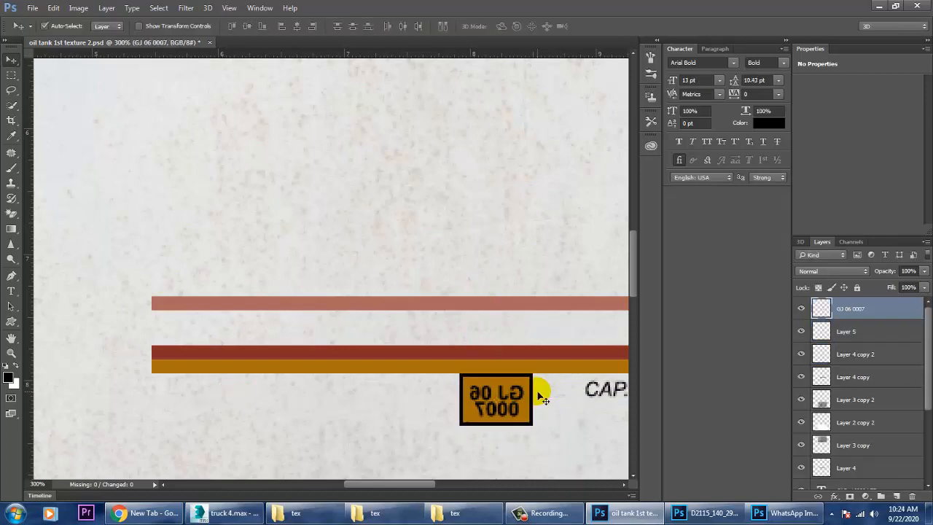
# Flip the CAP. 16000.LTR text horizontally and move it beneath the left end of the stripes, at about X 437, Y 580 px
pyautogui.click(602, 394)
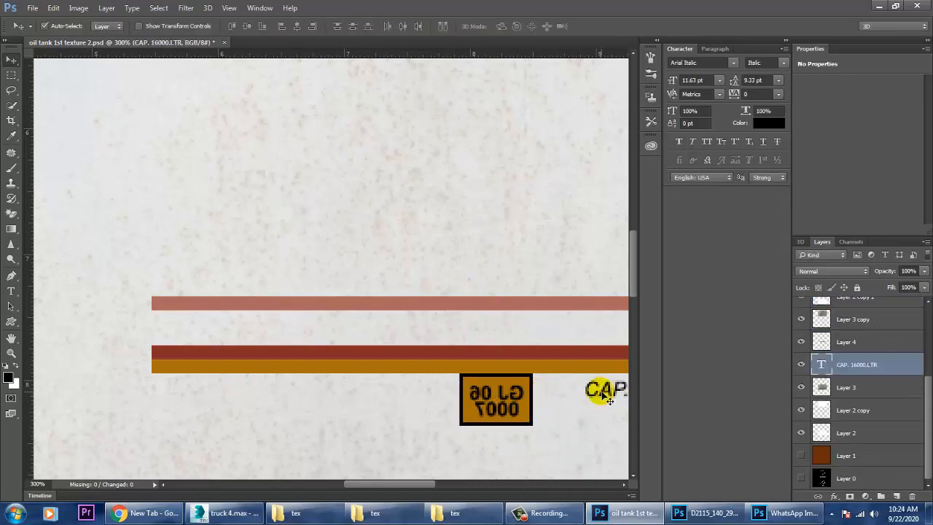
pyautogui.hotkey('ctrl', 't')
pyautogui.rightClick(602, 393)
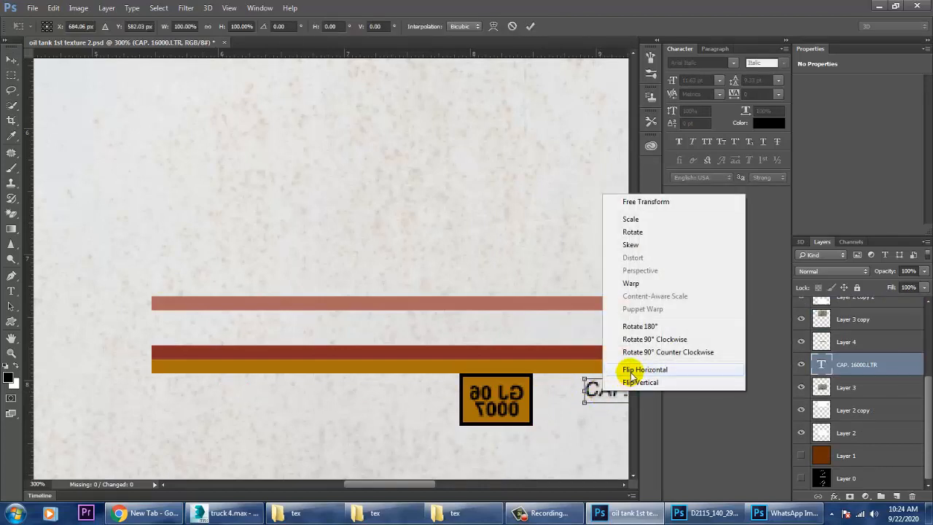
pyautogui.click(620, 370)
pyautogui.moveTo(610, 396); pyautogui.dragTo(178, 394)
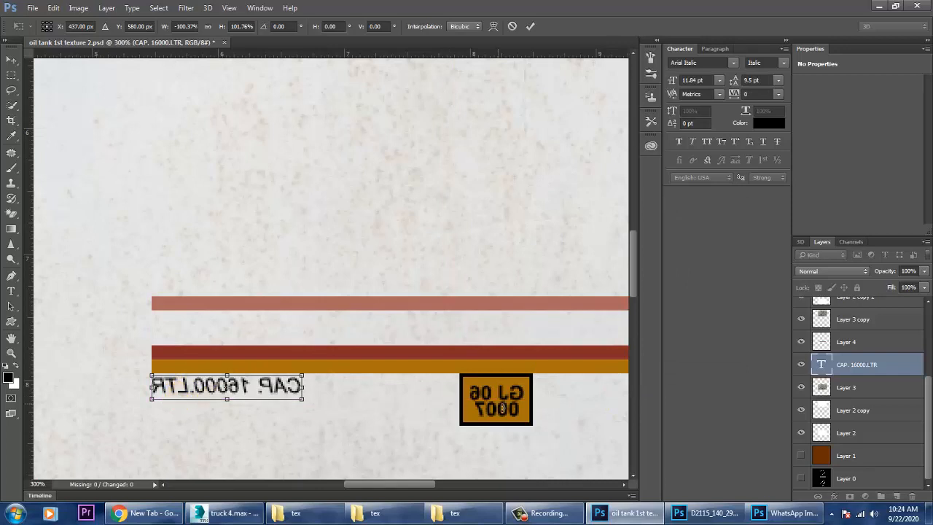
pyautogui.press('Return')
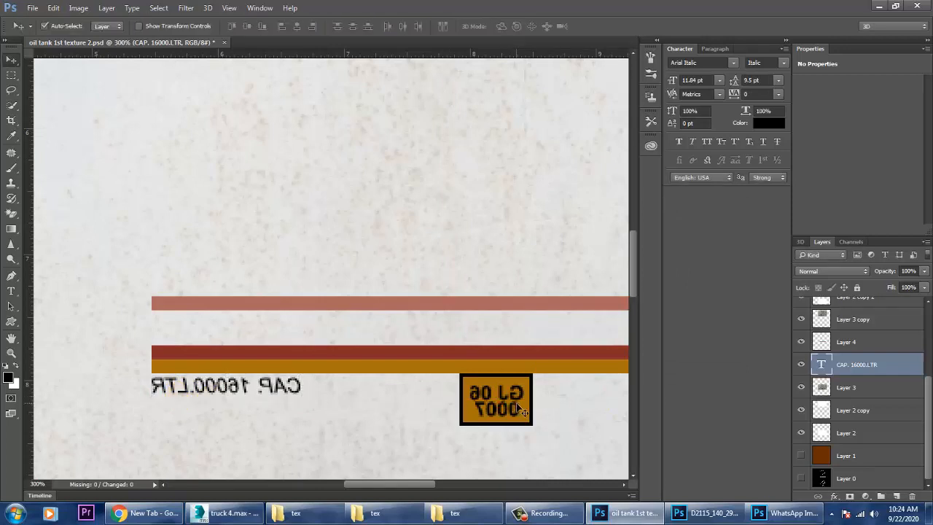
# Move the merged number plate beneath the right end of the stripes, to about X 706, Y 589 px
pyautogui.moveTo(522, 412); pyautogui.dragTo(376, 412)
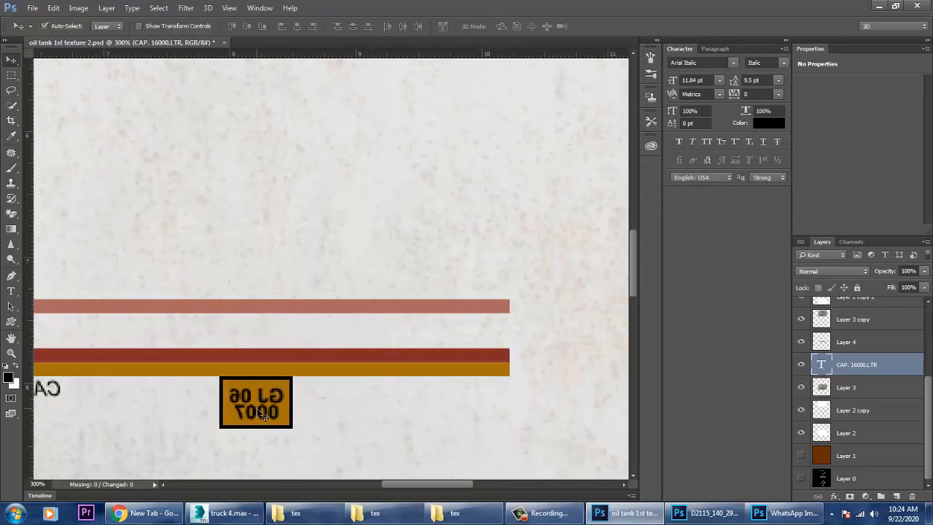
pyautogui.moveTo(263, 414); pyautogui.dragTo(469, 417)
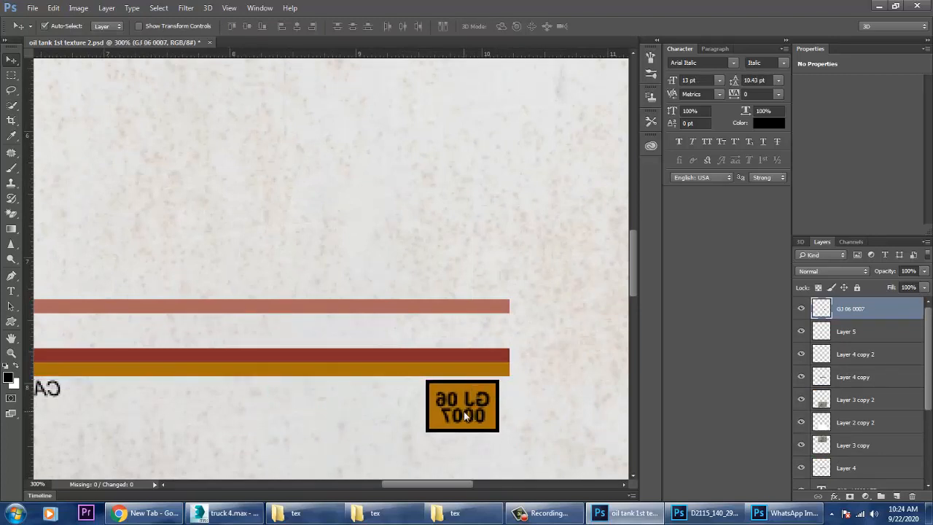
pyautogui.press('Left')
pyautogui.press('Left')
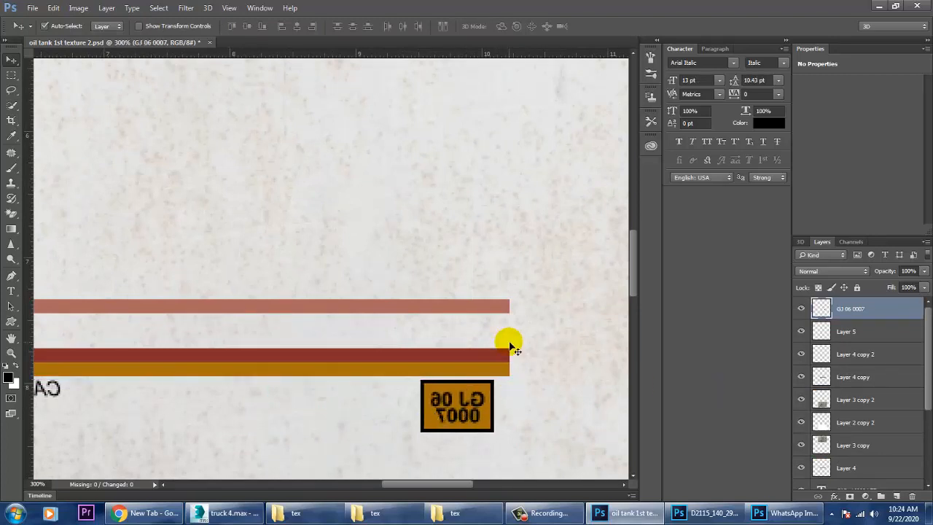
# Save the document as a new PSD named oil tank 1st texture 3 in the tex folder
pyautogui.hotkey('ctrl', 's')
pyautogui.click(449, 206)
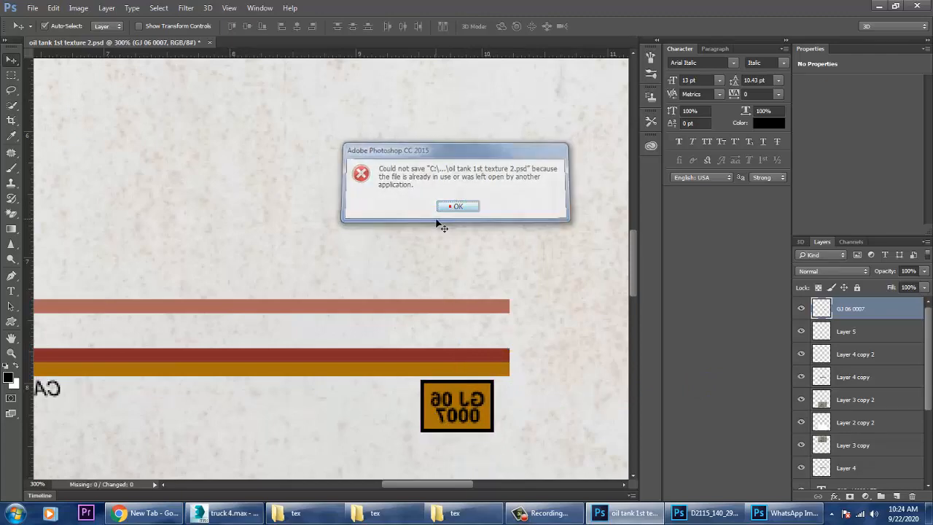
pyautogui.click(35, 8)
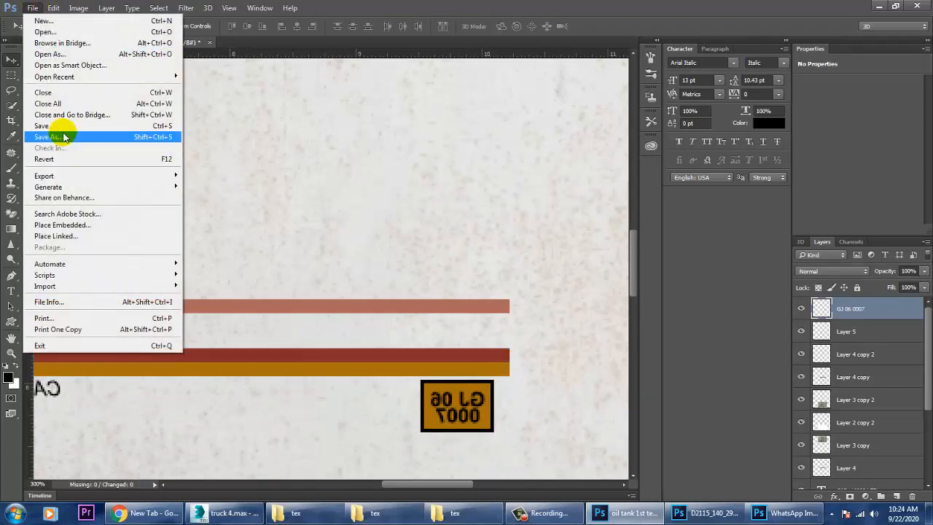
pyautogui.click(63, 135)
pyautogui.click(203, 364)
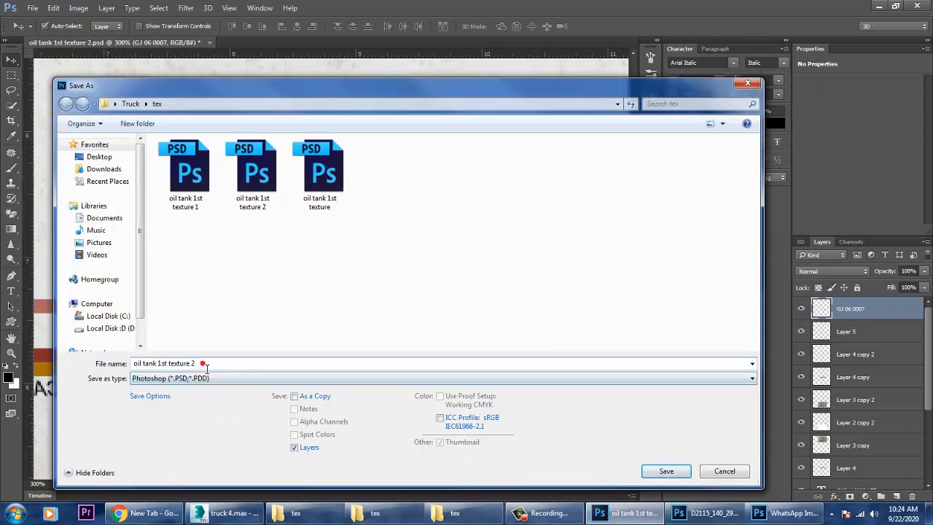
pyautogui.press('BackSpace')
pyautogui.write('3')
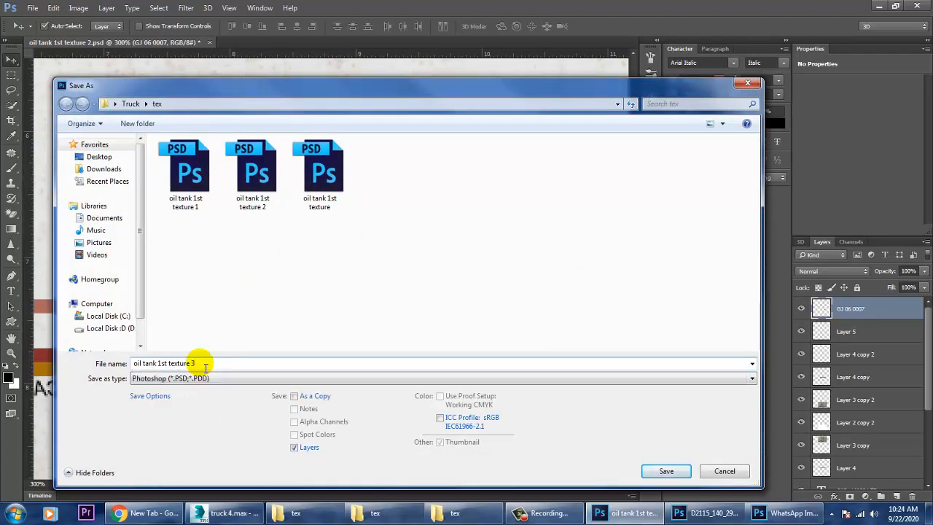
pyautogui.press('Return')
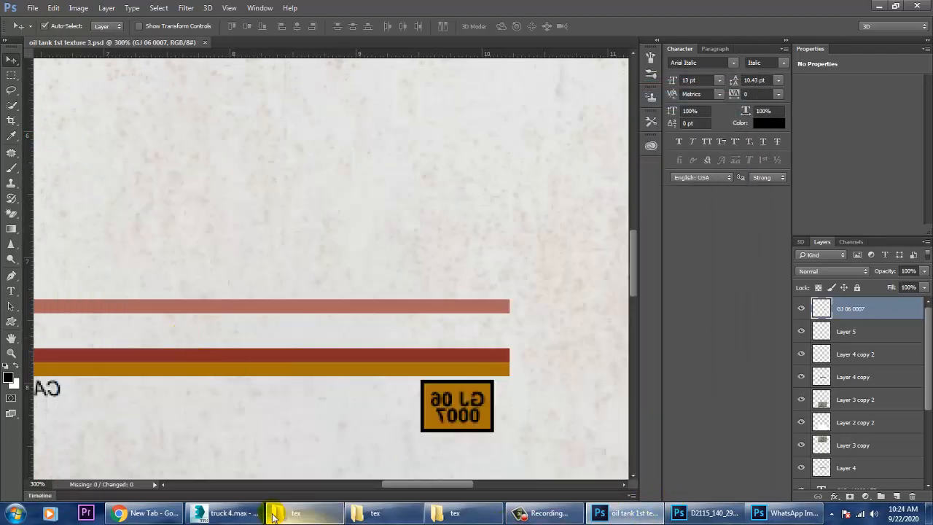
# Switch to 3ds Max, replace the Map #1 bitmap with oil tank 1st texture 3.psd and check the number plate on the tank
pyautogui.click(227, 513)
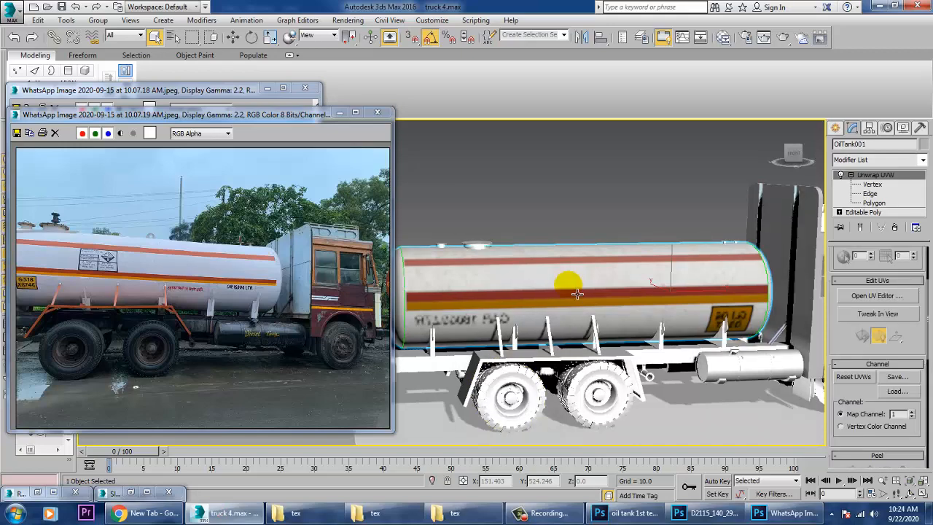
pyautogui.press('m')
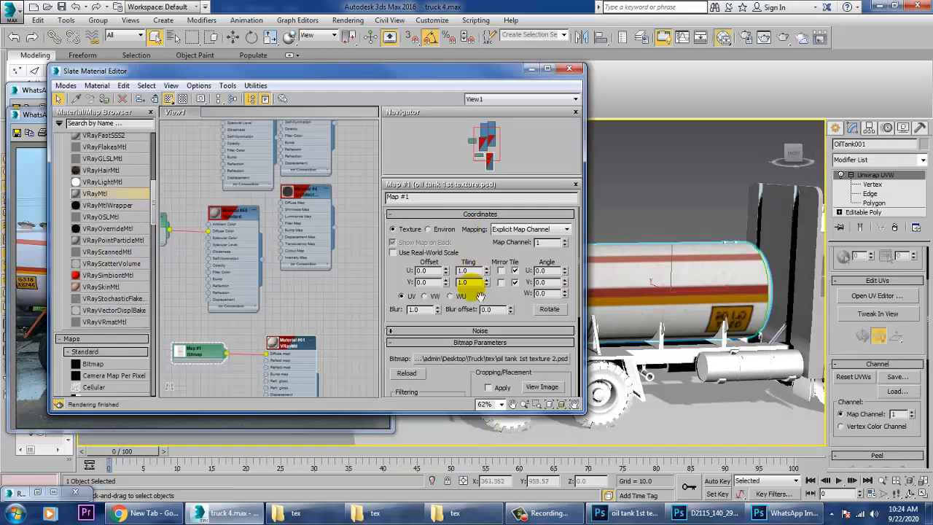
pyautogui.click(482, 359)
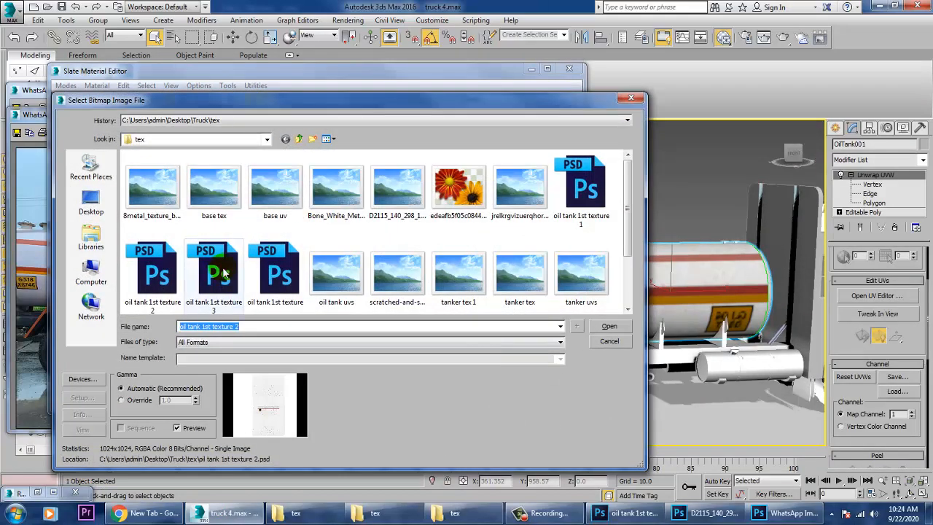
pyautogui.doubleClick(227, 278)
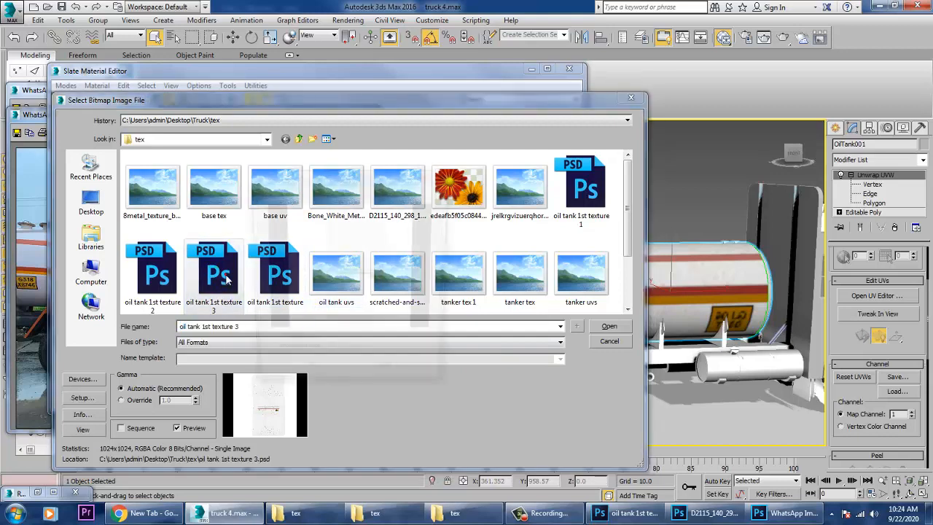
pyautogui.click(309, 379)
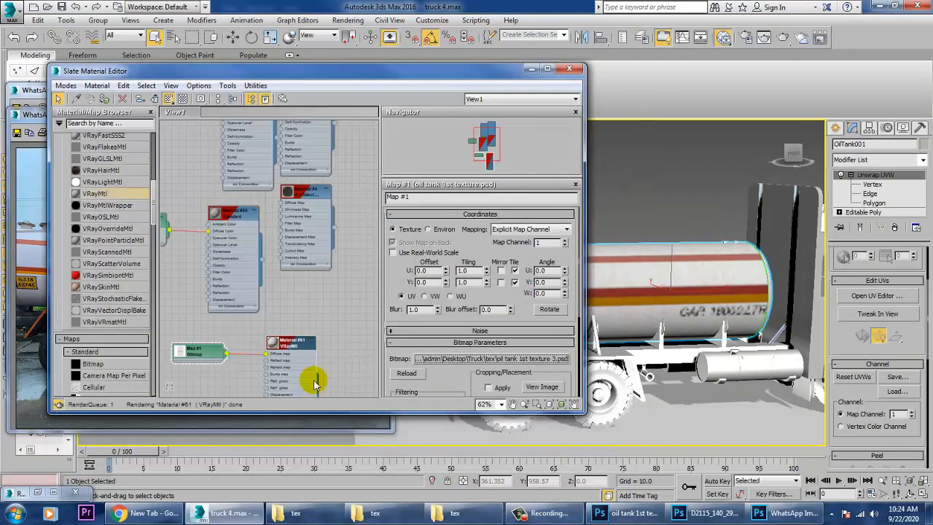
pyautogui.click(541, 69)
pyautogui.click(593, 183)
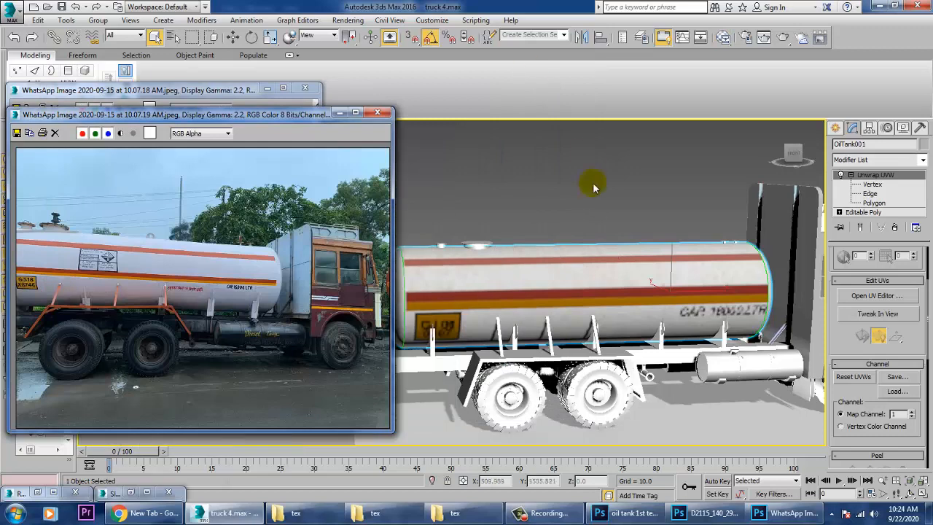
pyautogui.scroll(5, 549, 267)
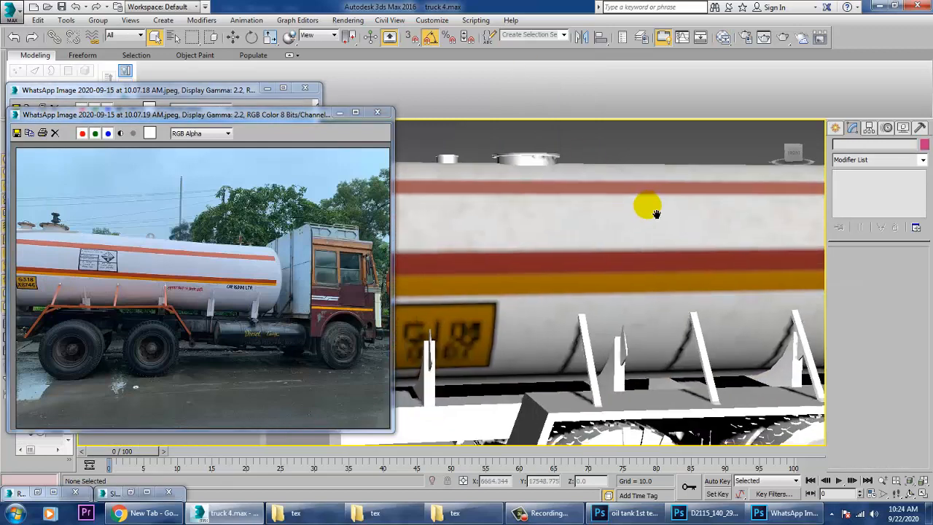
pyautogui.moveTo(513, 316); pyautogui.dragTo(598, 277, button='middle')
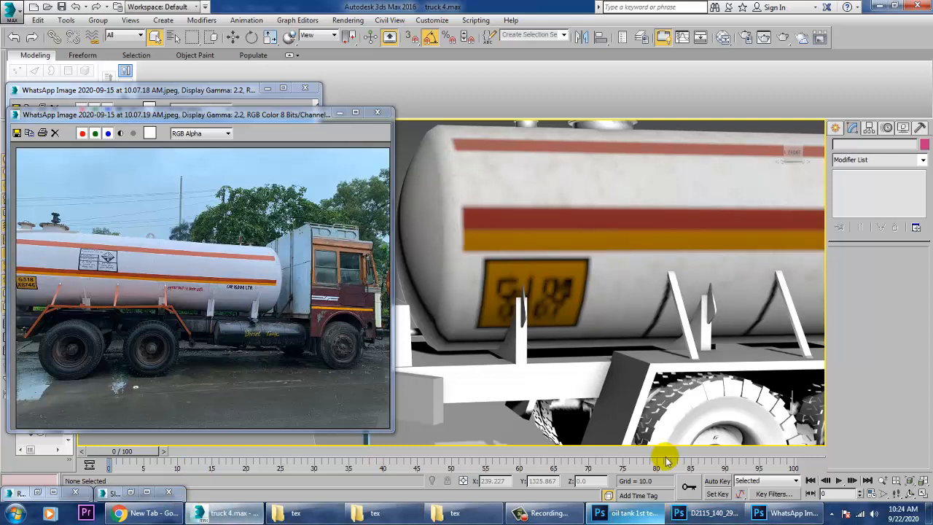
# Switch to Photoshop, scale the number plate to 66.67% and move it under the amber stripe to about X 675, Y 584 px
pyautogui.click(634, 514)
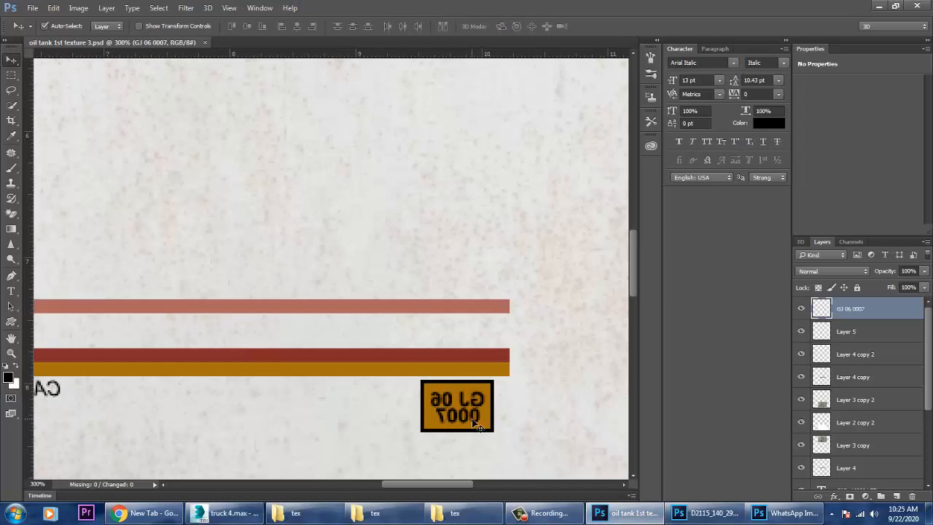
pyautogui.hotkey('ctrl', 't')
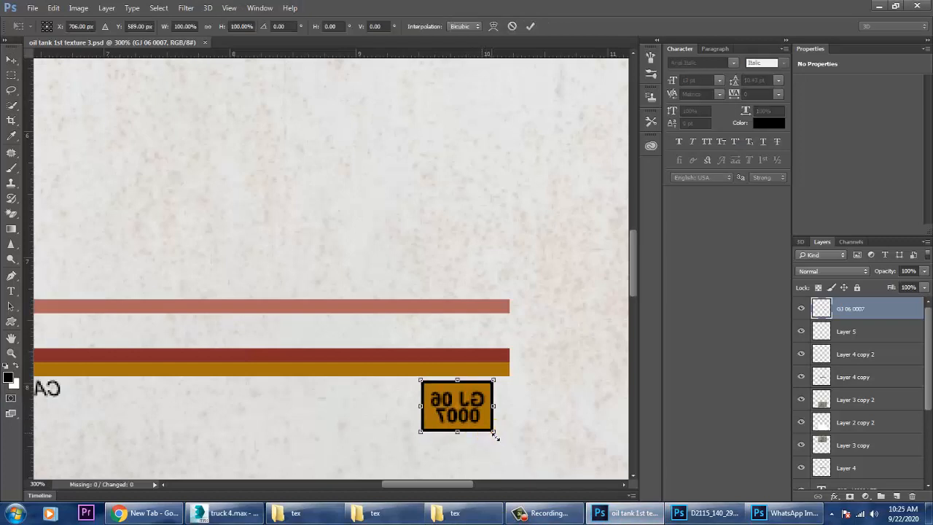
pyautogui.moveTo(495, 436)
pyautogui.mouseDown()
pyautogui.moveTo(476, 423)
pyautogui.moveTo(482, 430)
pyautogui.mouseUp()
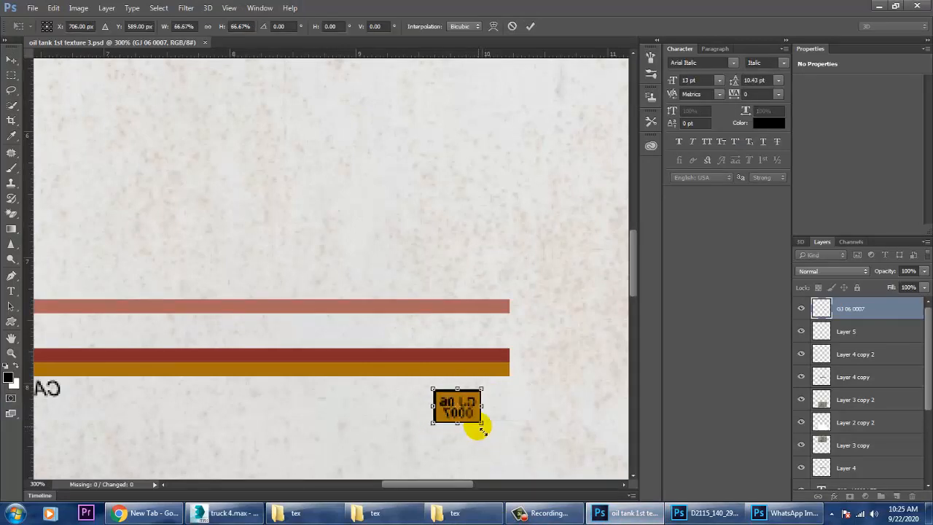
pyautogui.press('Left')
pyautogui.press('Left')
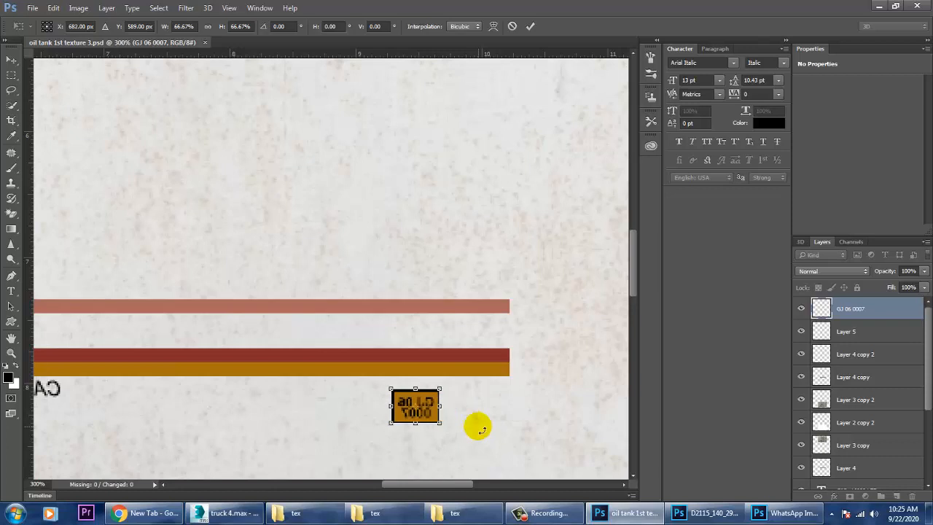
pyautogui.moveTo(427, 404)
pyautogui.mouseDown()
pyautogui.moveTo(416, 391)
pyautogui.moveTo(416, 402)
pyautogui.mouseUp()
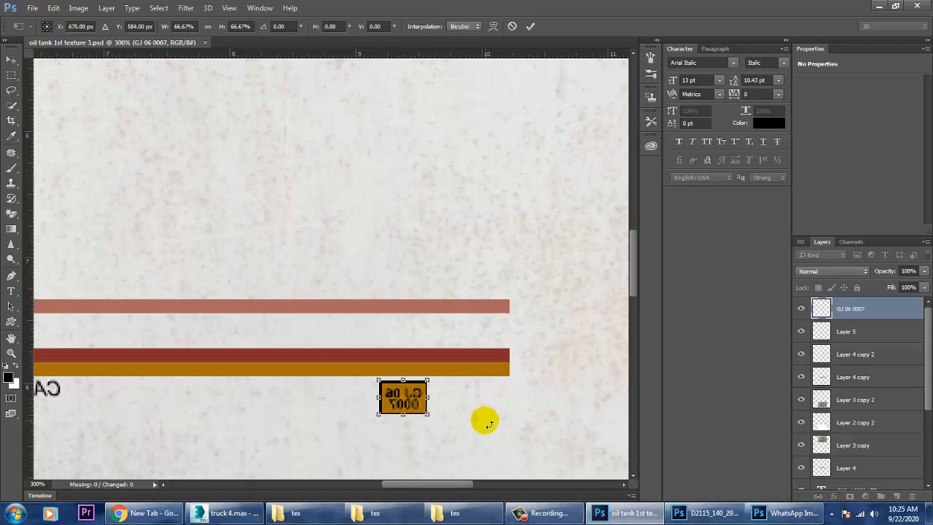
pyautogui.press('Return')
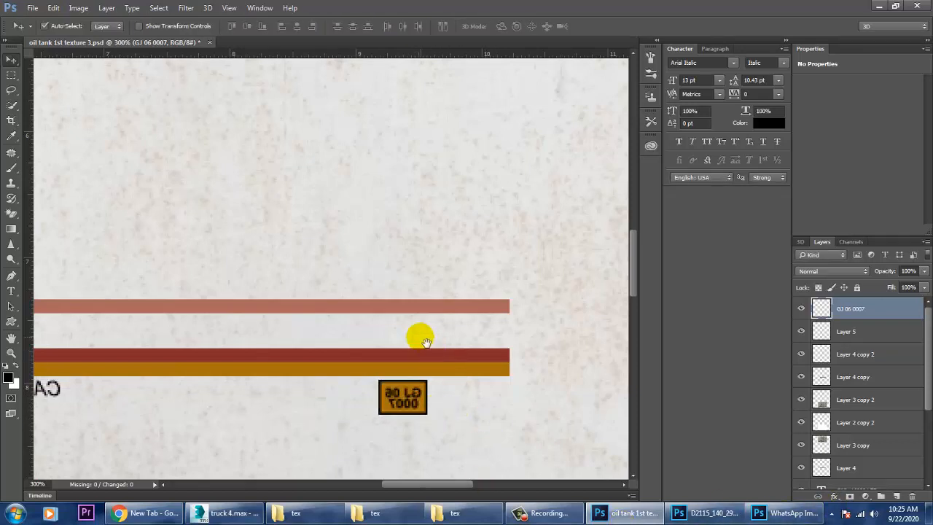
# Switch to 3ds Max and compare the tank's capacity lettering and number plate with the reference photo
pyautogui.moveTo(421, 336); pyautogui.dragTo(550, 334)
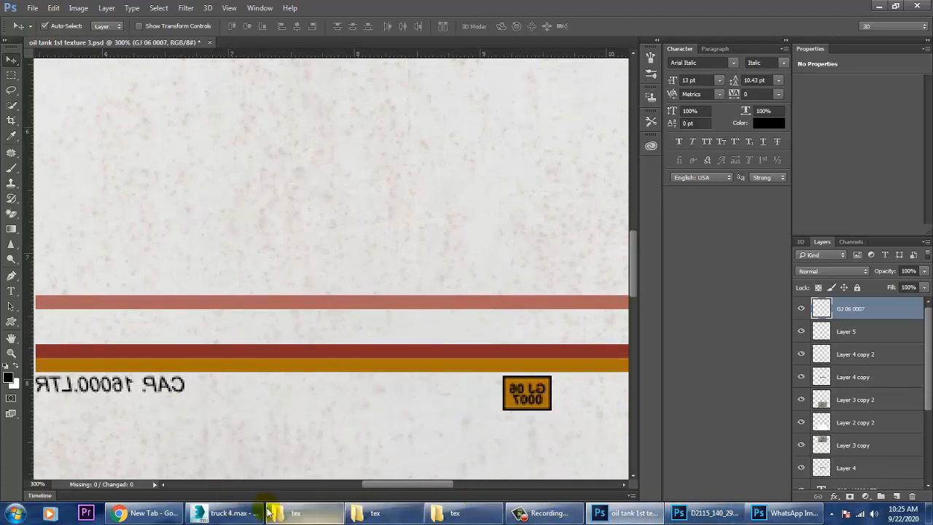
pyautogui.click(235, 518)
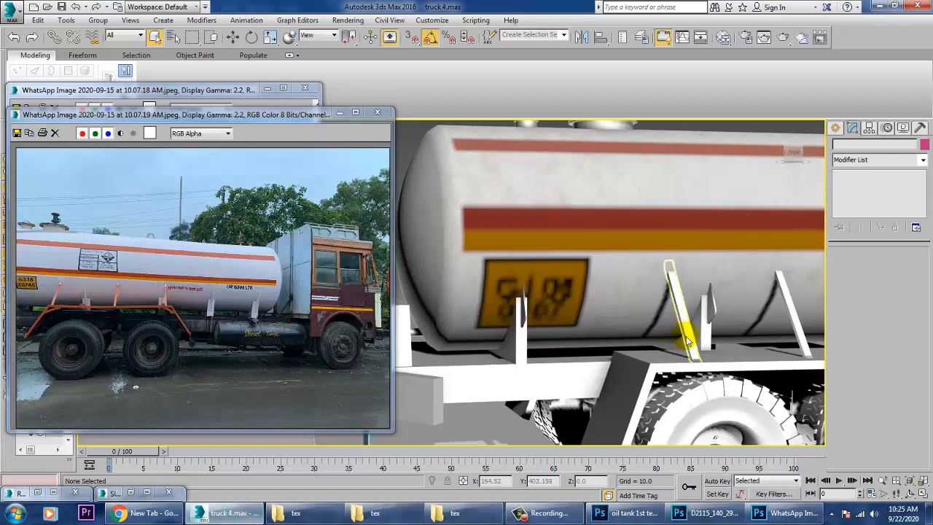
pyautogui.click(542, 347)
pyautogui.scroll(-5, 542, 347)
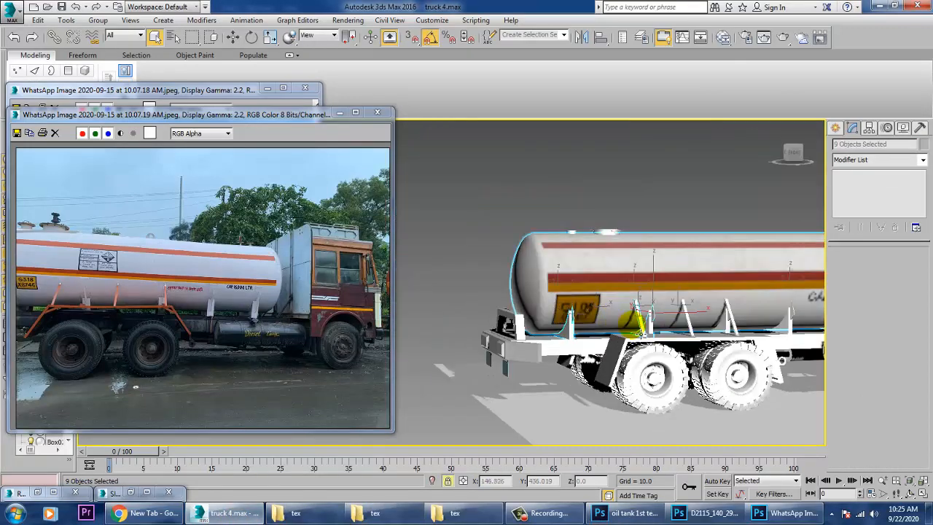
pyautogui.scroll(-4, 633, 321)
pyautogui.scroll(3, 633, 321)
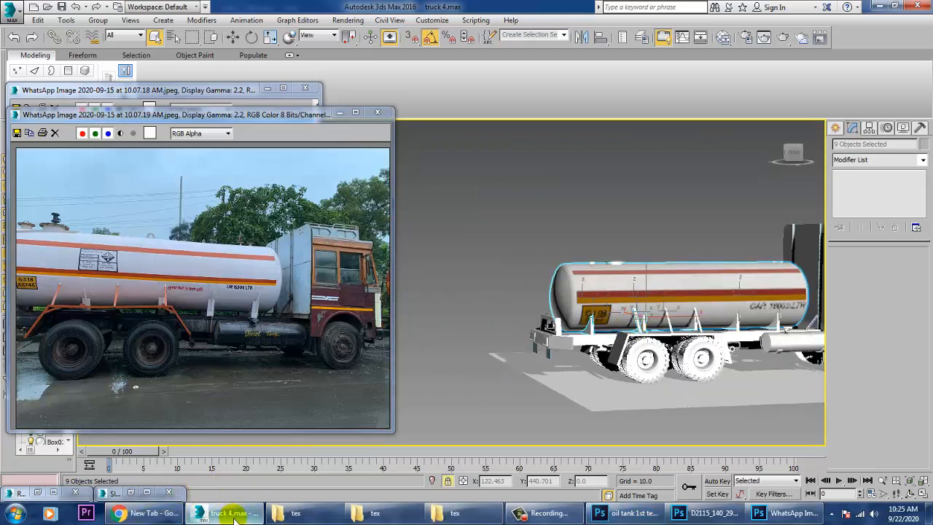
# Switch to Photoshop, shrink the mirrored CAP. 16000.LTR text to about 7.29 pt and place it just beneath the amber stripe
pyautogui.click(627, 513)
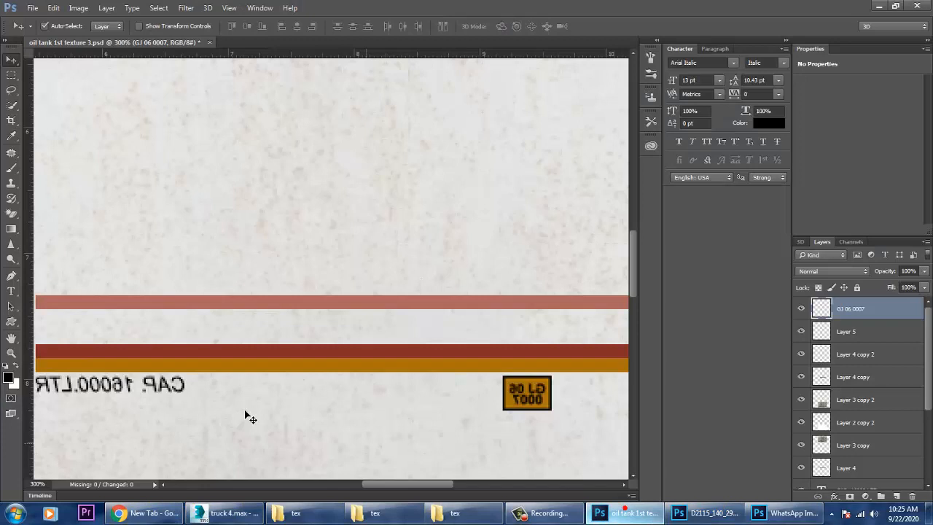
pyautogui.click(167, 391)
pyautogui.moveTo(184, 391); pyautogui.dragTo(205, 388)
pyautogui.hotkey('ctrl', 't')
pyautogui.press('Return')
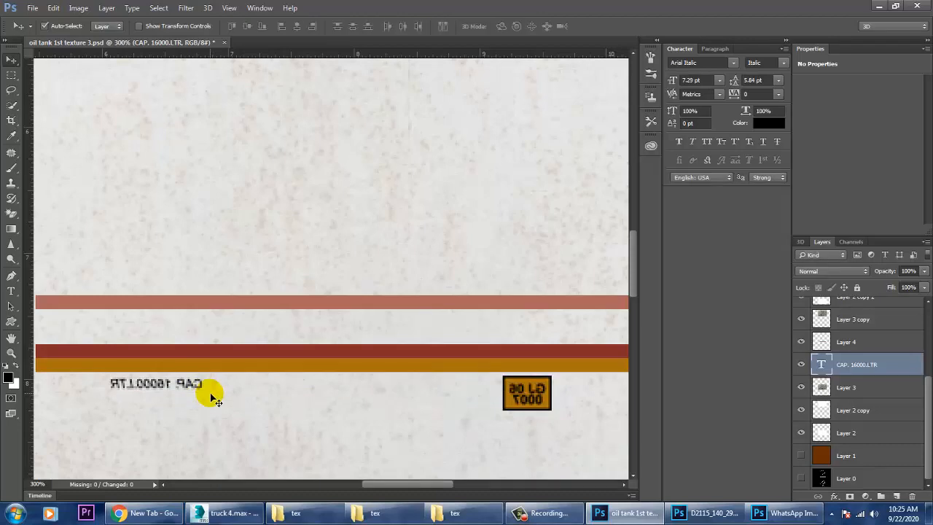
# Save the document as a new PSD named oil tank 1st texture 4 in the tex folder
pyautogui.click(26, 10)
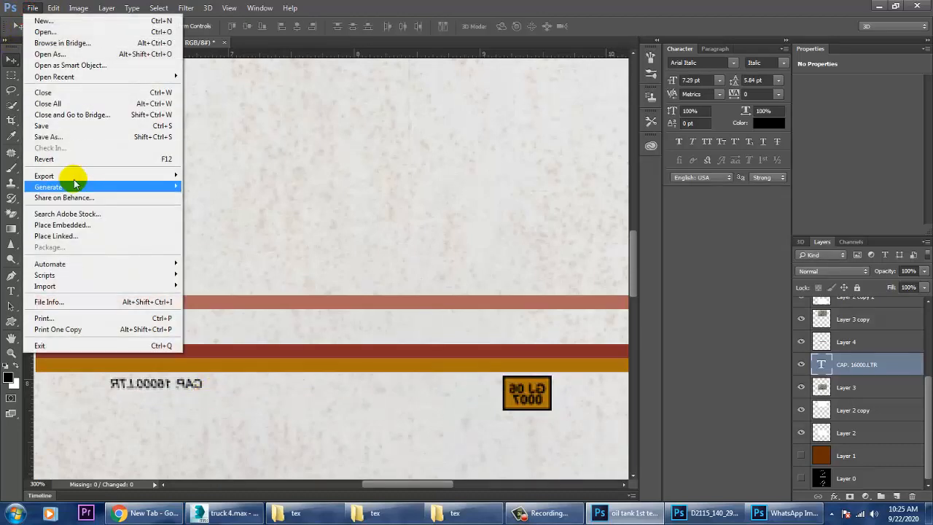
pyautogui.click(66, 137)
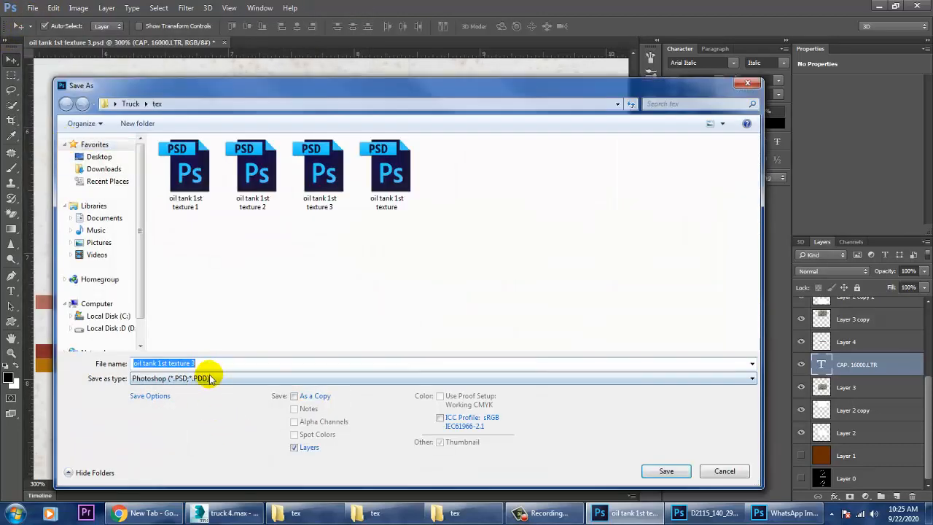
pyautogui.click(216, 364)
pyautogui.press('BackSpace')
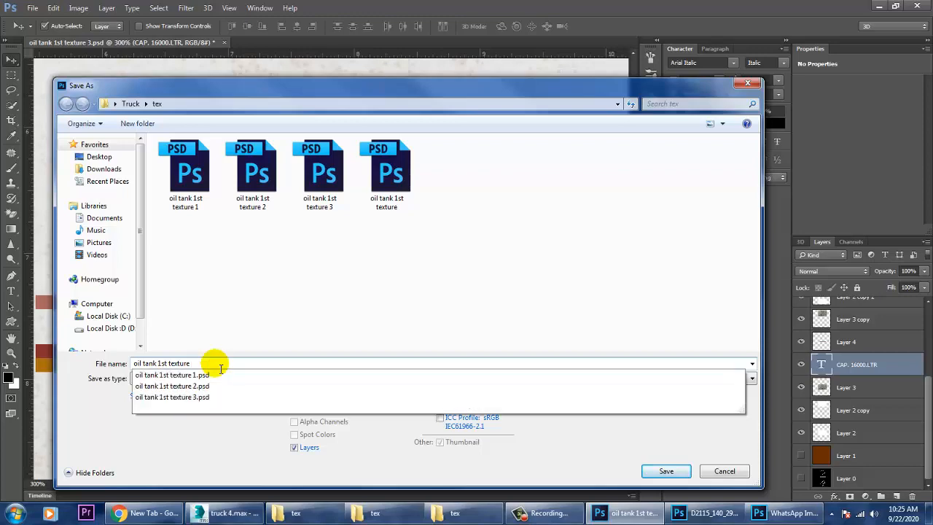
pyautogui.write('4')
pyautogui.press('Return')
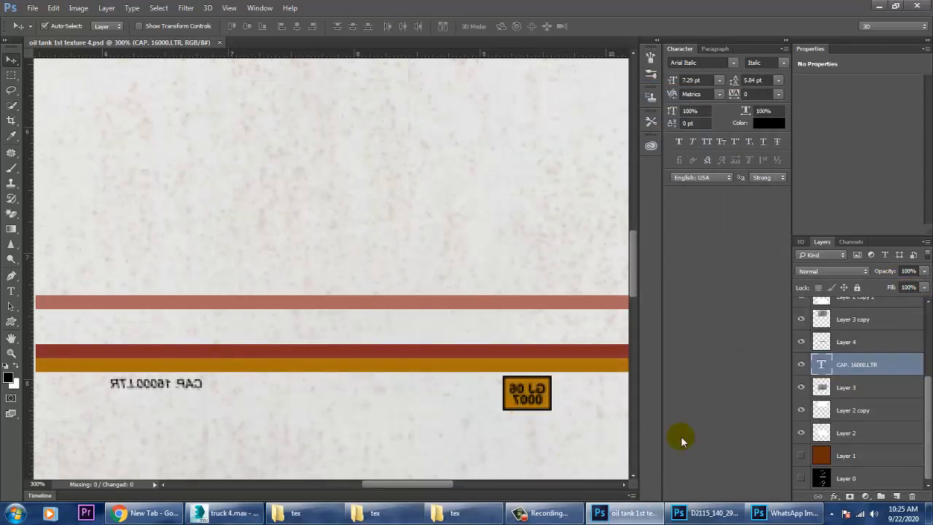
# Switch to 3ds Max, replace the Map #1 bitmap with oil tank 1st texture 4.psd and inspect the lettering and plate on the tank
pyautogui.click(226, 513)
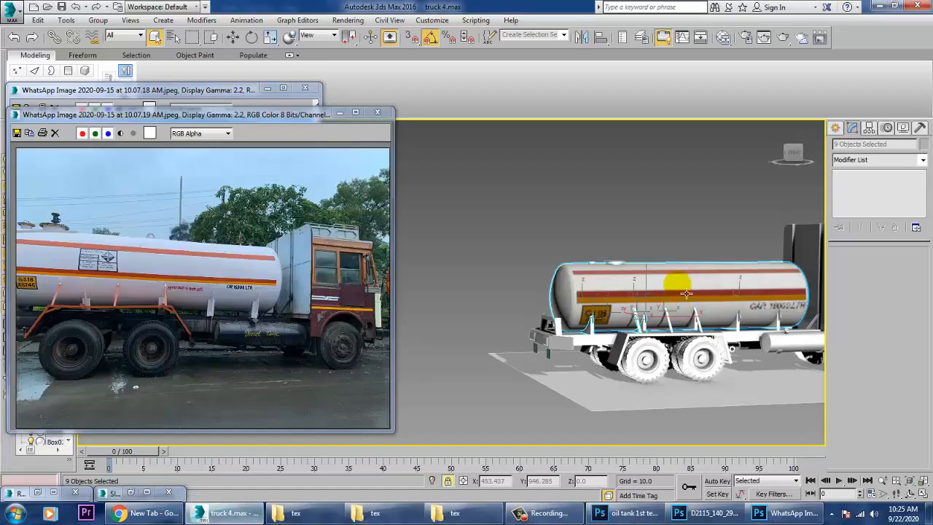
pyautogui.press('m')
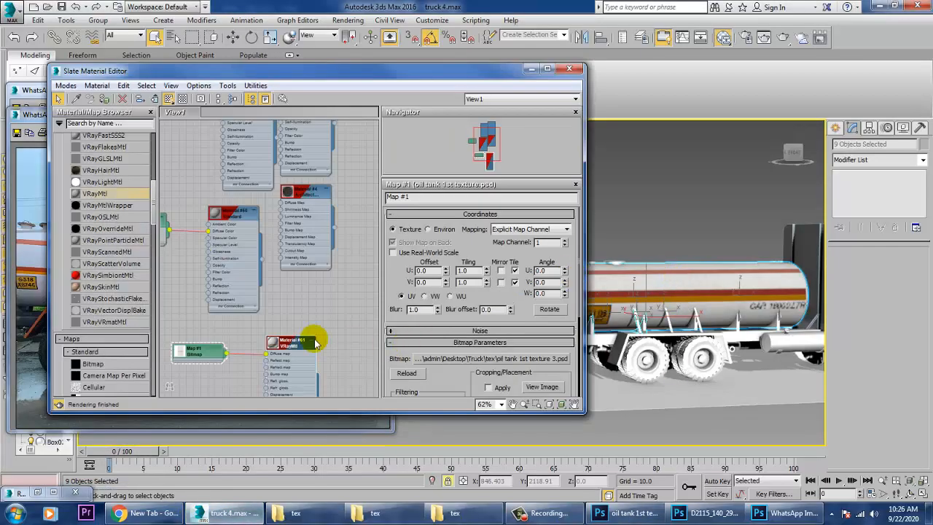
pyautogui.click(487, 360)
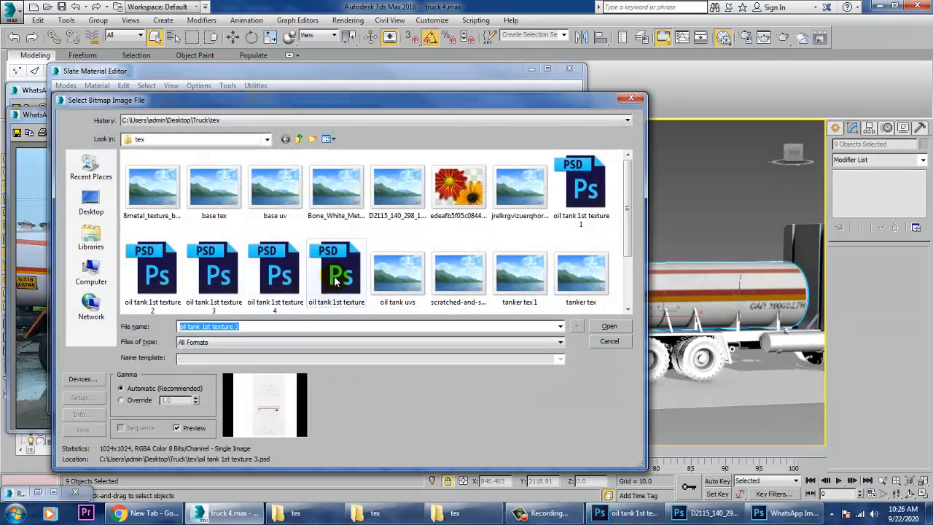
pyautogui.doubleClick(266, 275)
pyautogui.click(309, 372)
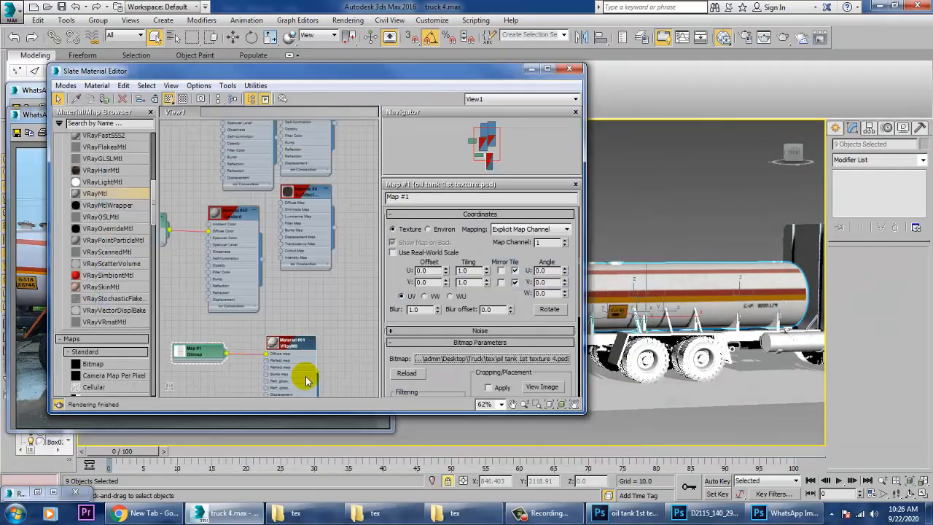
pyautogui.click(485, 286)
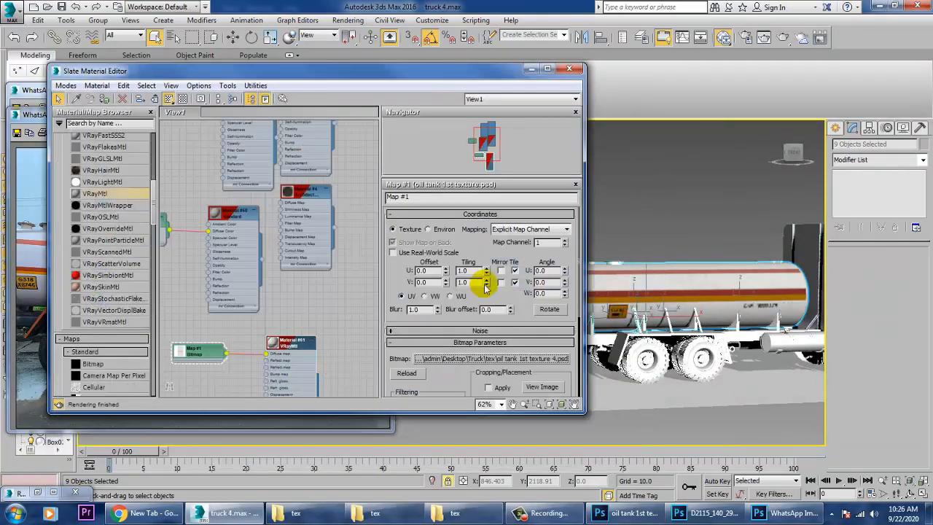
pyautogui.click(569, 68)
pyautogui.scroll(8, 591, 310)
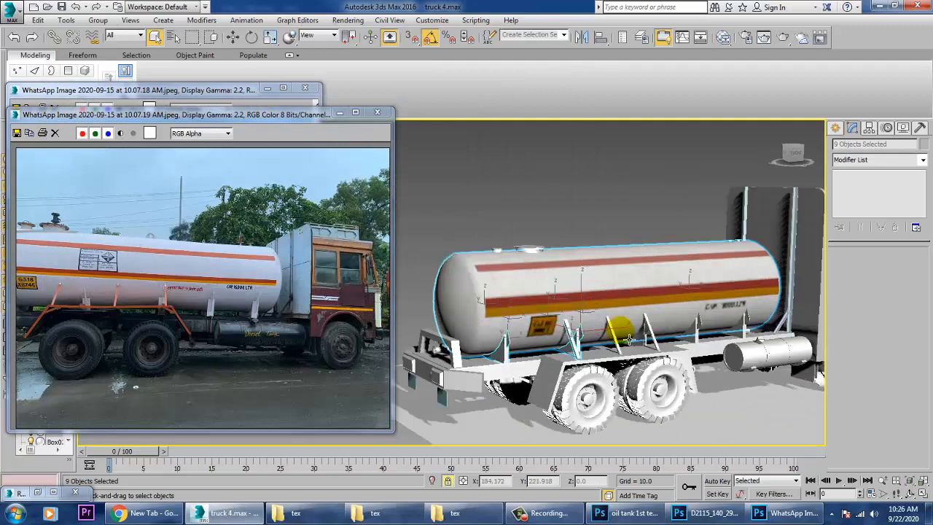
pyautogui.scroll(5, 576, 295)
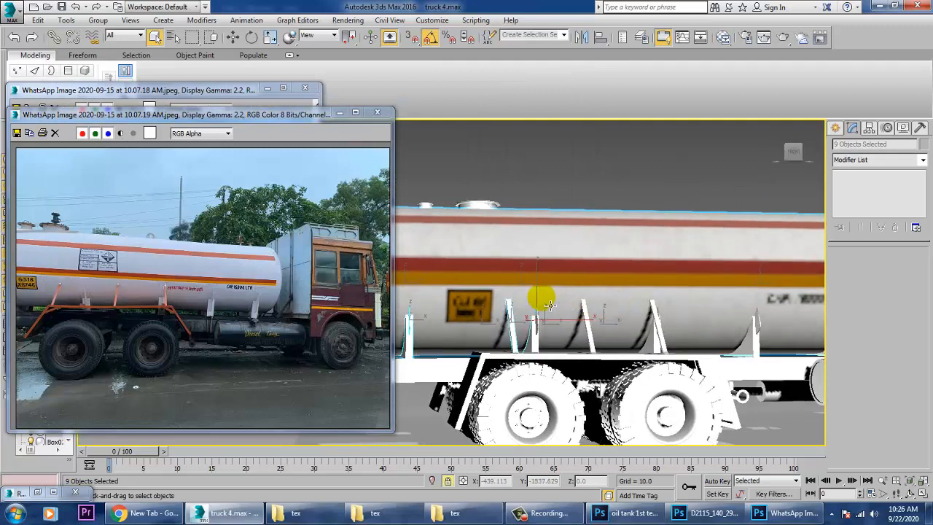
pyautogui.moveTo(558, 284); pyautogui.dragTo(643, 284, button='middle')
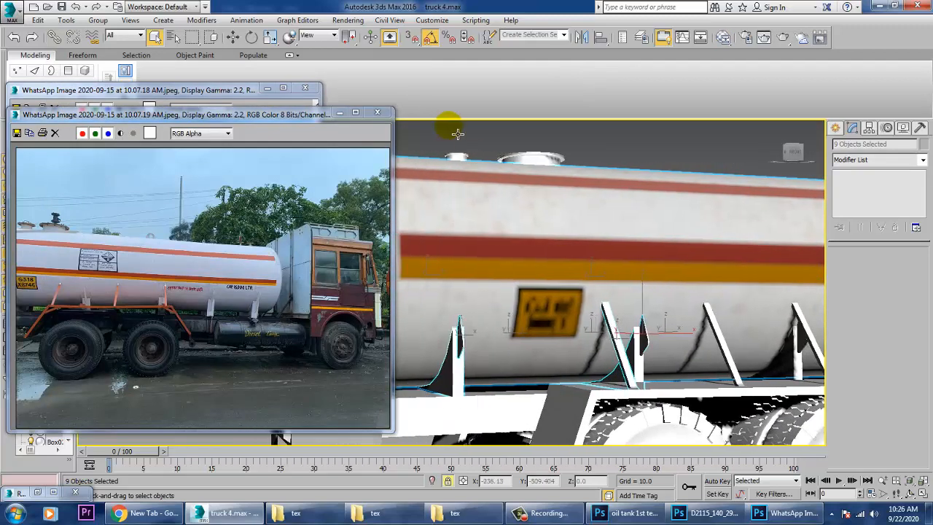
# Enable the bitmap proxy system at Full size with the threshold raised to about 5996 pixels, generate the proxies and check the tank
pyautogui.hotkey('shift', 't')
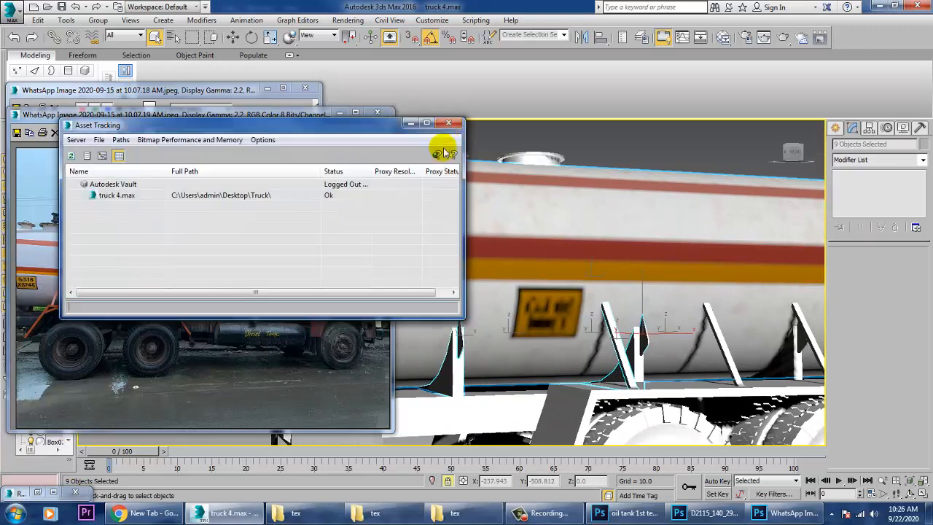
pyautogui.click(231, 200)
pyautogui.click(180, 140)
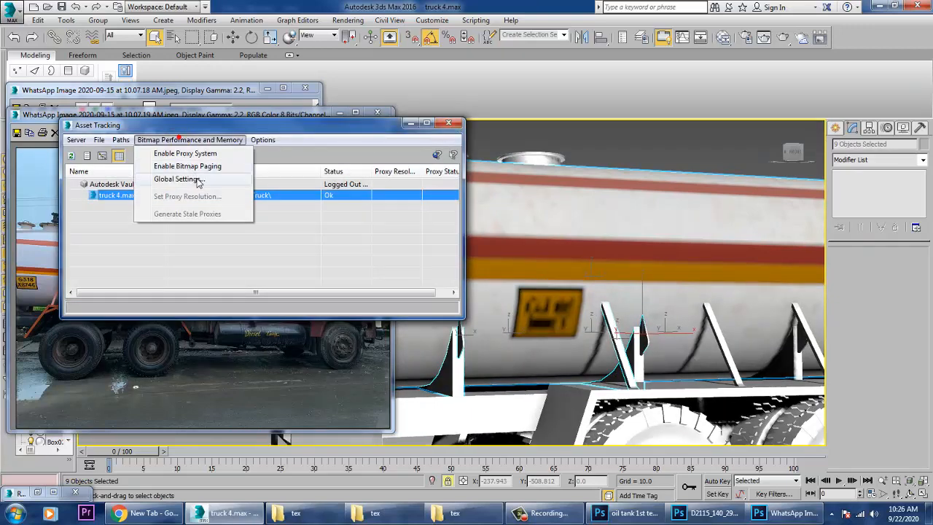
pyautogui.click(198, 180)
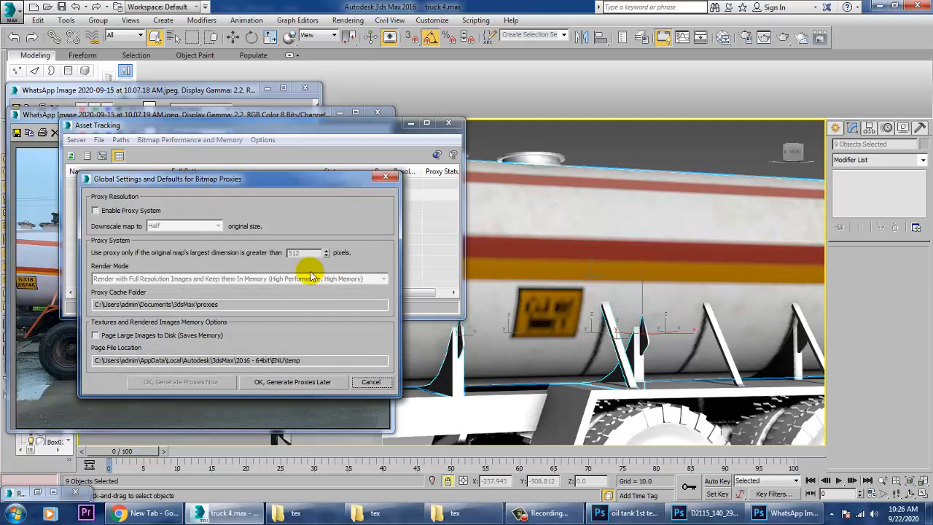
pyautogui.click(96, 211)
pyautogui.click(183, 226)
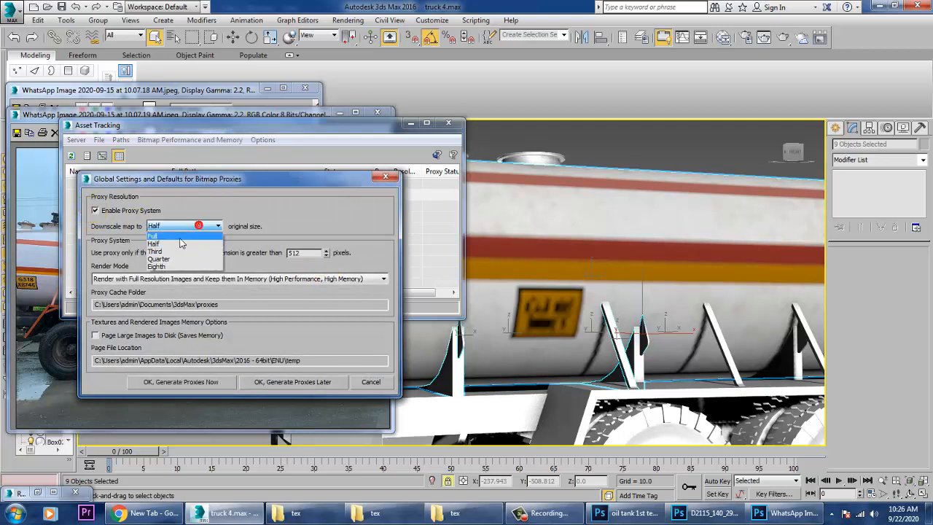
pyautogui.click(182, 234)
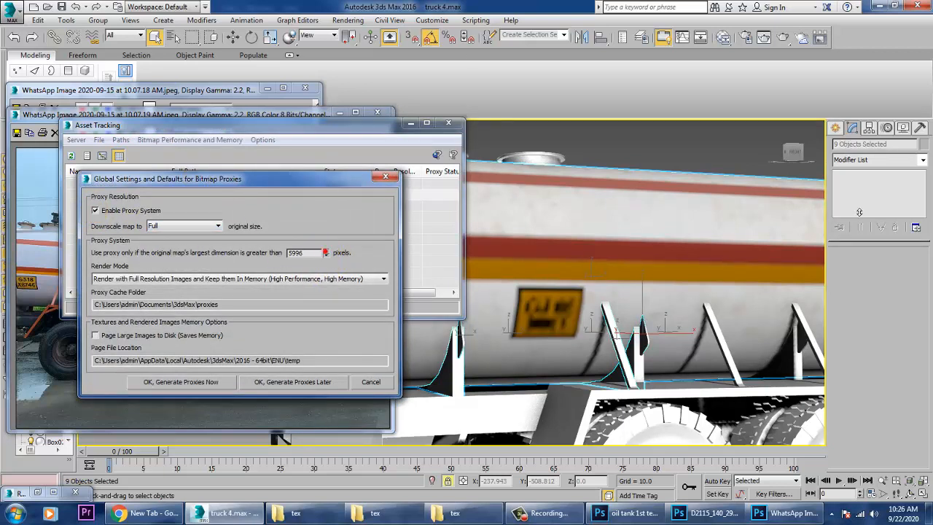
pyautogui.moveTo(326, 252); pyautogui.dragTo(326, 247)
pyautogui.click(200, 382)
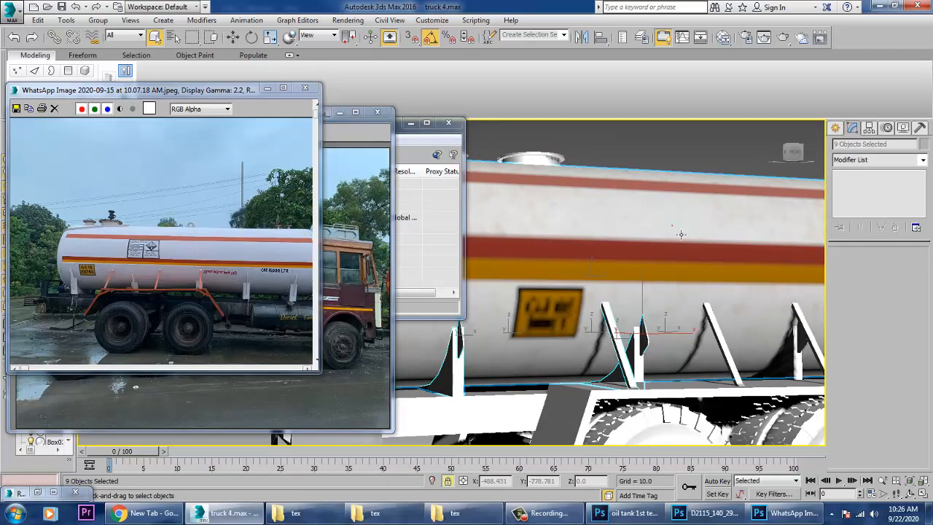
pyautogui.scroll(-5, 690, 252)
pyautogui.keyDown('alt'); pyautogui.moveTo(669, 252); pyautogui.dragTo(678, 273, button='middle'); pyautogui.keyUp('alt')
pyautogui.scroll(4, 649, 278)
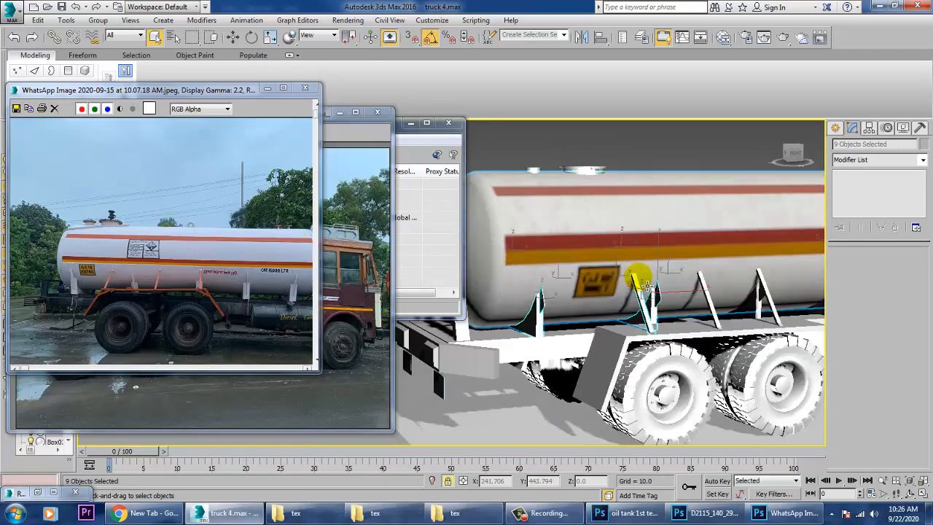
# Move the two reference photo windows clear of the viewport label and remove the Asset Tracking window from view
pyautogui.moveTo(234, 90); pyautogui.dragTo(260, 303)
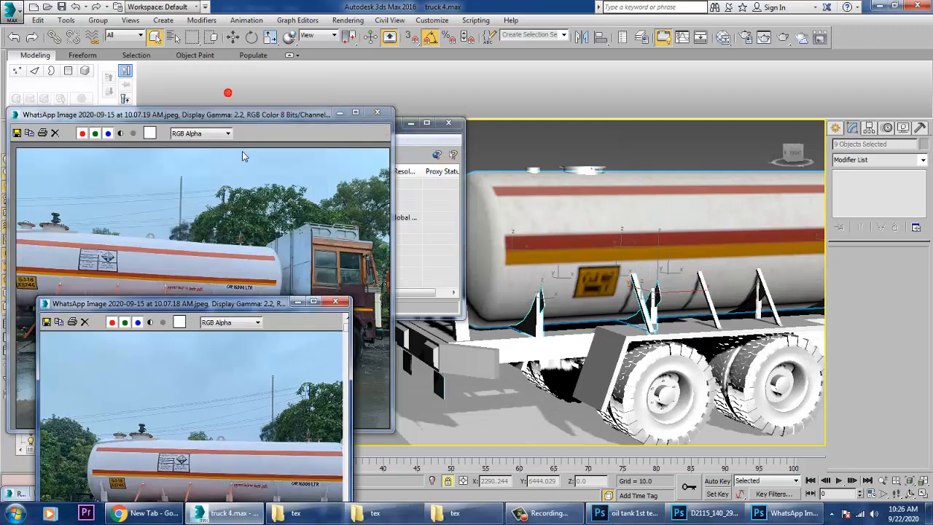
pyautogui.moveTo(235, 115); pyautogui.dragTo(257, 314)
pyautogui.moveTo(207, 134); pyautogui.dragTo(209, 241)
pyautogui.click(450, 230)
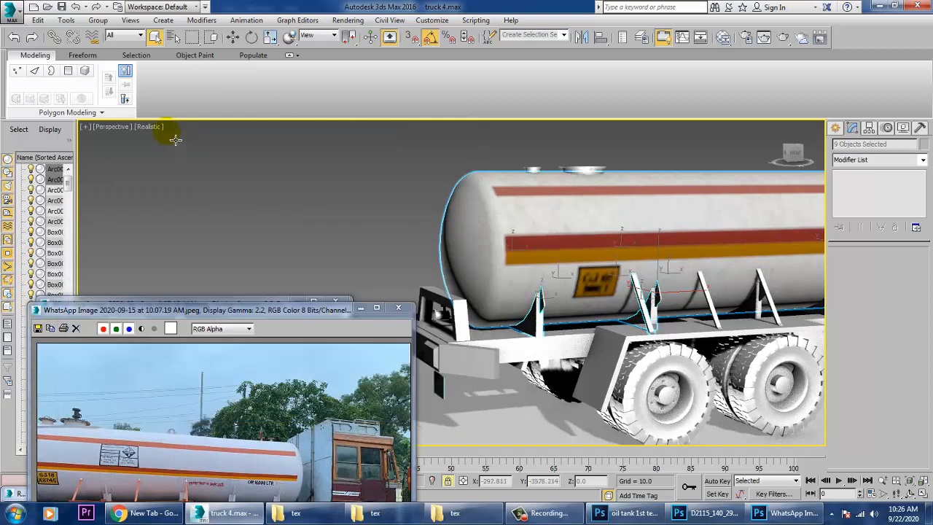
# Try the Shaded display style in the Perspective viewport and return it to Realistic
pyautogui.click(159, 126)
pyautogui.click(186, 152)
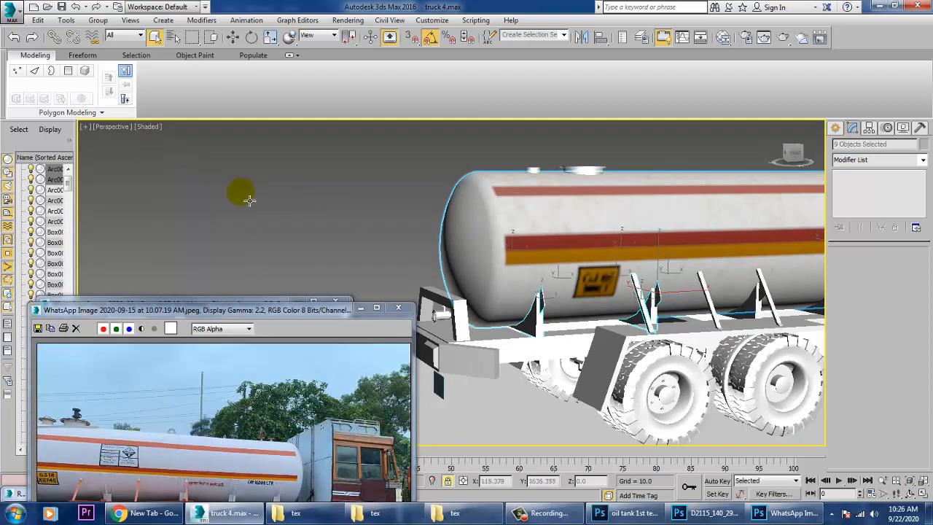
pyautogui.click(149, 127)
pyautogui.click(179, 139)
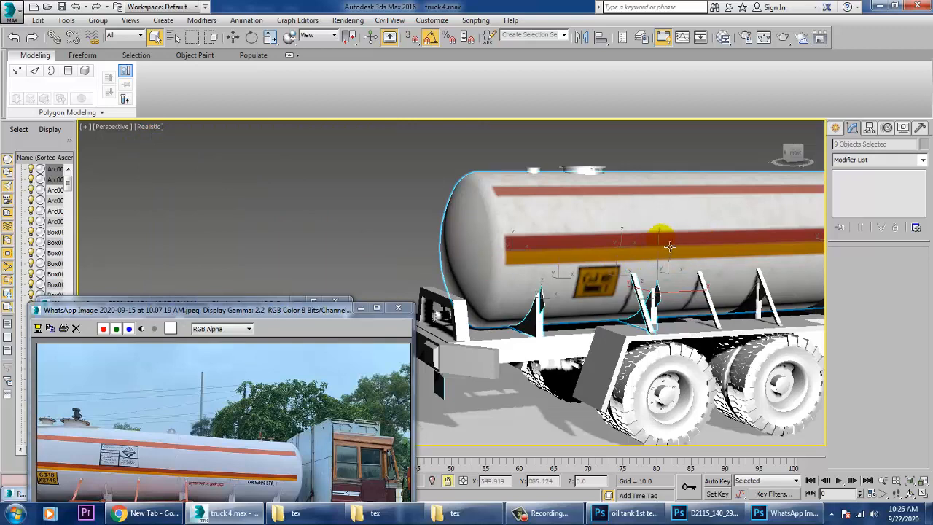
# Render a close view of the tank's rear with V-Ray to check the number plate, and close the frame buffer
pyautogui.scroll(6, 670, 247)
pyautogui.click(348, 20)
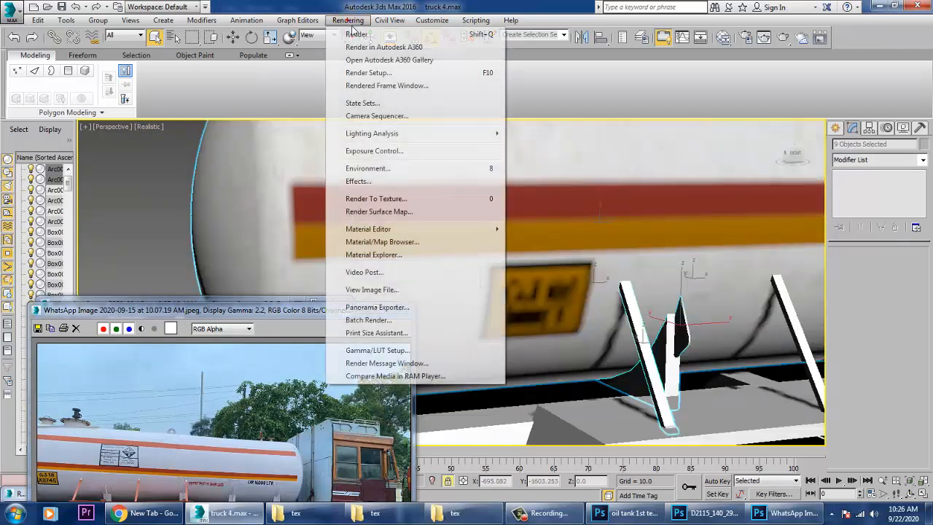
pyautogui.click(356, 35)
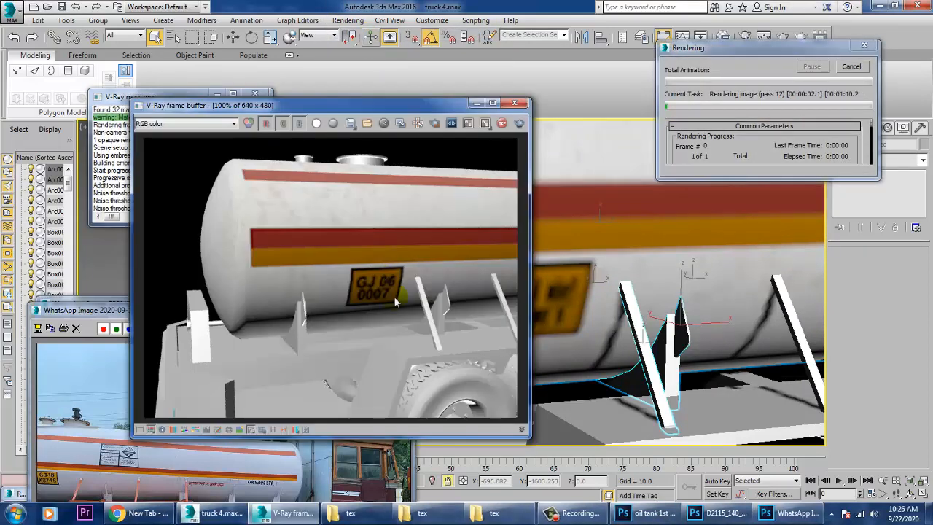
pyautogui.click(514, 106)
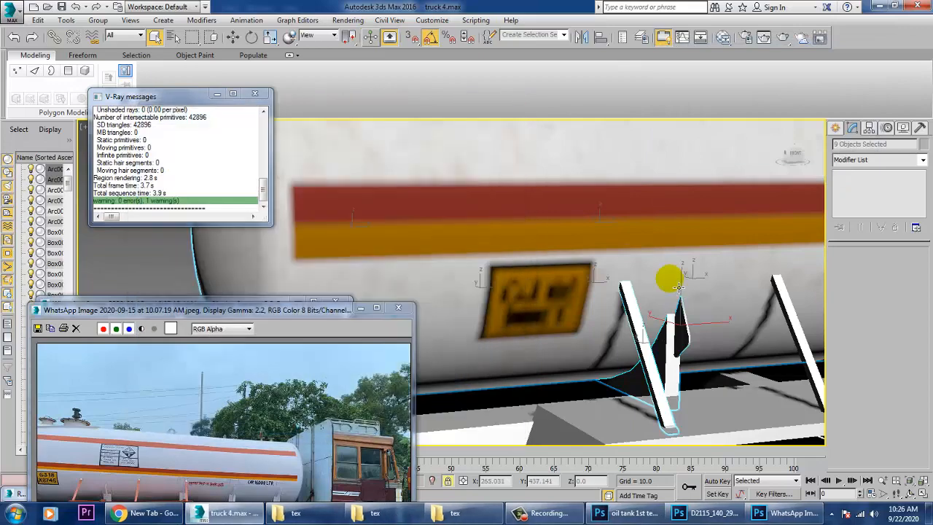
# Minimize both reference photo windows and frame the whole tank in the Perspective viewport
pyautogui.scroll(-6, 665, 280)
pyautogui.moveTo(697, 264); pyautogui.dragTo(561, 276, button='middle')
pyautogui.scroll(8, 575, 282)
pyautogui.click(360, 308)
pyautogui.click(299, 305)
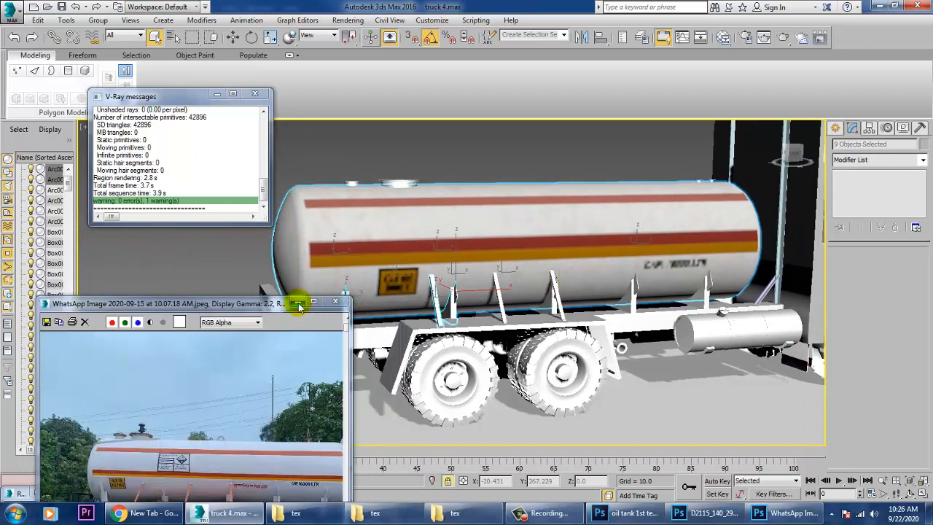
pyautogui.click(297, 303)
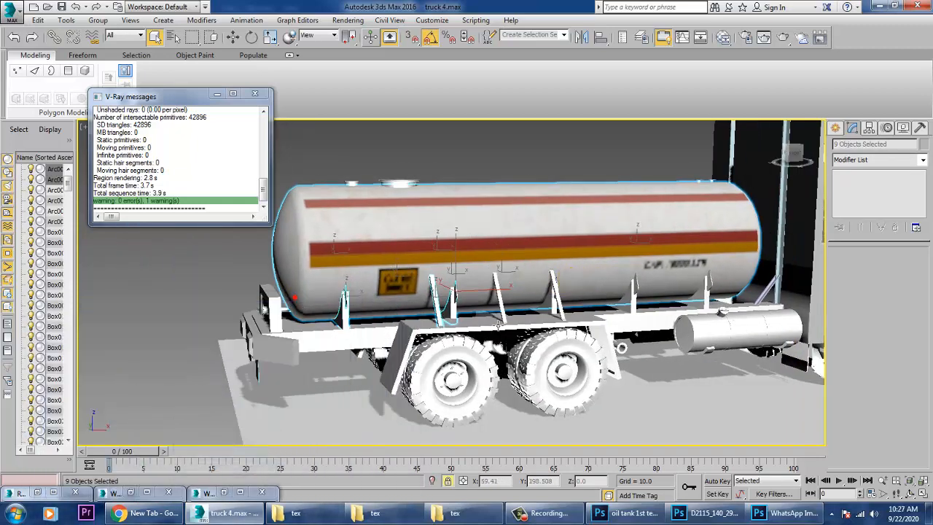